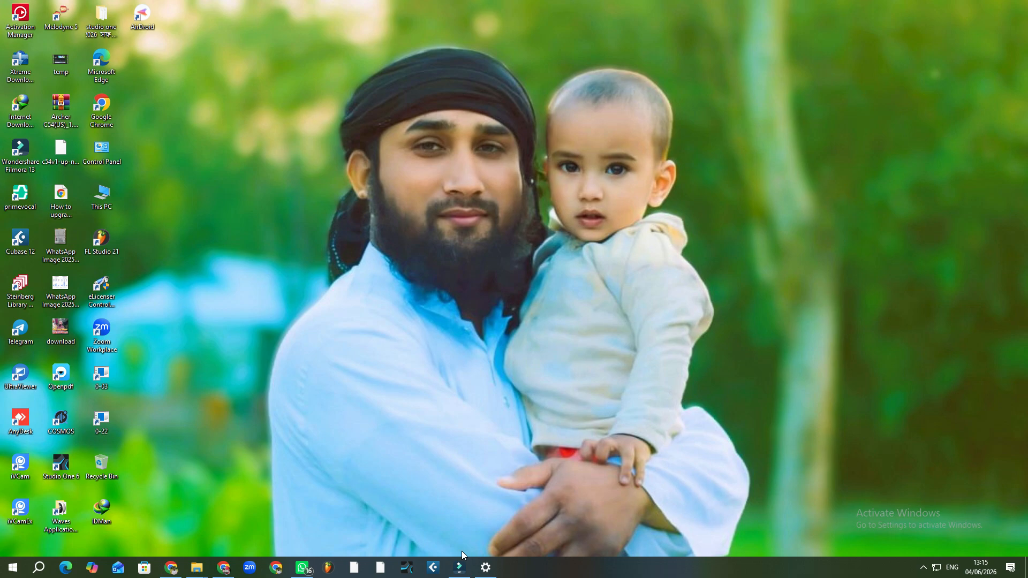
# Restore the Wondershare Filmora window showing the empty Untitled project
pyautogui.click(459, 567)
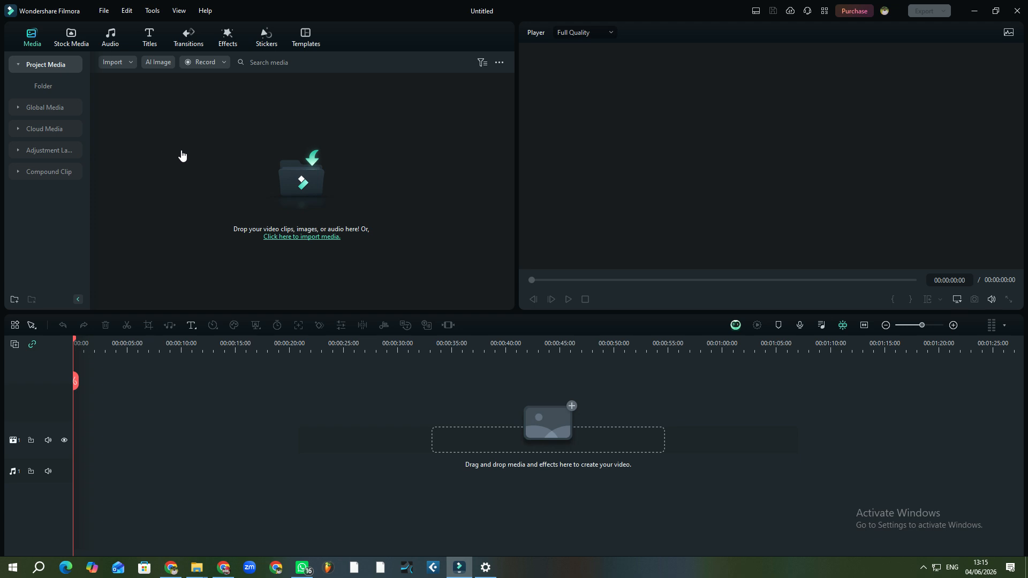
# Import InShot_20260518_073130843 into the media library and drag it onto the timeline
pyautogui.click(250, 150)
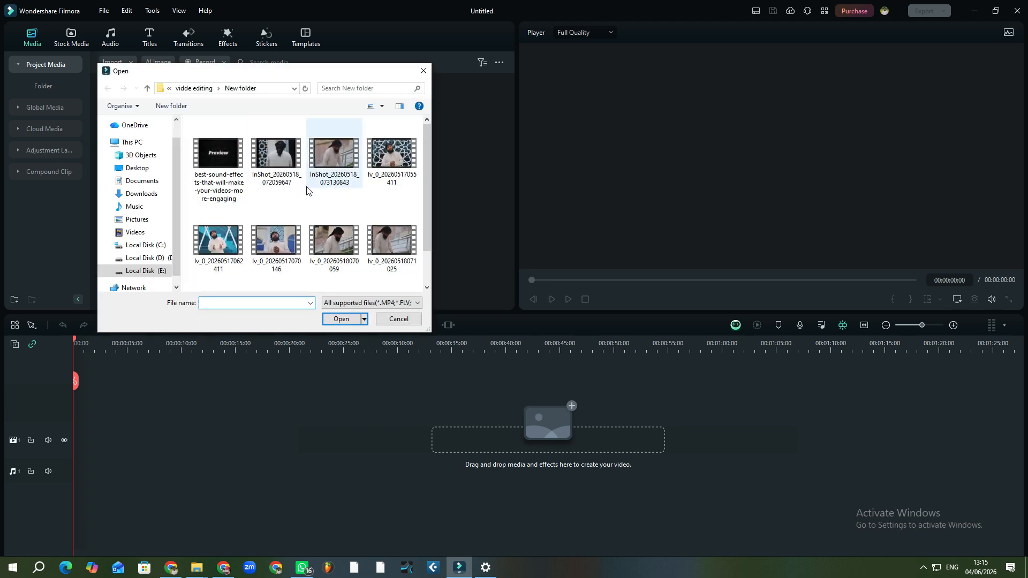
pyautogui.click(423, 71)
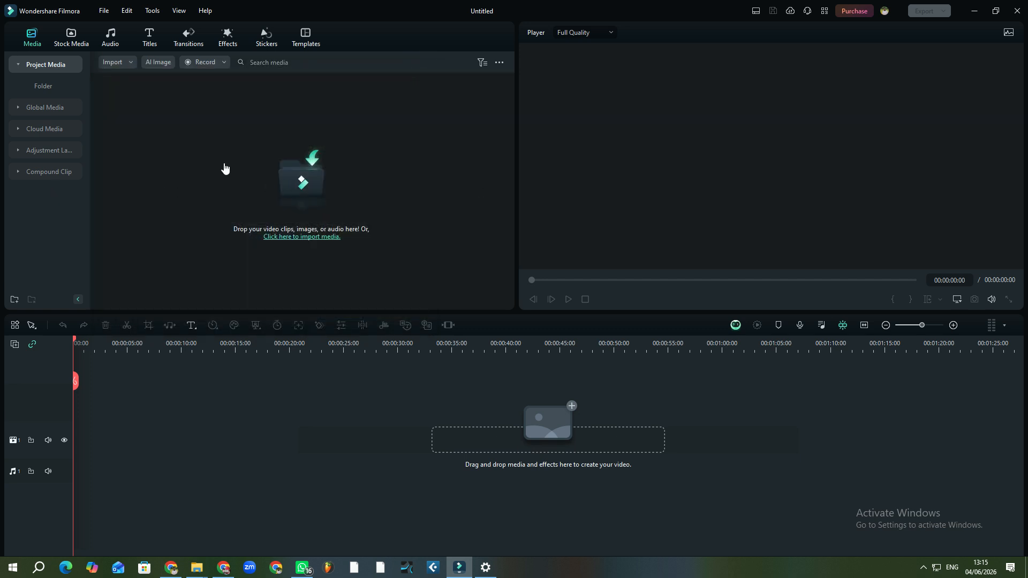
pyautogui.click(223, 166)
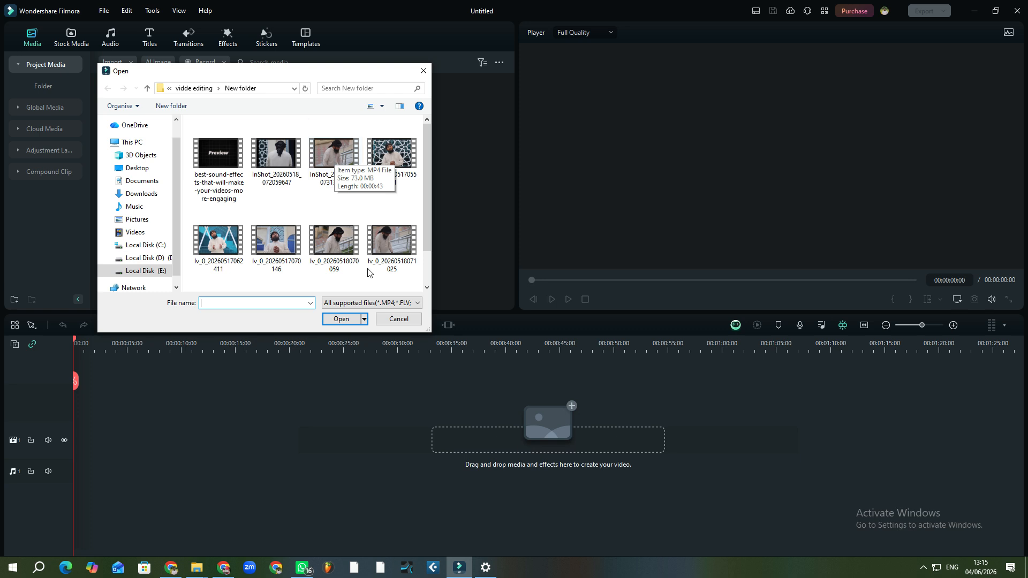
pyautogui.scroll(-1, 339, 246)
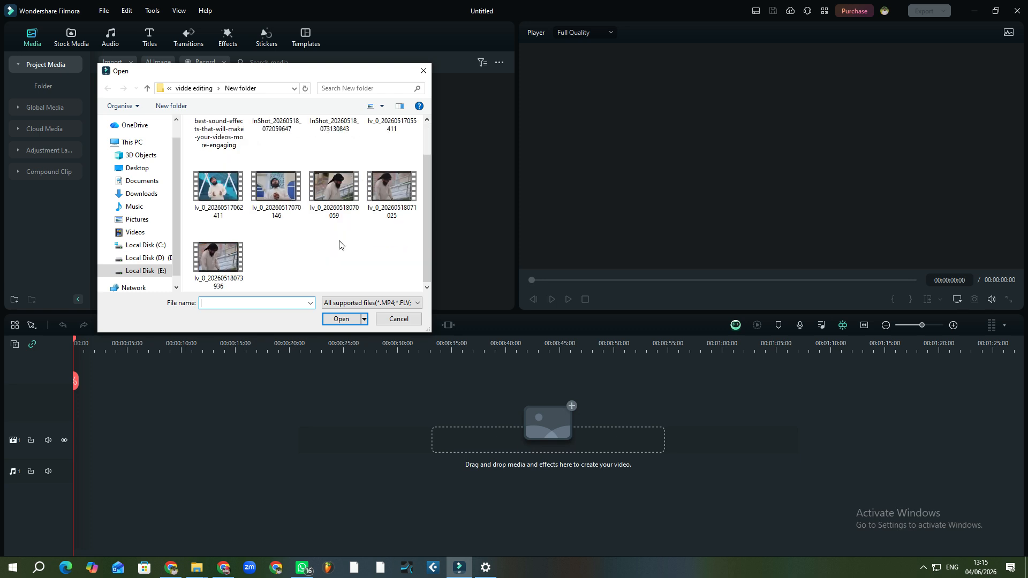
pyautogui.scroll(1, 340, 245)
pyautogui.click(339, 157)
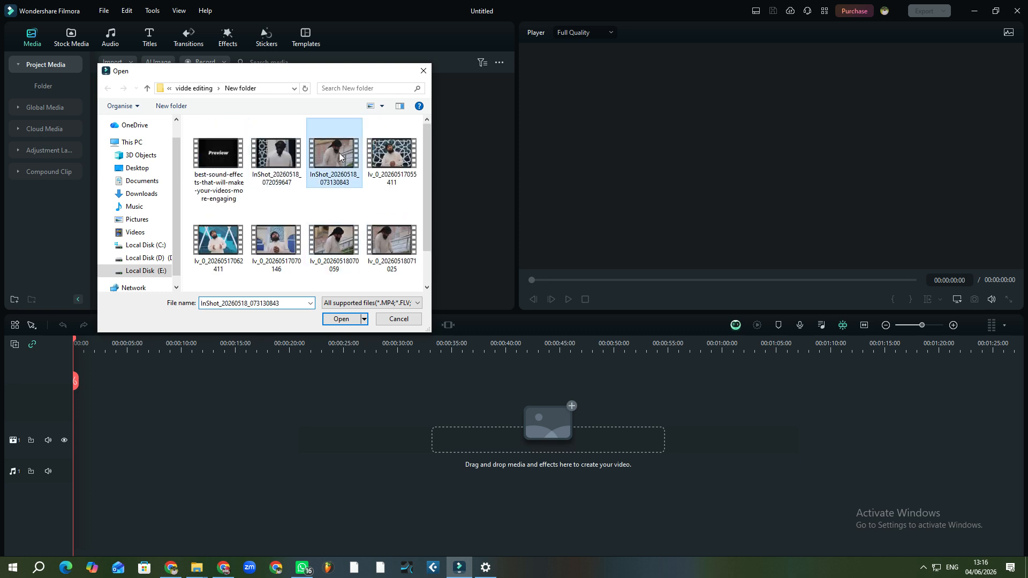
pyautogui.click(341, 319)
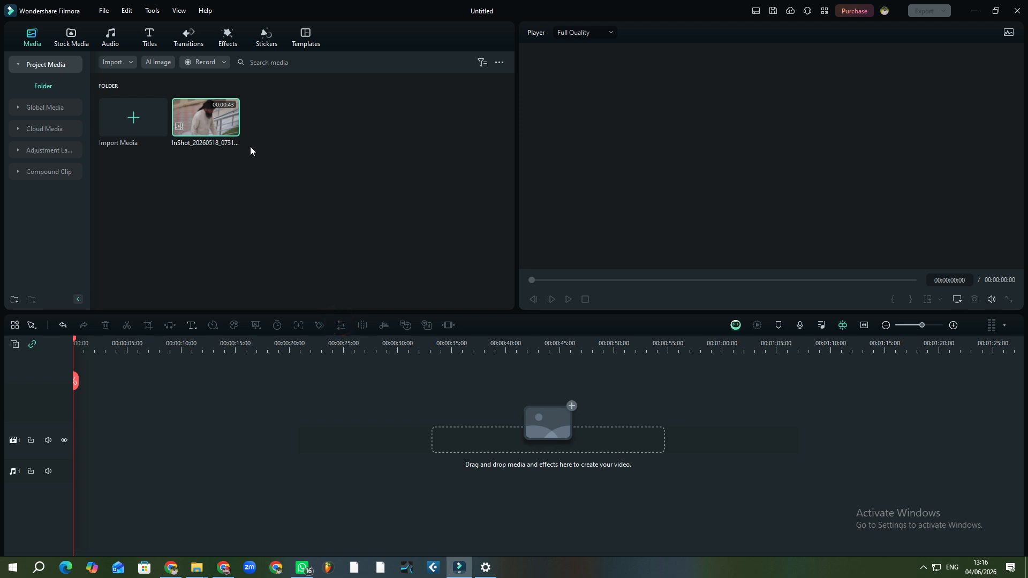
pyautogui.moveTo(223, 128); pyautogui.dragTo(160, 399)
# Move the clip to start about 7 seconds in with a gap, playhead at 00:00:20:19
pyautogui.click(168, 347)
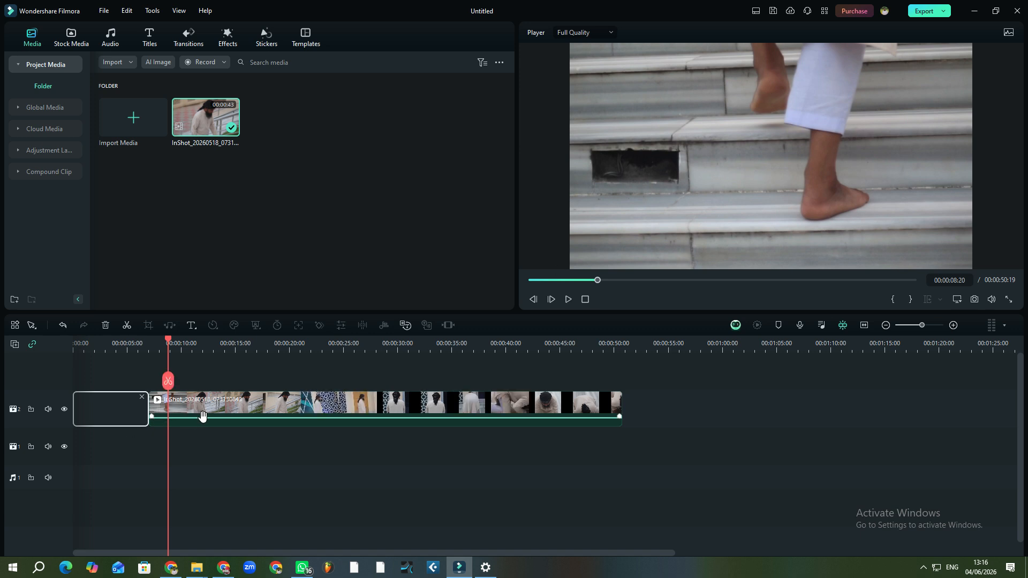
pyautogui.moveTo(170, 384); pyautogui.dragTo(194, 384)
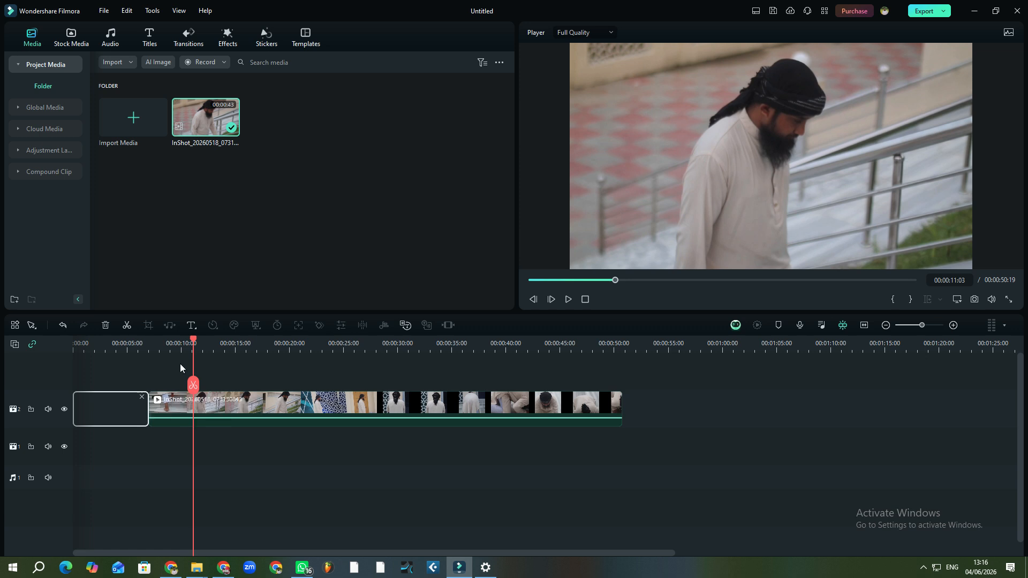
pyautogui.moveTo(260, 402); pyautogui.dragTo(215, 407)
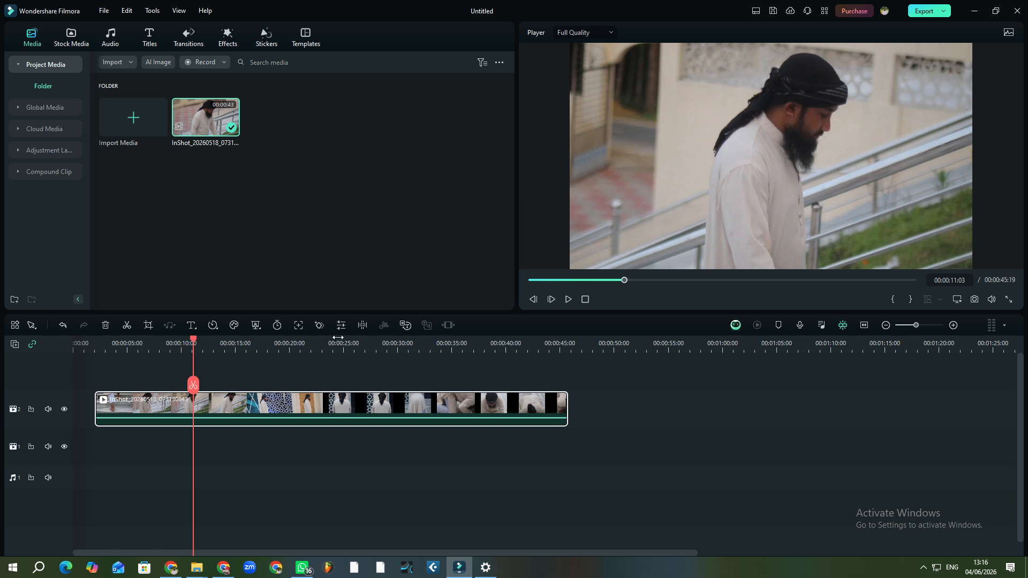
pyautogui.moveTo(300, 406); pyautogui.dragTo(348, 394)
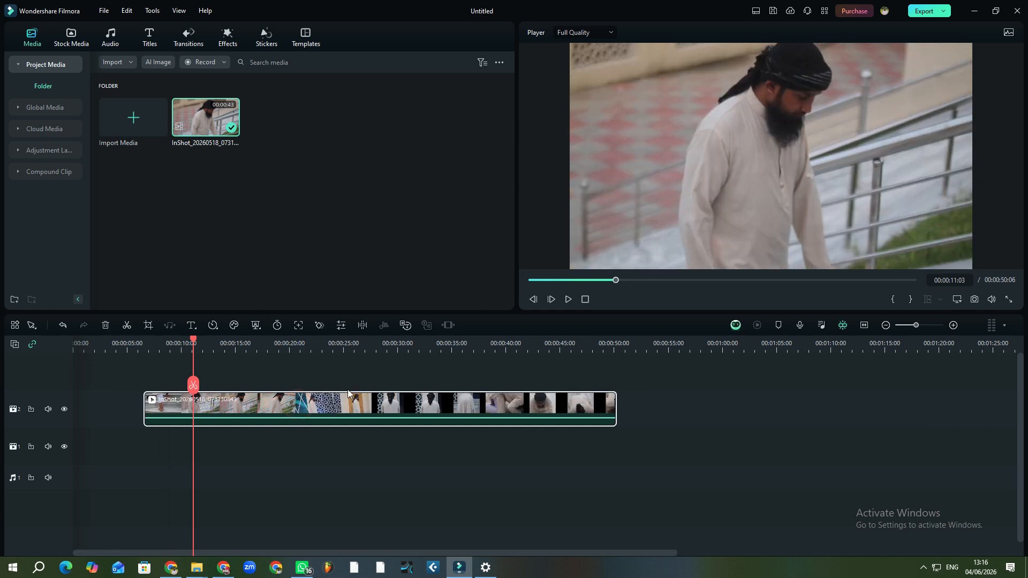
pyautogui.click(297, 348)
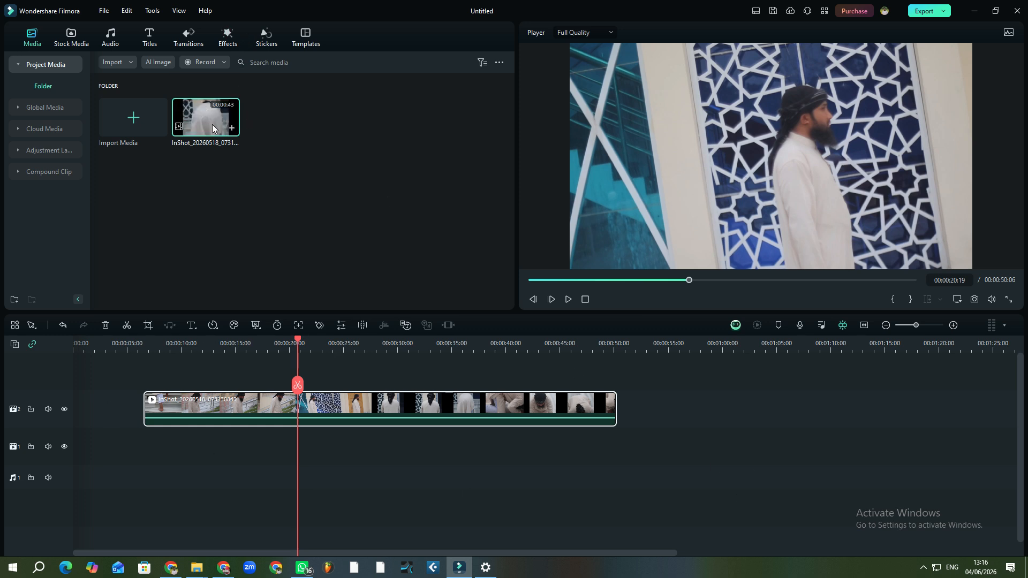
pyautogui.click(149, 38)
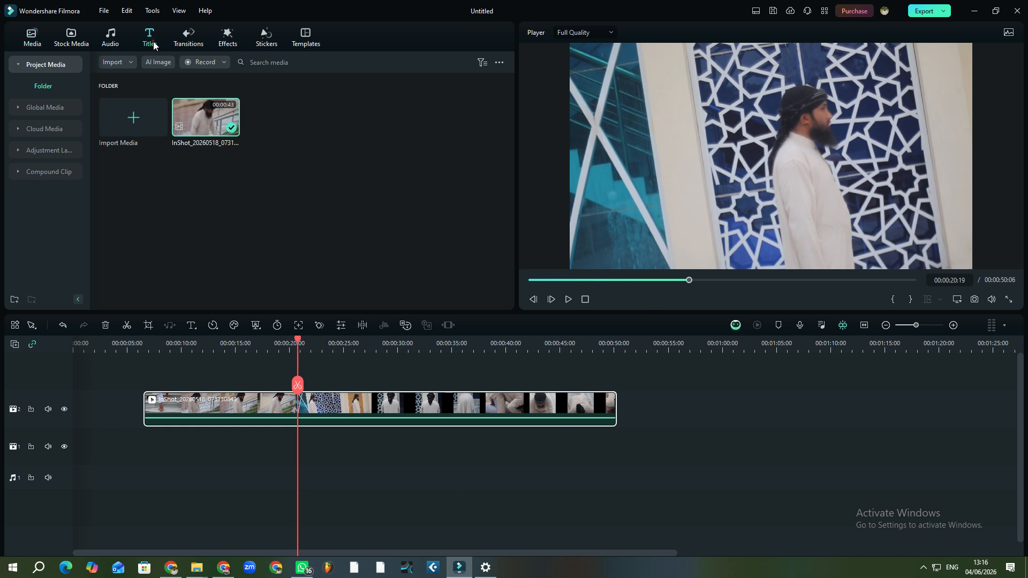
# Browse the Plain Text, Trending, Mine, Downloads and Favourites title categories
pyautogui.scroll(-2, 297, 195)
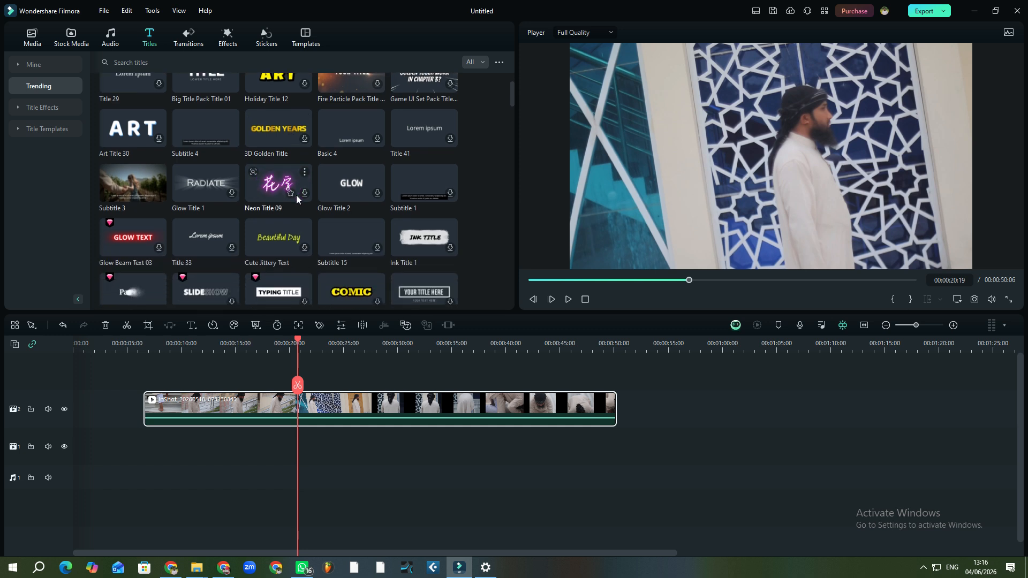
pyautogui.click(52, 111)
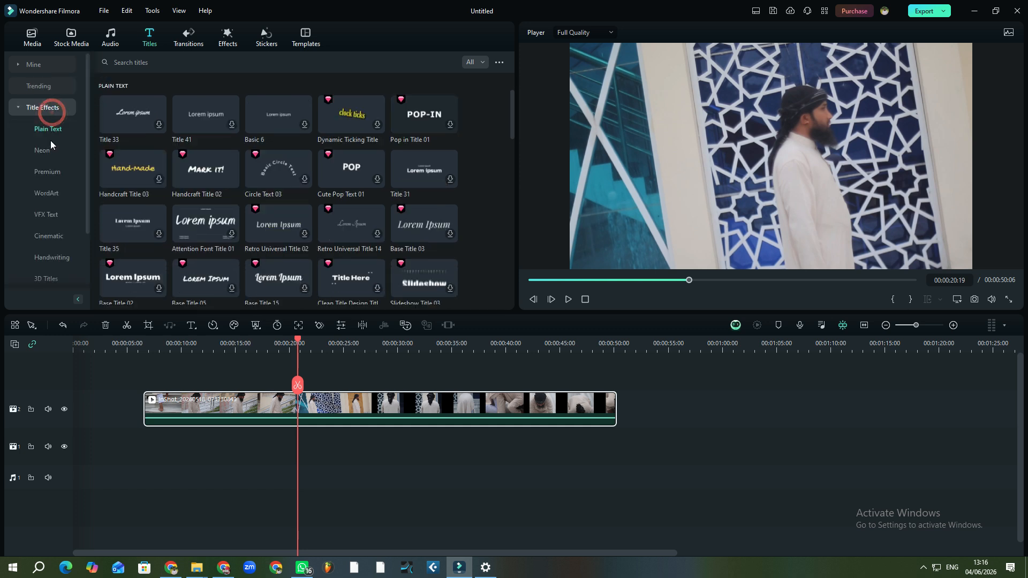
pyautogui.scroll(-2, 57, 177)
pyautogui.scroll(2, 58, 198)
pyautogui.click(36, 85)
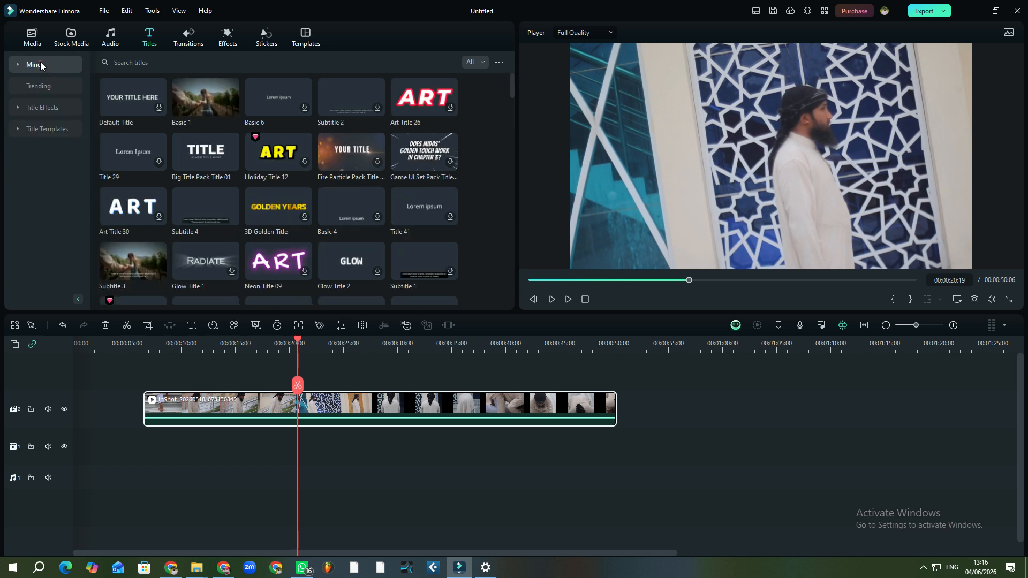
pyautogui.click(33, 65)
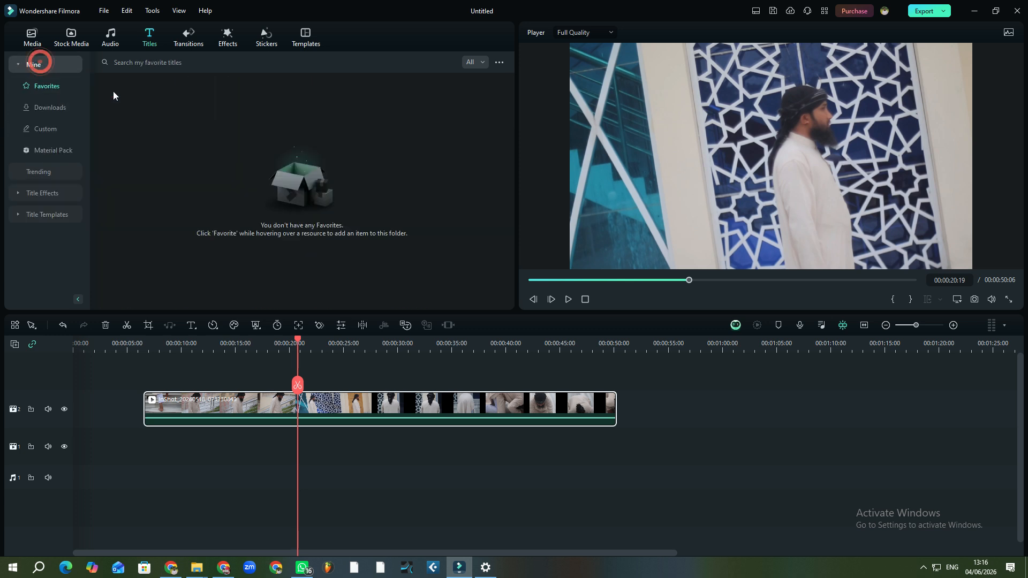
pyautogui.click(46, 106)
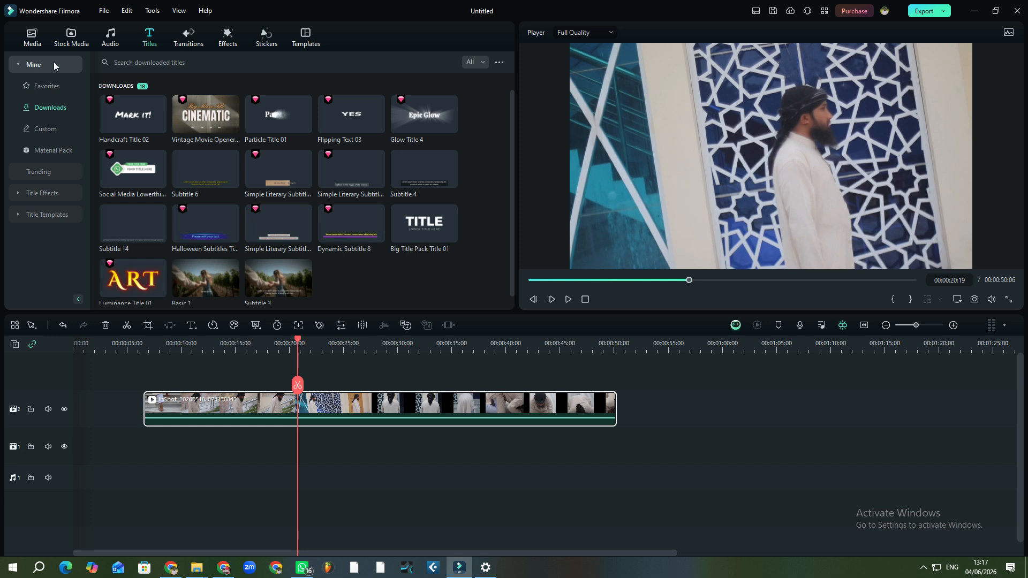
pyautogui.click(143, 42)
pyautogui.click(46, 87)
pyautogui.click(31, 39)
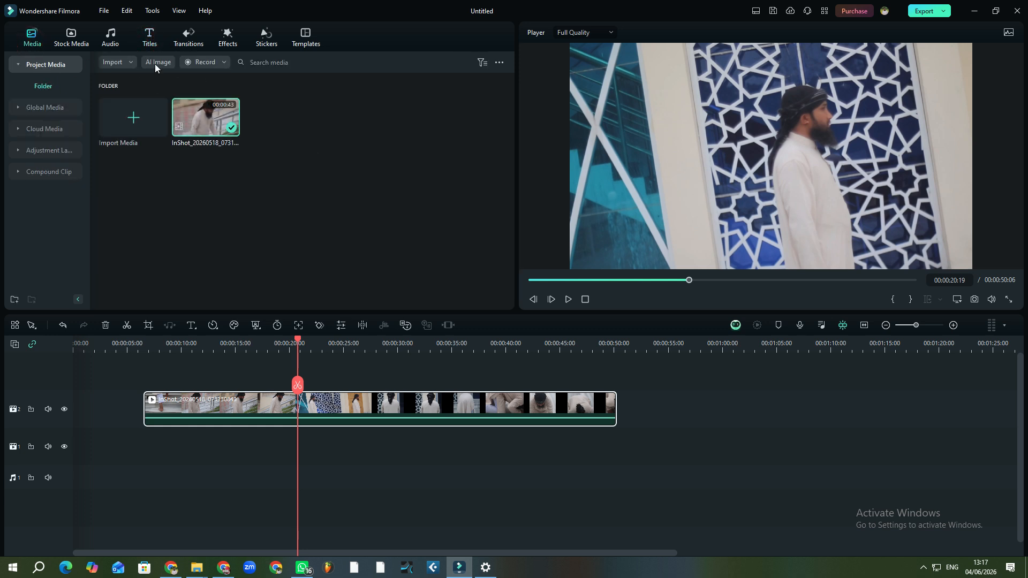
# Check the Downloads, Custom and Material Pack titles, ending on the Trending collection
pyautogui.click(149, 45)
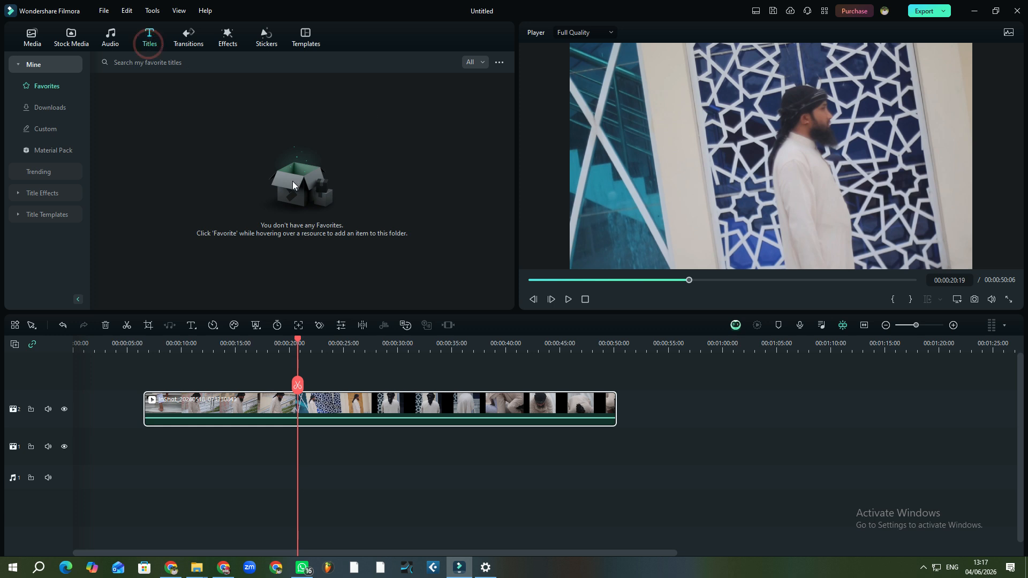
pyautogui.click(144, 43)
pyautogui.click(43, 106)
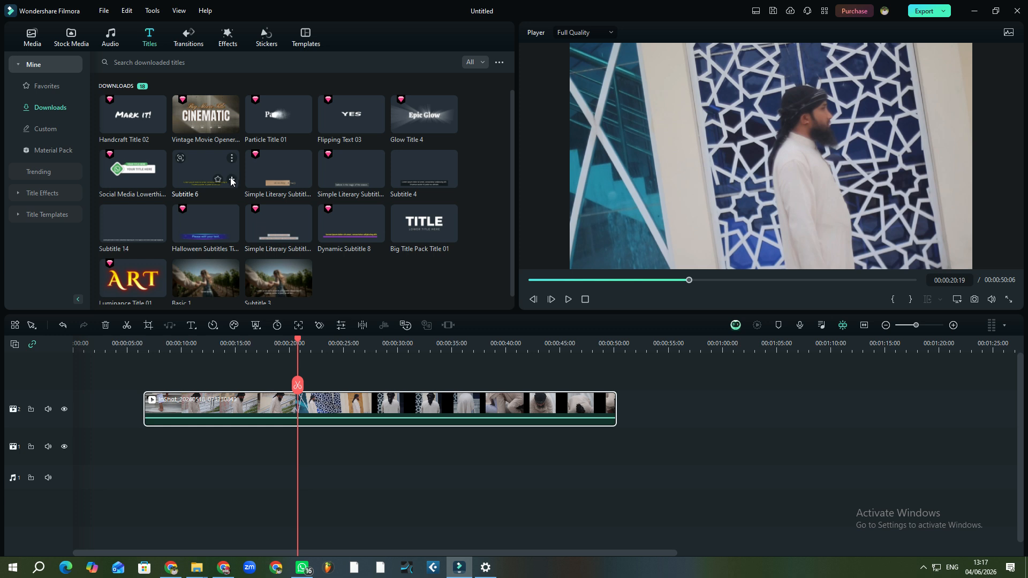
pyautogui.scroll(-1, 119, 163)
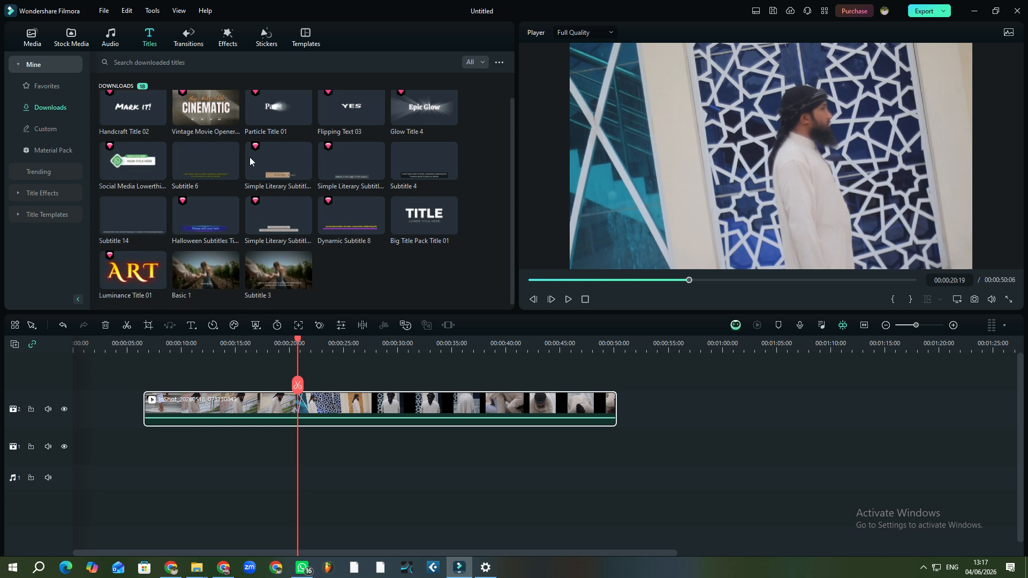
pyautogui.click(43, 130)
pyautogui.click(52, 149)
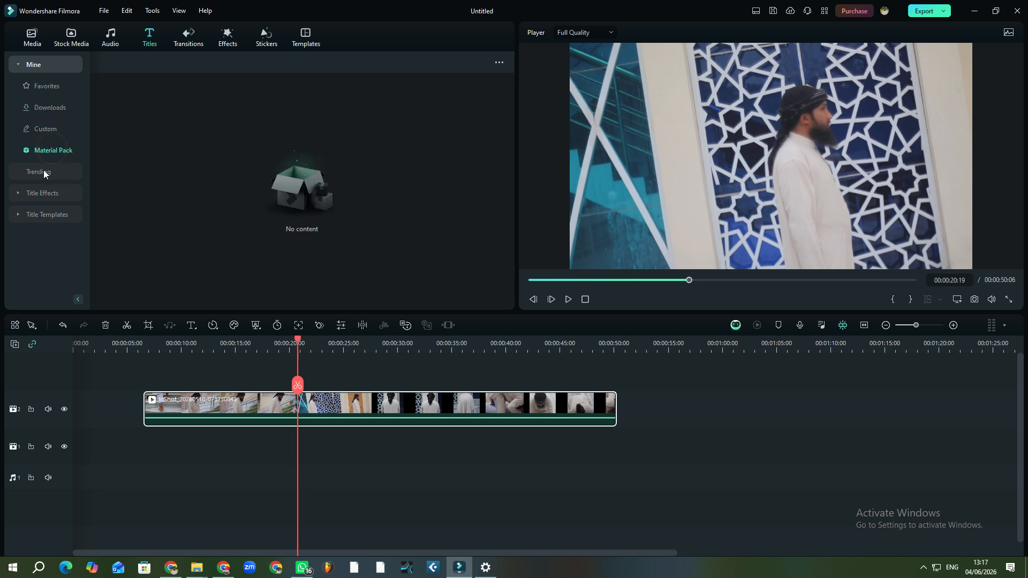
pyautogui.click(46, 172)
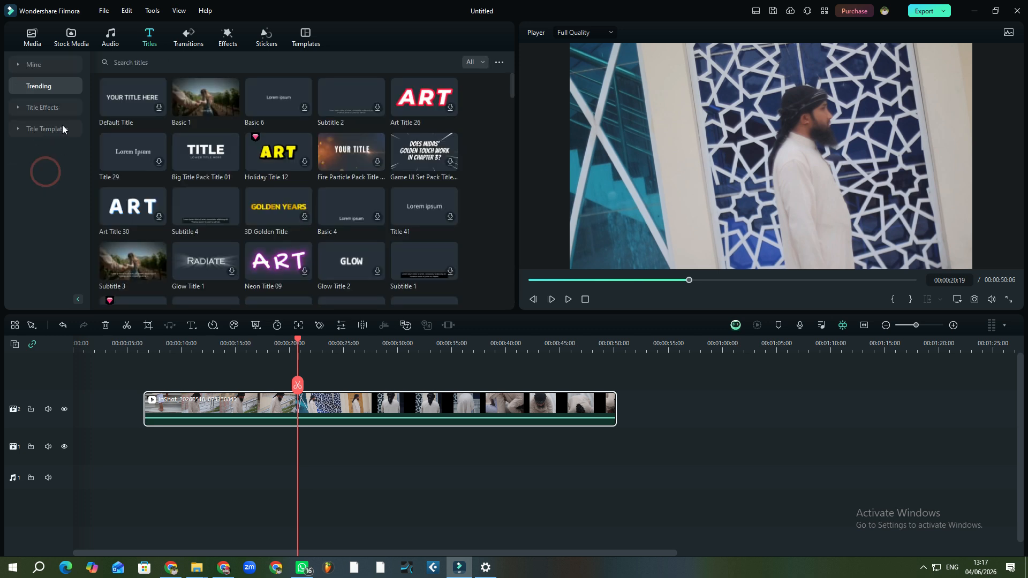
# Show the Plain Text titles and download Title 41, Basic 6 and Title 33
pyautogui.click(52, 108)
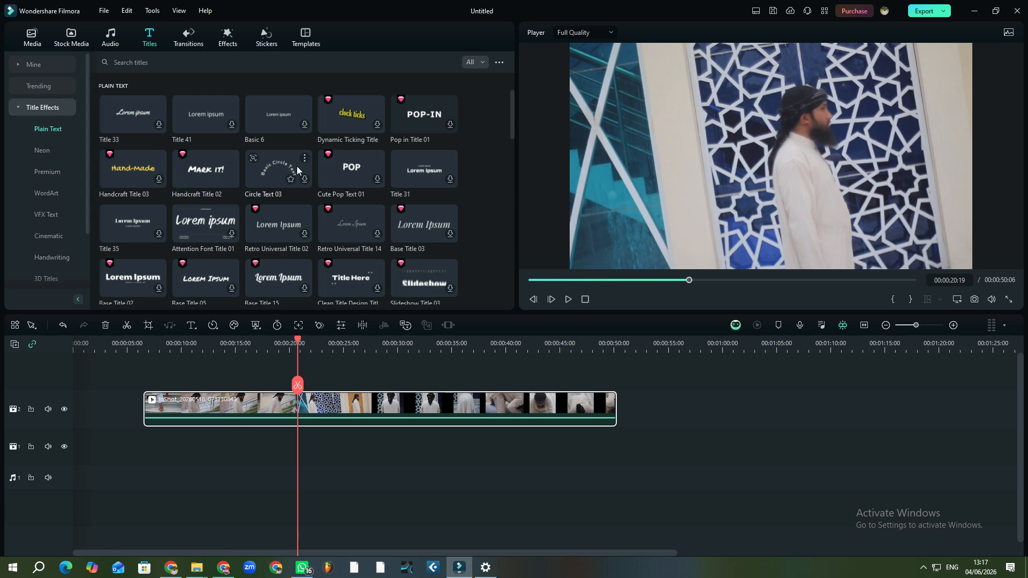
pyautogui.scroll(-10, 321, 128)
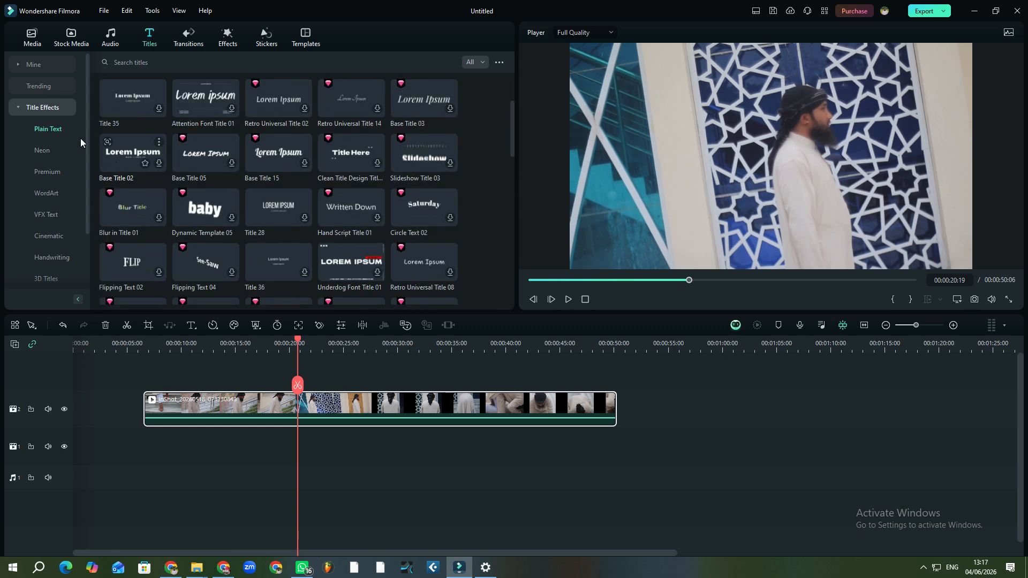
pyautogui.click(54, 137)
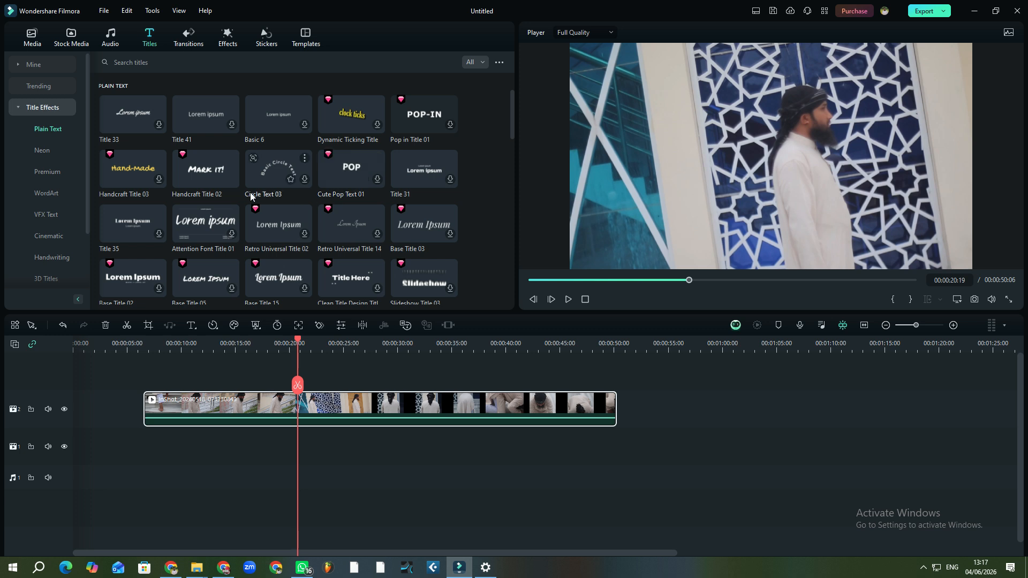
pyautogui.click(231, 125)
pyautogui.click(304, 124)
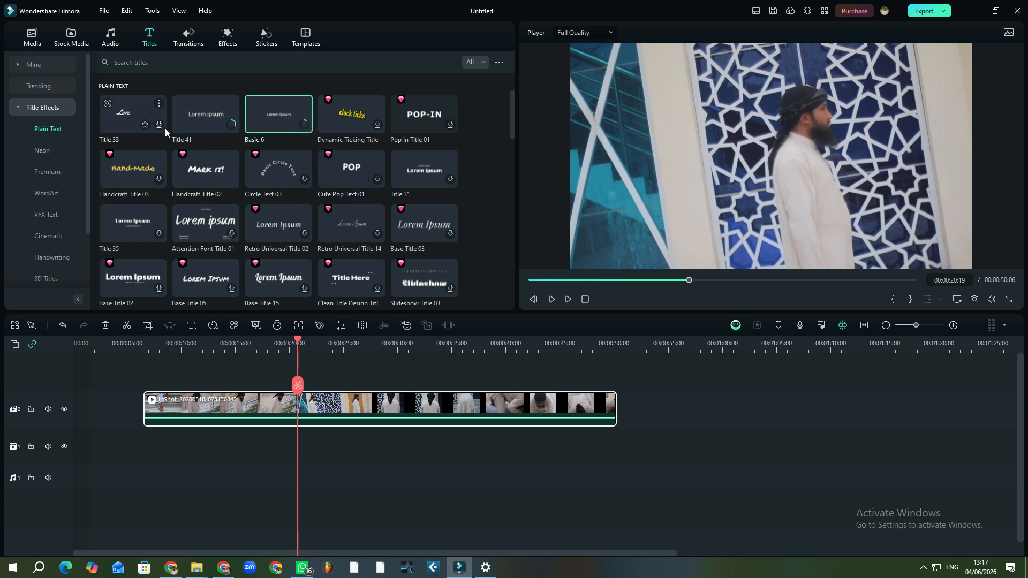
pyautogui.click(159, 124)
# Add then undo the Mark it! title; download Base Title 12 and Attention Font Title 01
pyautogui.click(232, 180)
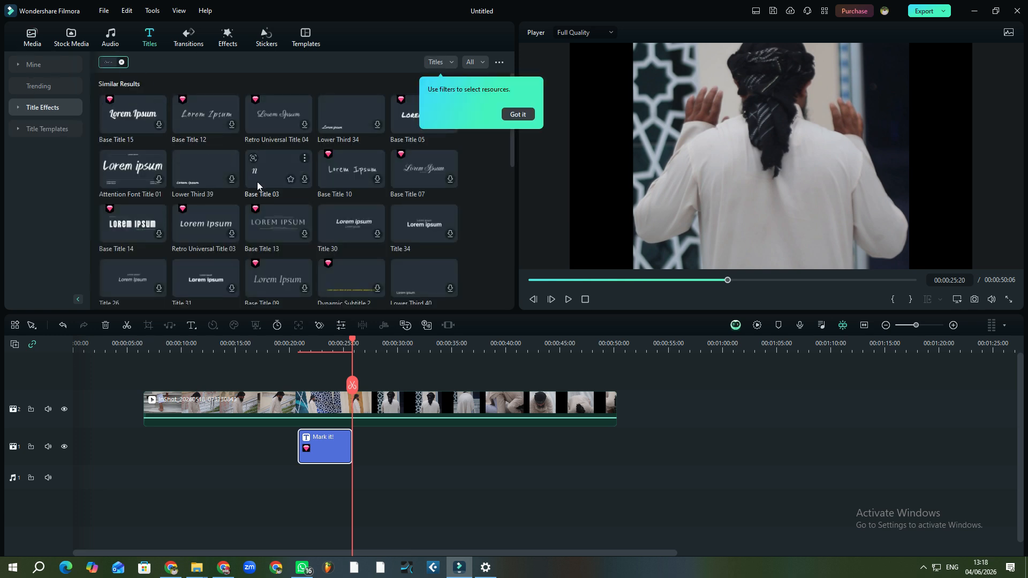
pyautogui.click(185, 124)
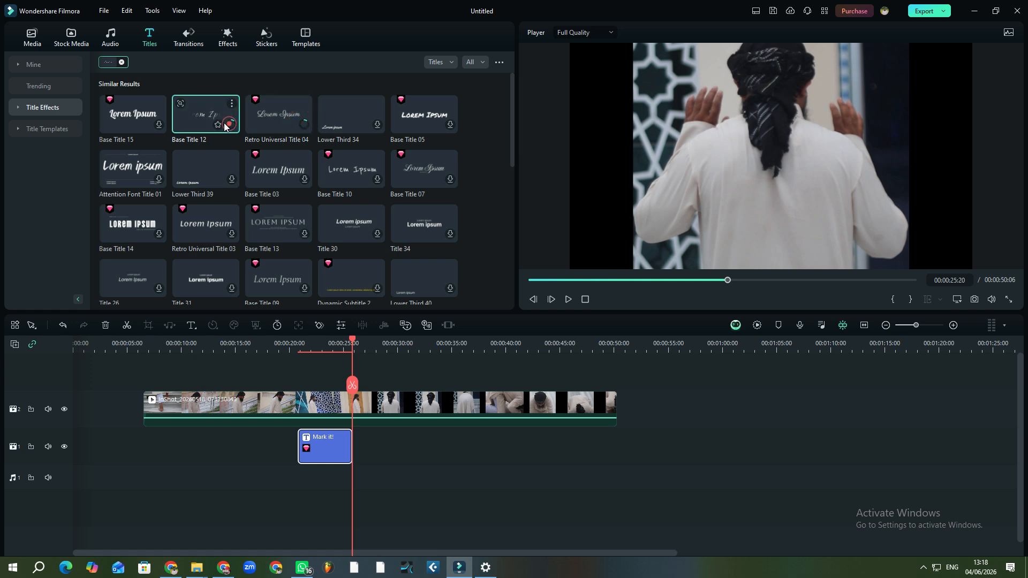
pyautogui.click(47, 126)
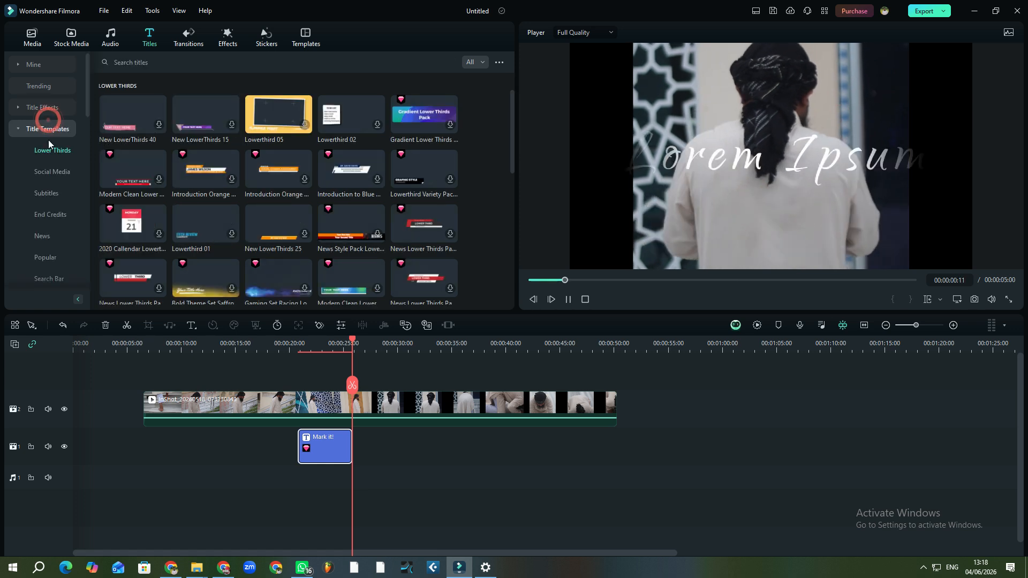
pyautogui.click(39, 82)
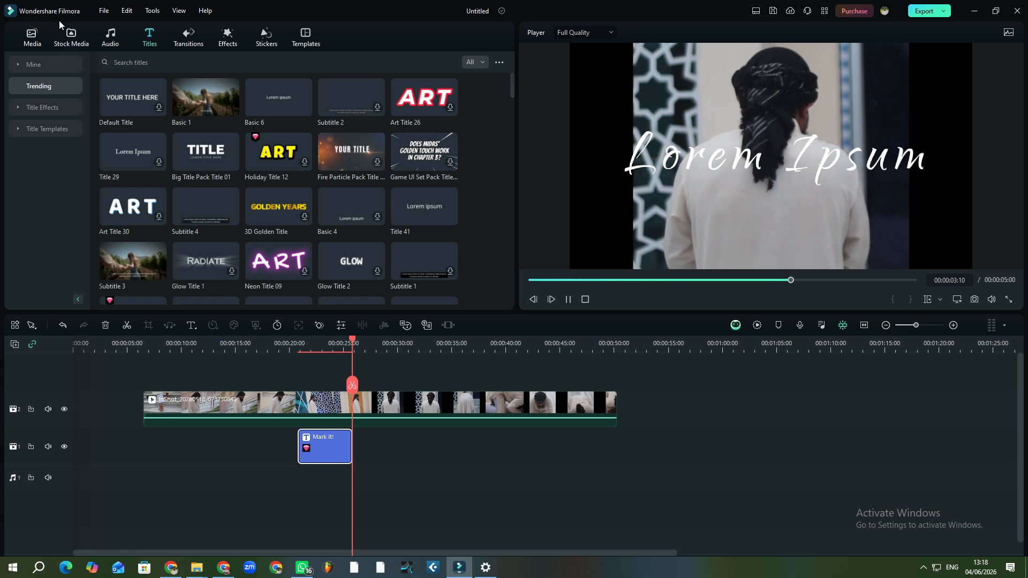
pyautogui.click(62, 325)
pyautogui.click(63, 325)
pyautogui.click(63, 325)
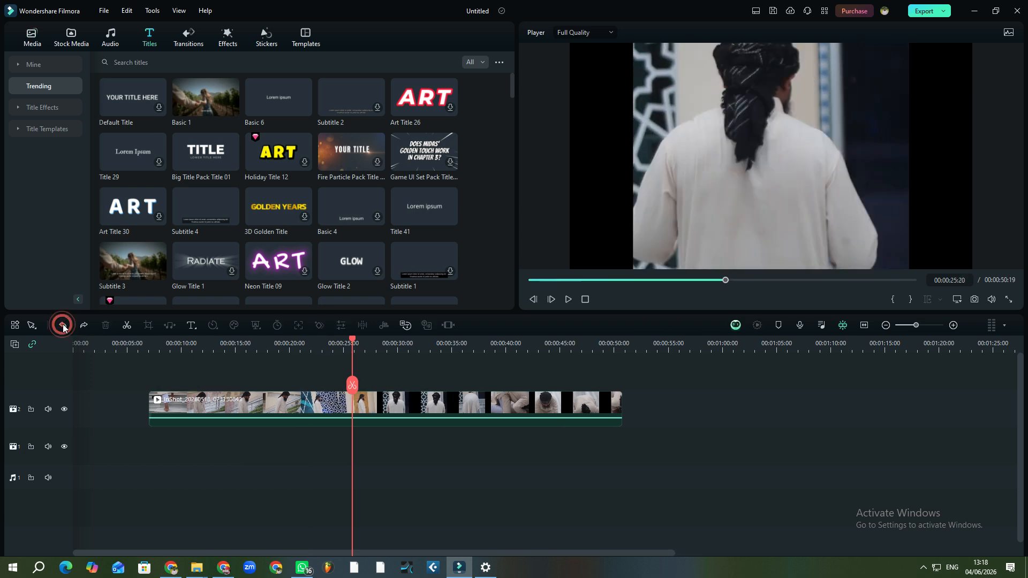
pyautogui.click(40, 108)
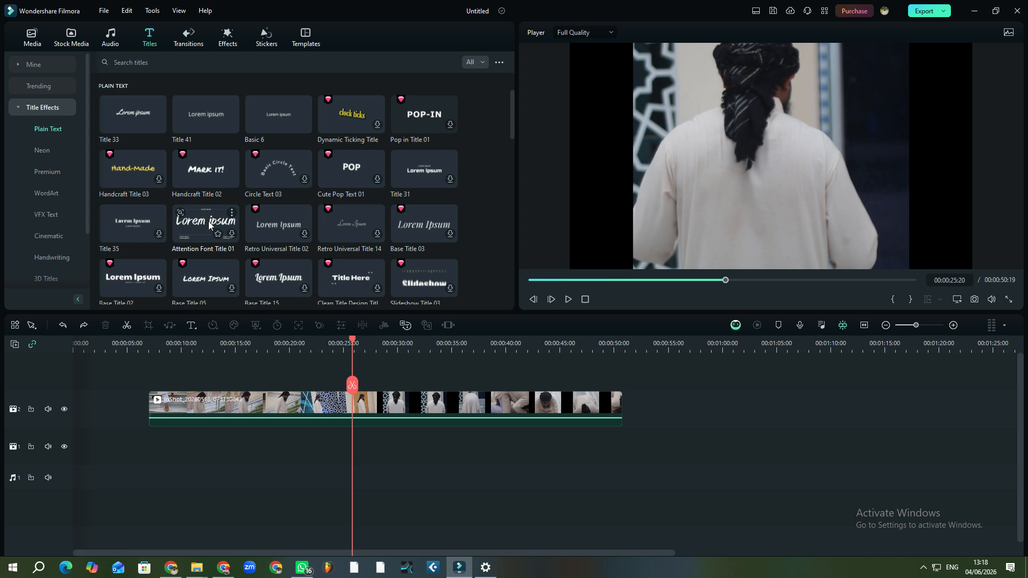
pyautogui.click(233, 236)
# Download Retro Universal Title 02 and Handcraft Title 03, then place Basic 6 at 00:00:19:00
pyautogui.click(304, 234)
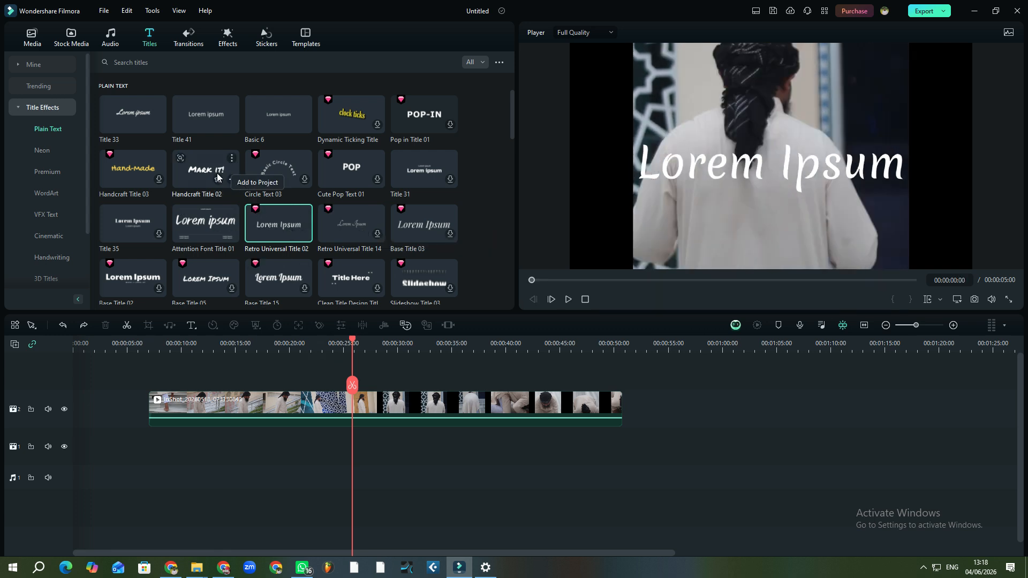
pyautogui.click(145, 180)
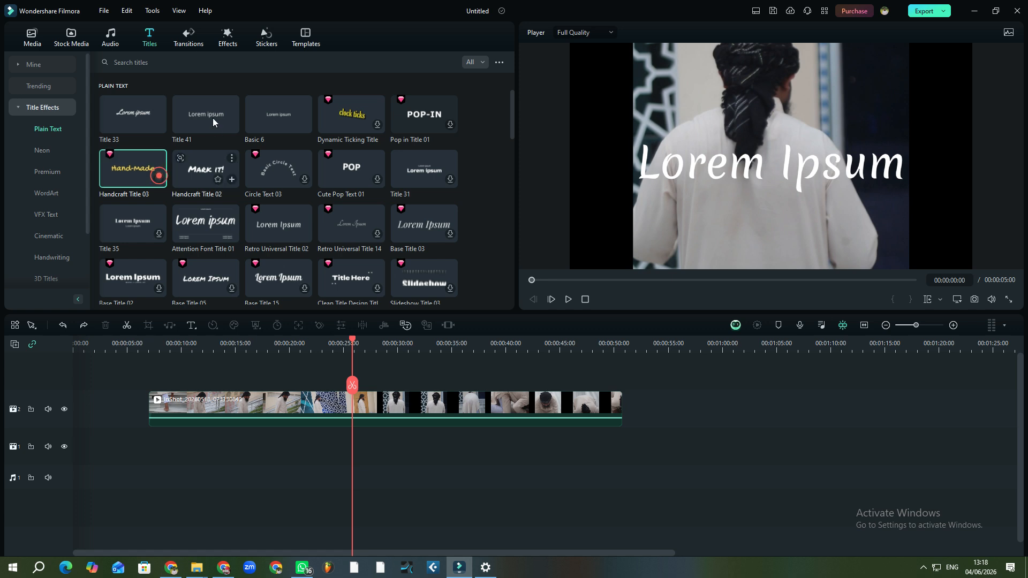
pyautogui.moveTo(207, 114); pyautogui.dragTo(256, 354)
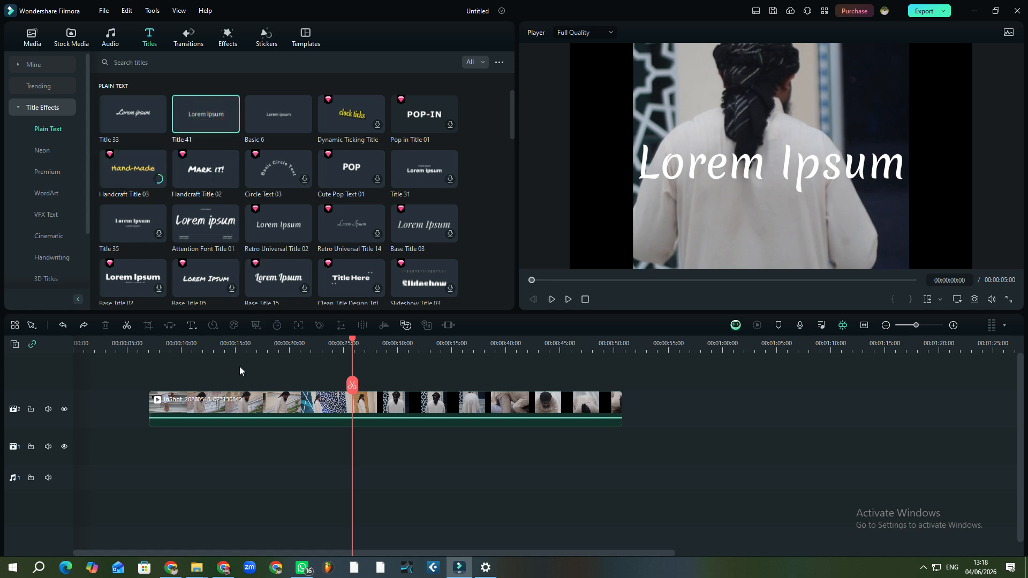
pyautogui.moveTo(287, 110); pyautogui.dragTo(278, 358)
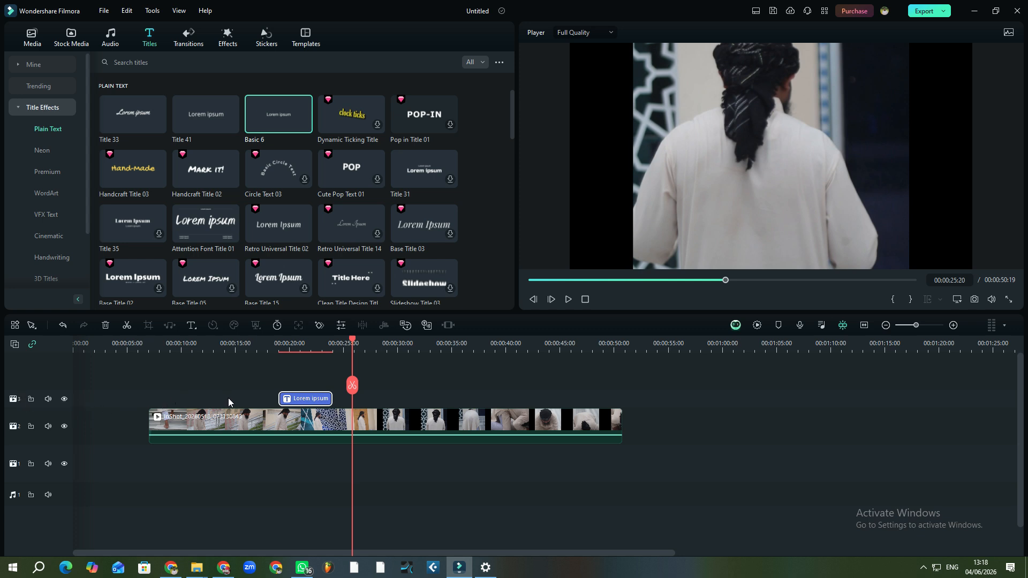
# Select and preview the Lorem ipsum title, then drag its text slightly left and down
pyautogui.click(104, 428)
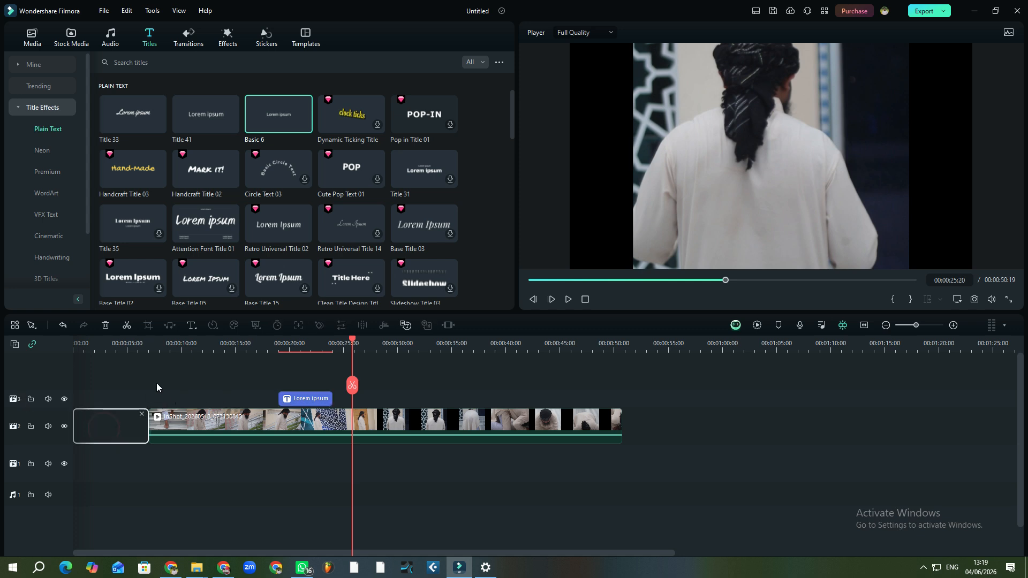
pyautogui.click(178, 389)
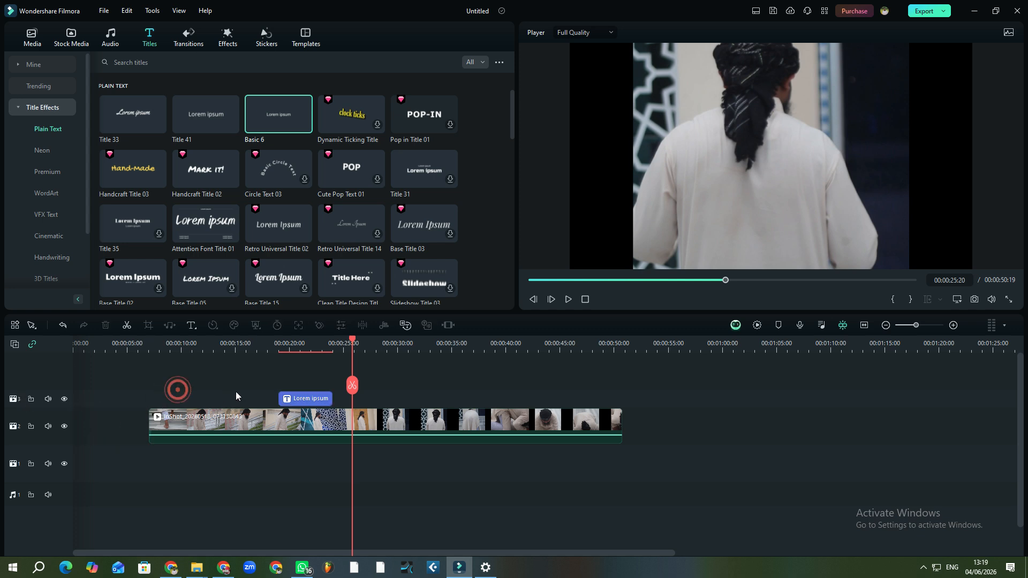
pyautogui.click(313, 400)
pyautogui.click(301, 348)
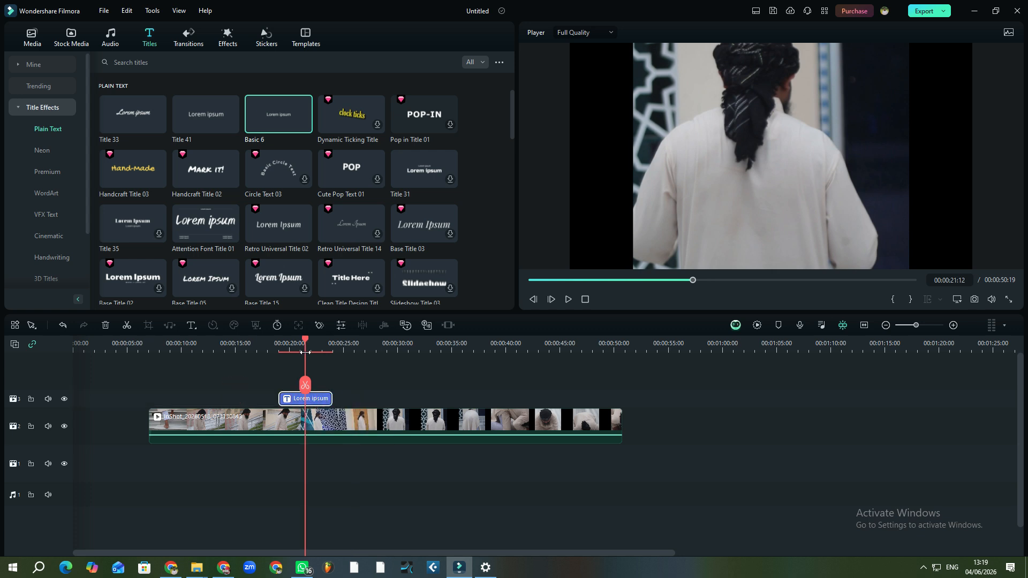
pyautogui.press('space')
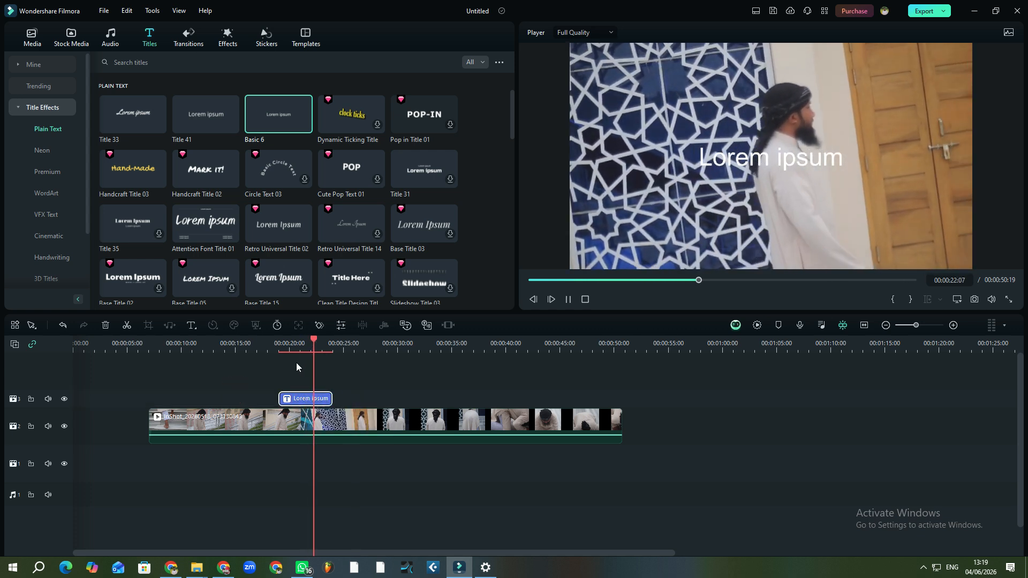
pyautogui.press('space')
pyautogui.click(805, 164)
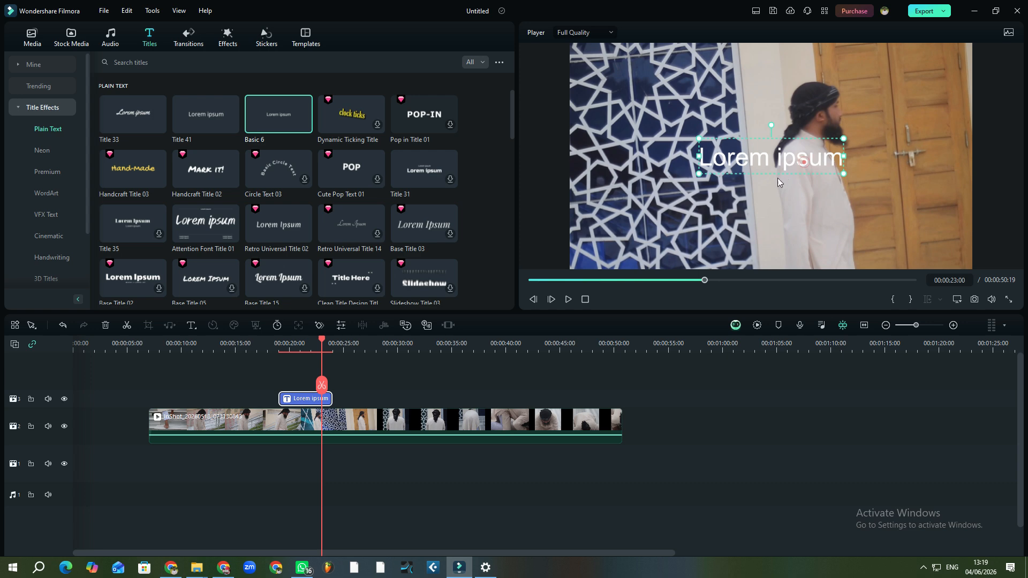
pyautogui.moveTo(756, 159); pyautogui.dragTo(714, 170)
# Download the Dynamic Ticking Title from the Titles grid
pyautogui.scroll(-2, 365, 190)
pyautogui.scroll(1, 363, 180)
pyautogui.scroll(1, 363, 179)
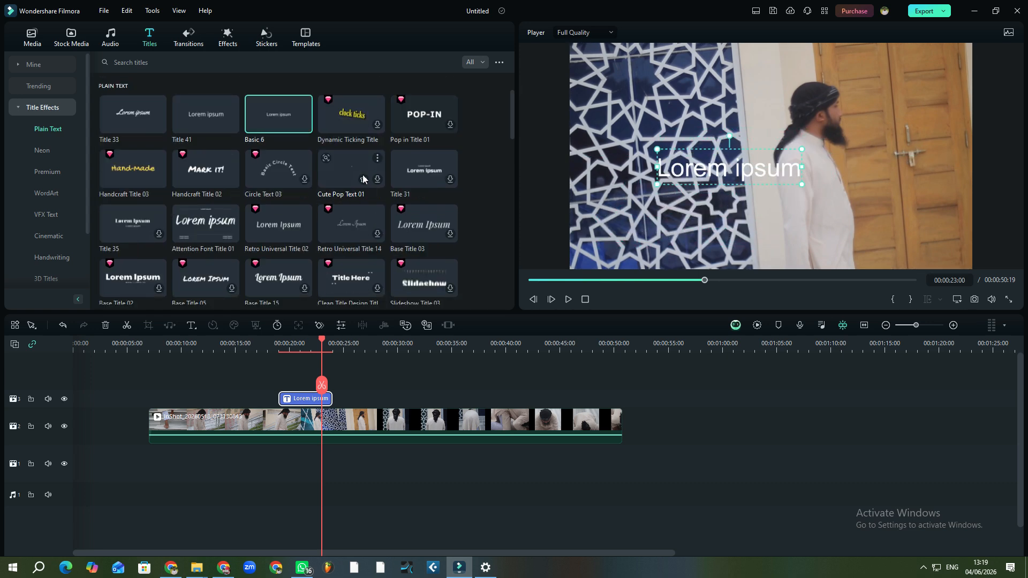
pyautogui.click(379, 127)
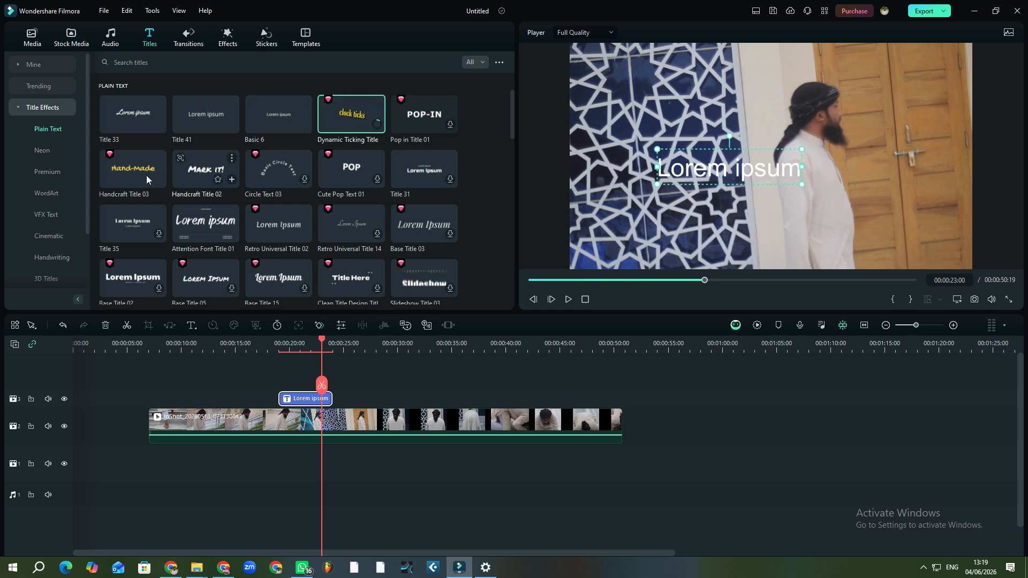
# Place Glow Title 4 'Epic Glow' on the title track around 00:00:30–00:00:35 and play it
pyautogui.scroll(-8, 203, 193)
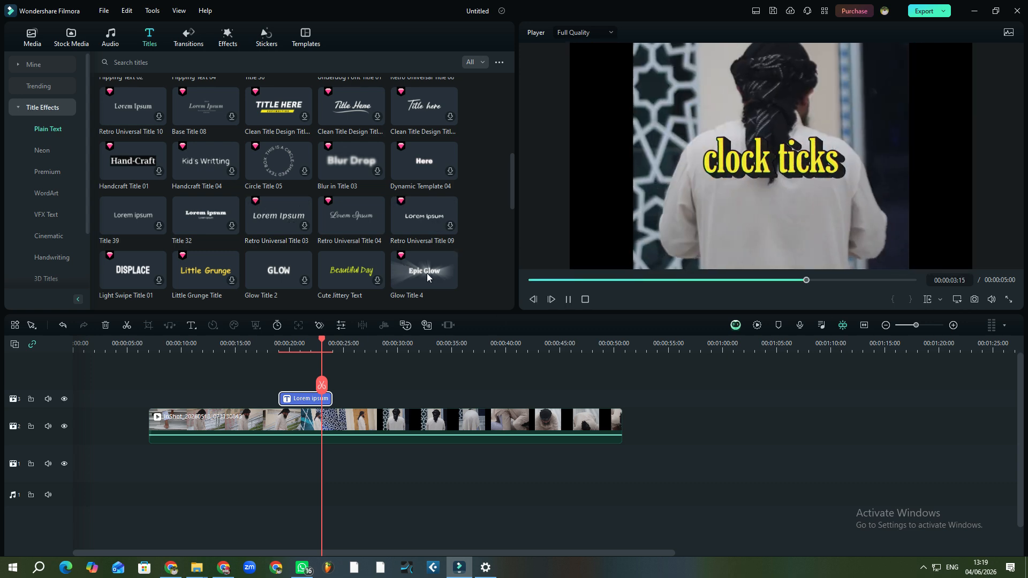
pyautogui.moveTo(431, 271); pyautogui.dragTo(397, 399)
pyautogui.click(411, 347)
pyautogui.press('space')
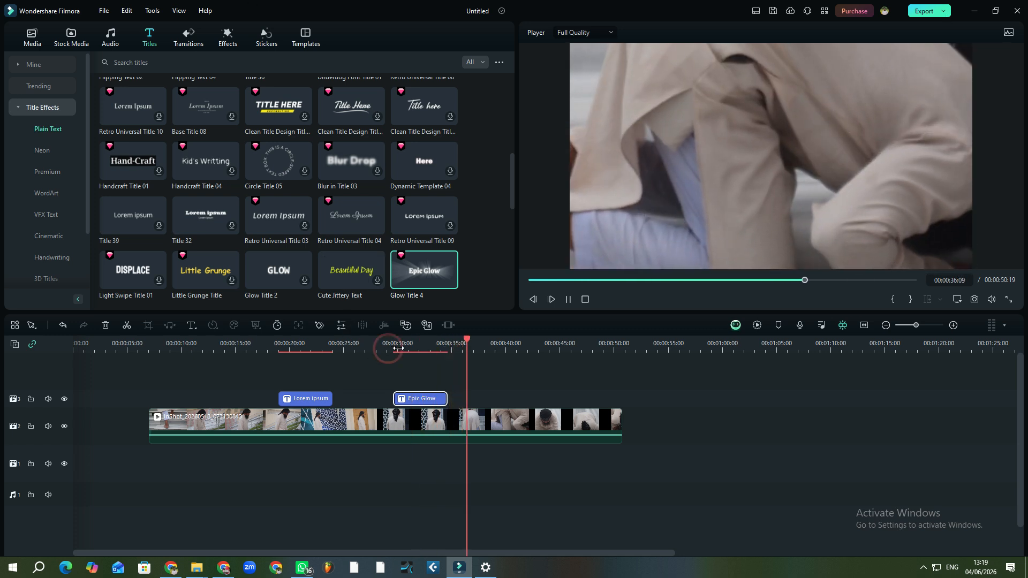
# Replay the Epic Glow section, then download the Slideshow Title 04 'Wednesday' template
pyautogui.click(388, 349)
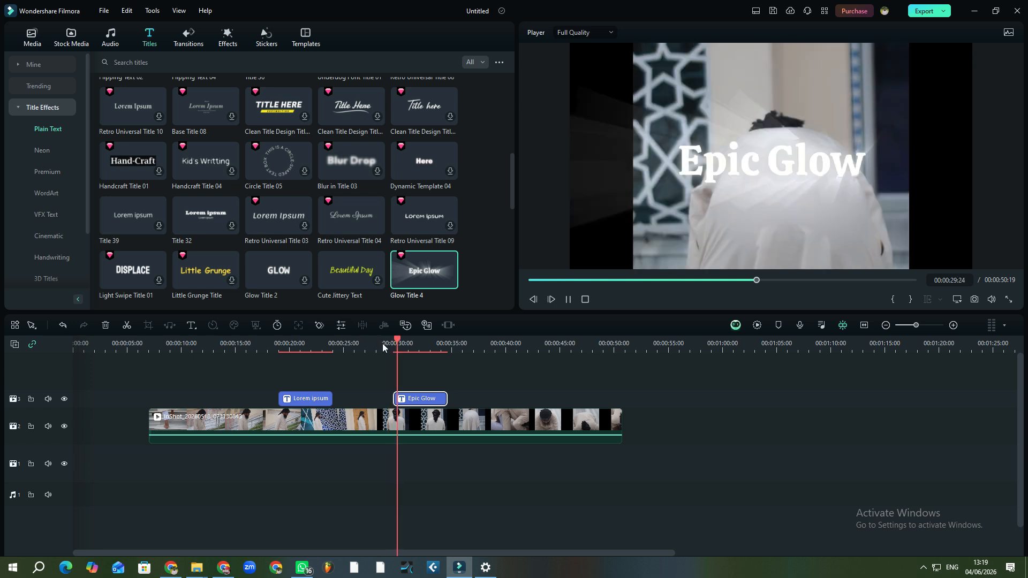
pyautogui.click(436, 351)
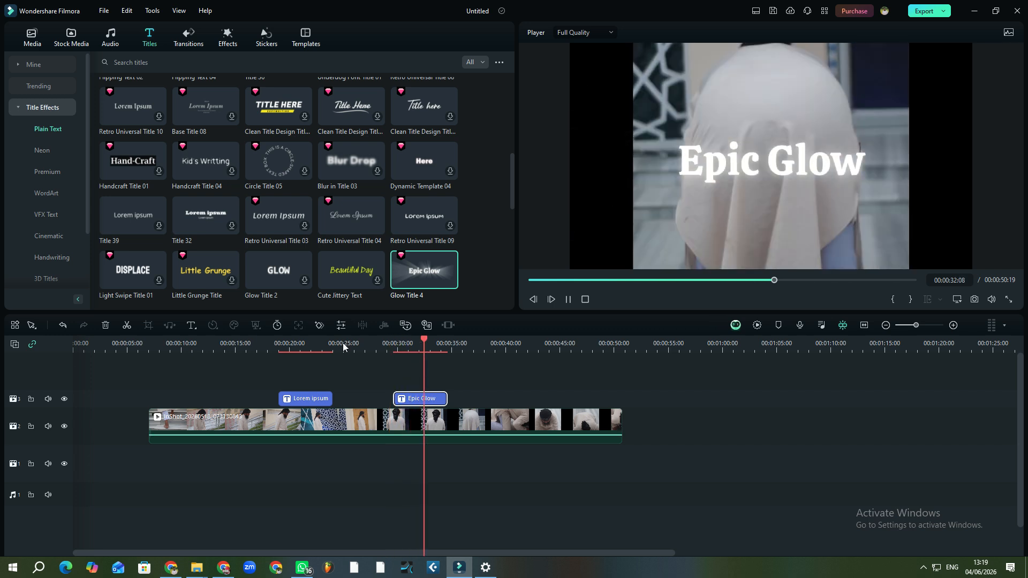
pyautogui.press('space')
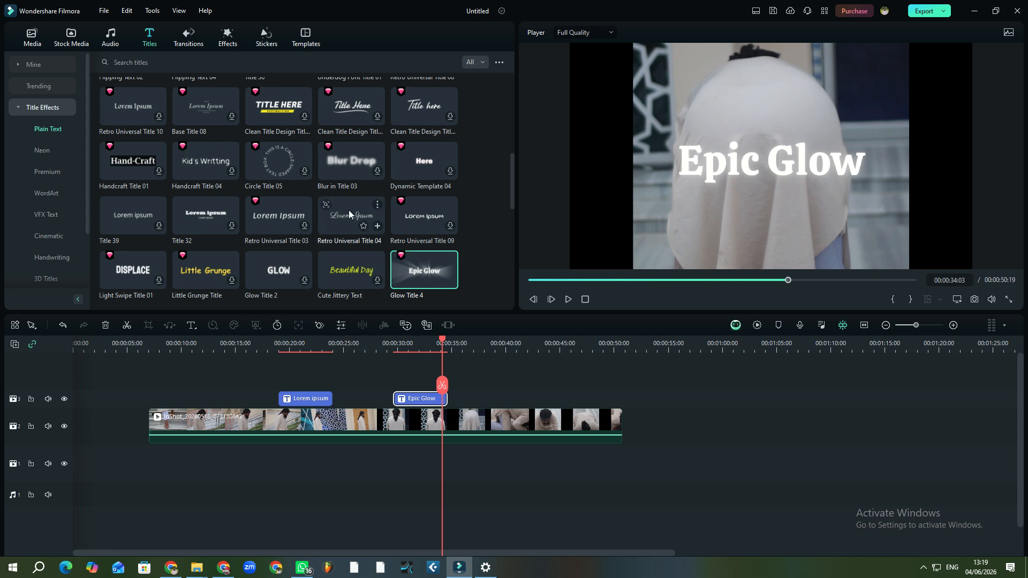
pyautogui.scroll(-6, 340, 204)
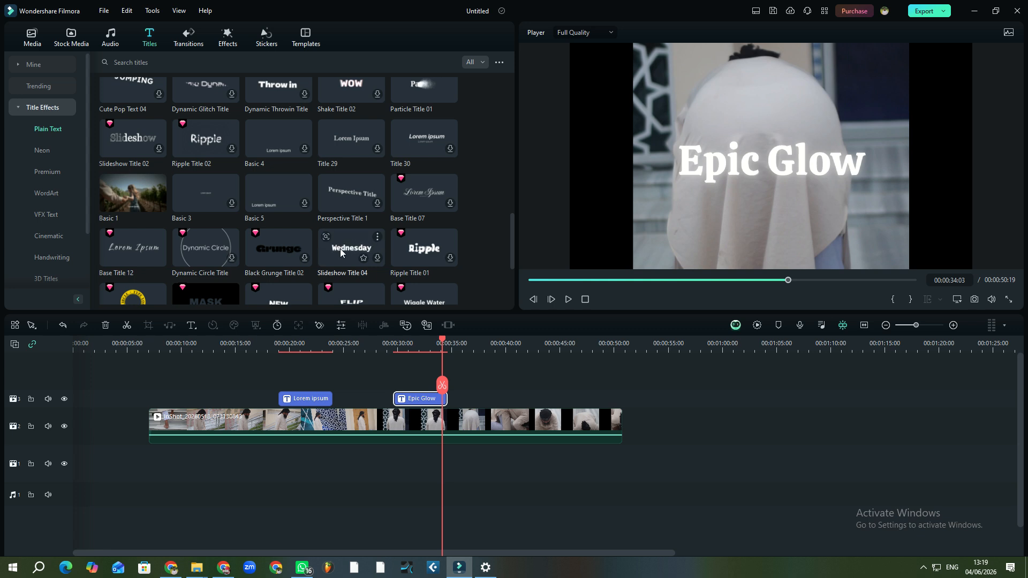
pyautogui.click(377, 258)
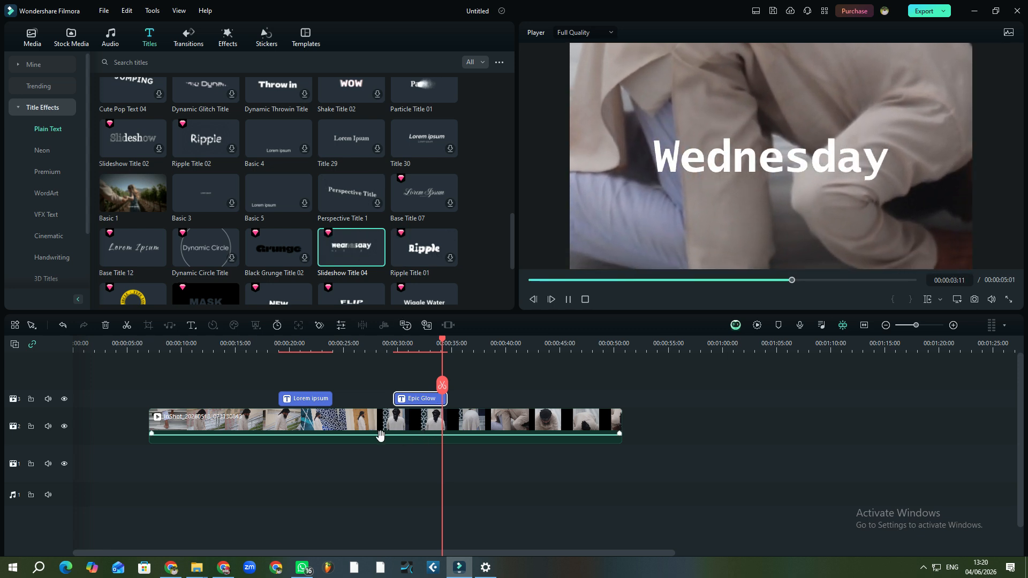
# Shift Lorem ipsum and Epic Glow earlier and drop Slideshow Title 04 at about 32 seconds
pyautogui.moveTo(298, 399); pyautogui.dragTo(247, 398)
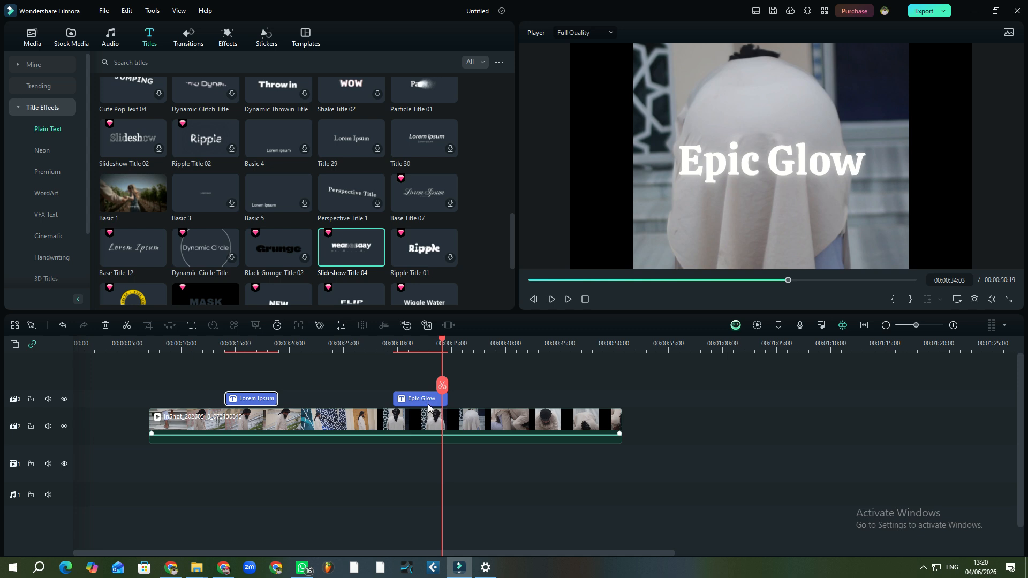
pyautogui.moveTo(426, 399); pyautogui.dragTo(337, 400)
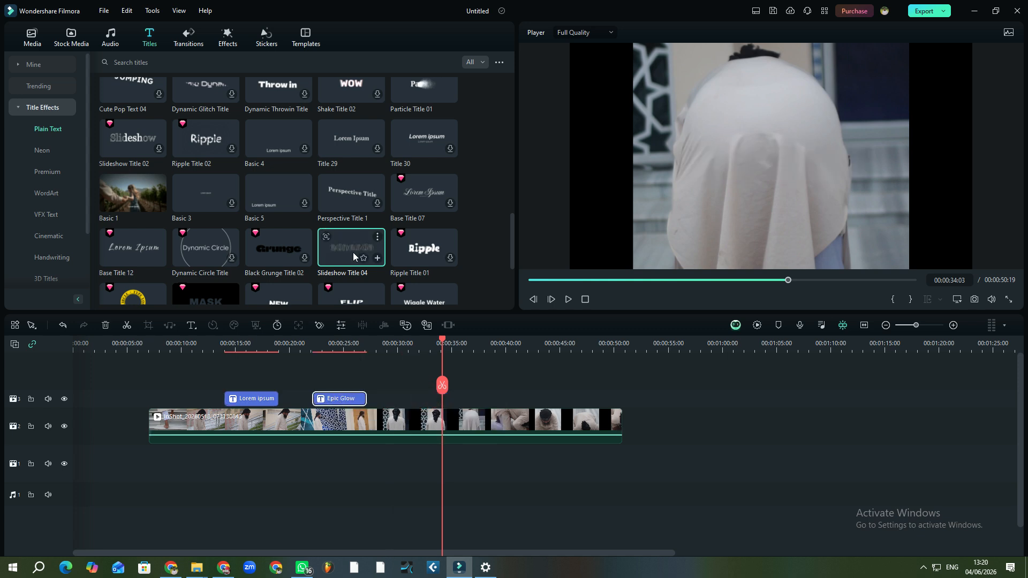
pyautogui.moveTo(352, 249); pyautogui.dragTo(439, 387)
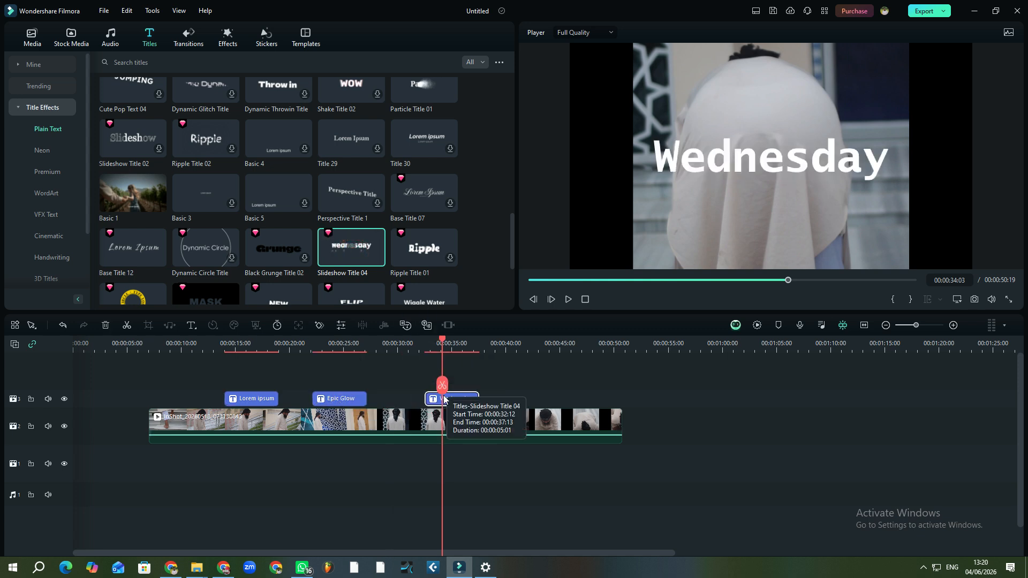
# Play back the Wednesday and Epic Glow titles to review their timing
pyautogui.click(431, 350)
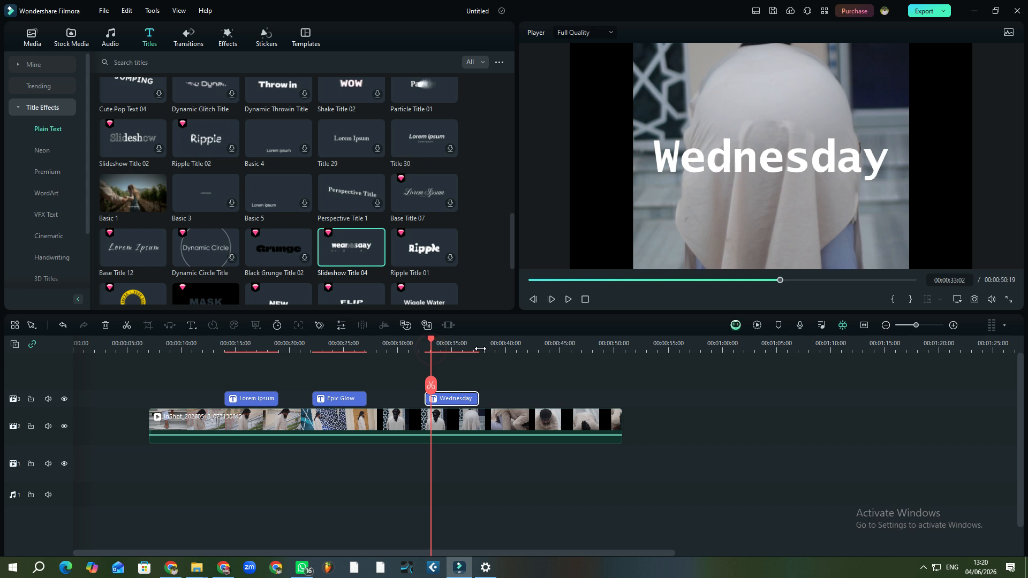
pyautogui.press('space')
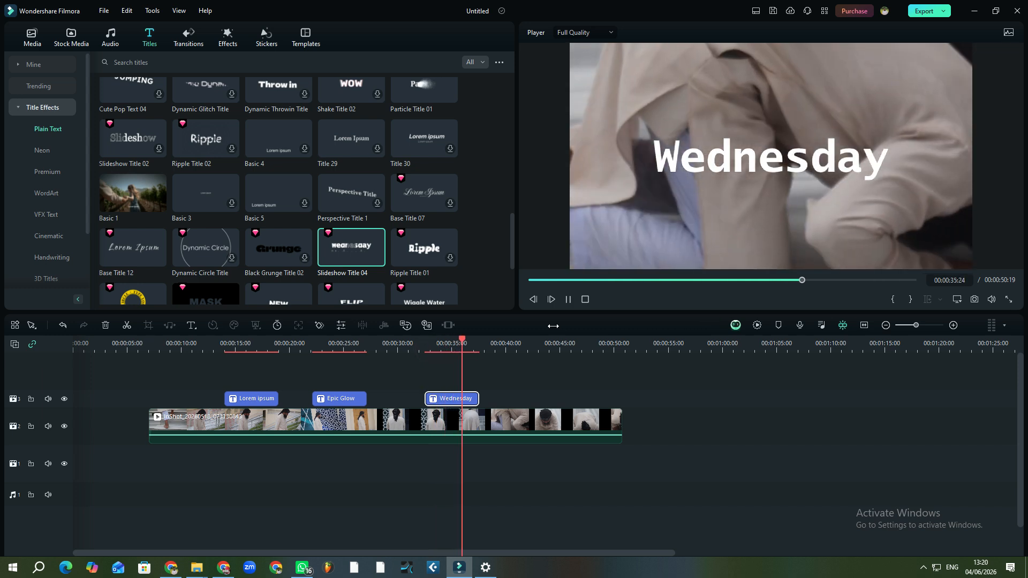
pyautogui.press('space')
pyautogui.click(317, 348)
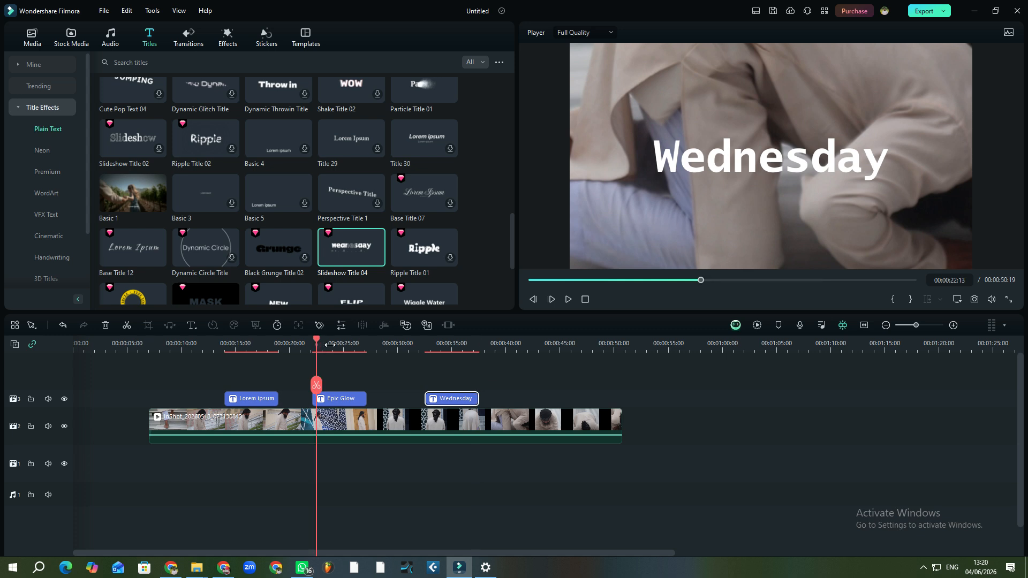
pyautogui.press('space')
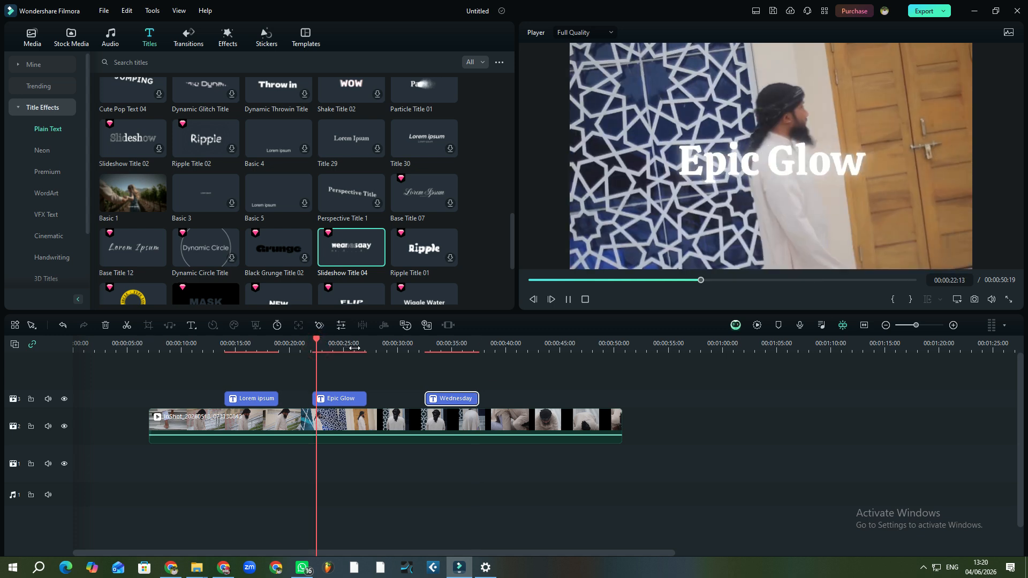
pyautogui.moveTo(355, 348); pyautogui.dragTo(372, 474)
pyautogui.press('space')
pyautogui.click(316, 348)
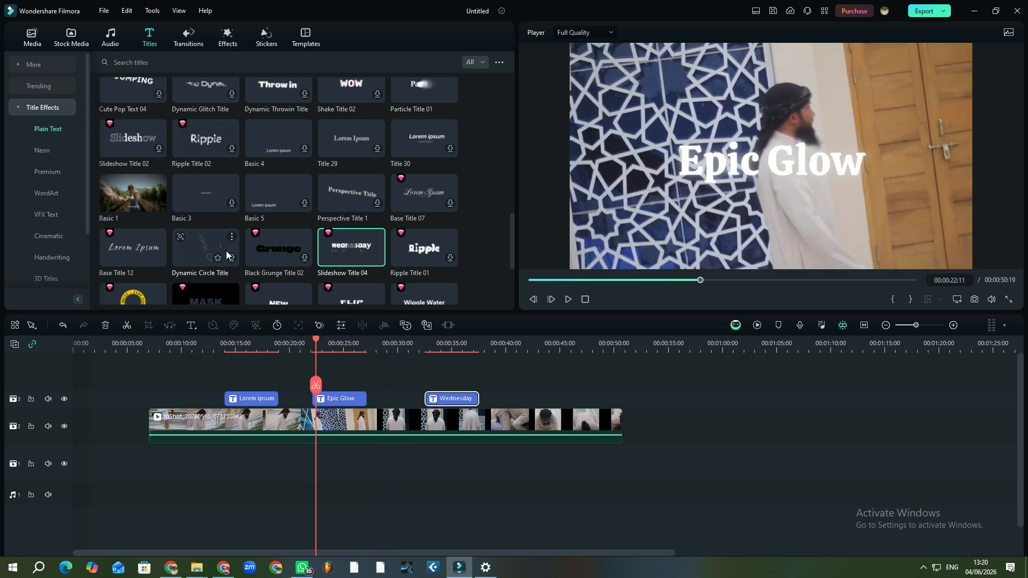
# Download Circle Text 01 and place it on the title track near 00:00:10, before Lorem ipsum
pyautogui.scroll(-3, 226, 237)
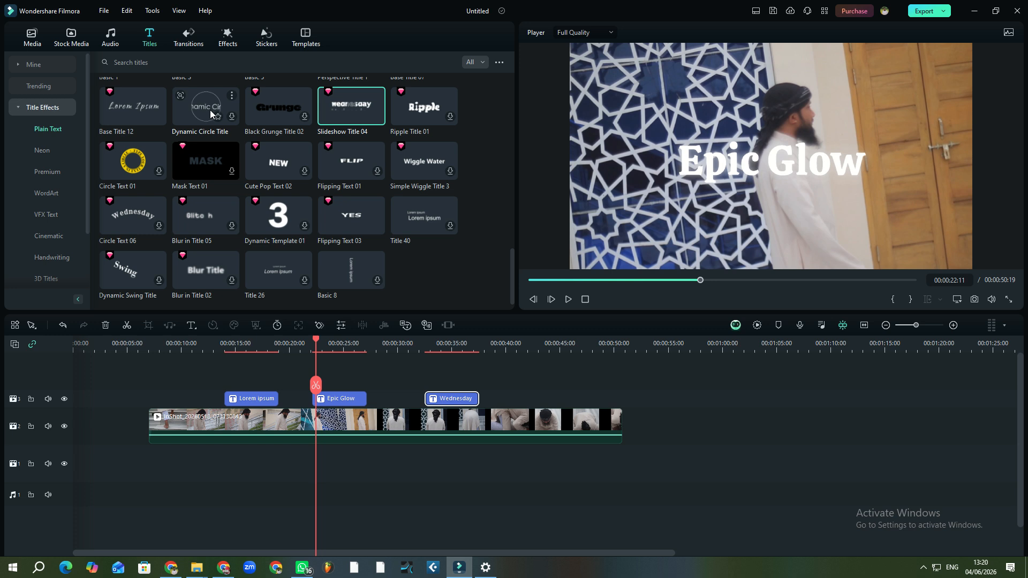
pyautogui.click(237, 117)
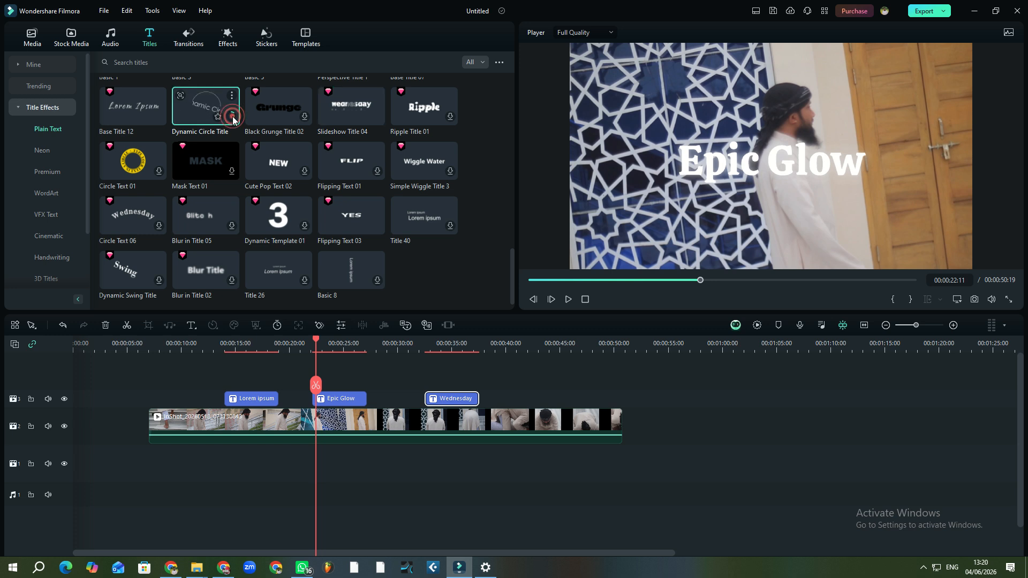
pyautogui.click(160, 172)
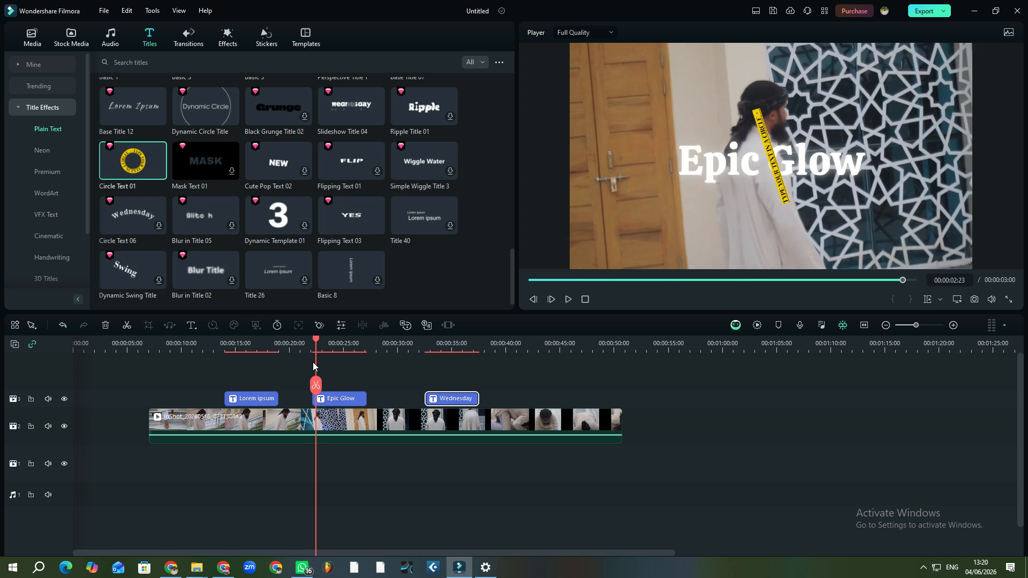
pyautogui.click(353, 399)
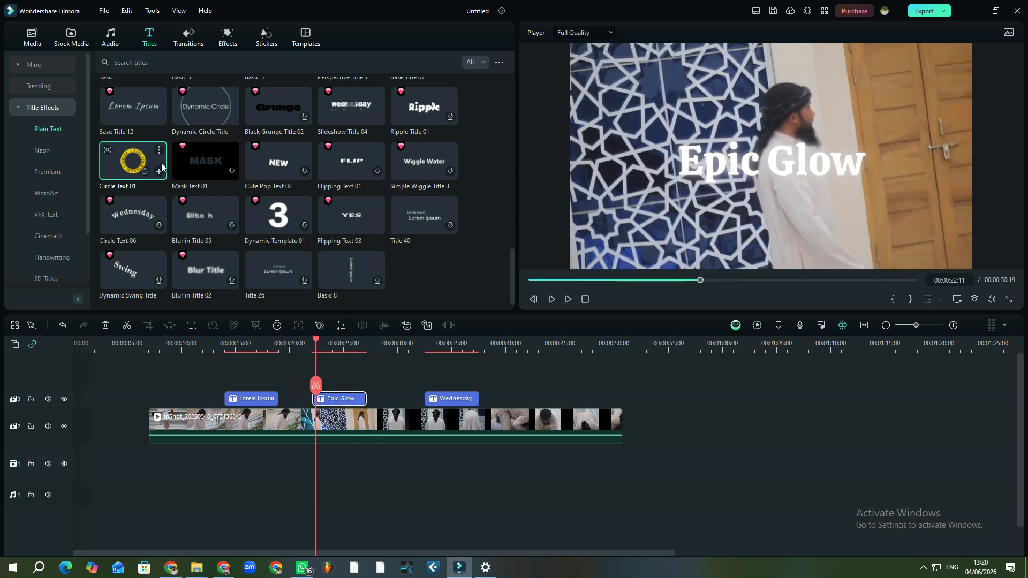
pyautogui.moveTo(159, 167); pyautogui.dragTo(170, 399)
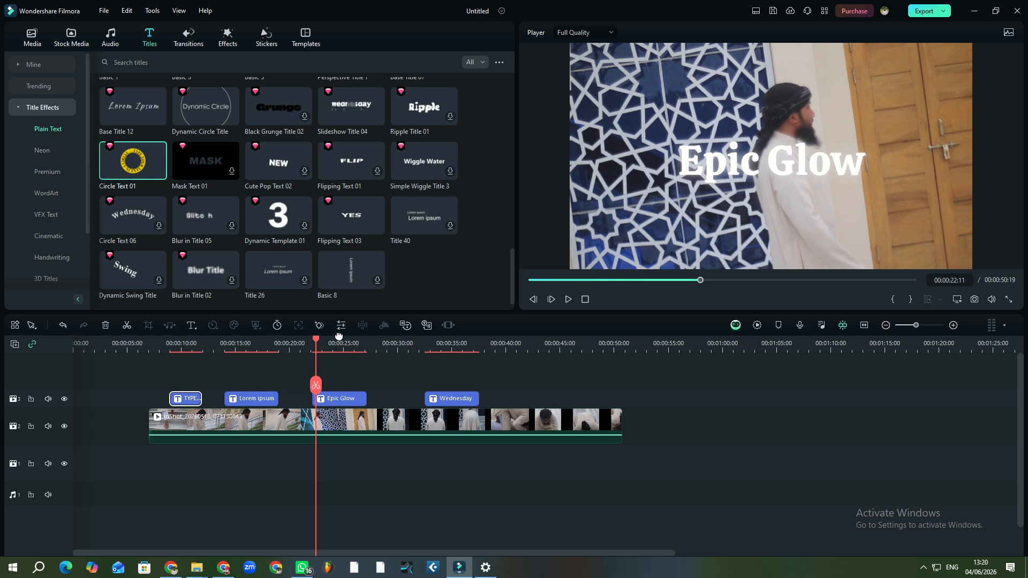
# At 00:00:23:17, drag the Epic Glow title lower in the frame and open it for editing
pyautogui.click(329, 352)
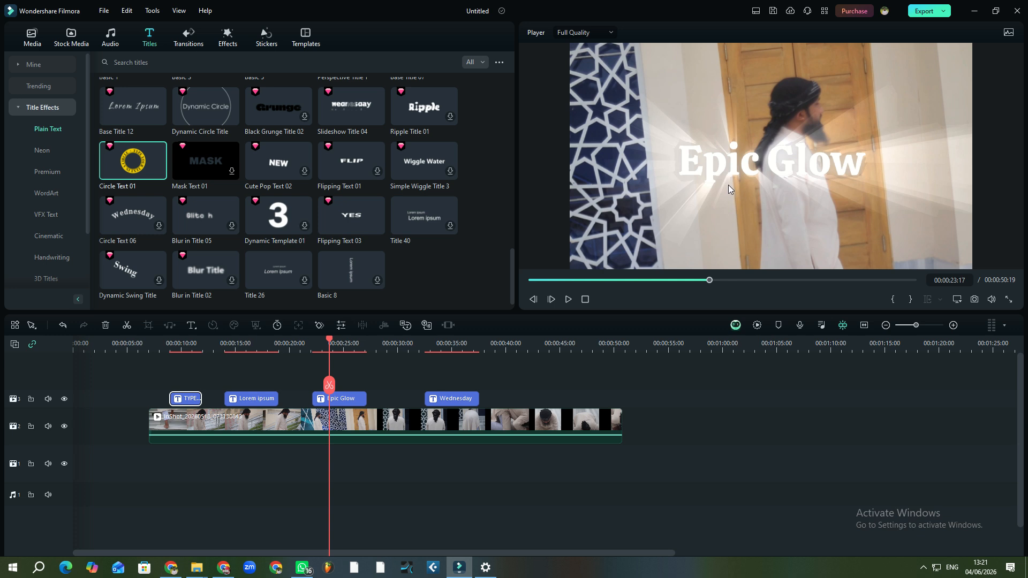
pyautogui.click(782, 172)
pyautogui.moveTo(778, 181); pyautogui.dragTo(711, 229)
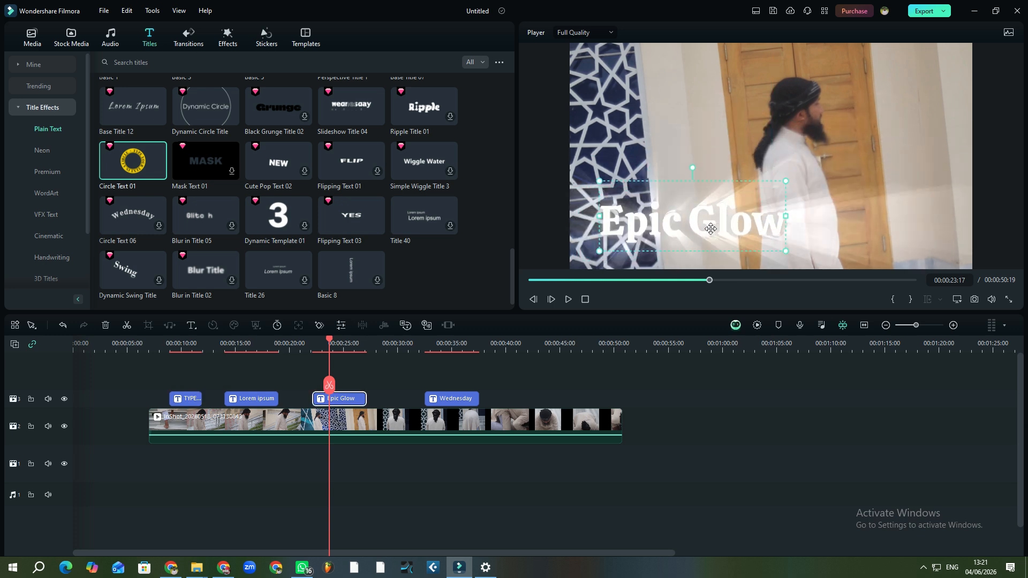
pyautogui.doubleClick(343, 400)
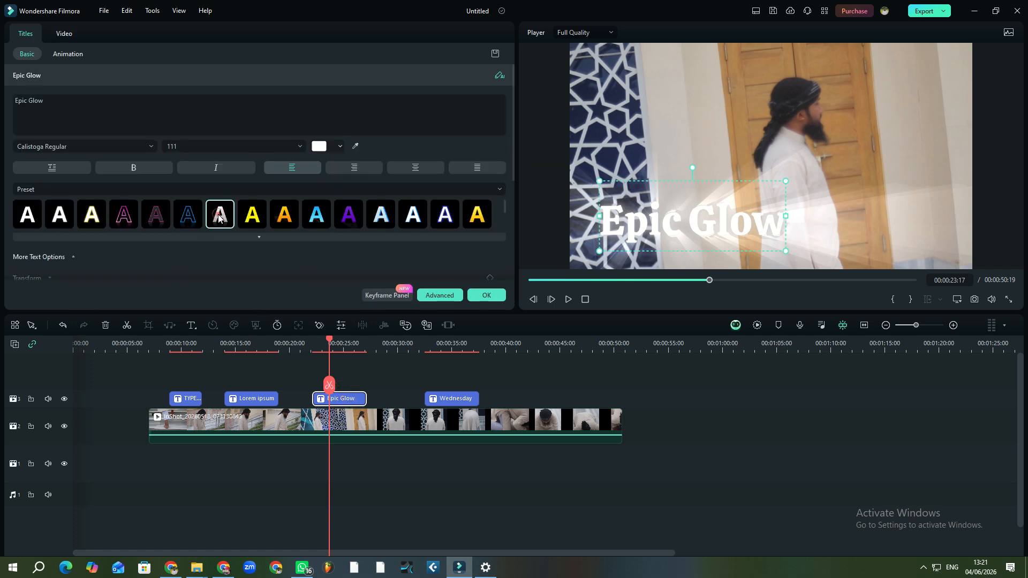
# Try several presets, then apply the yellow text with orange glow preset to Epic Glow
pyautogui.click(252, 215)
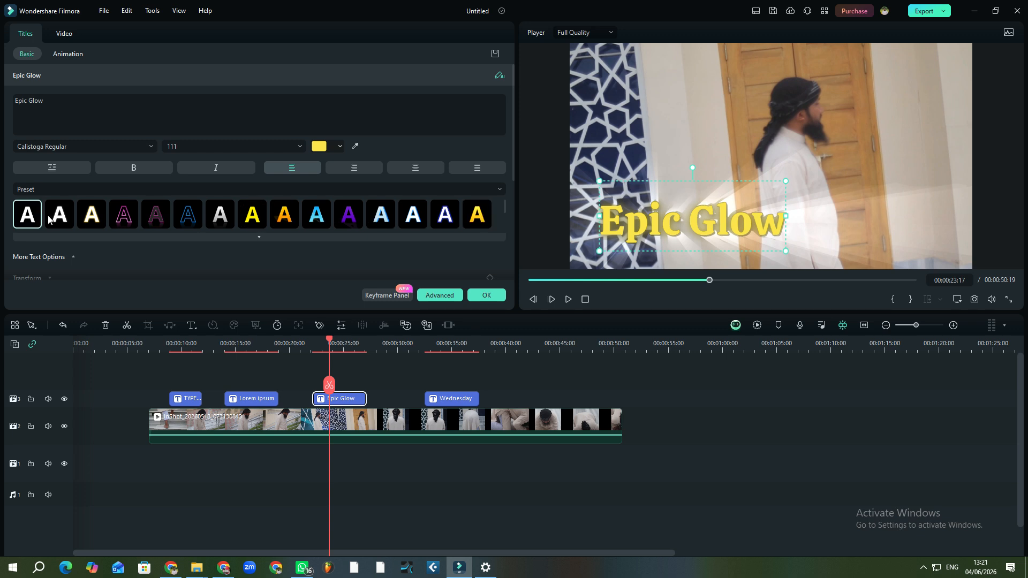
pyautogui.click(91, 214)
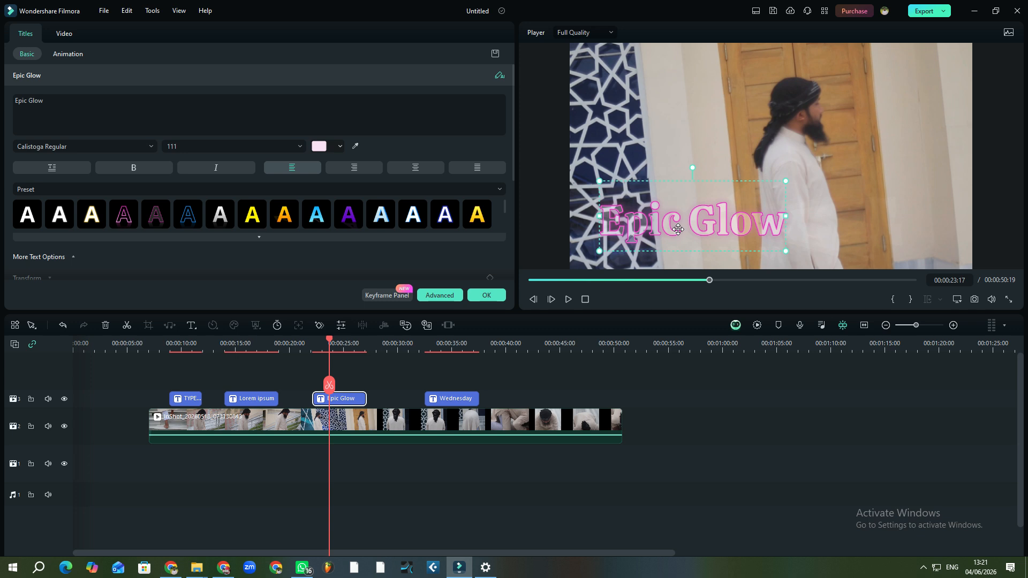
pyautogui.click(476, 222)
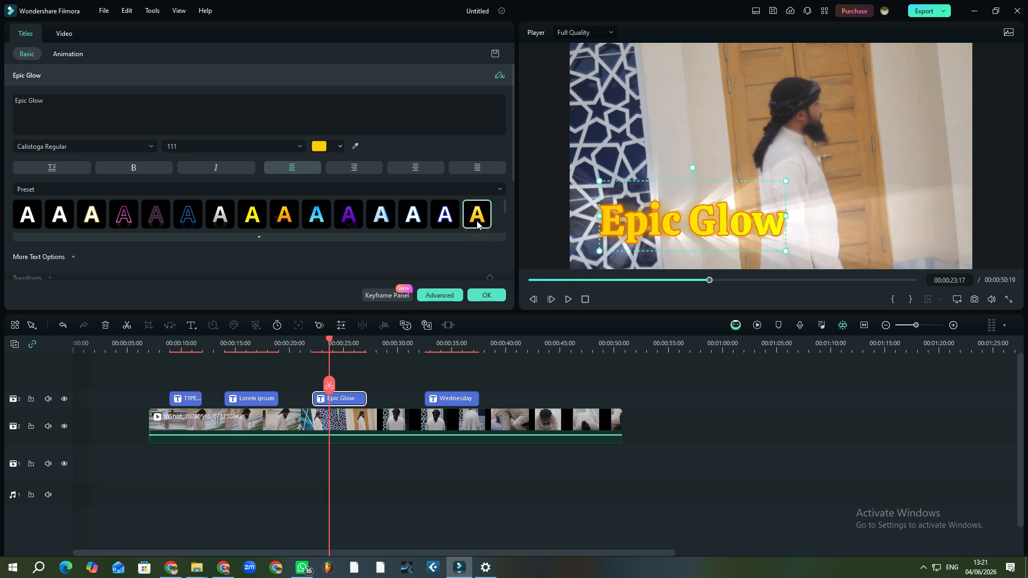
pyautogui.click(383, 227)
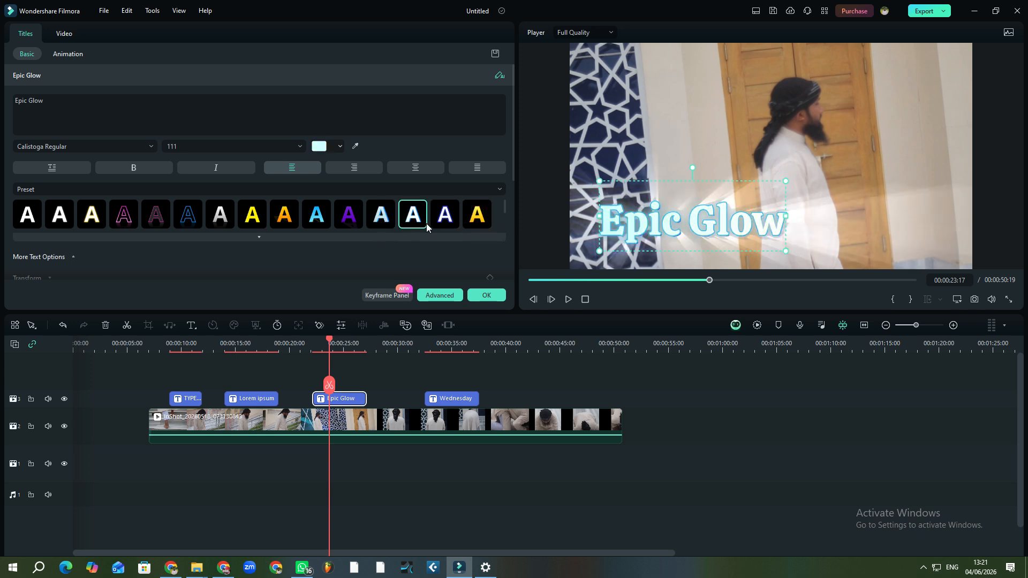
pyautogui.click(477, 222)
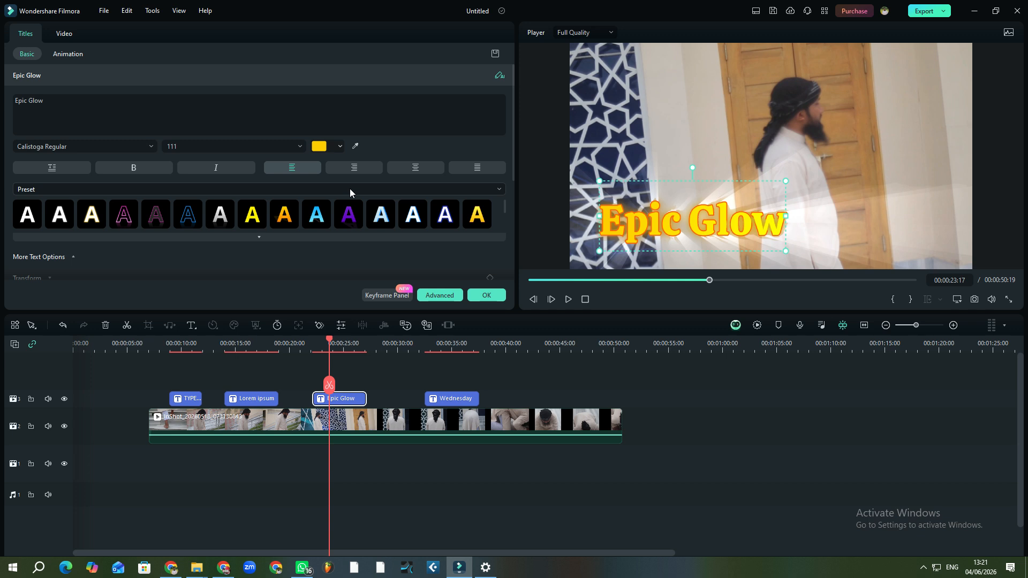
pyautogui.click(48, 106)
pyautogui.click(47, 104)
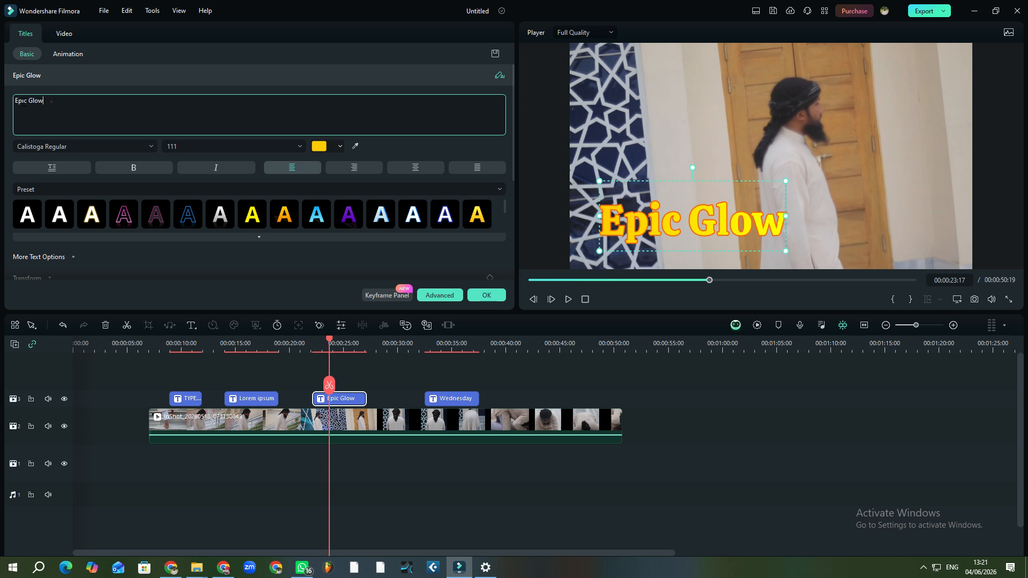
pyautogui.tripleClick(41, 101)
pyautogui.press('BackSpace')
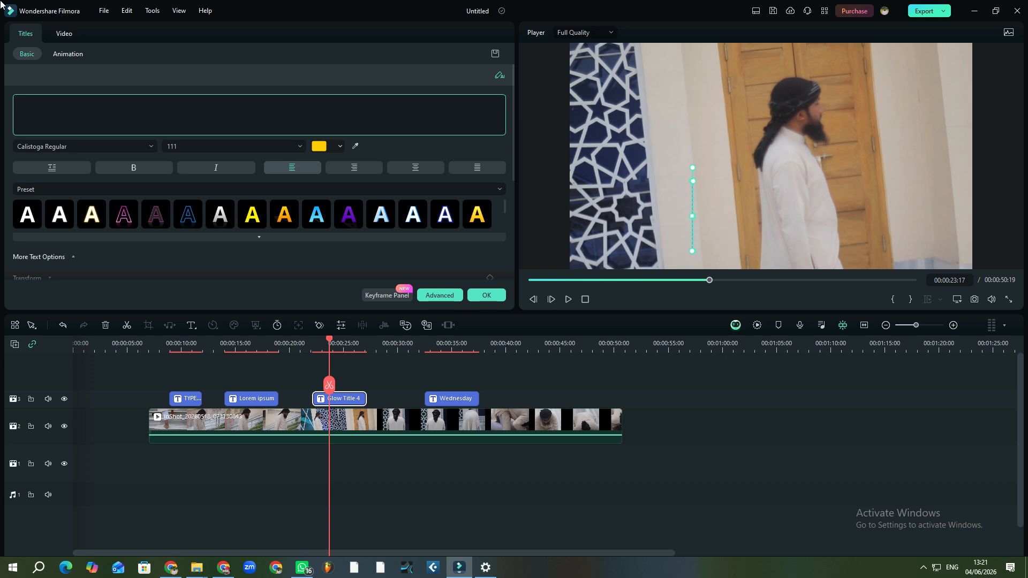
pyautogui.write('A')
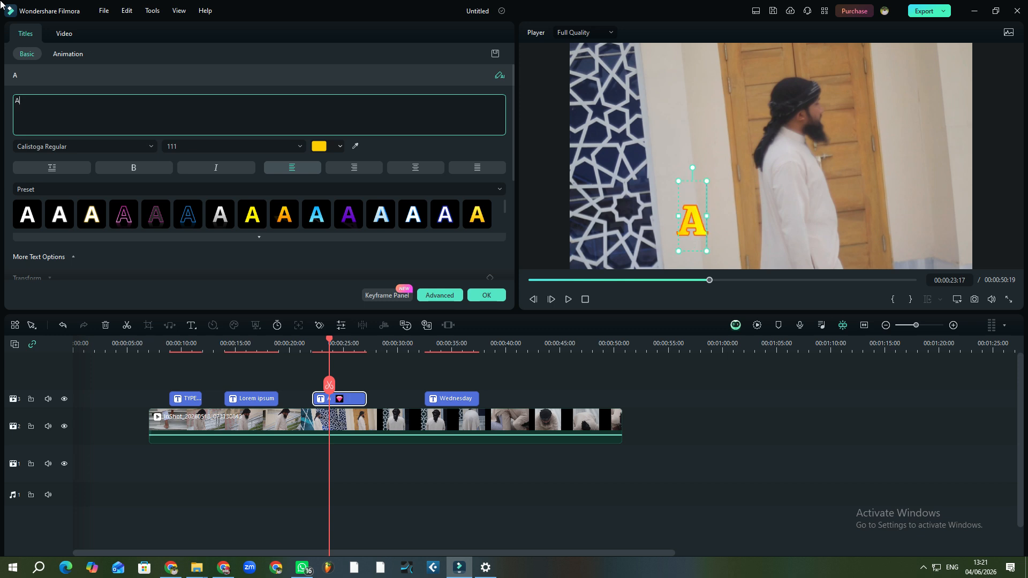
pyautogui.write('v')
pyautogui.press('BackSpace')
pyautogui.write('n')
pyautogui.press('BackSpace')
pyautogui.write('by')
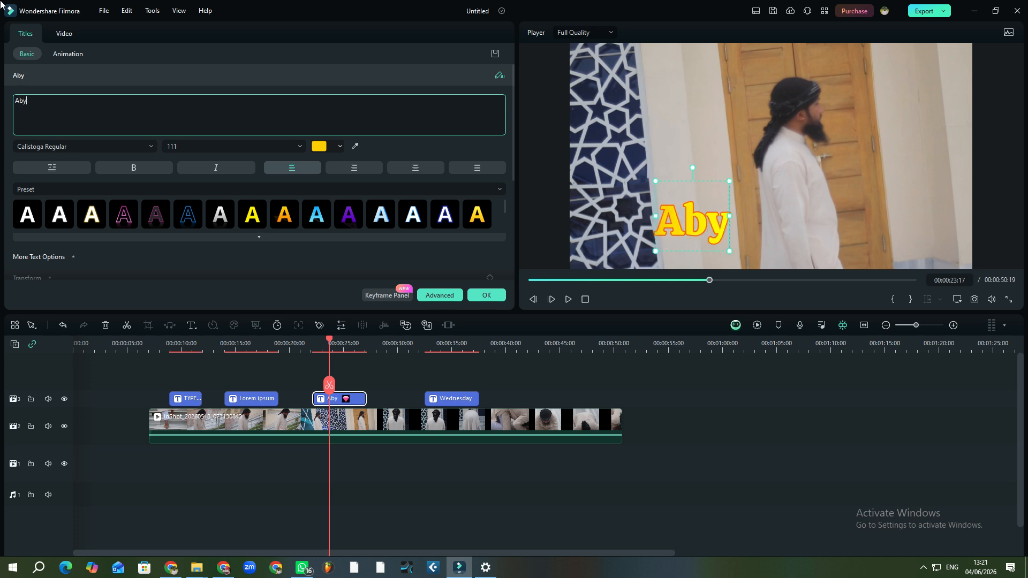
pyautogui.press('BackSpace')
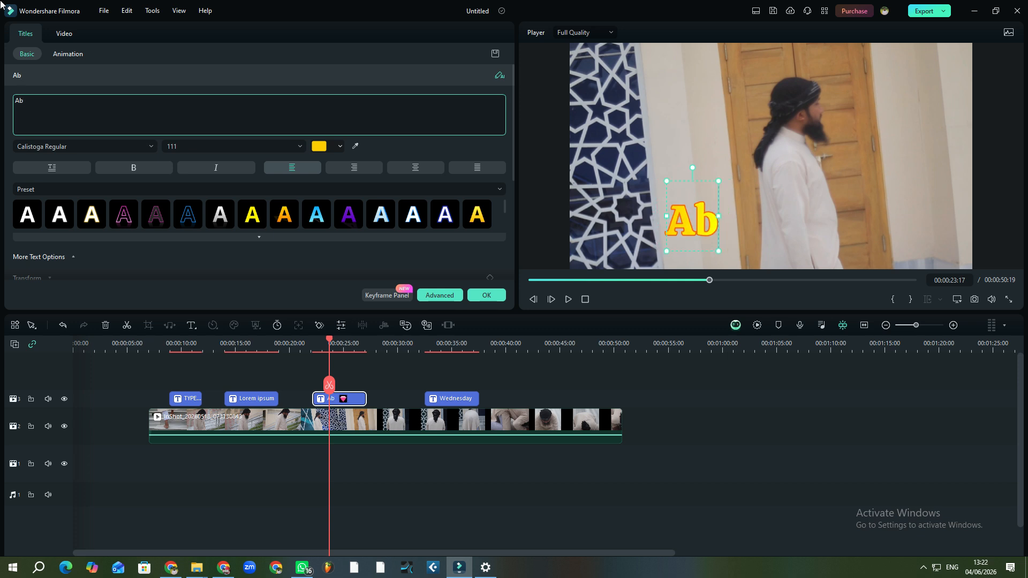
pyautogui.write('y')
pyautogui.press('BackSpace')
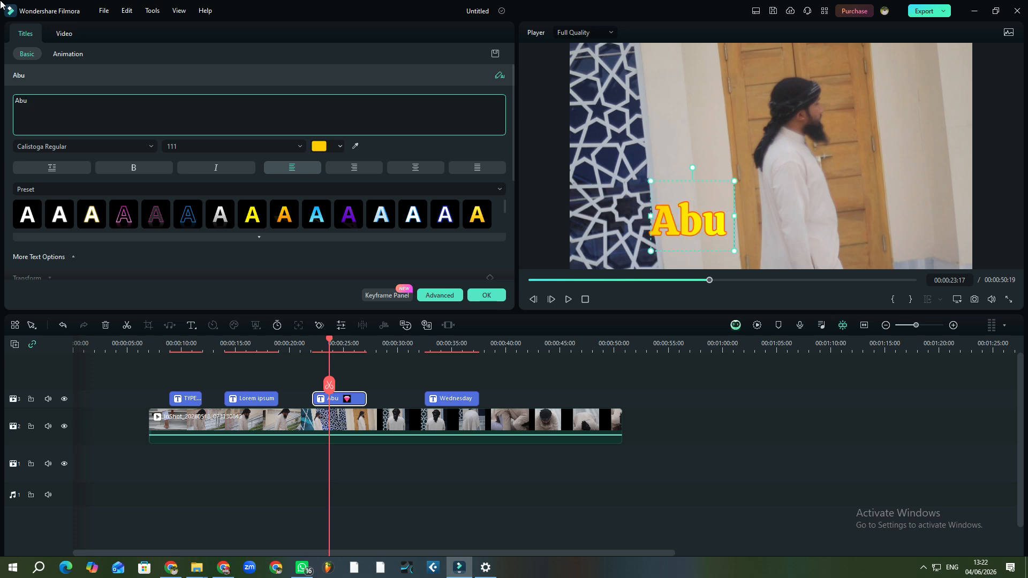
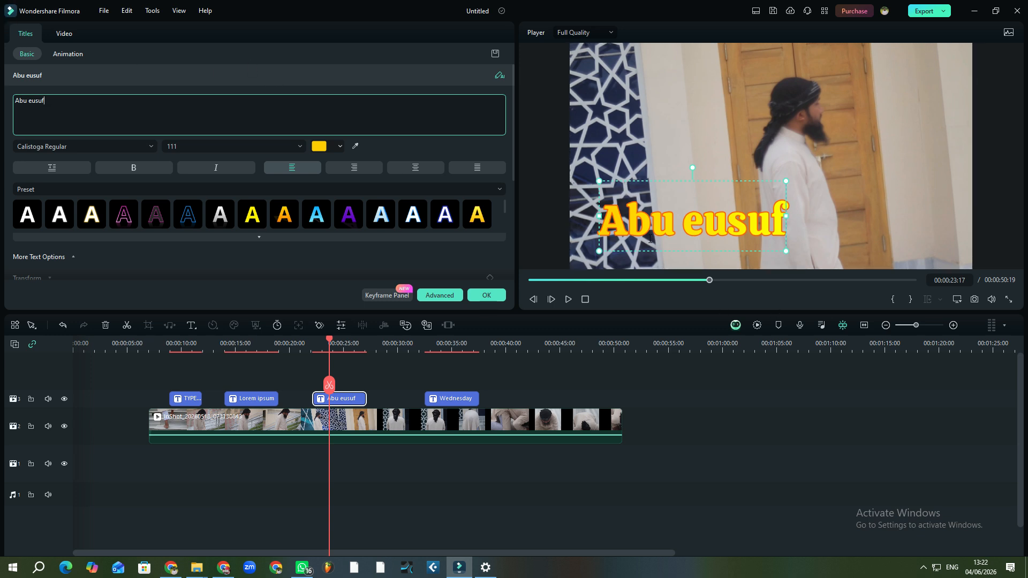
pyautogui.click(857, 211)
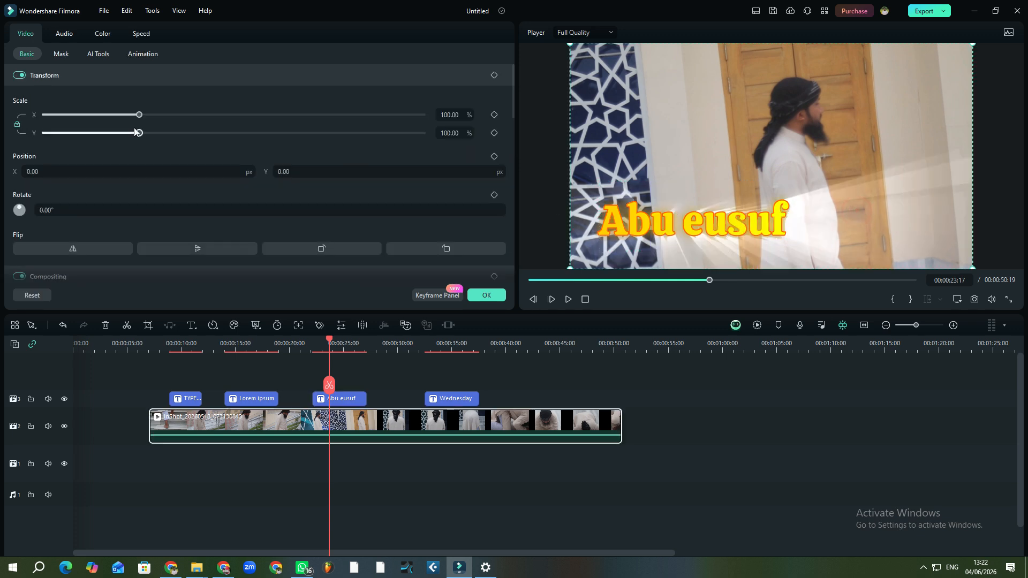
pyautogui.click(345, 403)
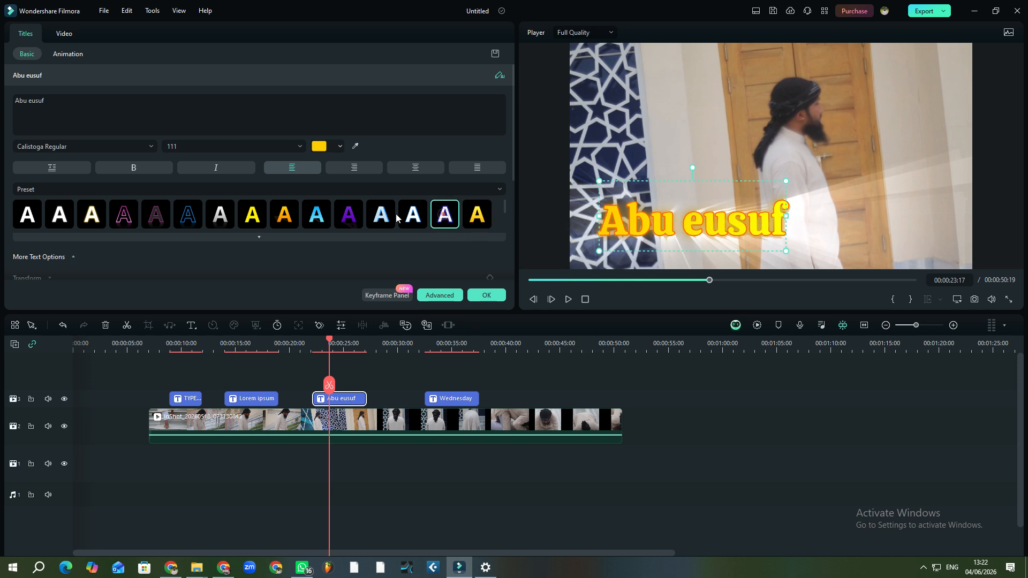
pyautogui.click(445, 214)
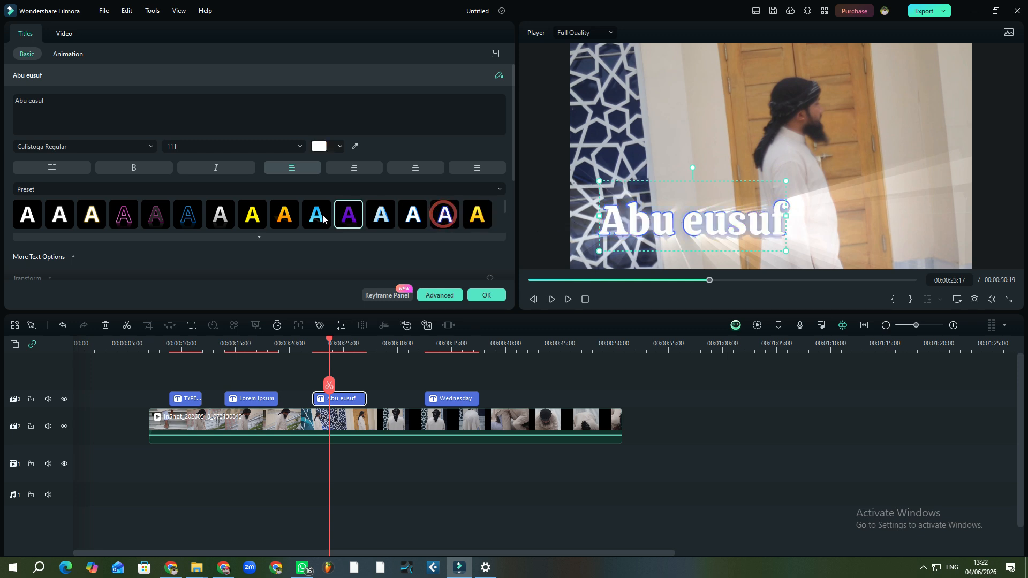
pyautogui.click(284, 214)
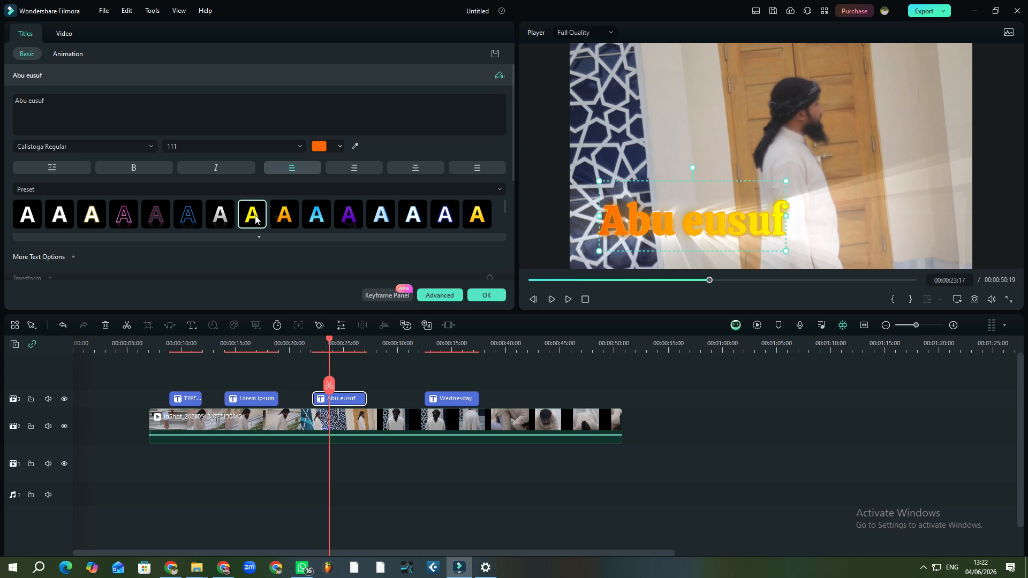
pyautogui.click(481, 219)
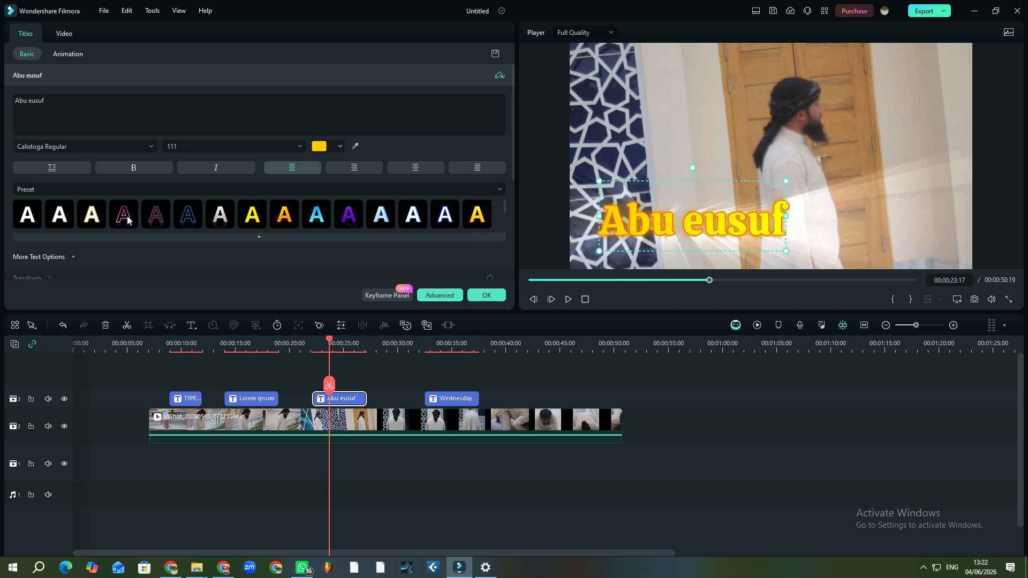
pyautogui.click(154, 220)
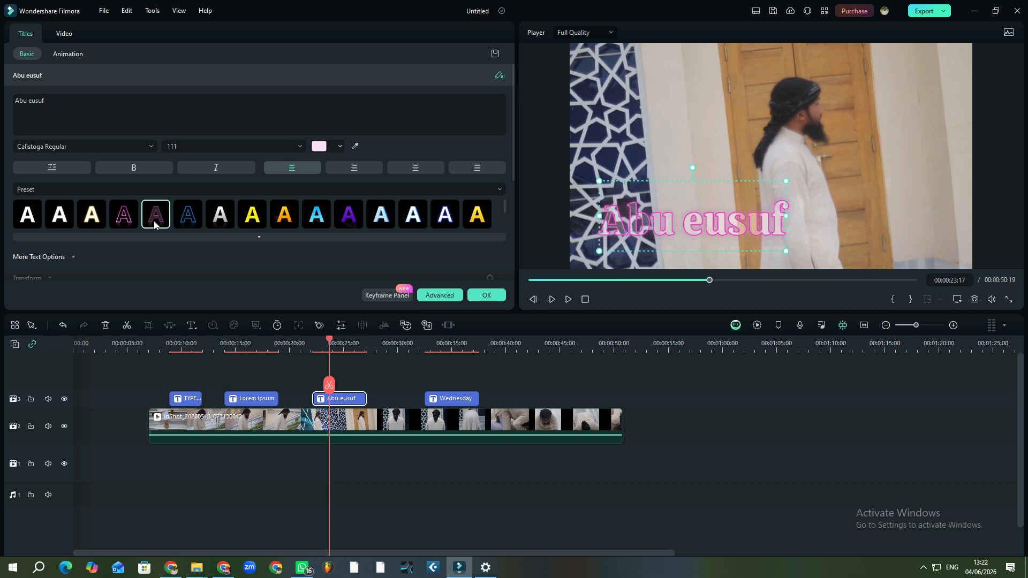
pyautogui.click(122, 220)
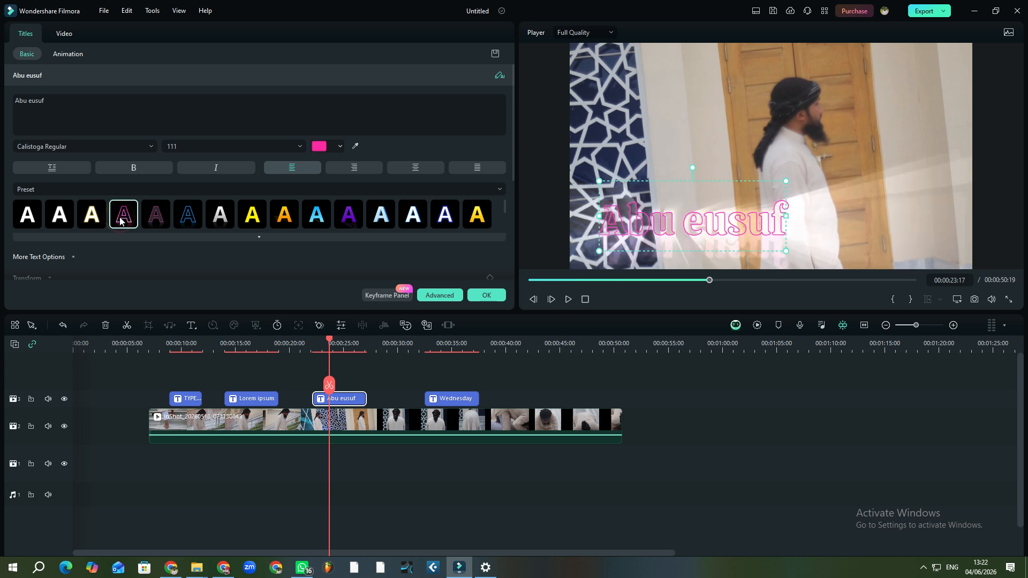
pyautogui.click(278, 221)
pyautogui.click(472, 217)
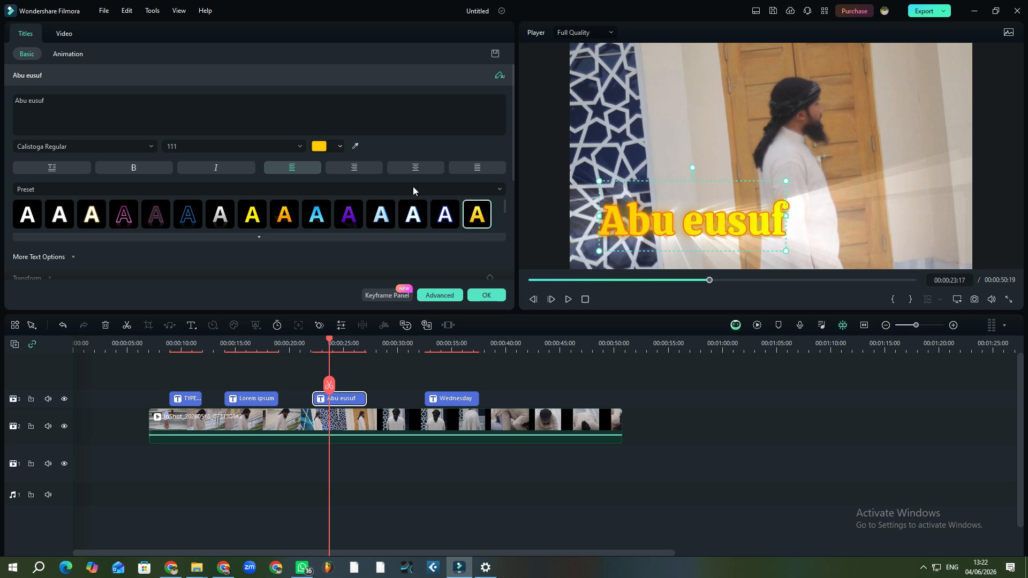
# In the custom colour options, try cyan and green shades for the title text
pyautogui.click(341, 147)
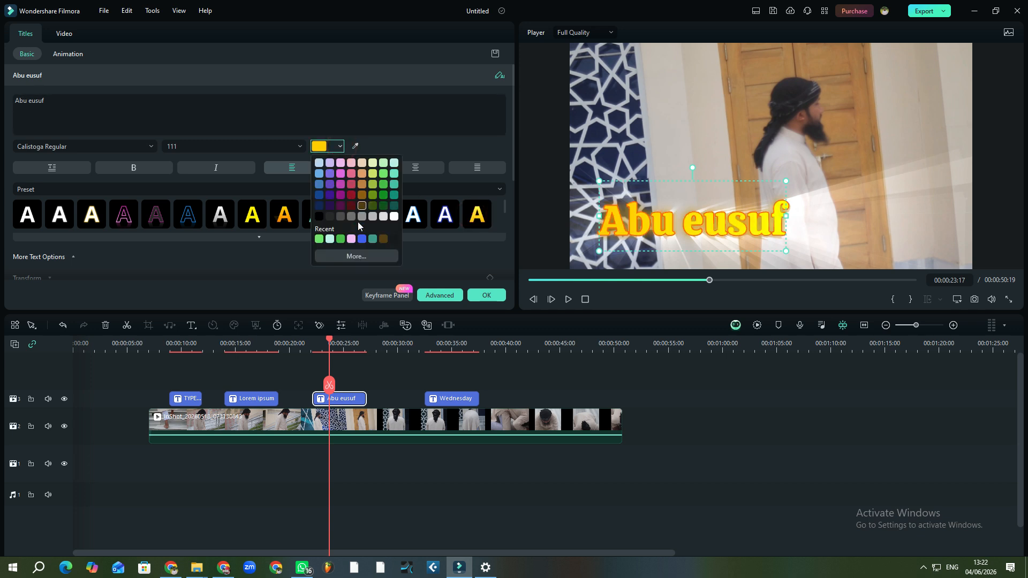
pyautogui.click(360, 256)
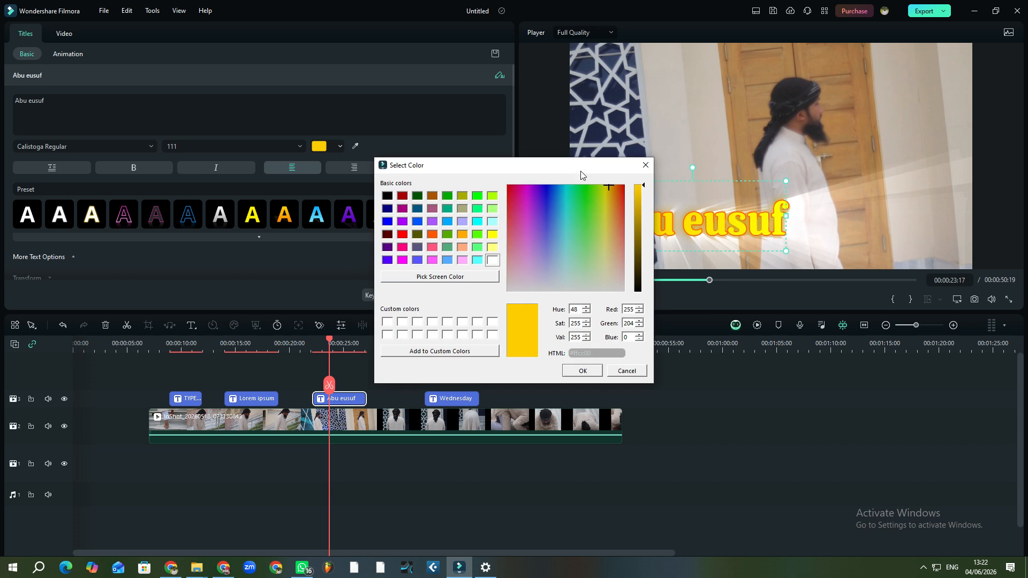
pyautogui.click(573, 201)
pyautogui.click(612, 200)
pyautogui.click(610, 227)
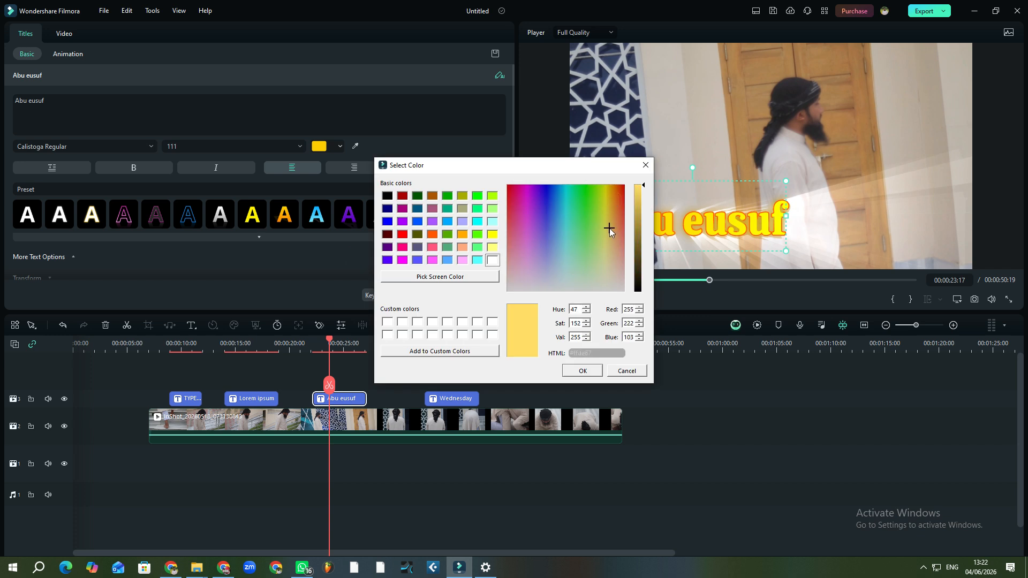
pyautogui.click(573, 252)
pyautogui.click(462, 221)
pyautogui.click(477, 234)
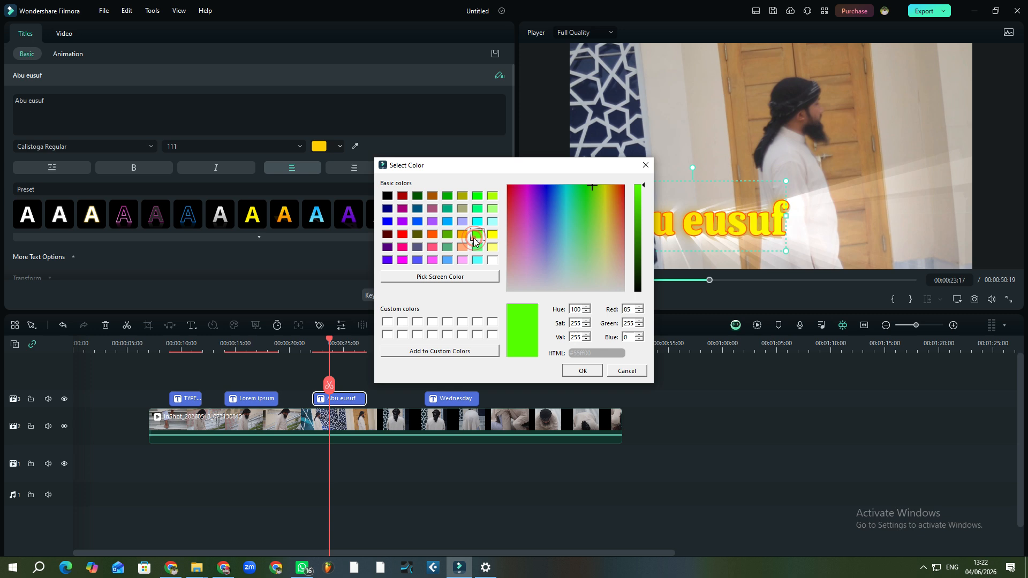
pyautogui.click(447, 234)
pyautogui.click(478, 234)
# Sweep the title colour hue over to a darker purple and apply it
pyautogui.click(604, 202)
pyautogui.click(593, 201)
pyautogui.moveTo(577, 214); pyautogui.dragTo(528, 198)
pyautogui.click(539, 205)
pyautogui.click(636, 194)
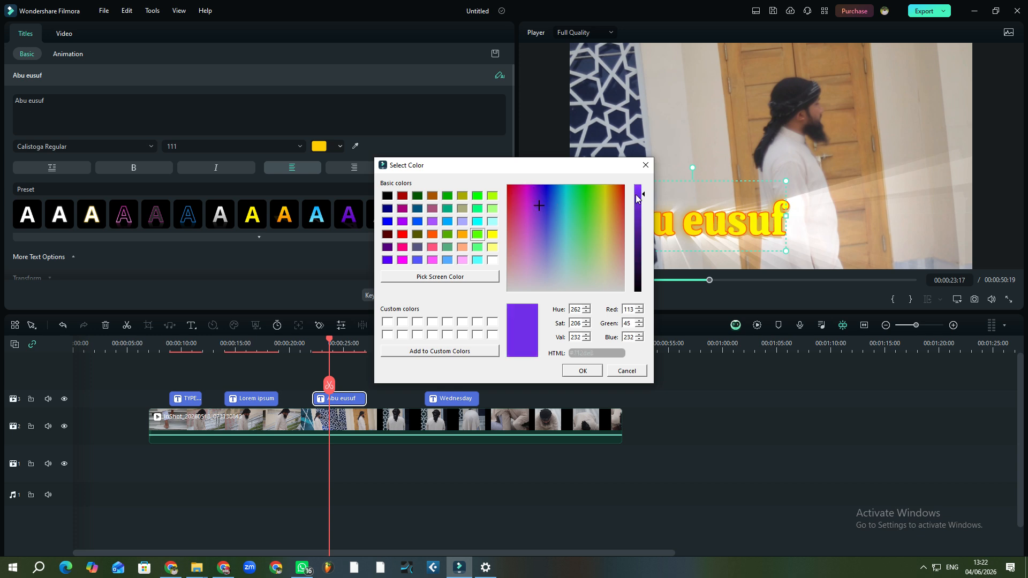
pyautogui.click(583, 371)
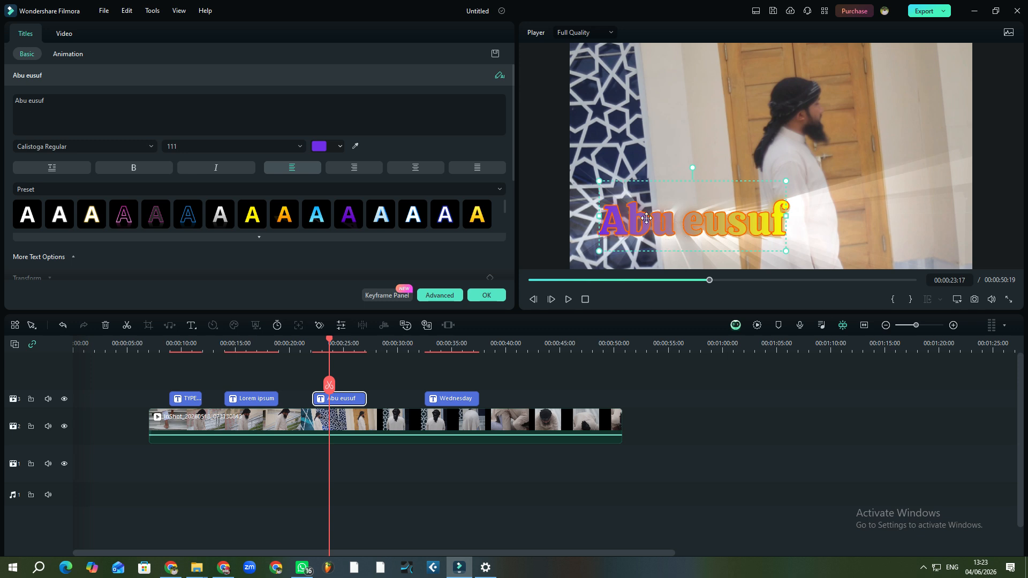
# Sample a colour from the screen and try light pink from the title palette
pyautogui.click(355, 146)
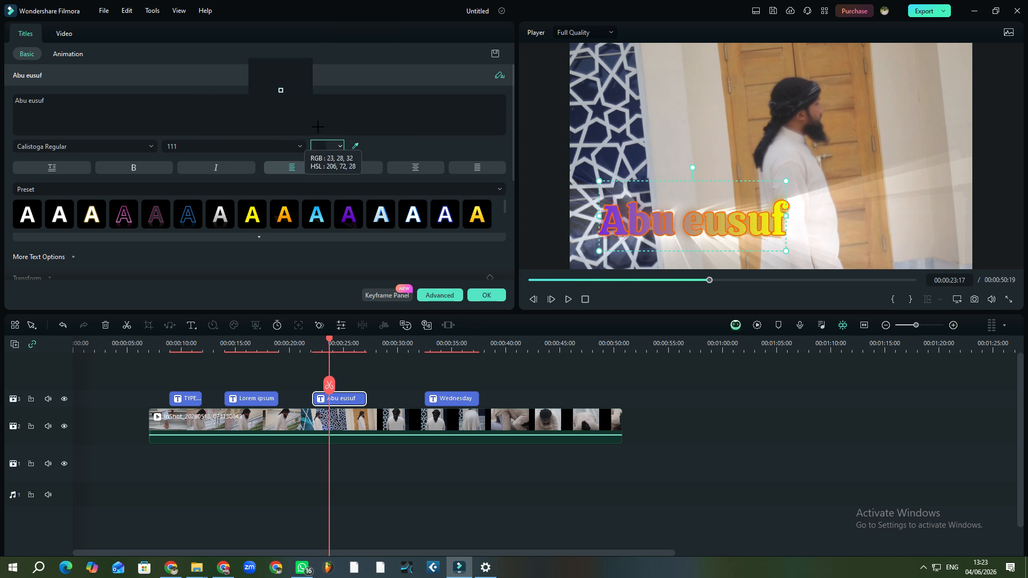
pyautogui.click(461, 140)
pyautogui.click(320, 144)
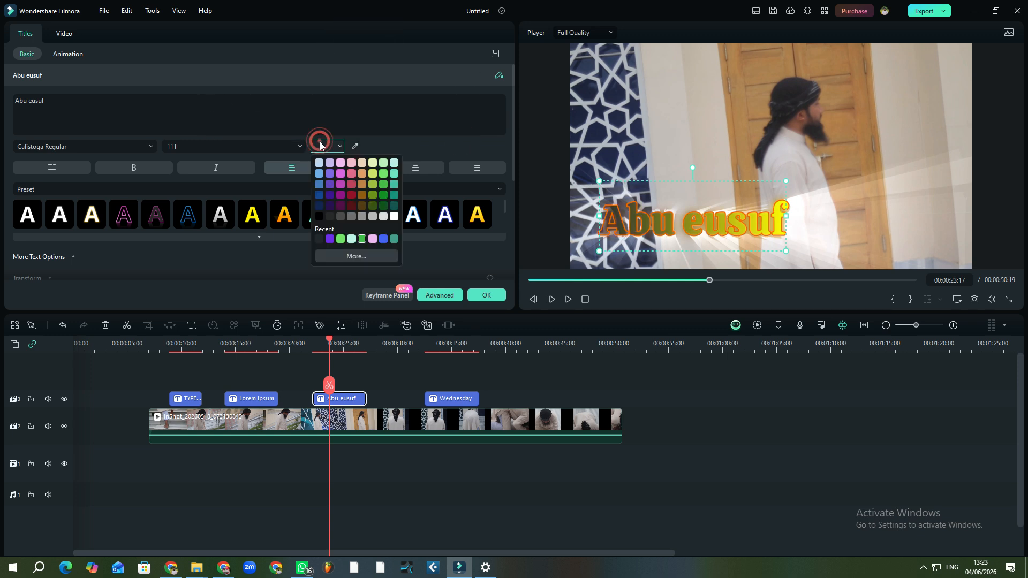
pyautogui.click(340, 163)
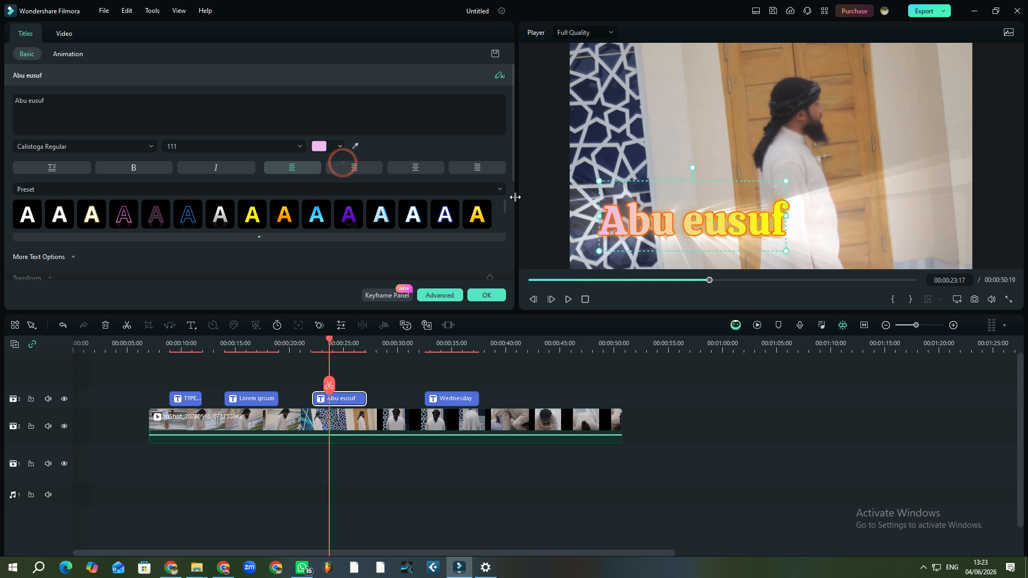
pyautogui.click(340, 146)
pyautogui.click(352, 202)
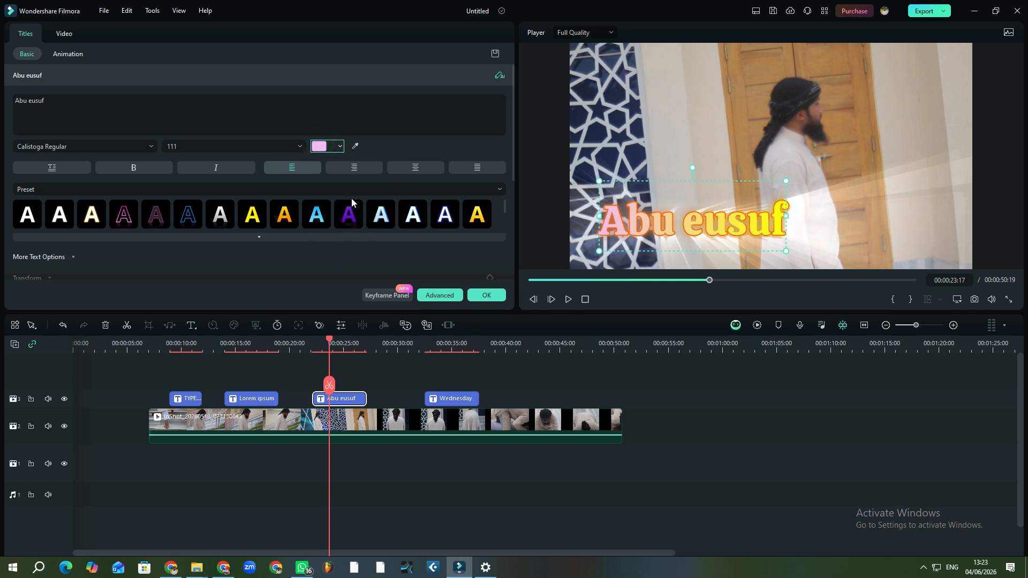
# Set the title text to the dark purple swatch (Red 45, Green 17, Blue 84) and close the chooser
pyautogui.click(321, 147)
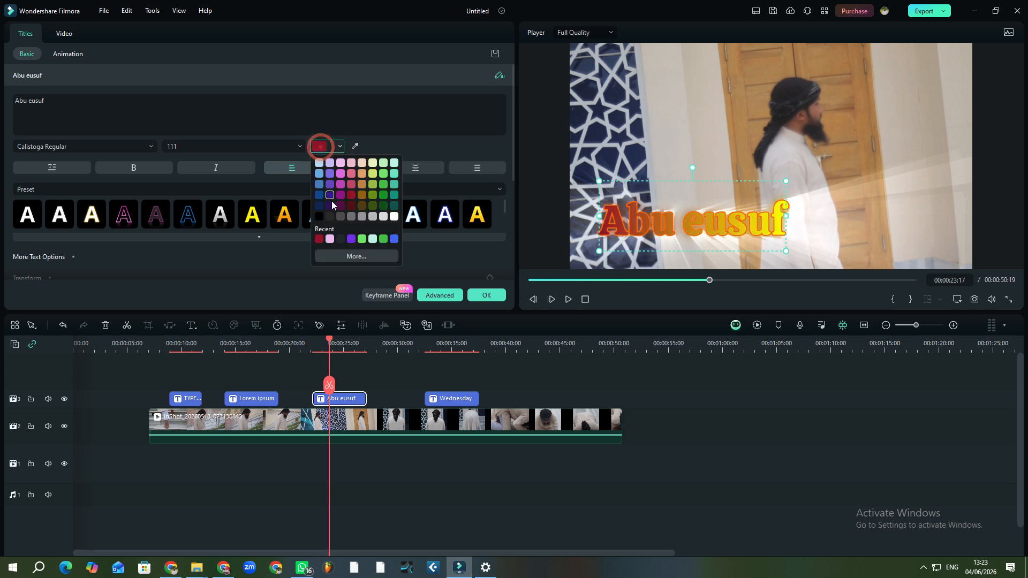
pyautogui.click(330, 196)
pyautogui.click(321, 146)
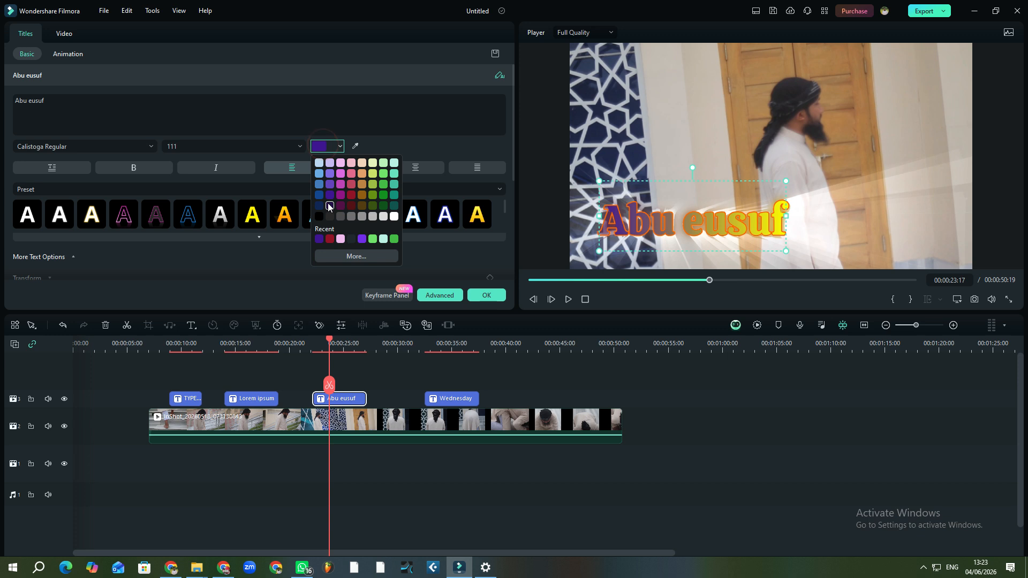
pyautogui.click(329, 205)
pyautogui.click(323, 148)
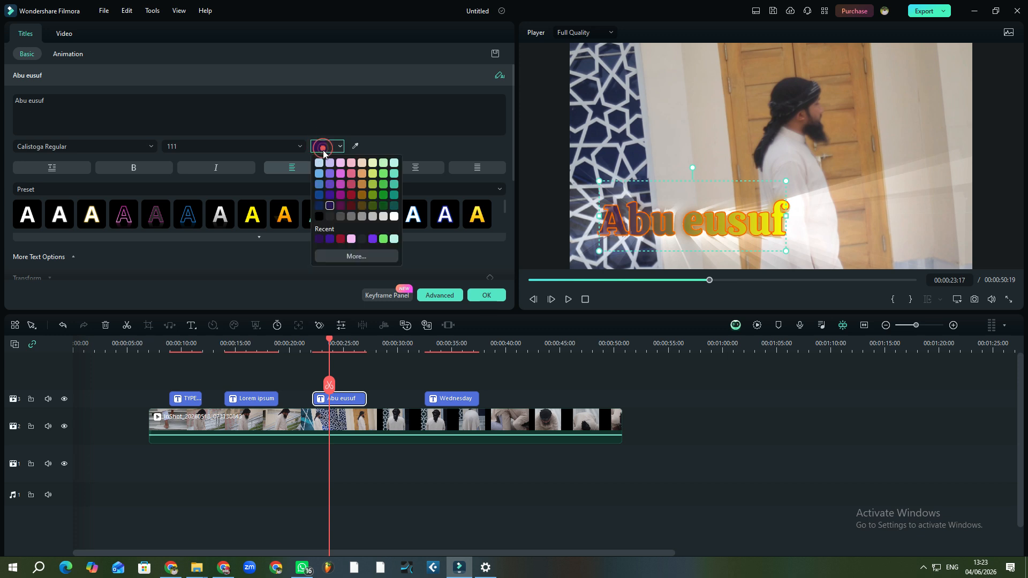
pyautogui.click(356, 257)
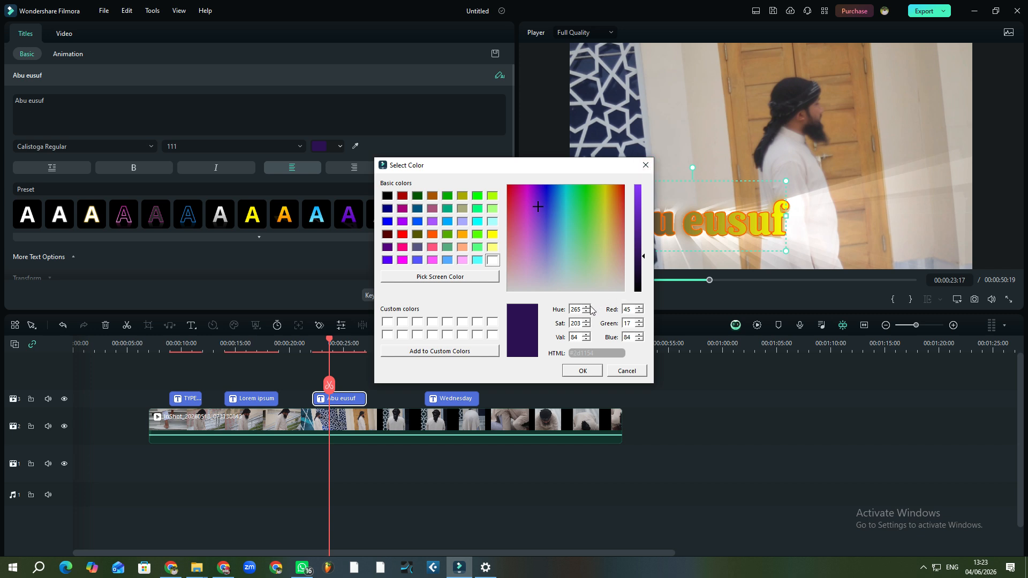
pyautogui.click(646, 165)
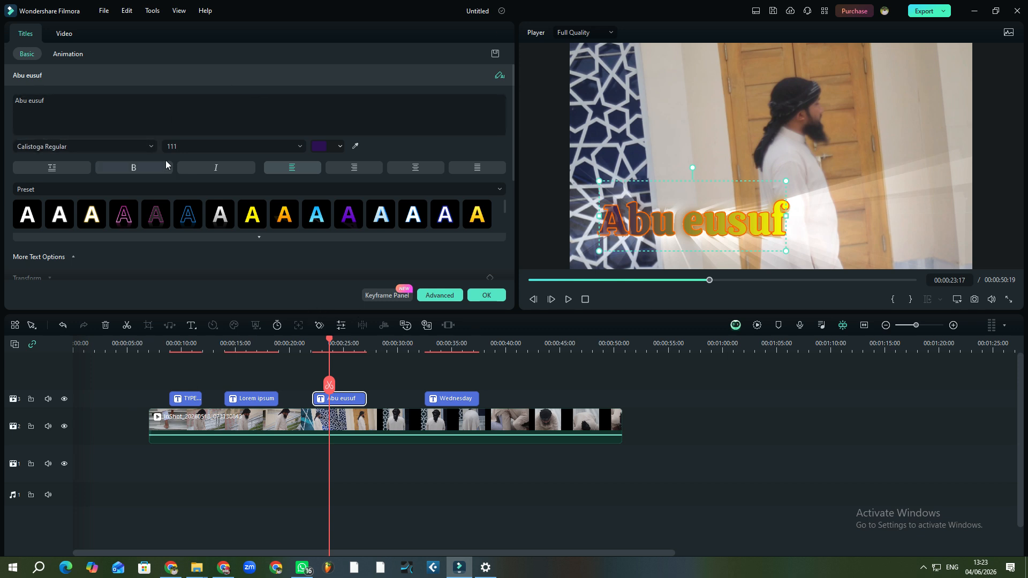
pyautogui.moveTo(690, 227); pyautogui.dragTo(728, 227)
pyautogui.moveTo(822, 247); pyautogui.dragTo(688, 189)
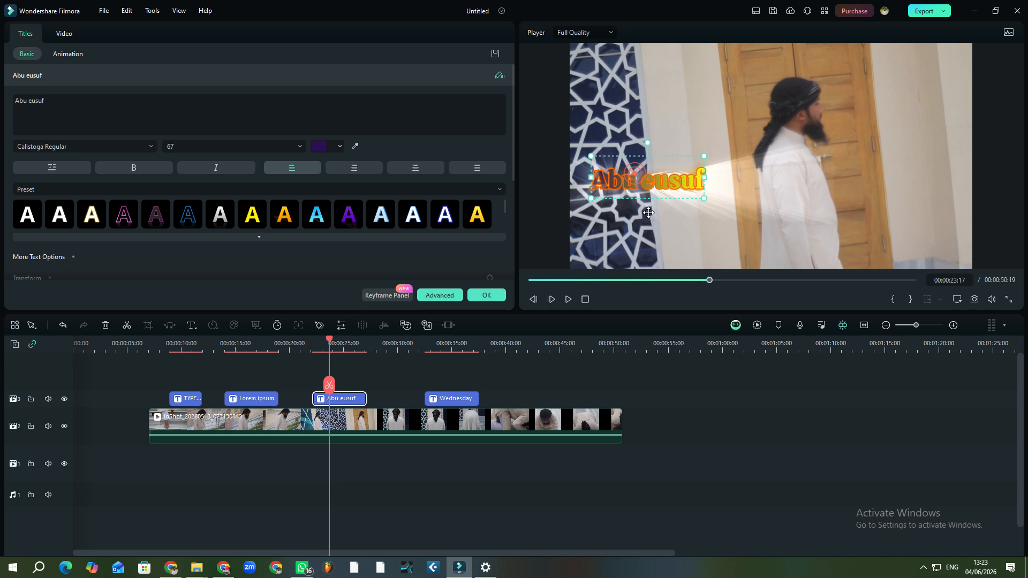
pyautogui.moveTo(618, 191); pyautogui.dragTo(647, 240)
pyautogui.click(757, 184)
pyautogui.click(674, 248)
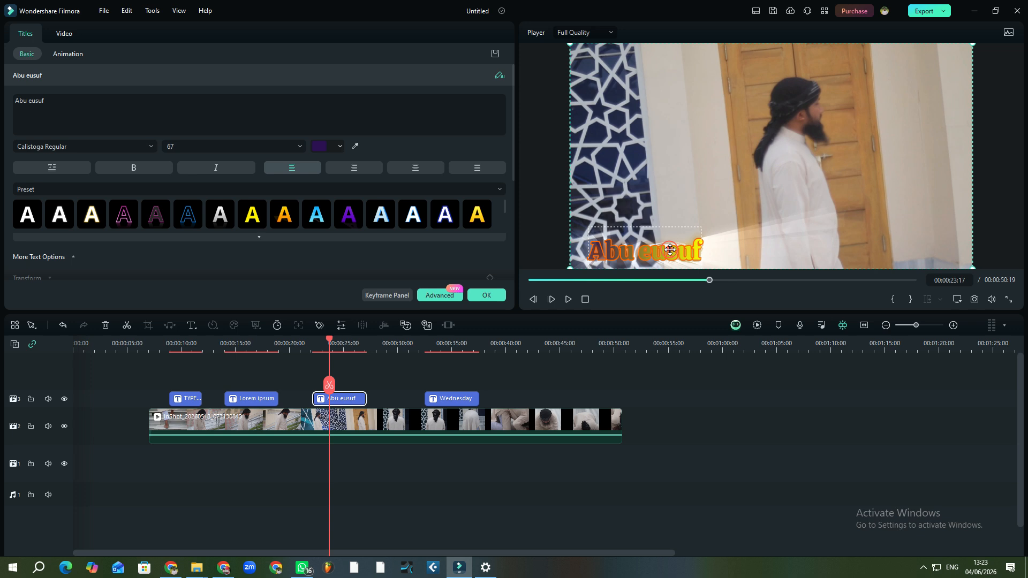
# After trying sizes 12, 18 and 22, set the title font size to 64
pyautogui.click(288, 146)
pyautogui.click(299, 147)
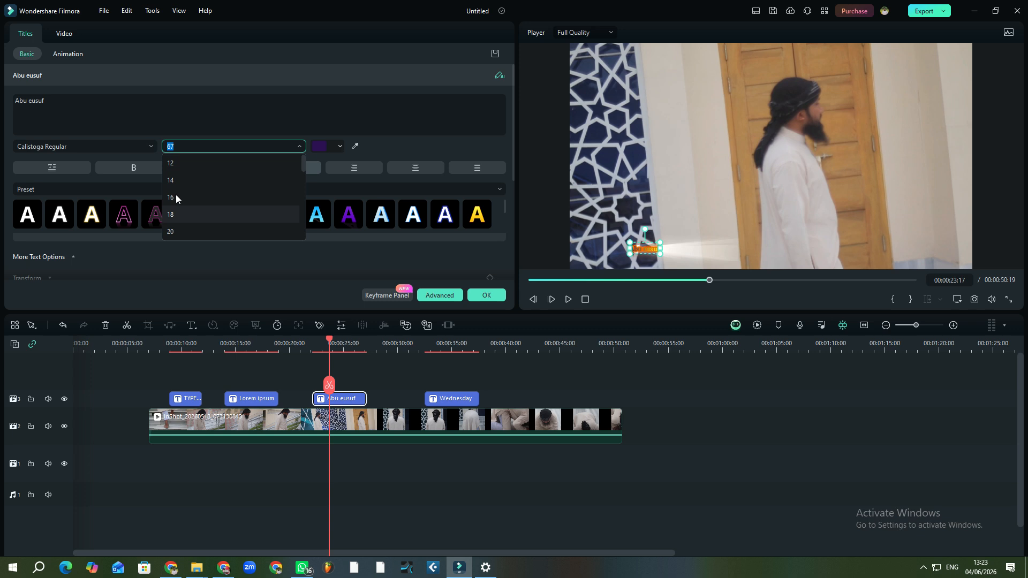
pyautogui.click(171, 166)
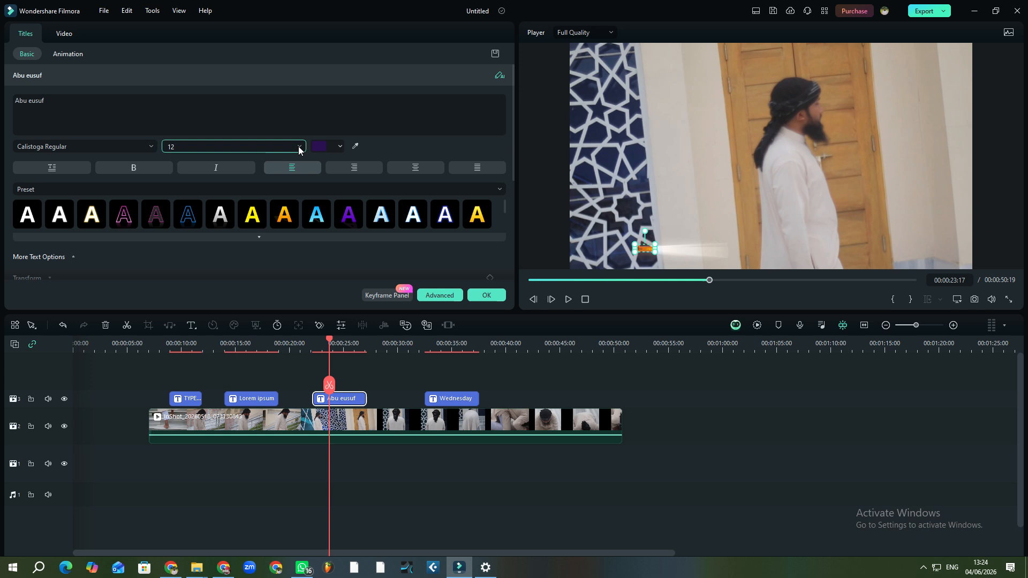
pyautogui.click(300, 146)
pyautogui.click(182, 218)
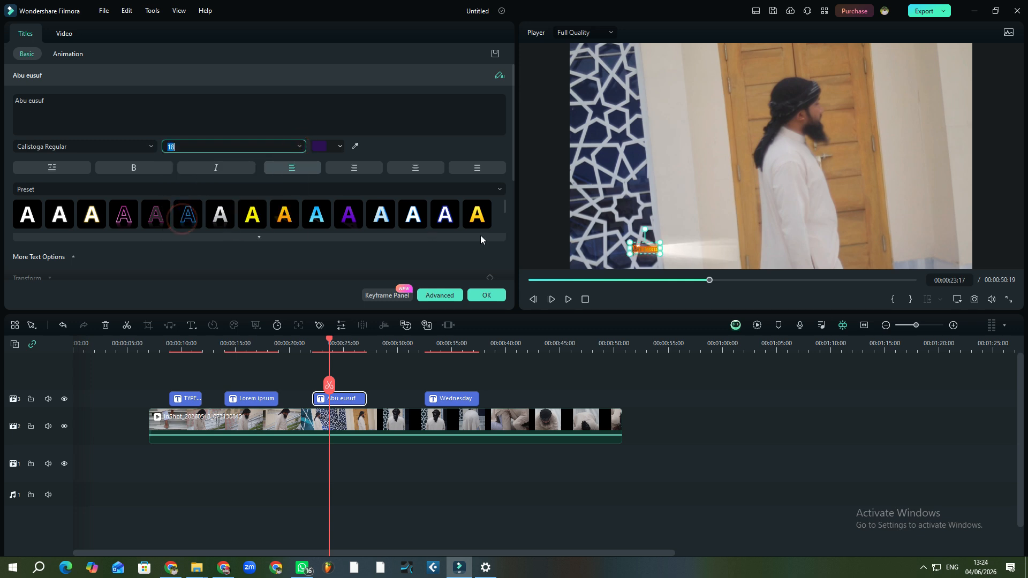
pyautogui.click(299, 148)
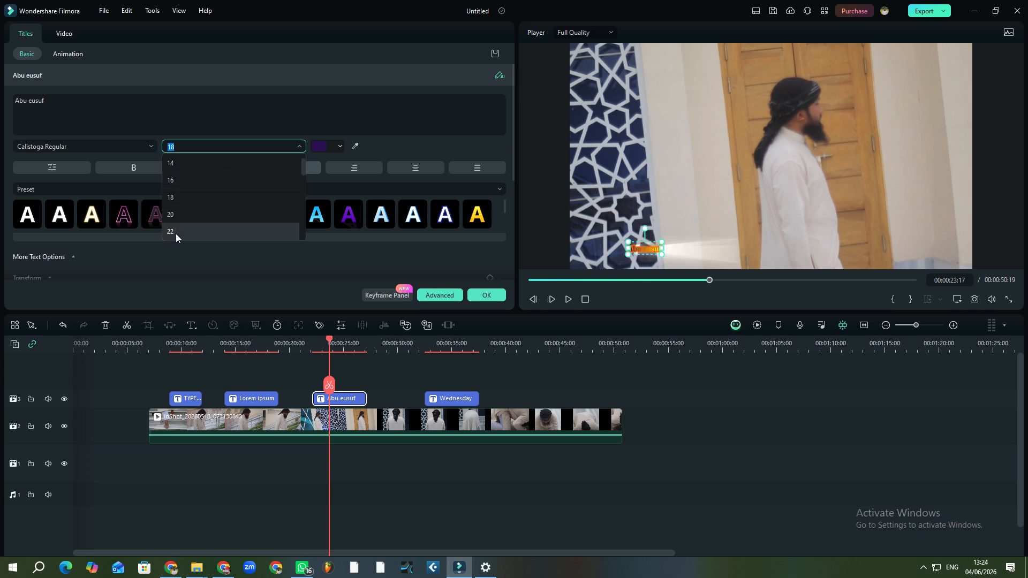
pyautogui.click(177, 234)
pyautogui.press('Down')
pyautogui.press('Down')
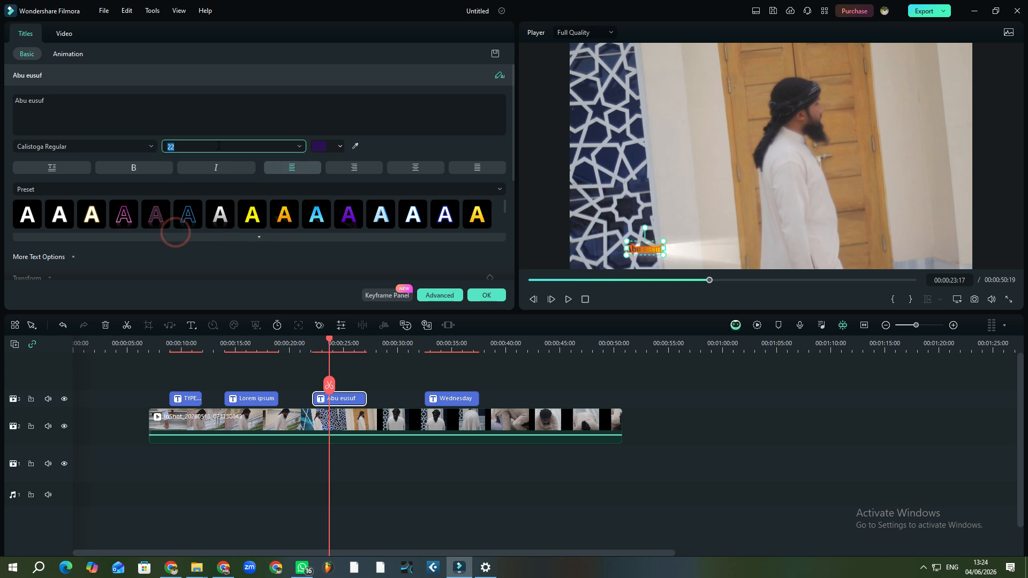
pyautogui.click(299, 146)
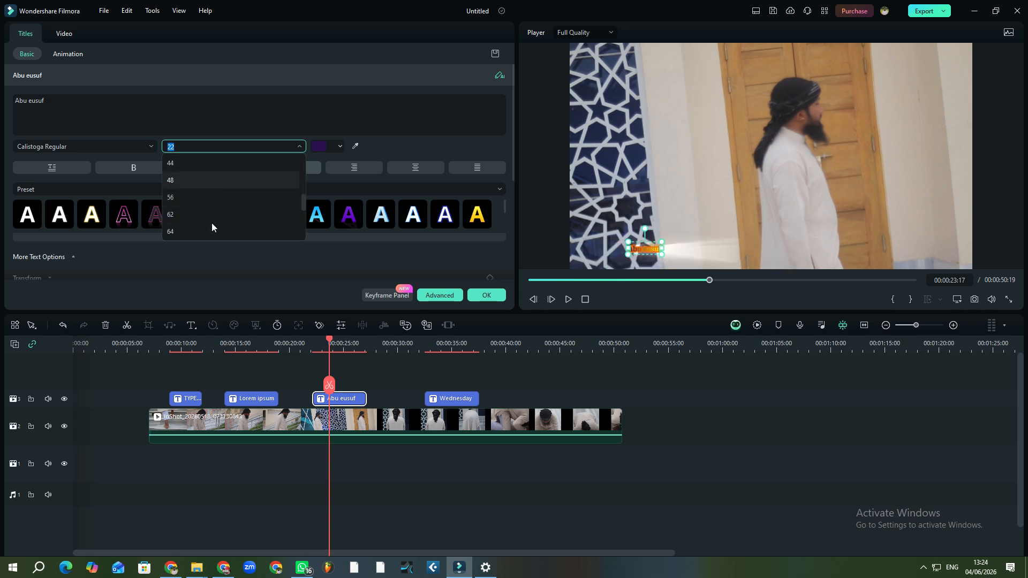
pyautogui.click(180, 233)
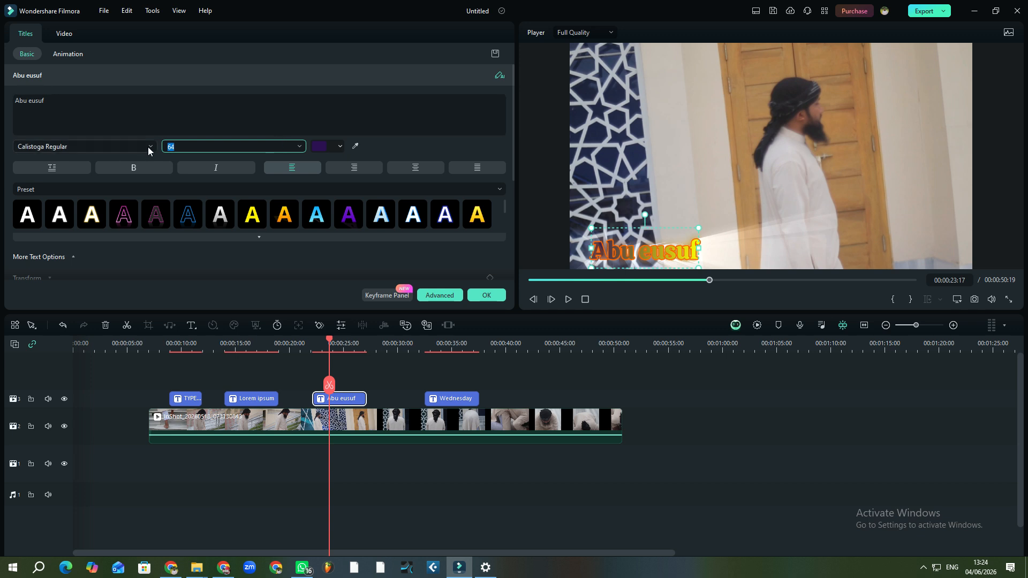
pyautogui.click(150, 167)
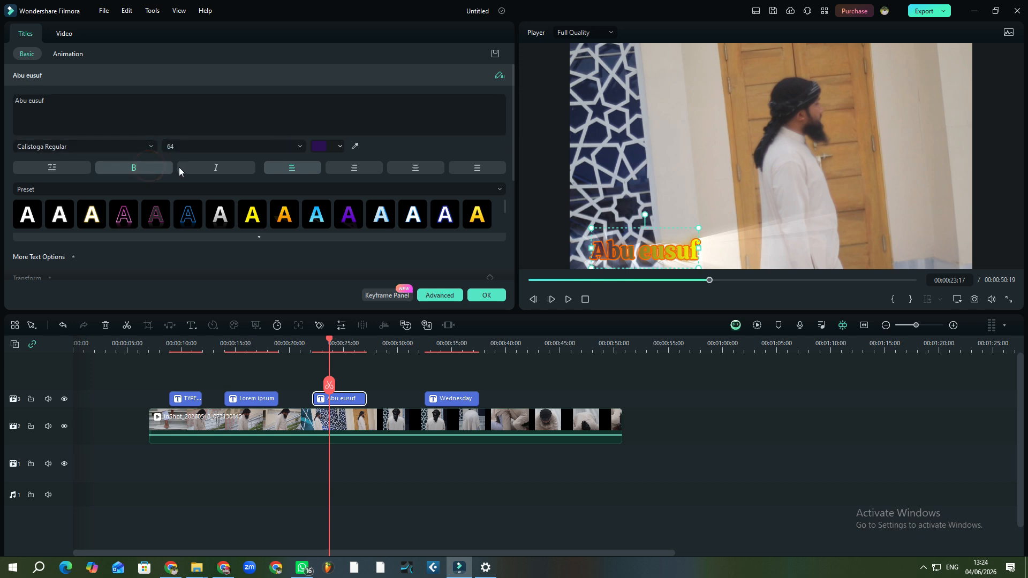
pyautogui.click(207, 168)
pyautogui.click(232, 167)
pyautogui.click(218, 167)
pyautogui.click(219, 167)
pyautogui.click(219, 167)
pyautogui.click(219, 167)
pyautogui.click(220, 168)
pyautogui.click(220, 168)
pyautogui.click(219, 167)
pyautogui.click(219, 168)
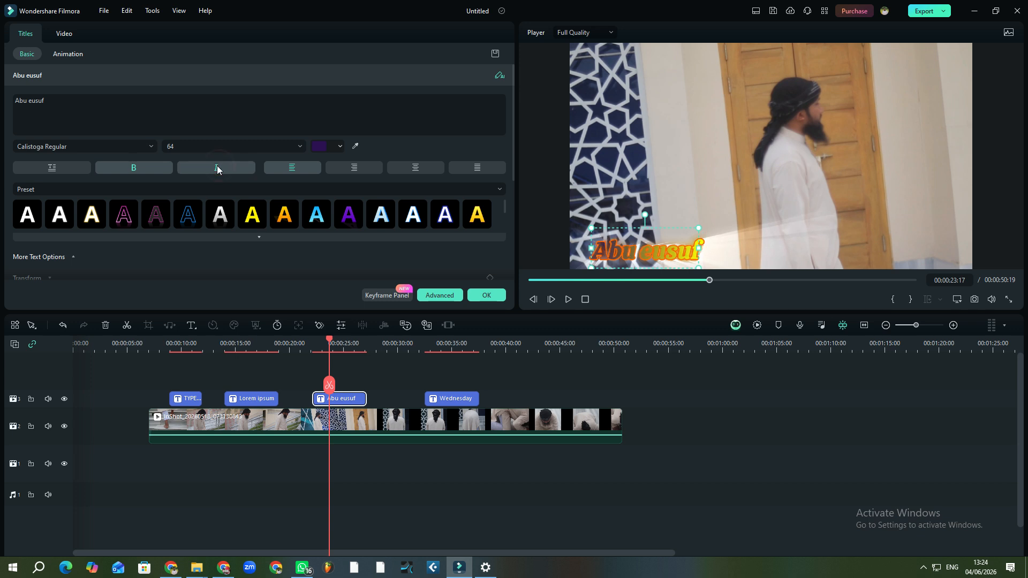
pyautogui.click(163, 169)
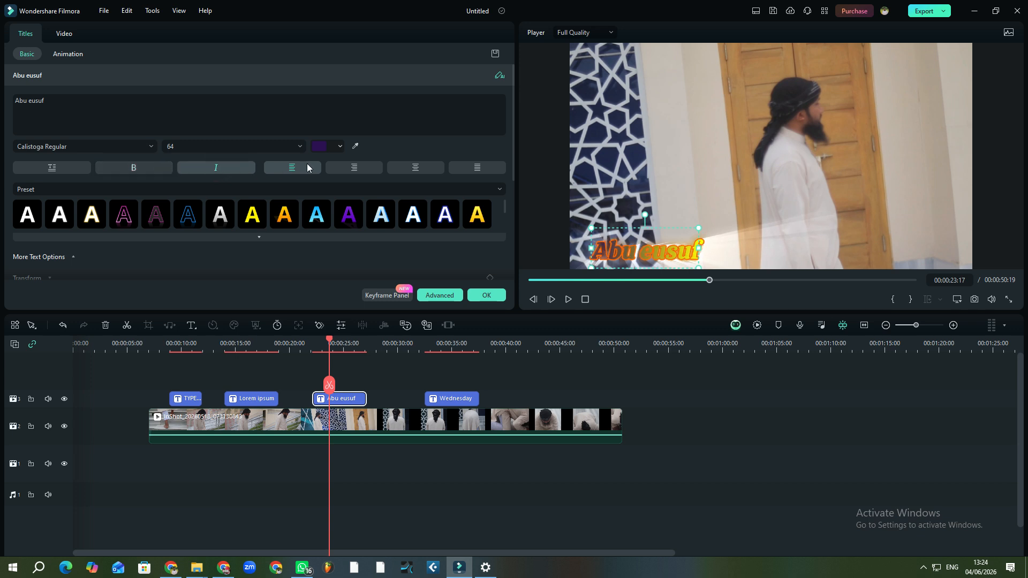
# Compare left, justified and other alignments, ending with centred title text
pyautogui.click(341, 168)
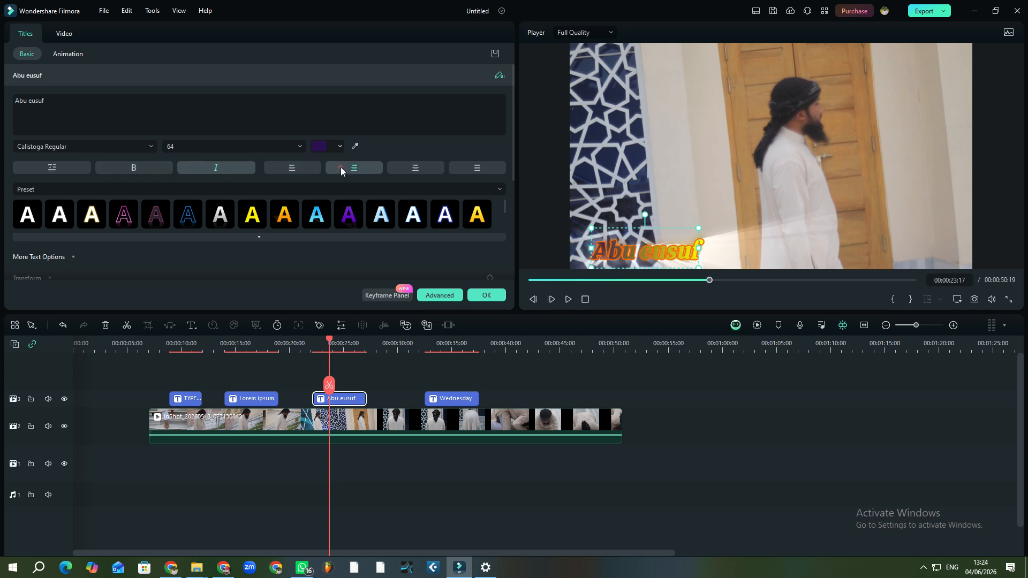
pyautogui.click(418, 167)
pyautogui.click(368, 167)
pyautogui.click(284, 168)
pyautogui.click(374, 168)
pyautogui.click(477, 167)
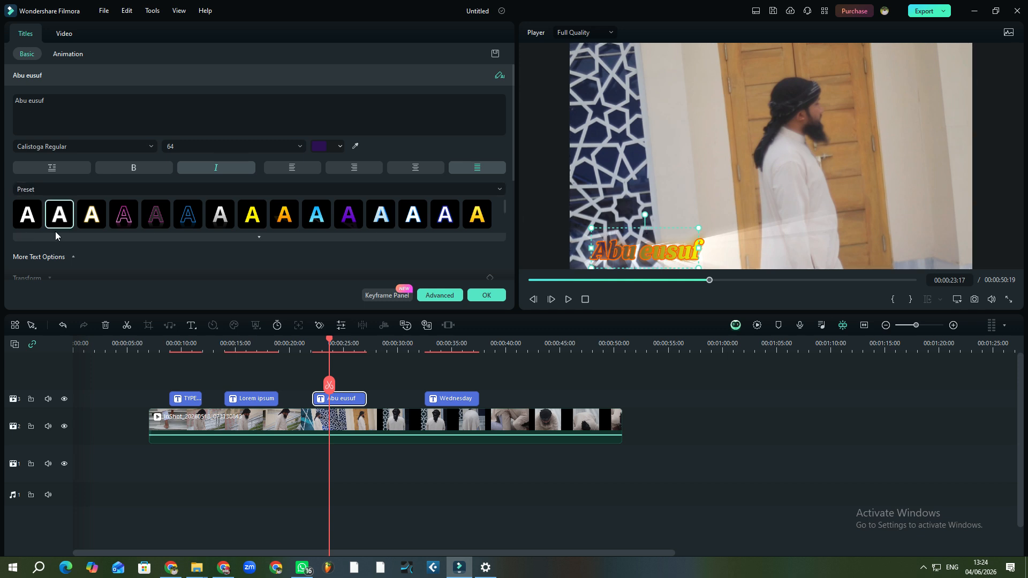
pyautogui.click(356, 167)
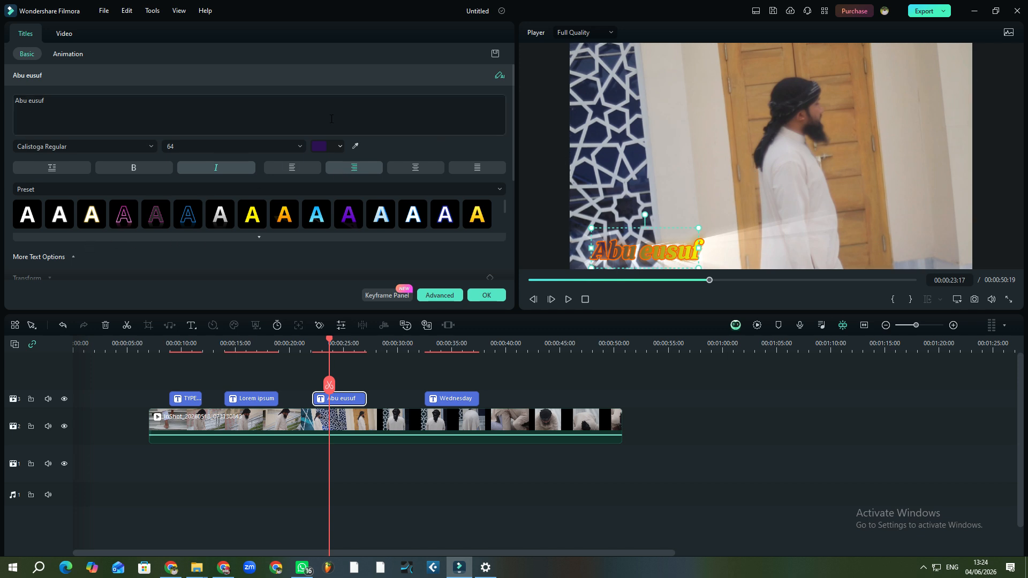
pyautogui.scroll(-5, 459, 197)
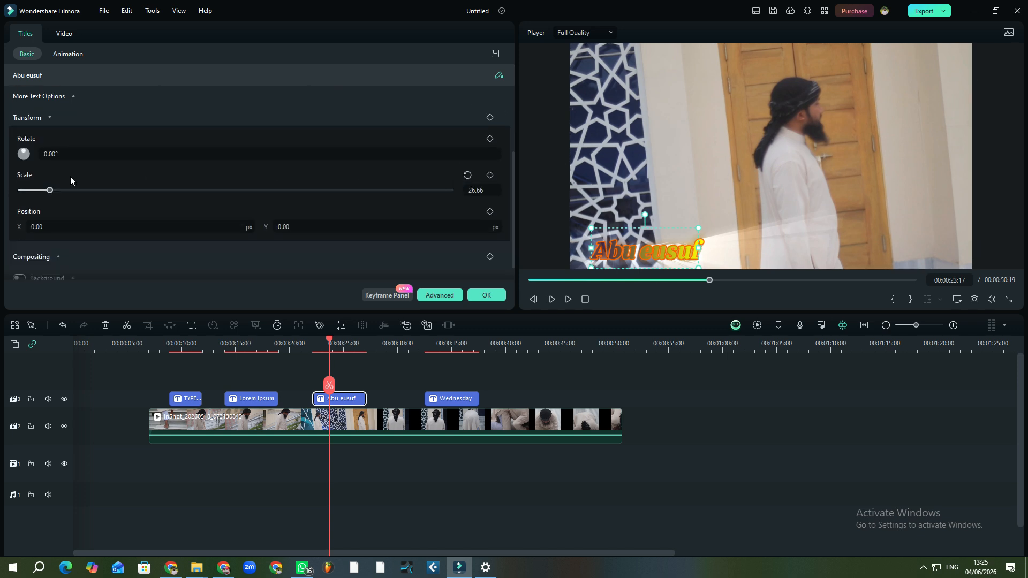
# Scale the title to 36.96, move it toward the lower centre, and rotate it -360°
pyautogui.click(52, 191)
pyautogui.moveTo(57, 196); pyautogui.dragTo(61, 196)
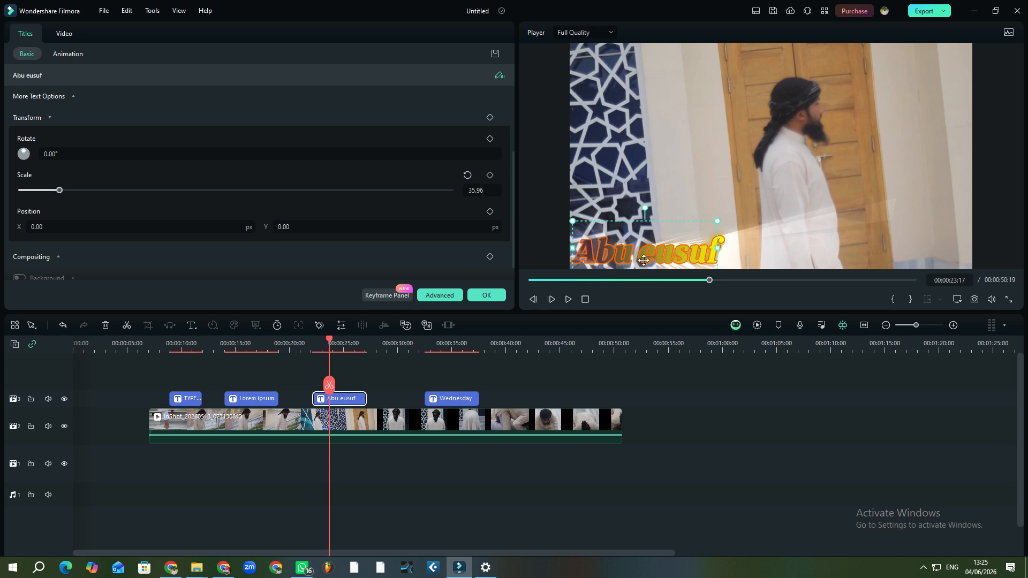
pyautogui.moveTo(650, 254); pyautogui.dragTo(697, 247)
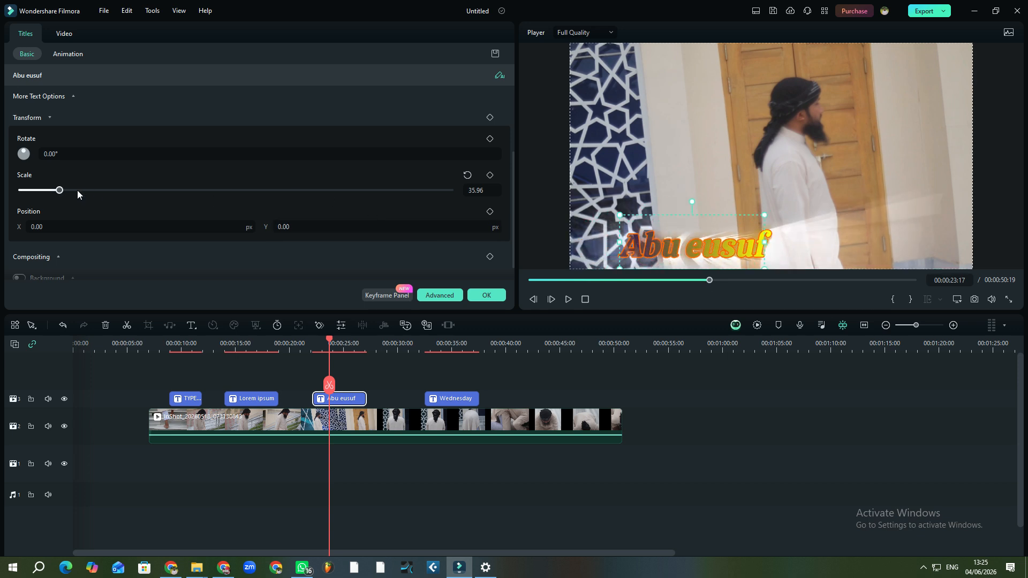
pyautogui.moveTo(60, 190)
pyautogui.mouseDown()
pyautogui.moveTo(104, 191)
pyautogui.moveTo(59, 197)
pyautogui.mouseUp()
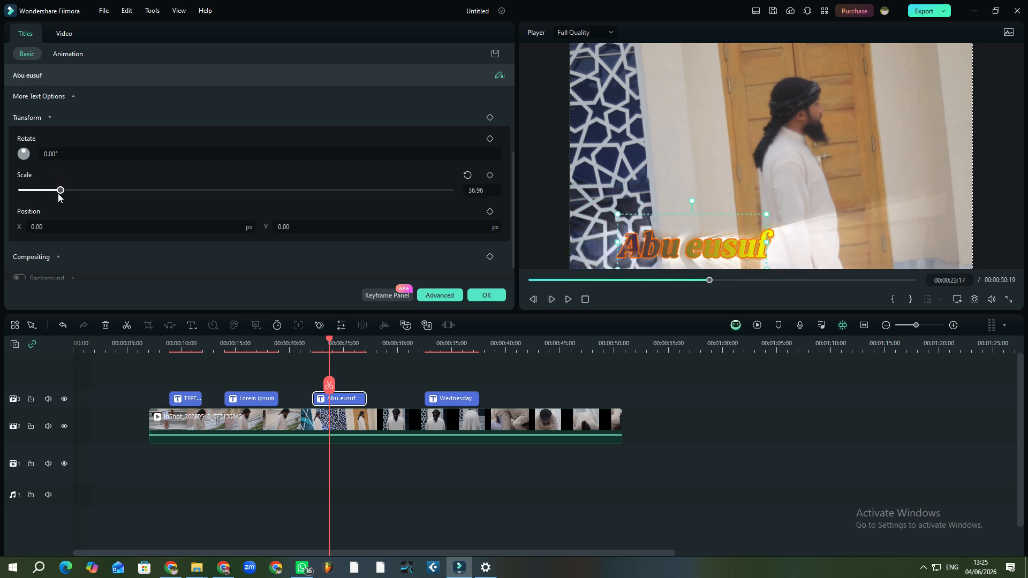
pyautogui.click(23, 155)
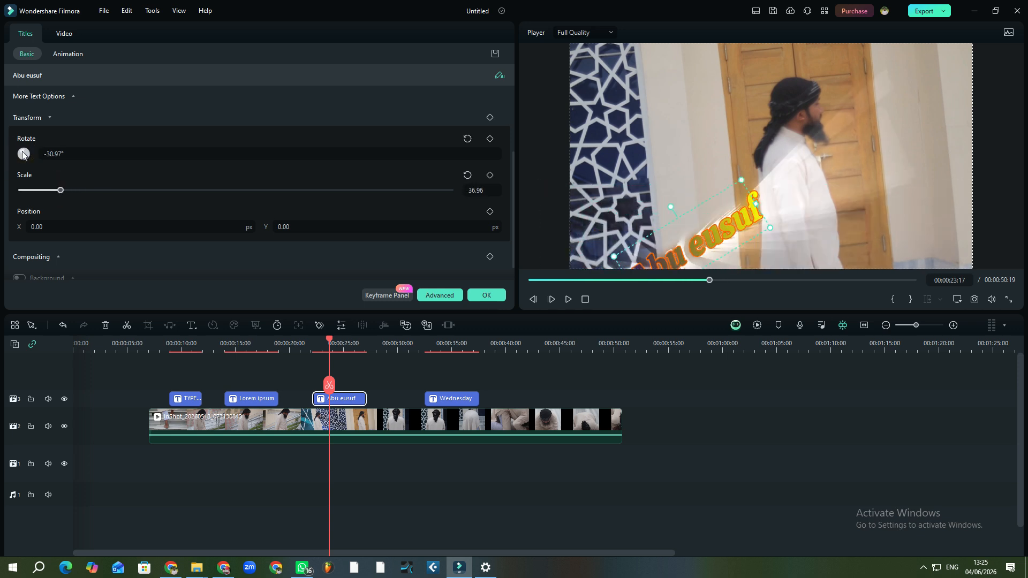
pyautogui.moveTo(23, 156)
pyautogui.mouseDown()
pyautogui.moveTo(26, 167)
pyautogui.moveTo(24, 140)
pyautogui.mouseUp()
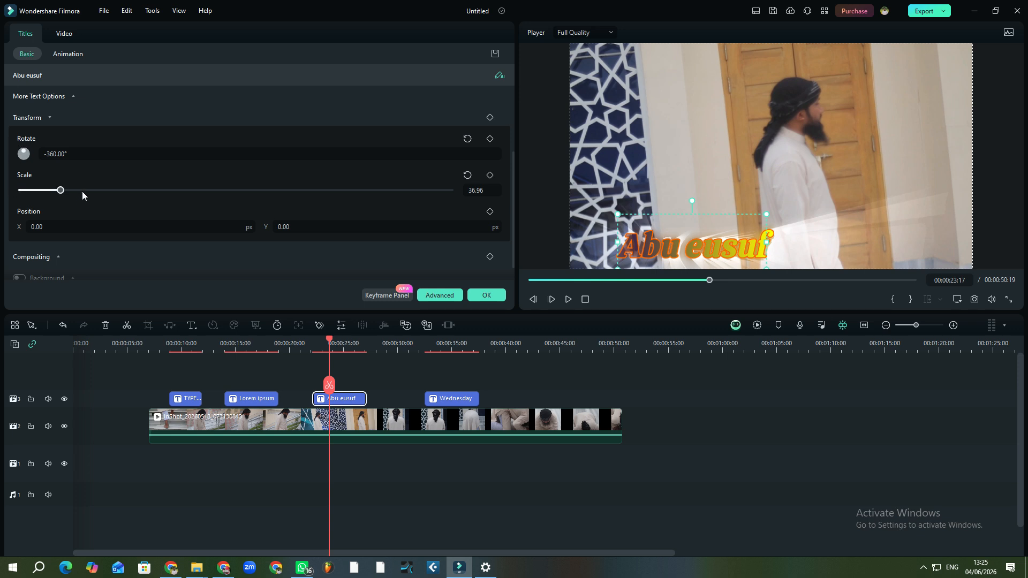
pyautogui.scroll(-1, 79, 191)
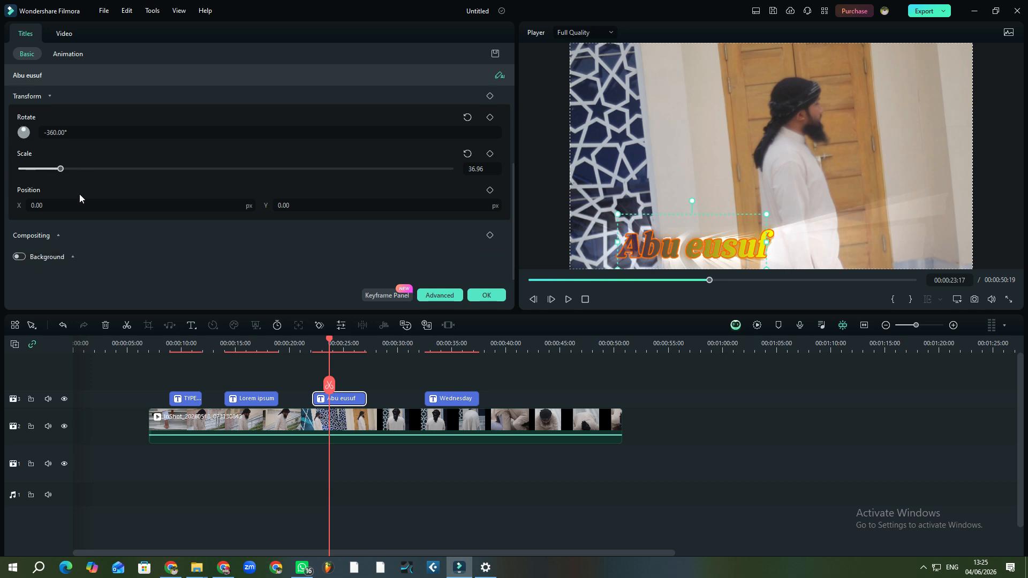
# Turn on a black background box behind the title at 76% opacity
pyautogui.click(18, 259)
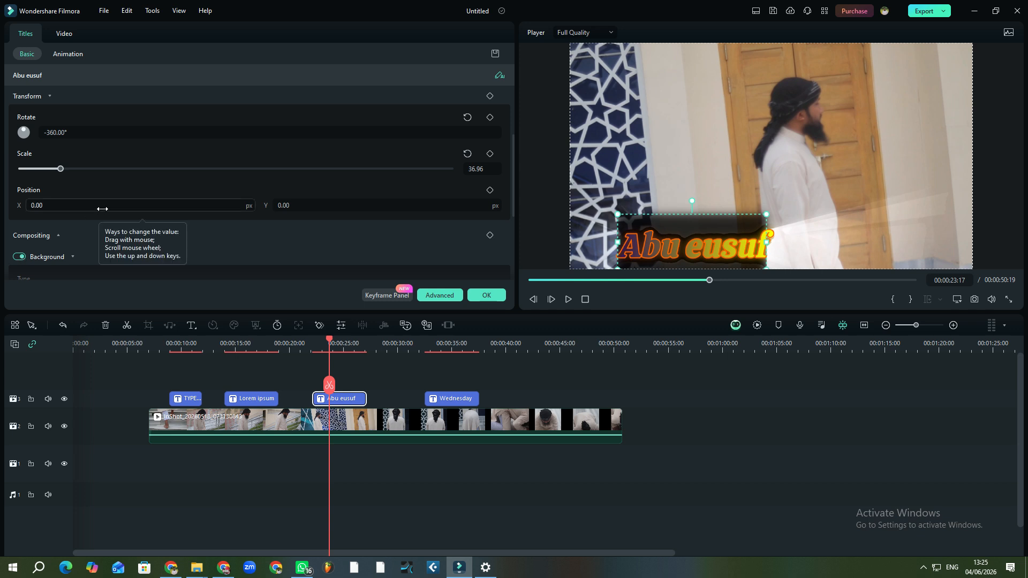
pyautogui.moveTo(739, 258)
pyautogui.mouseDown()
pyautogui.moveTo(798, 230)
pyautogui.moveTo(741, 240)
pyautogui.mouseUp()
pyautogui.scroll(-3, 83, 272)
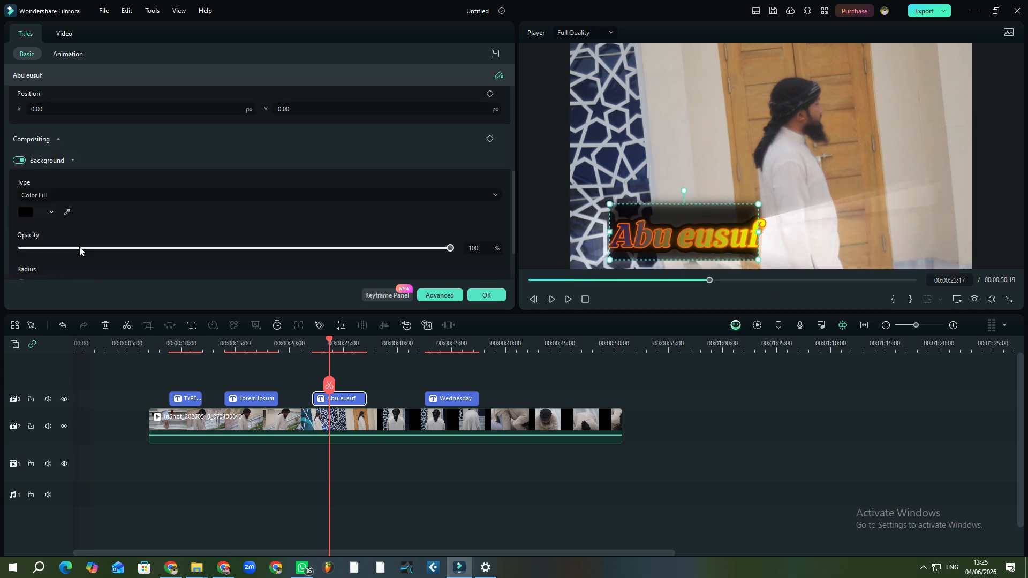
pyautogui.moveTo(450, 249); pyautogui.dragTo(347, 250)
pyautogui.click(357, 250)
# Set the title background radius to 30 and spread to 61
pyautogui.scroll(-2, 318, 242)
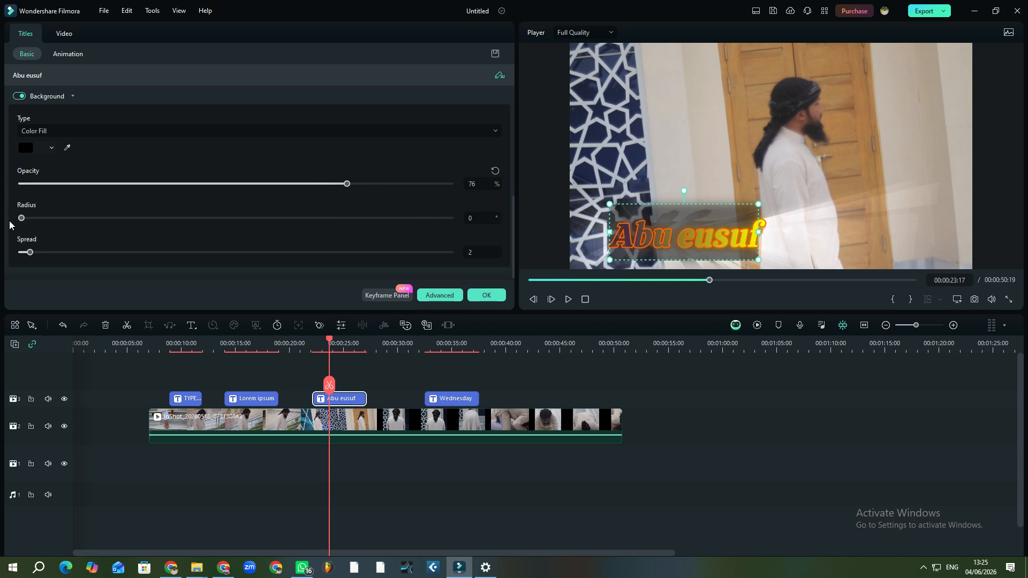
pyautogui.moveTo(58, 219); pyautogui.dragTo(345, 221)
pyautogui.click(354, 217)
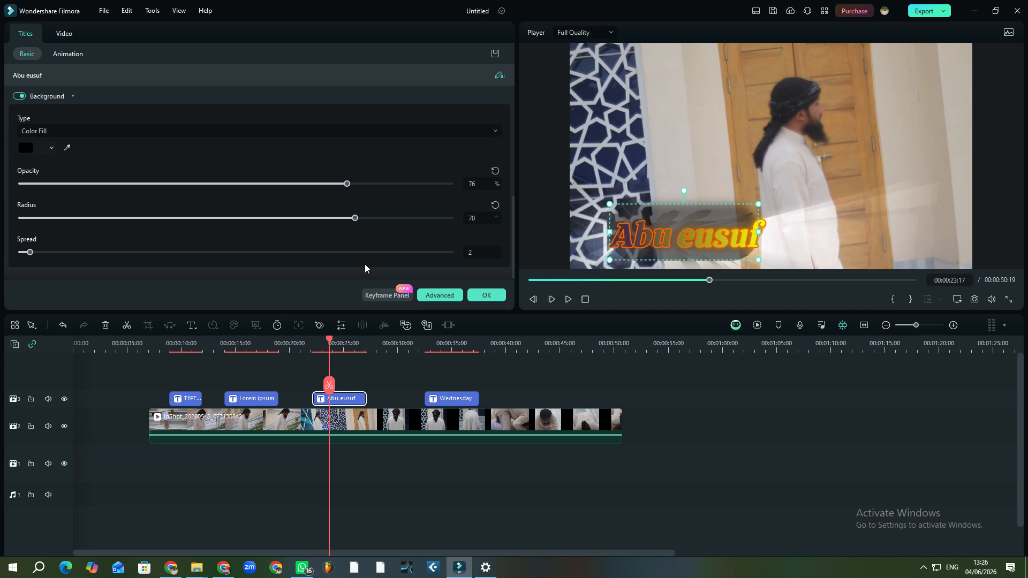
pyautogui.moveTo(360, 222); pyautogui.dragTo(165, 221)
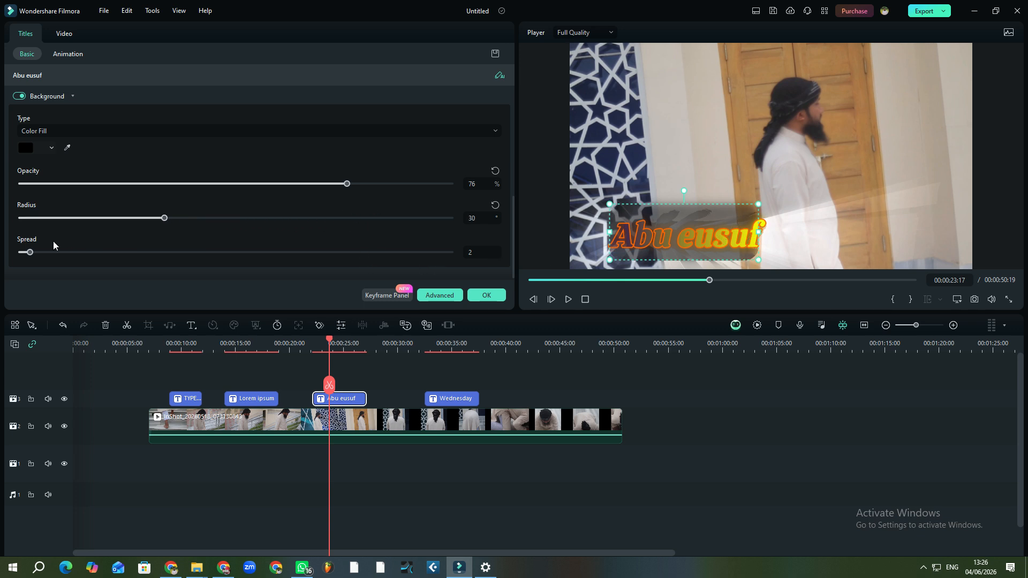
pyautogui.moveTo(30, 256); pyautogui.dragTo(284, 244)
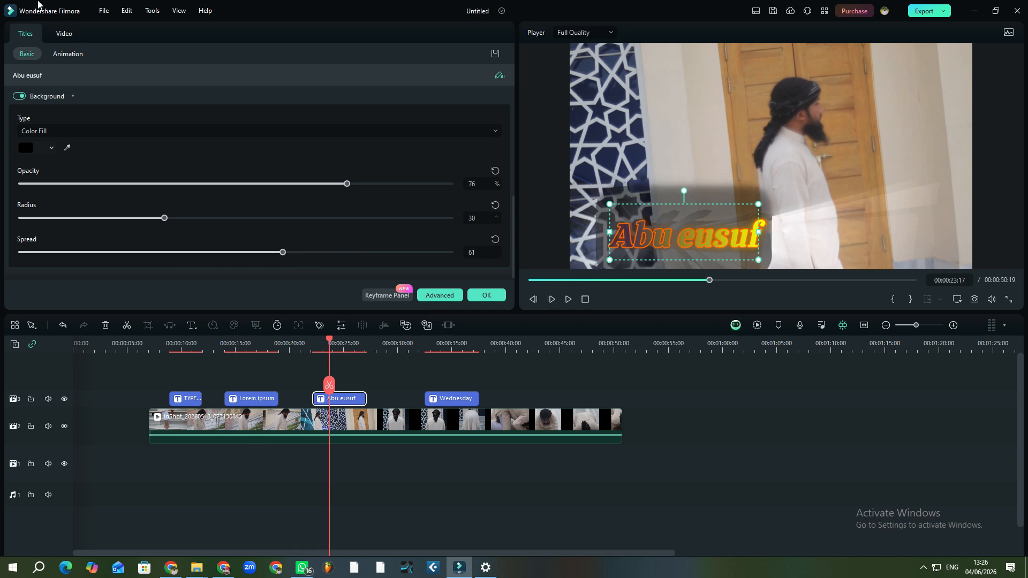
# Start a PC screen recording via File > Record Media, then return to Filmora's title settings
pyautogui.click(104, 11)
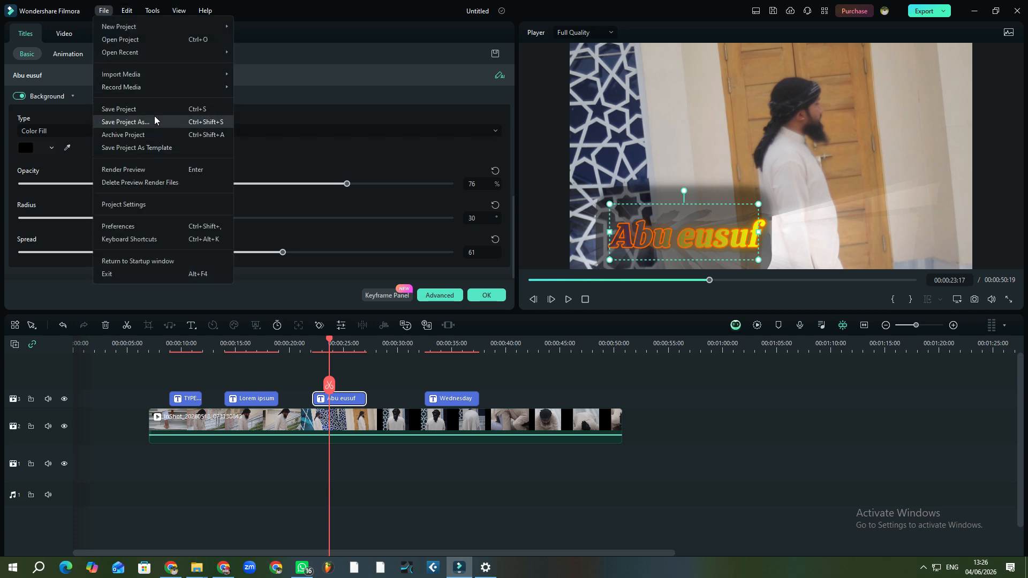
pyautogui.click(304, 104)
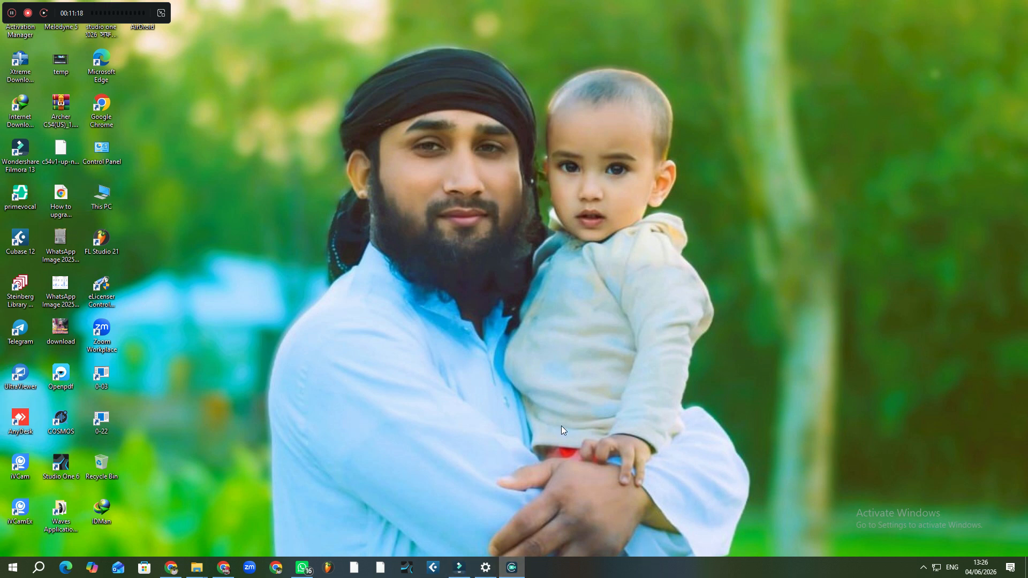
pyautogui.click(459, 565)
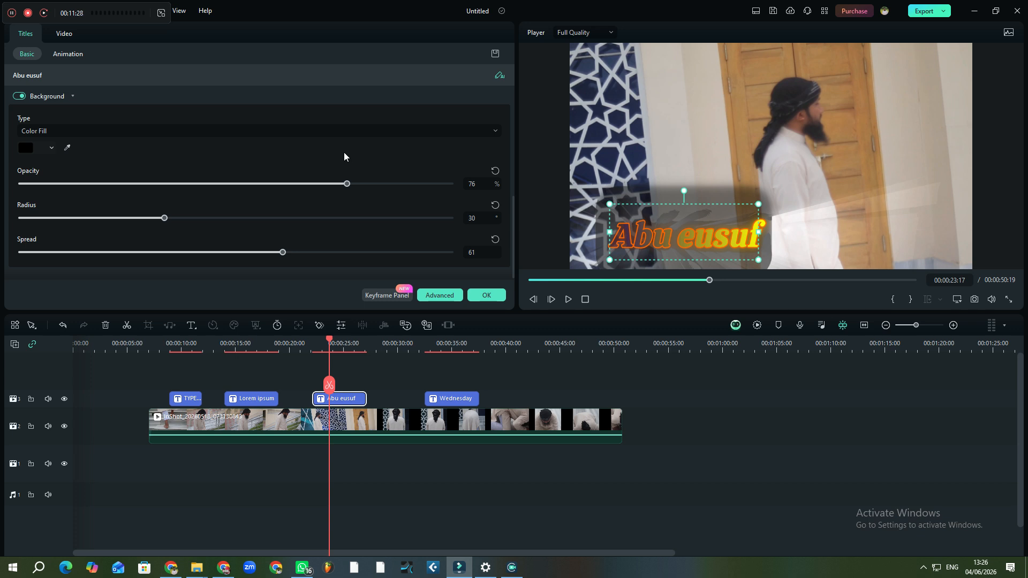
pyautogui.scroll(5, 112, 145)
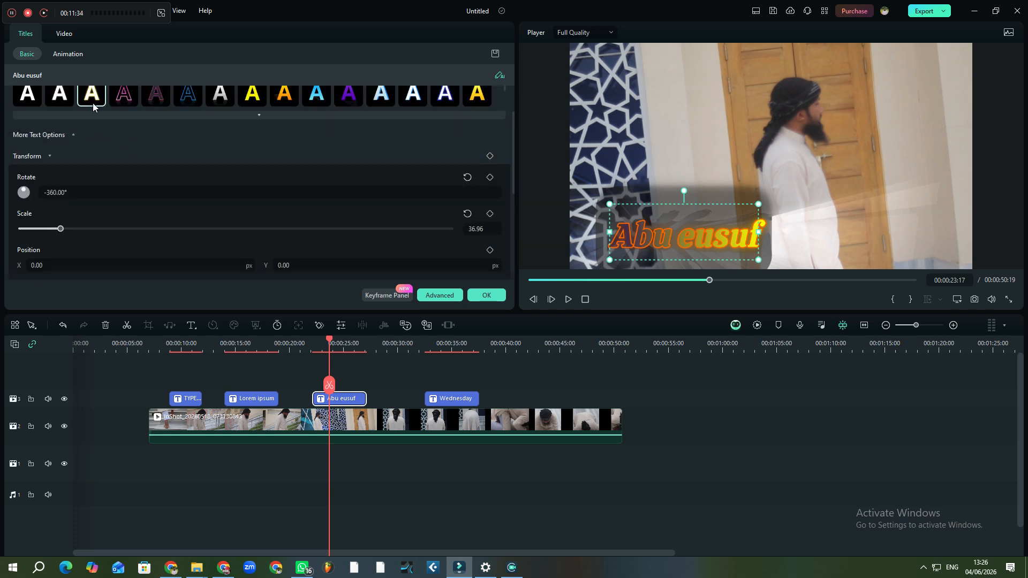
pyautogui.scroll(1, 58, 140)
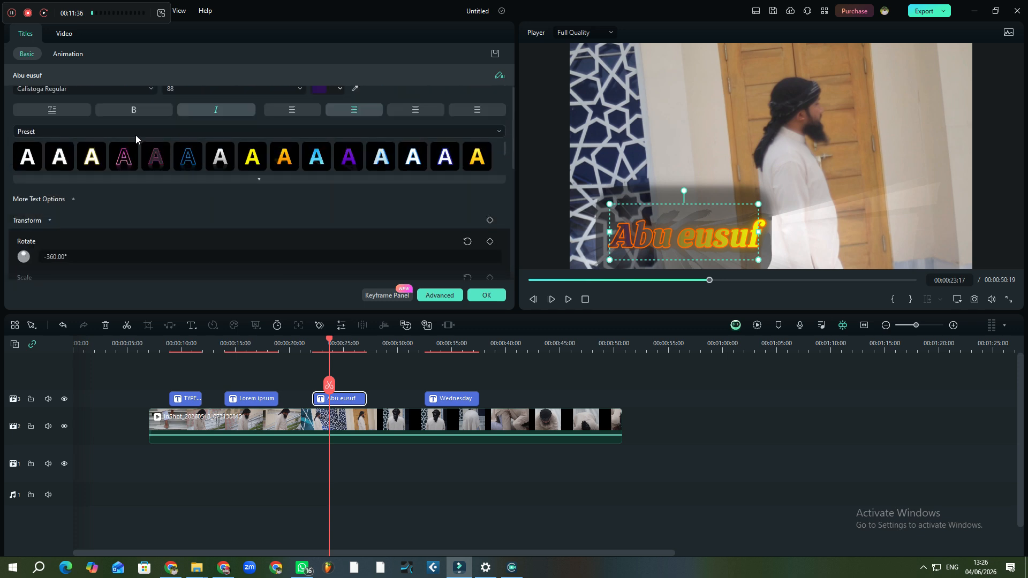
pyautogui.scroll(1, 136, 134)
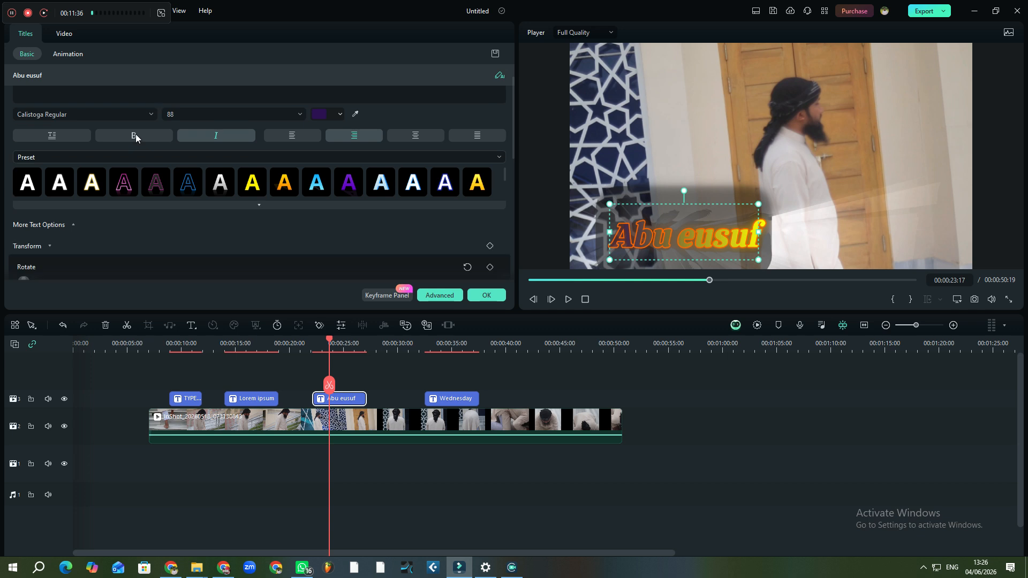
pyautogui.click(77, 58)
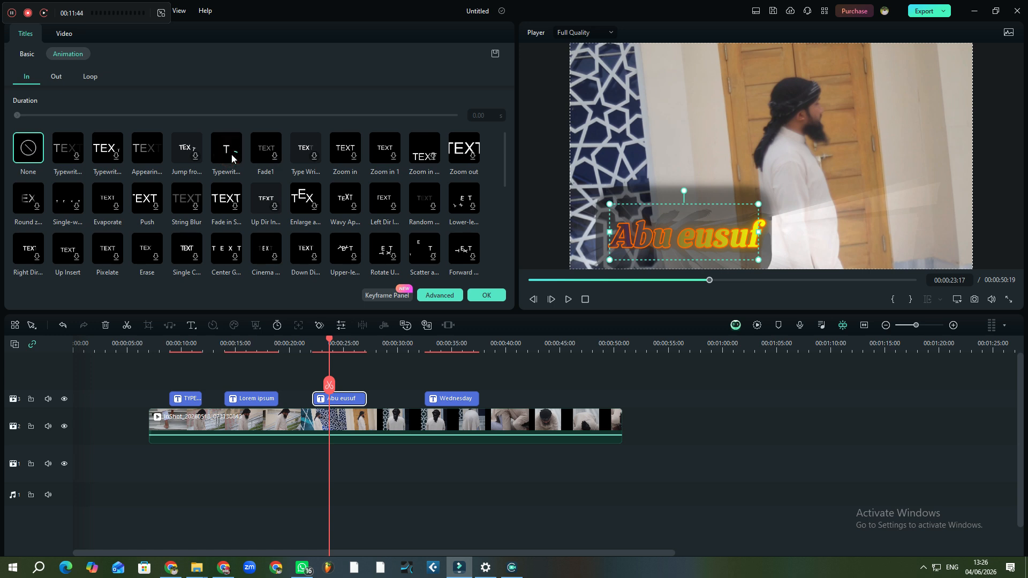
pyautogui.click(231, 154)
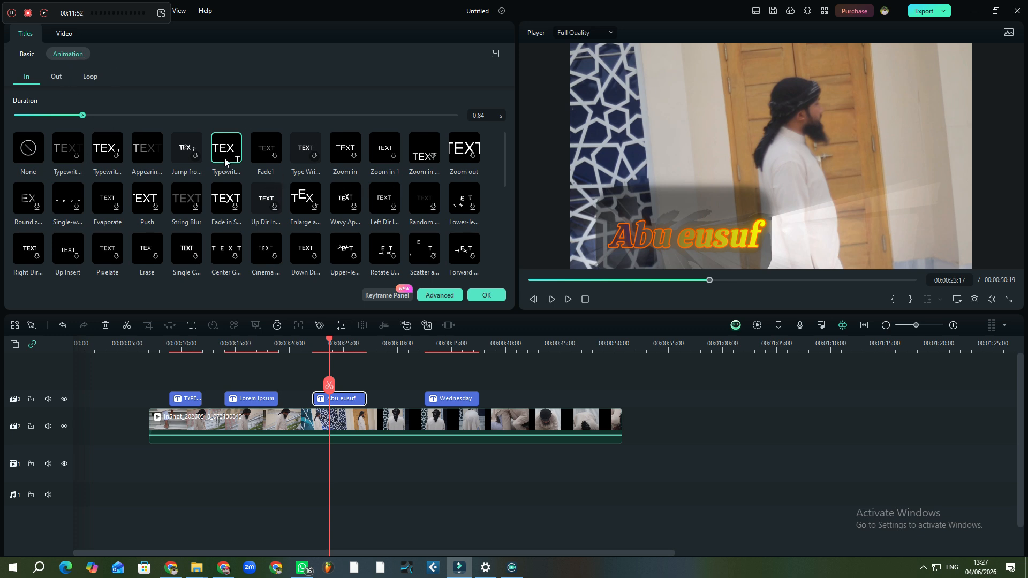
pyautogui.scroll(-2, 342, 212)
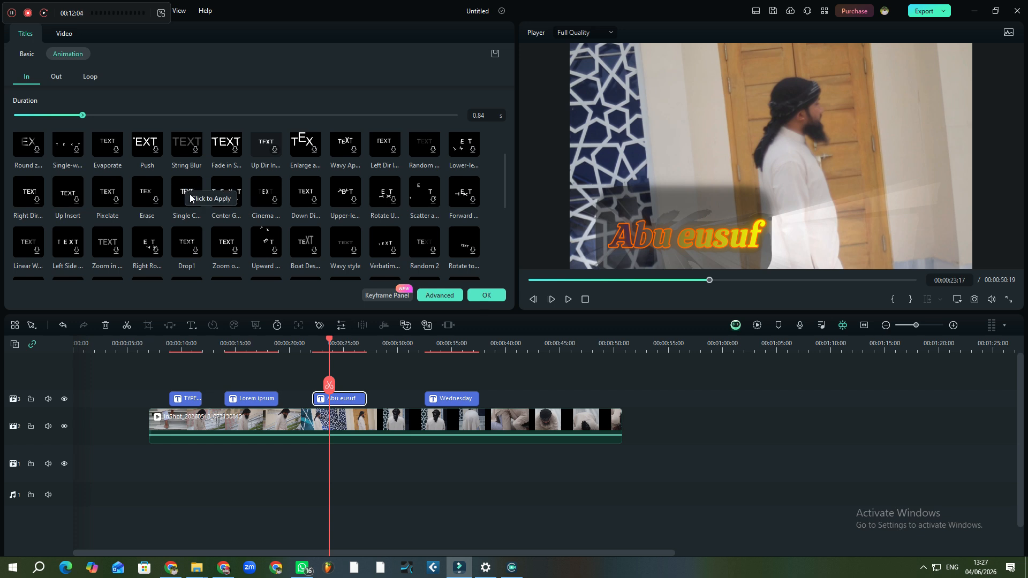
pyautogui.scroll(2, 163, 185)
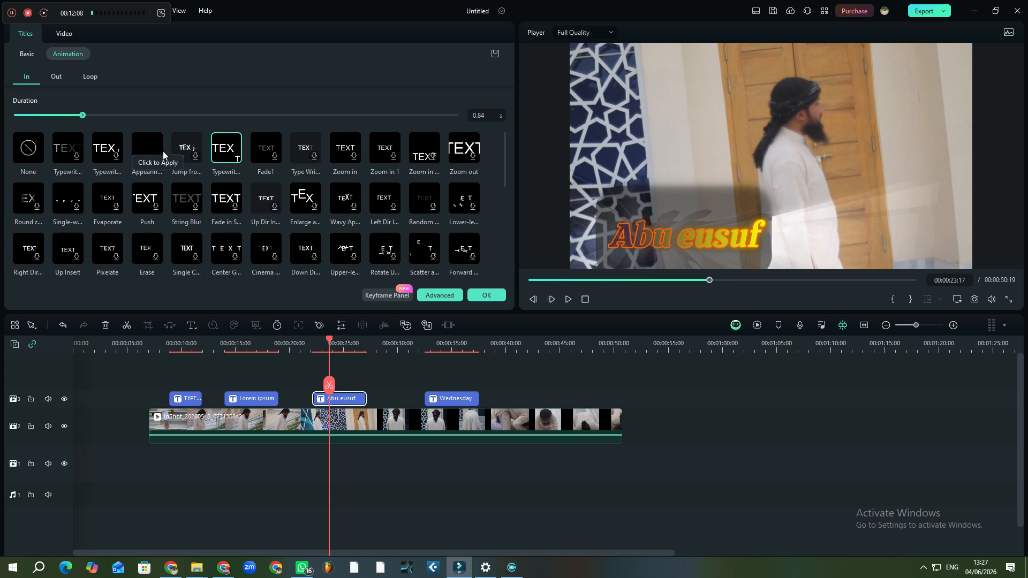
pyautogui.click(195, 156)
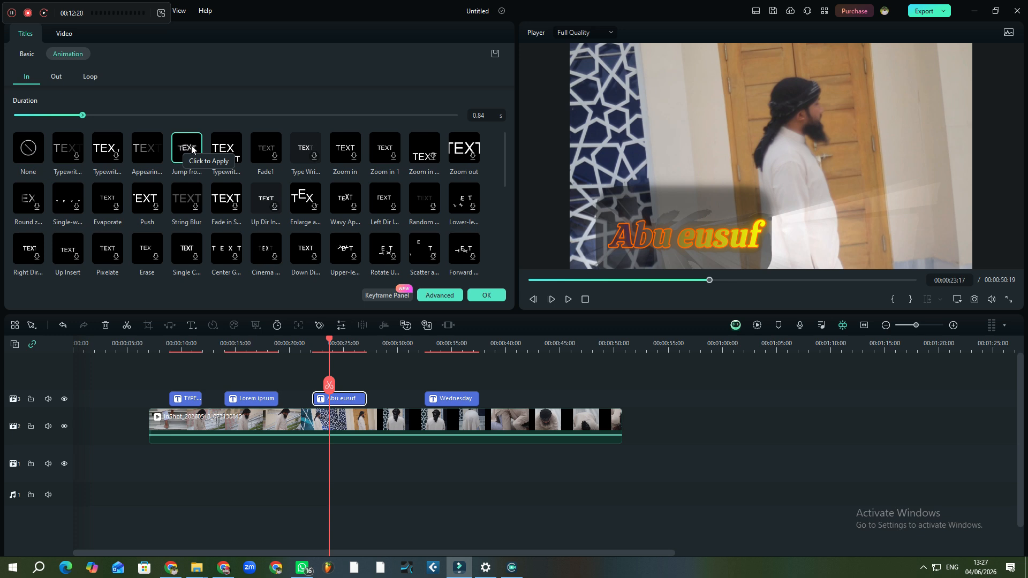
pyautogui.click(228, 148)
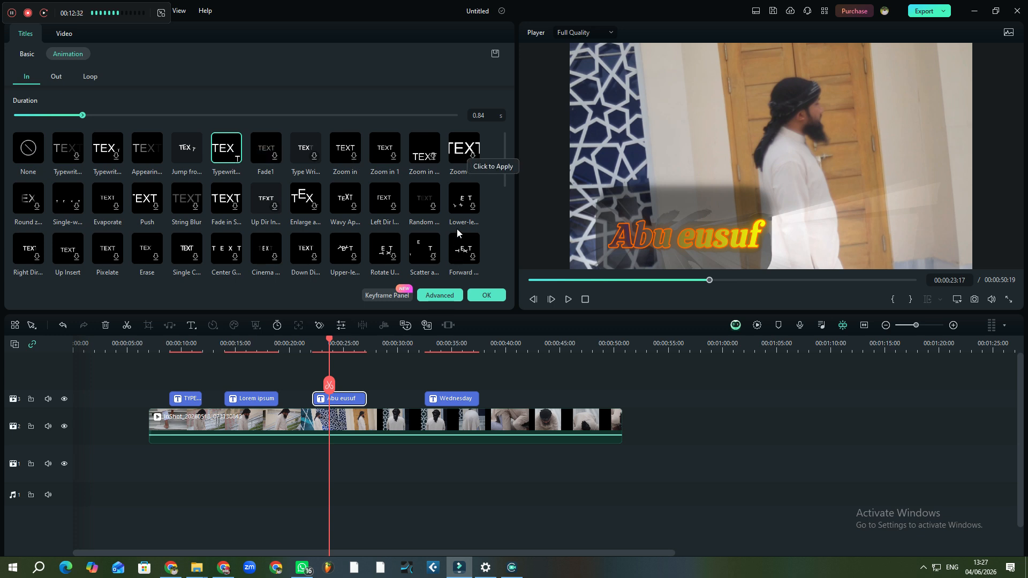
# Switch the entrance animation to Stretch in and zoom in 2 with a 5.00 s duration and confirm
pyautogui.scroll(-3, 457, 229)
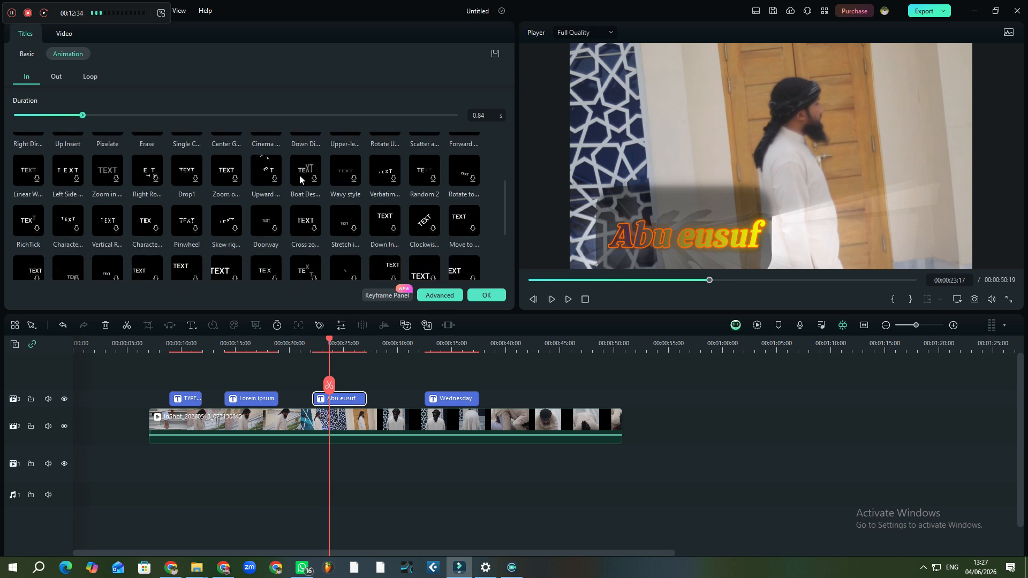
pyautogui.click(316, 179)
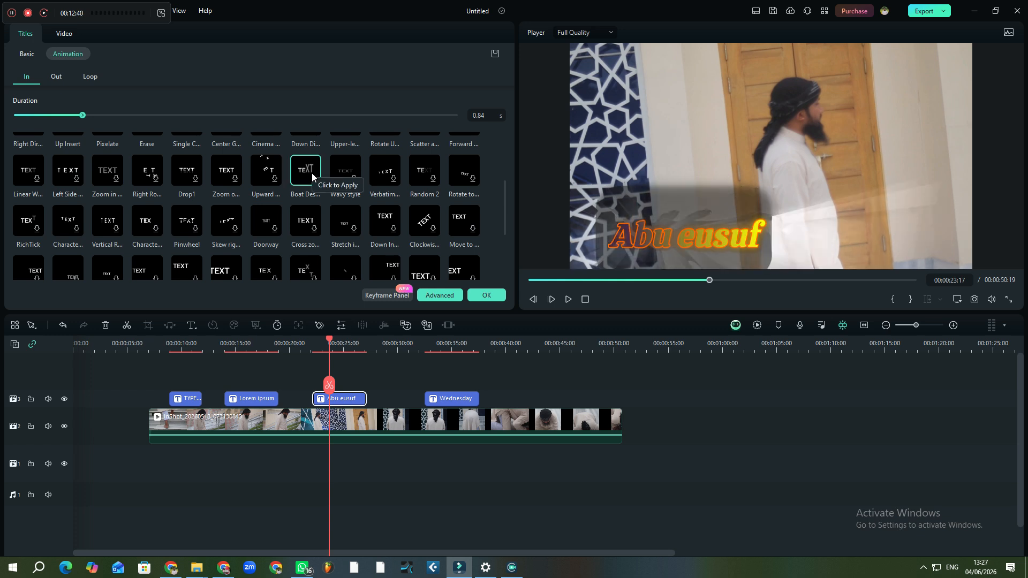
pyautogui.scroll(-3, 236, 253)
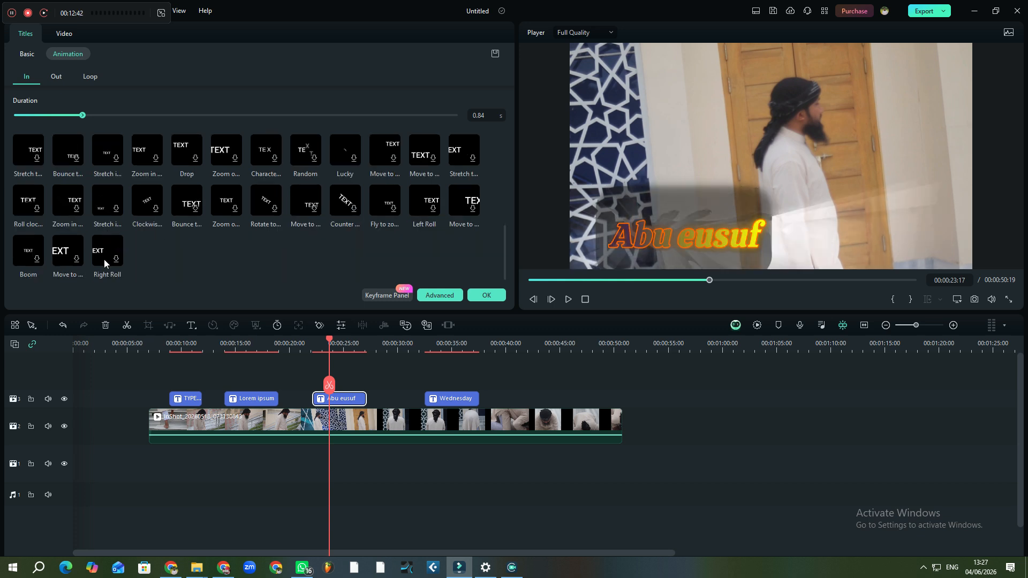
pyautogui.click(121, 259)
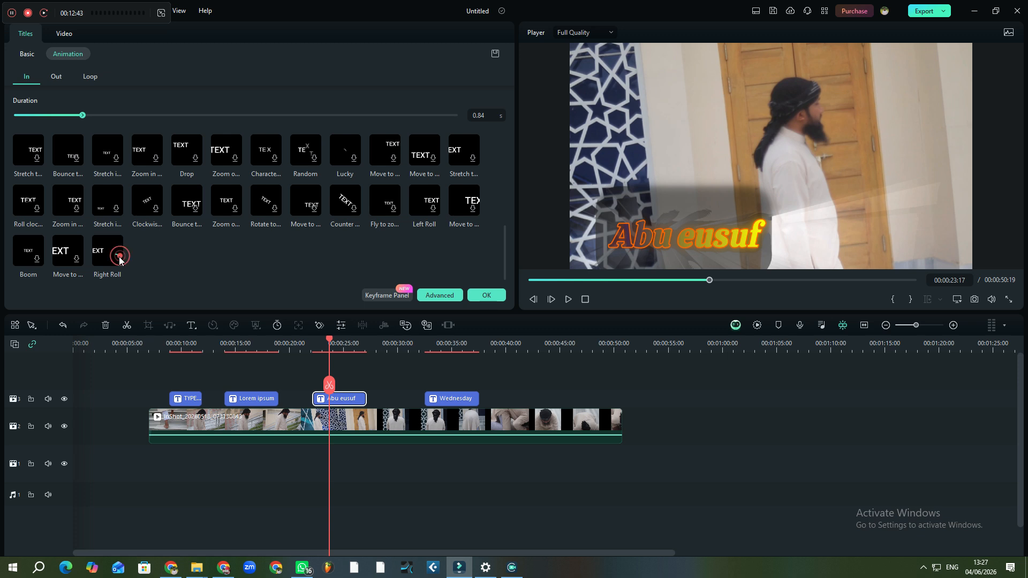
pyautogui.click(109, 205)
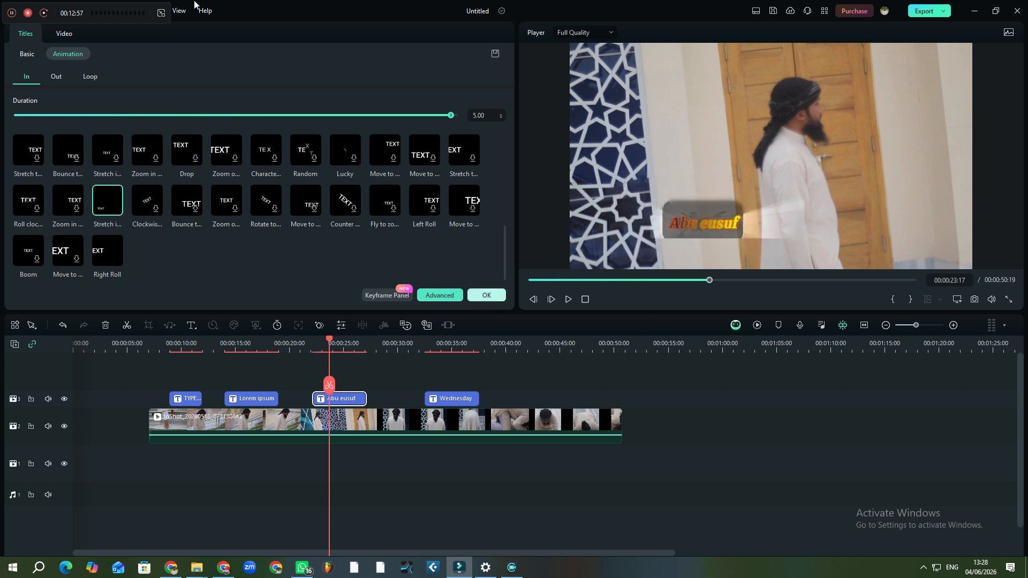
pyautogui.click(486, 295)
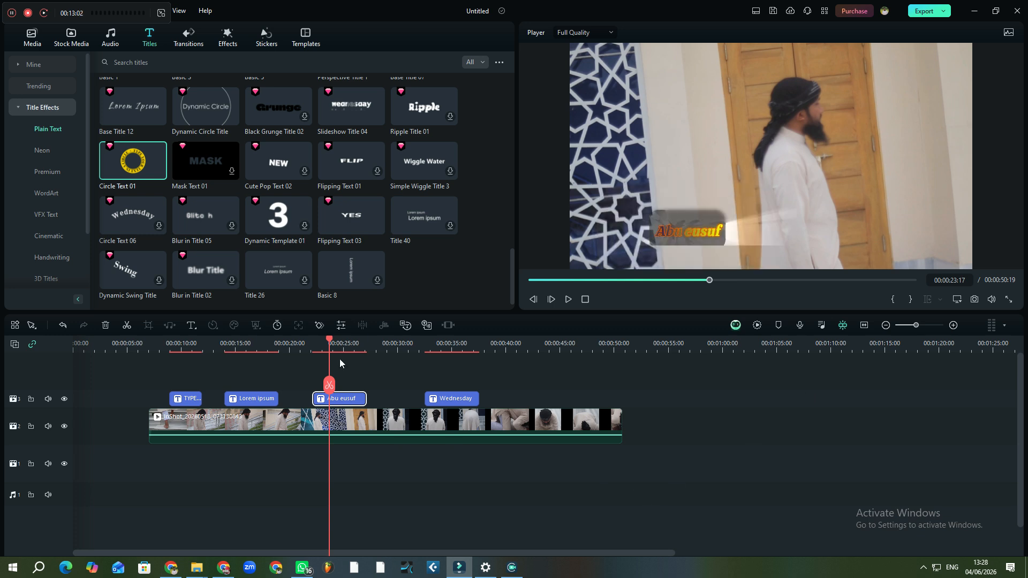
pyautogui.click(316, 349)
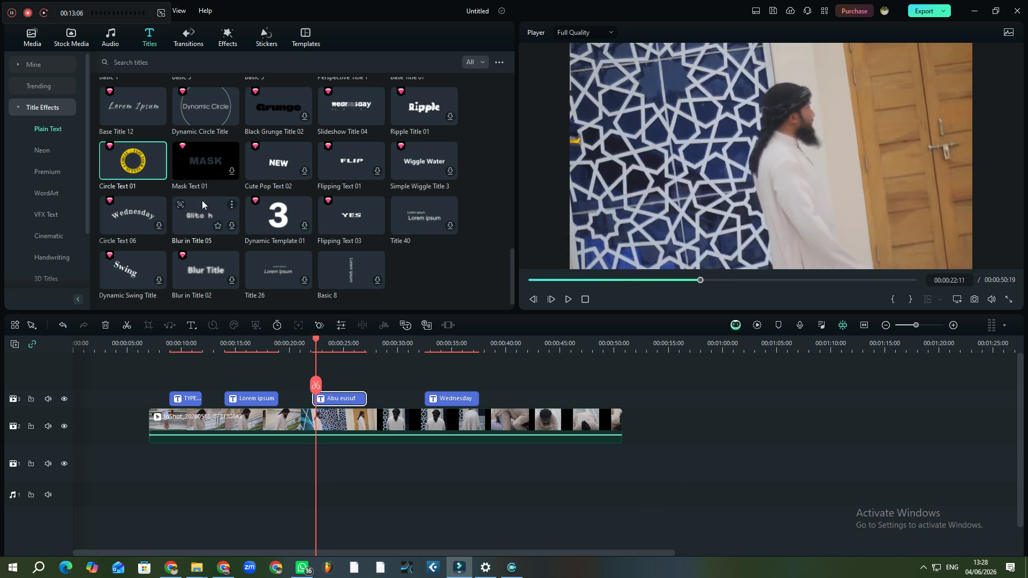
pyautogui.press('space')
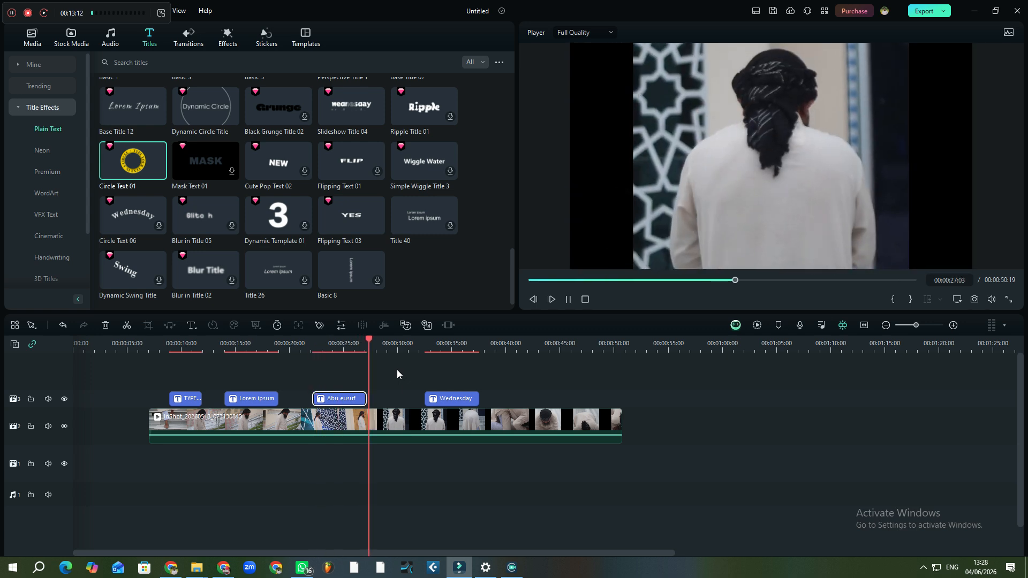
pyautogui.press('space')
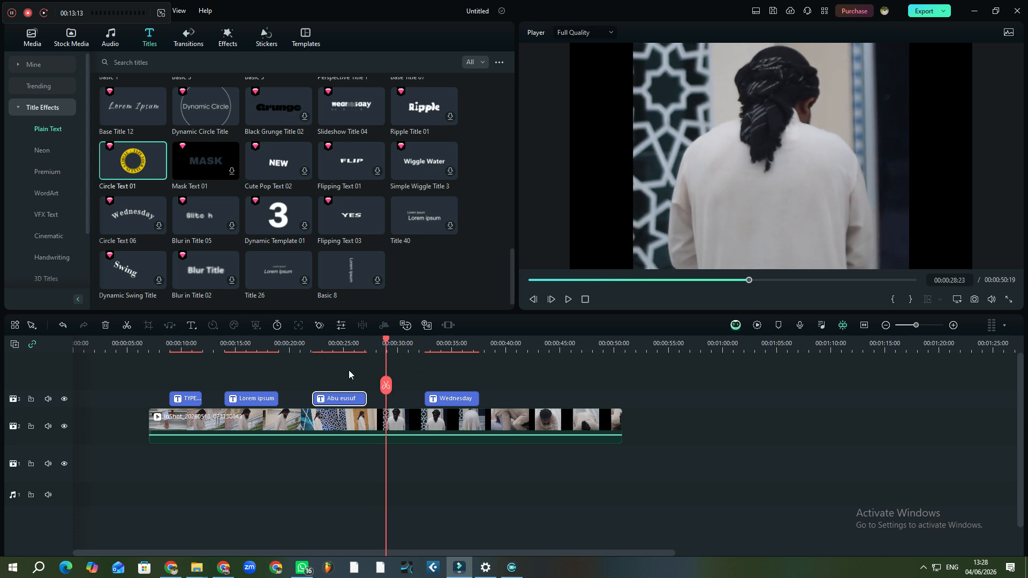
pyautogui.click(318, 346)
pyautogui.press('space')
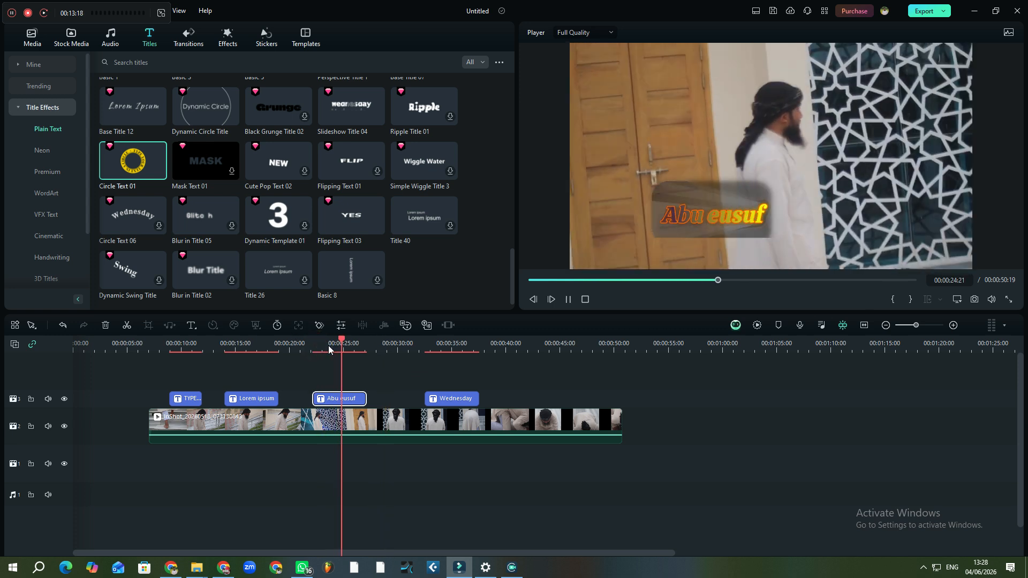
pyautogui.press('space')
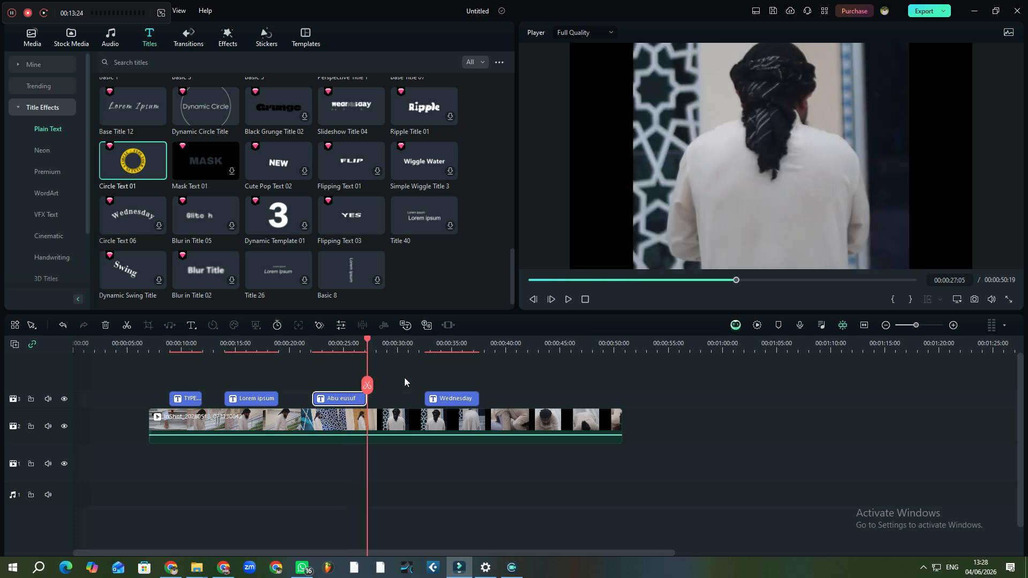
pyautogui.moveTo(365, 391); pyautogui.dragTo(314, 391)
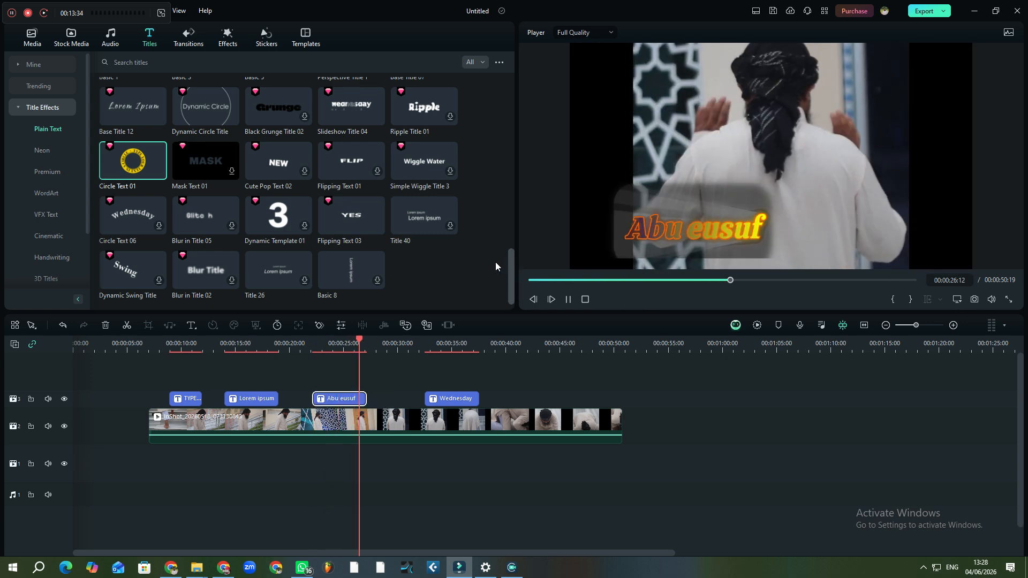
pyautogui.press('space')
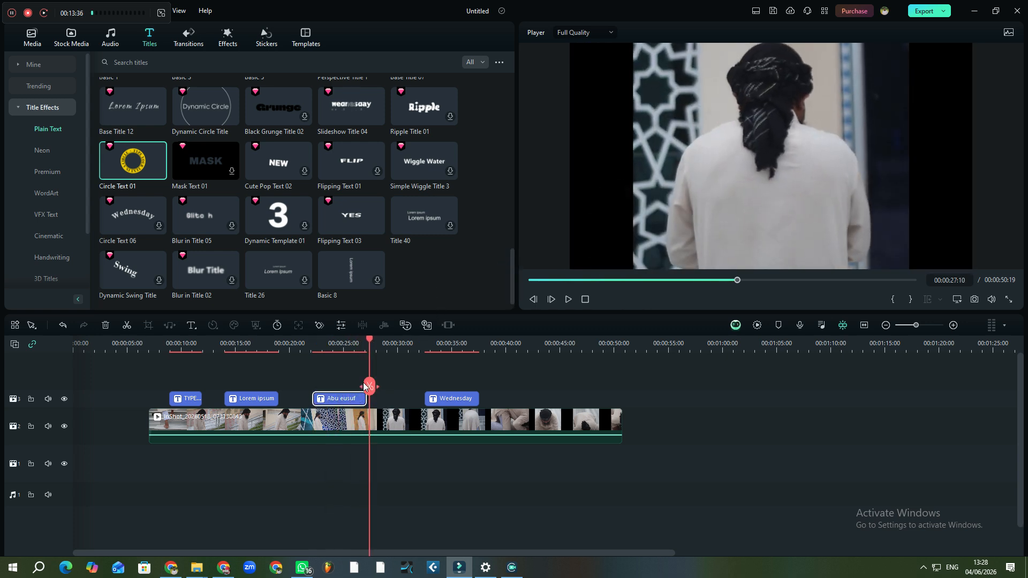
pyautogui.moveTo(370, 386); pyautogui.dragTo(329, 390)
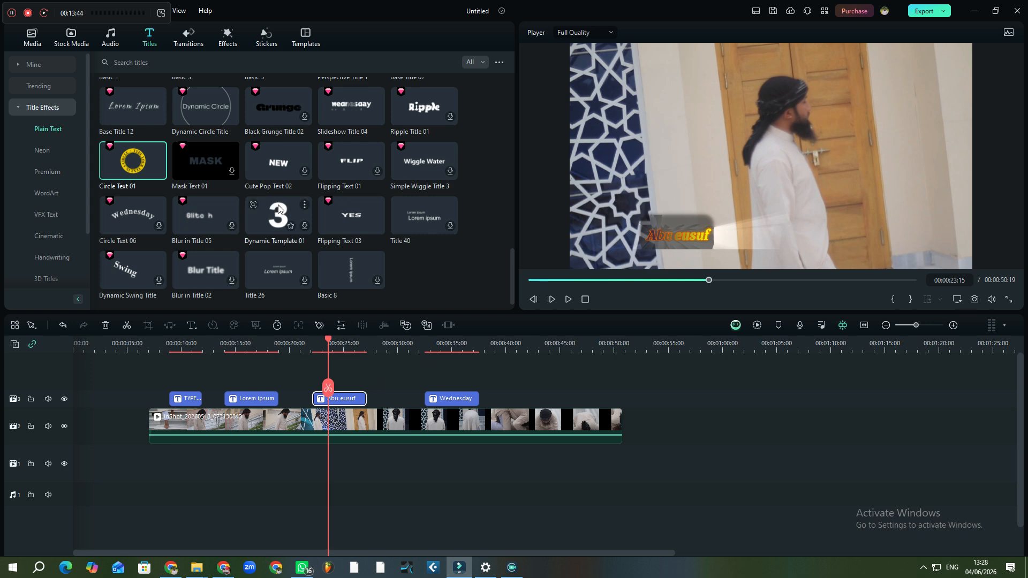
pyautogui.scroll(-5, 239, 201)
pyautogui.scroll(5, 177, 159)
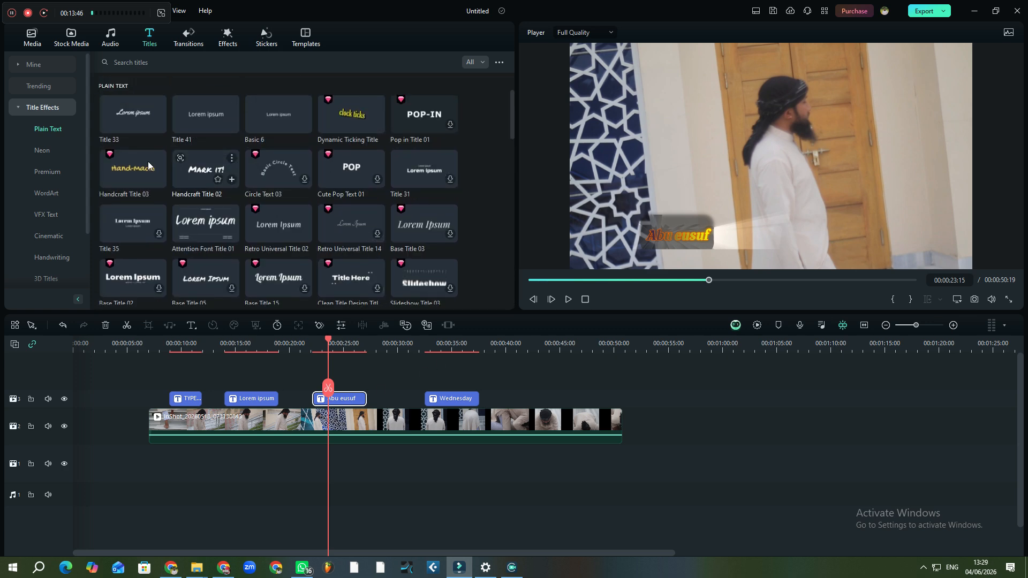
# Download the Neon Title 10 and Neon Title 08 effects from the Neon title collection
pyautogui.click(42, 152)
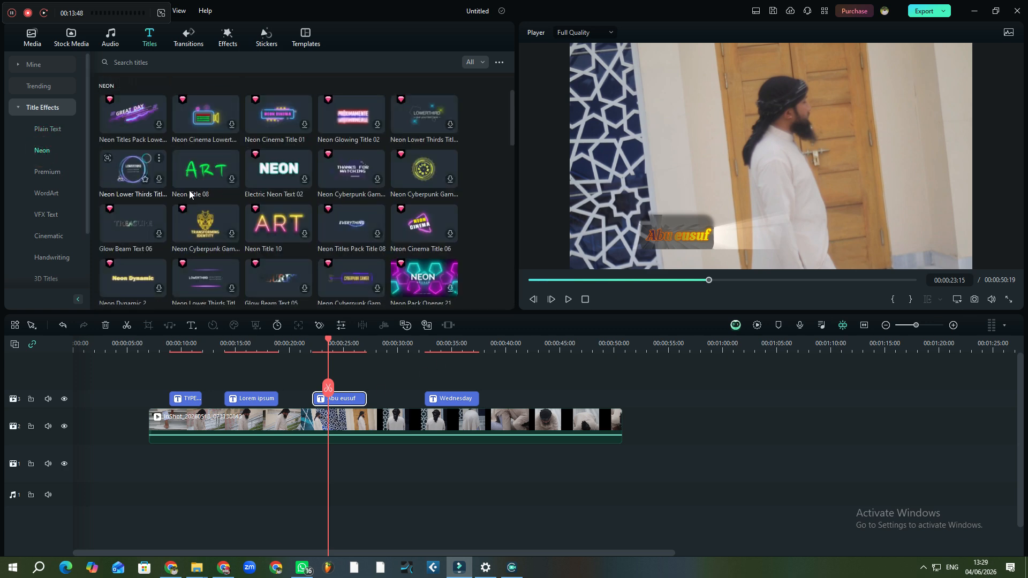
pyautogui.click(284, 230)
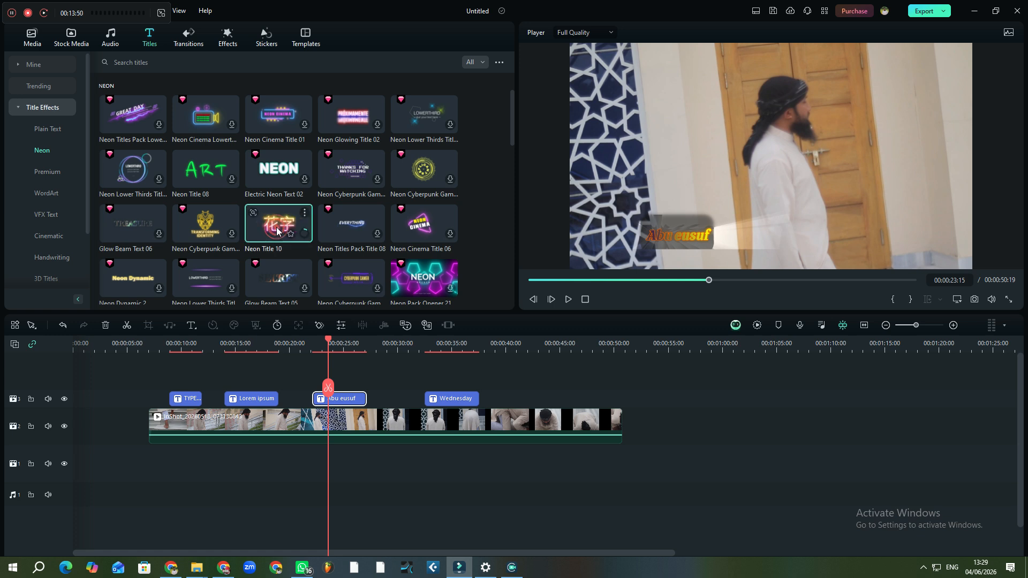
pyautogui.click(305, 233)
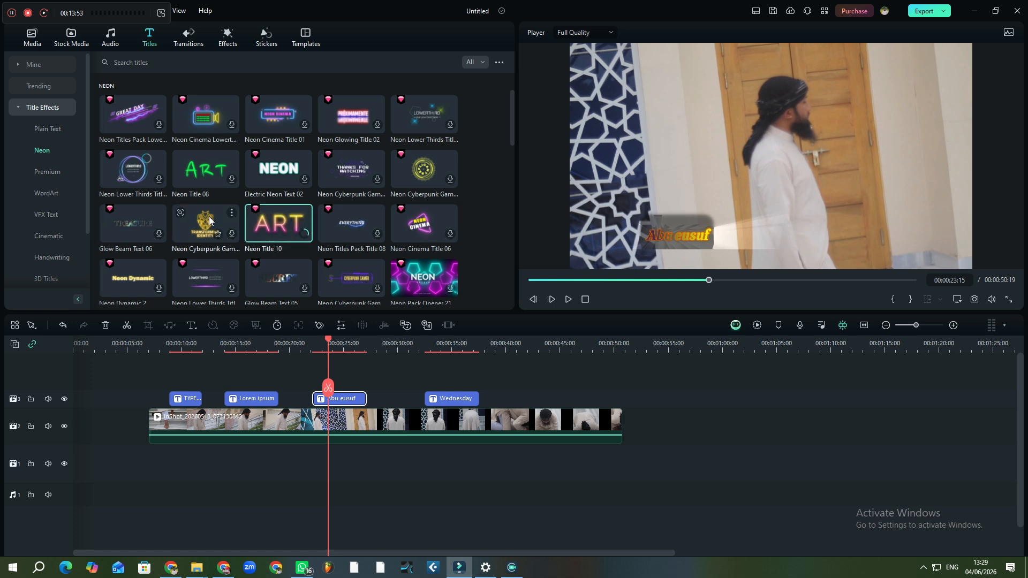
pyautogui.click(231, 180)
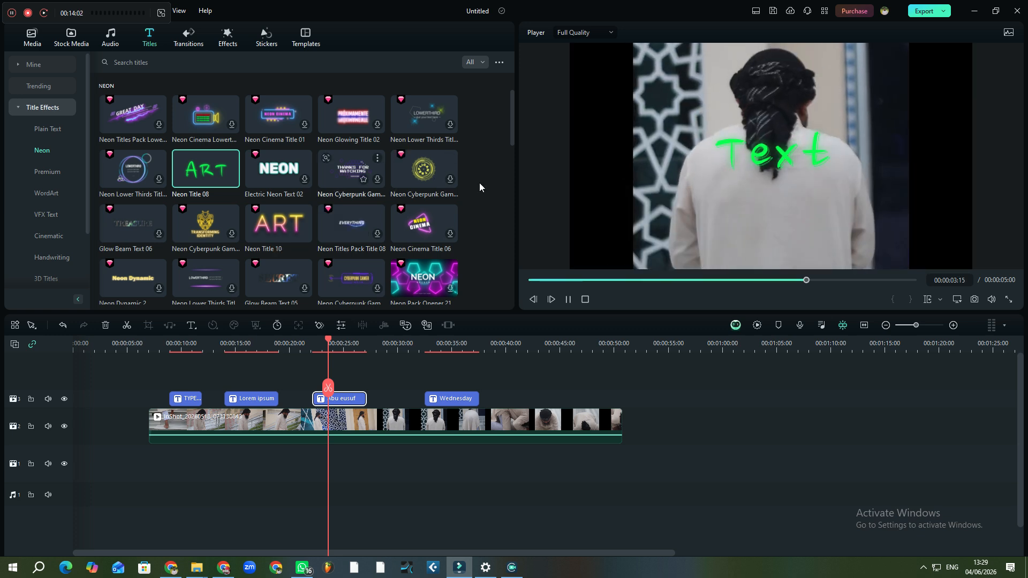
# Browse the title effects and bring up the Cinematic title collection
pyautogui.scroll(-3, 448, 208)
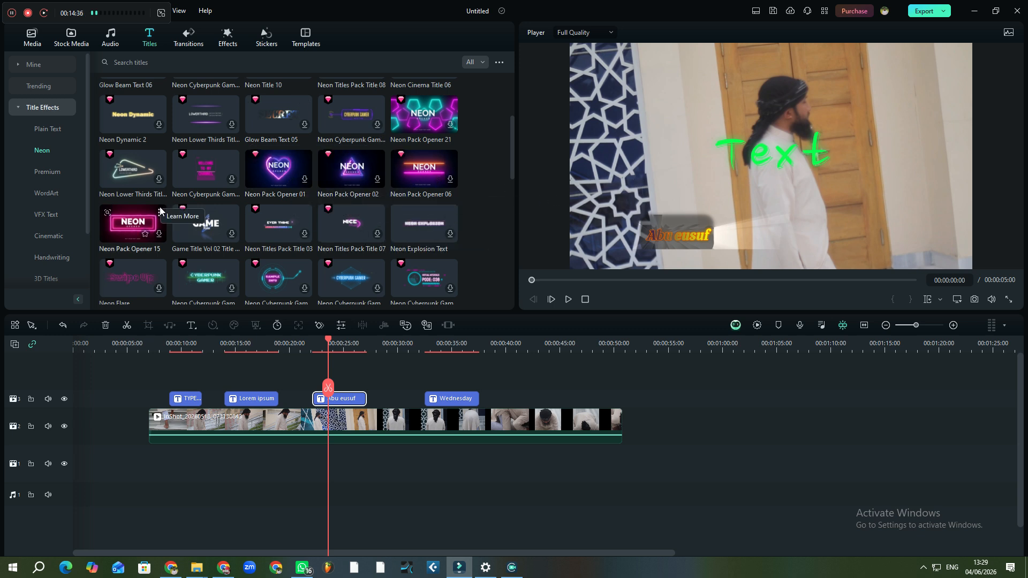
pyautogui.scroll(3, 224, 187)
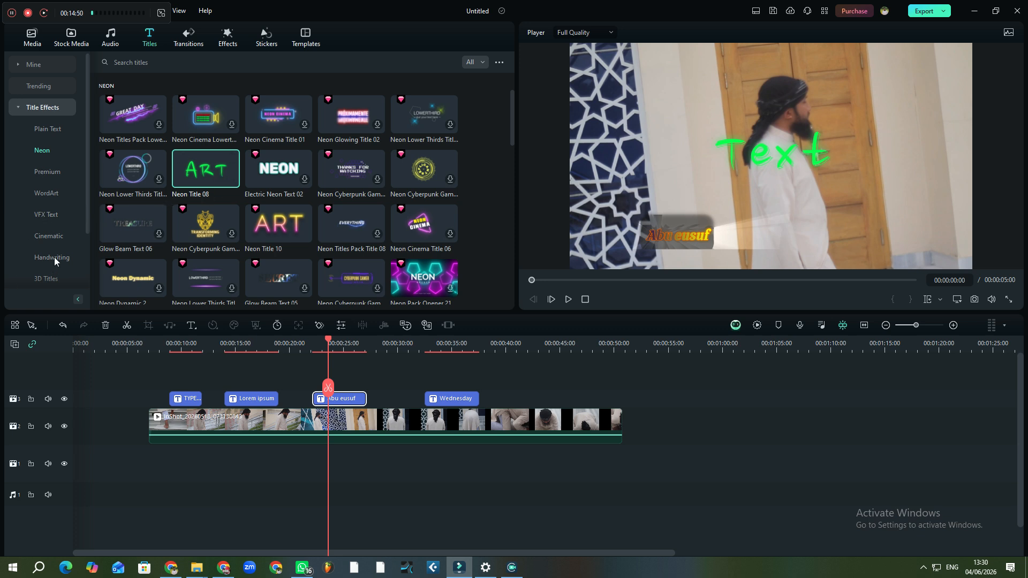
pyautogui.click(47, 236)
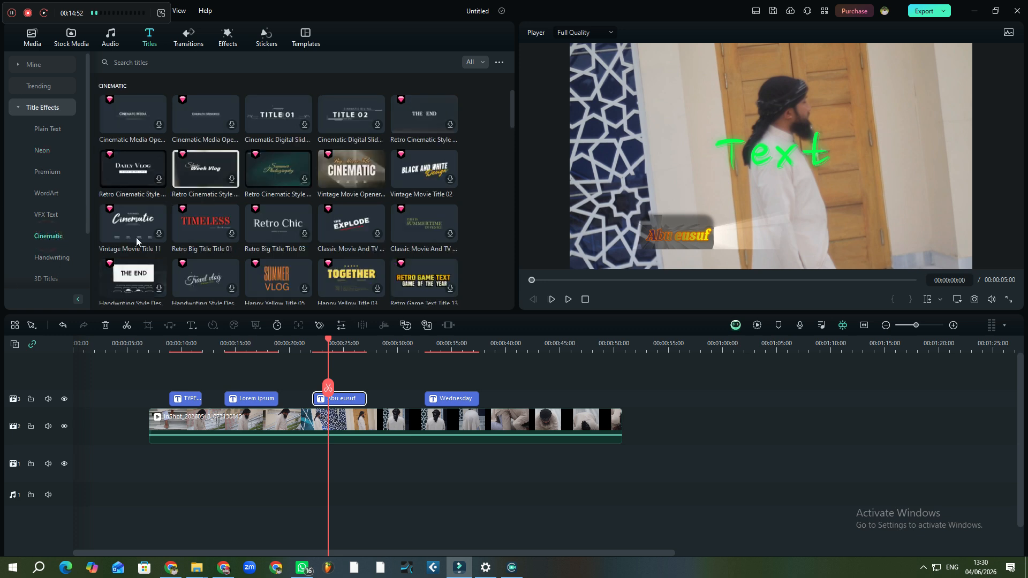
# Add the Vintage Movie Opener title to track 3 at about 41 s, after Wednesday
pyautogui.moveTo(352, 179); pyautogui.dragTo(515, 394)
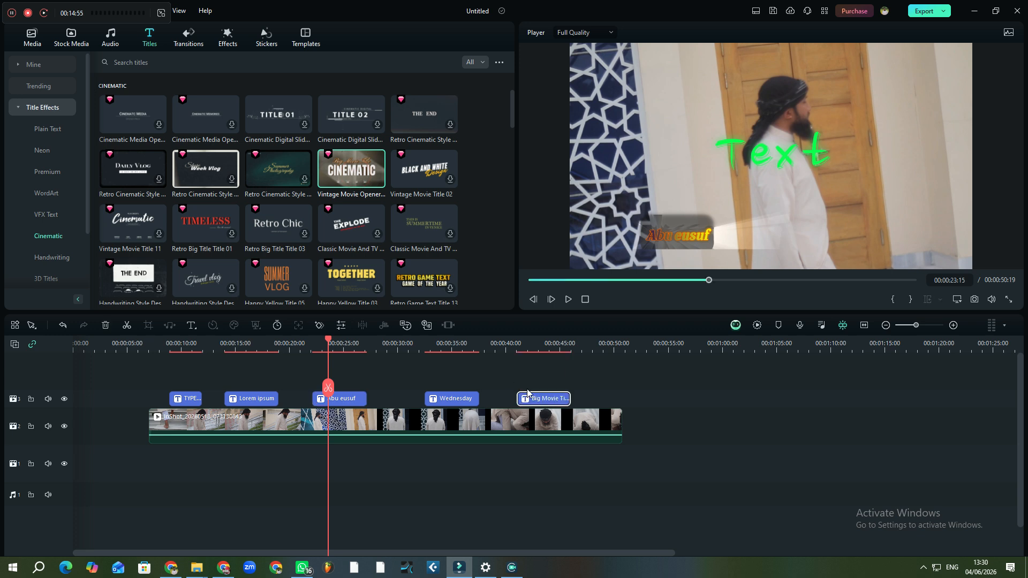
pyautogui.click(534, 345)
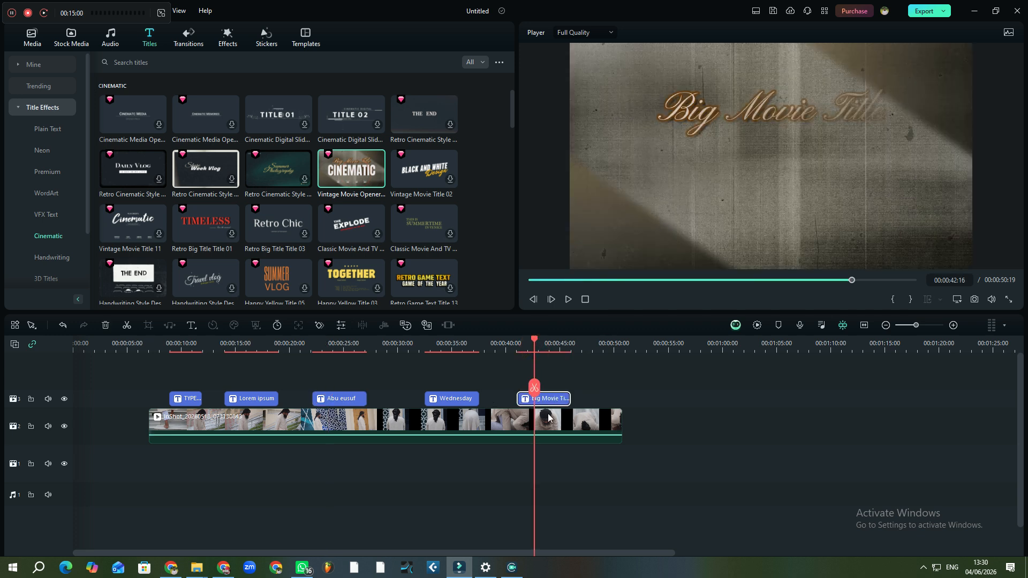
pyautogui.click(508, 346)
pyautogui.moveTo(513, 343); pyautogui.dragTo(515, 346)
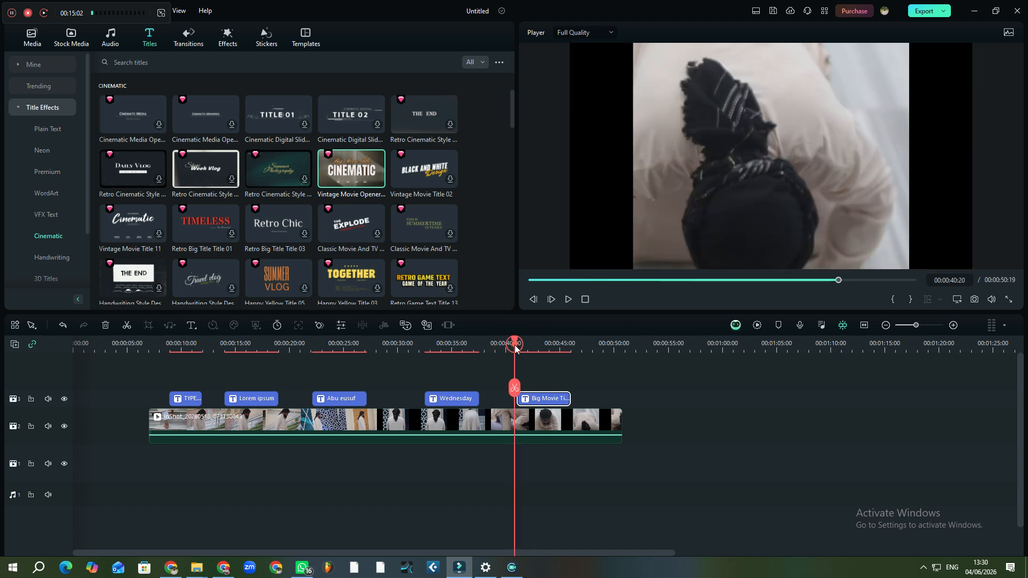
# Play the new cinematic title, then open the Big Movie Title clip's settings
pyautogui.press('space')
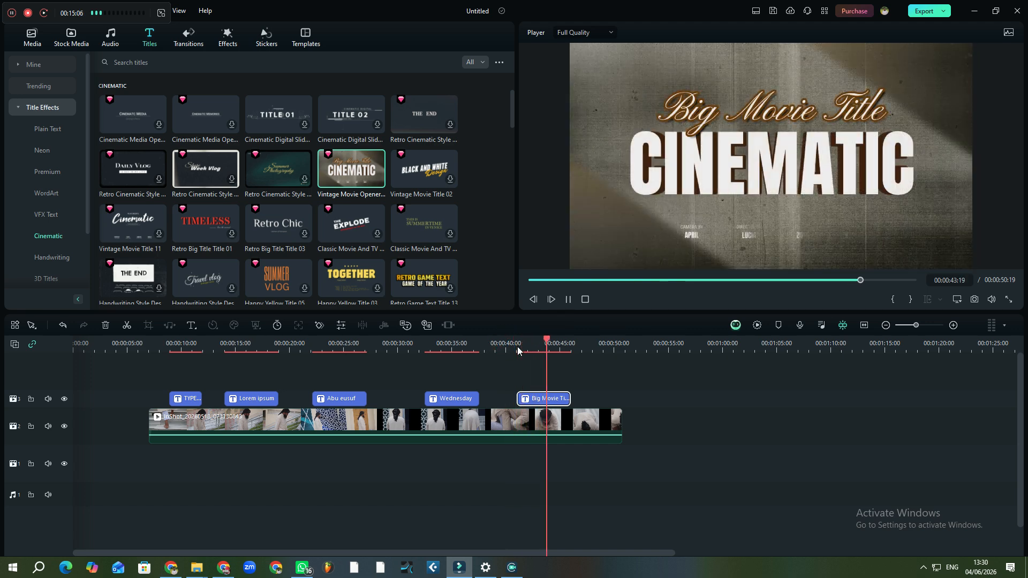
pyautogui.press('space')
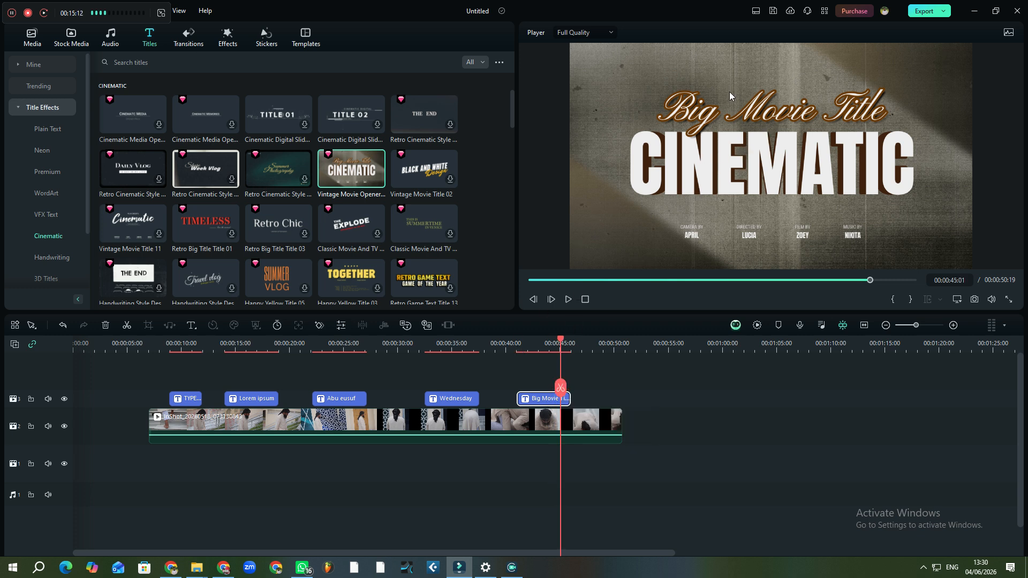
pyautogui.click(550, 399)
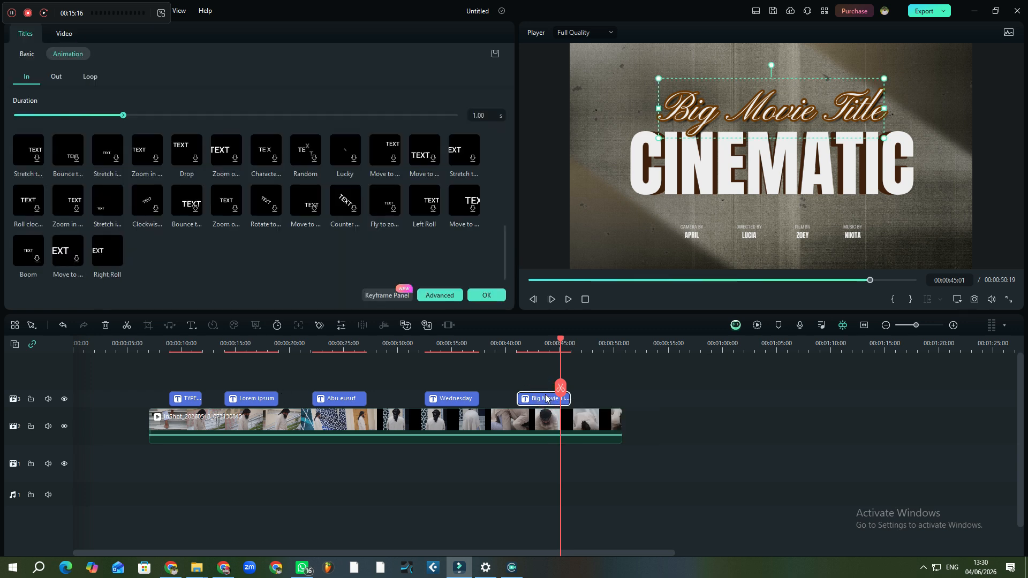
pyautogui.click(24, 53)
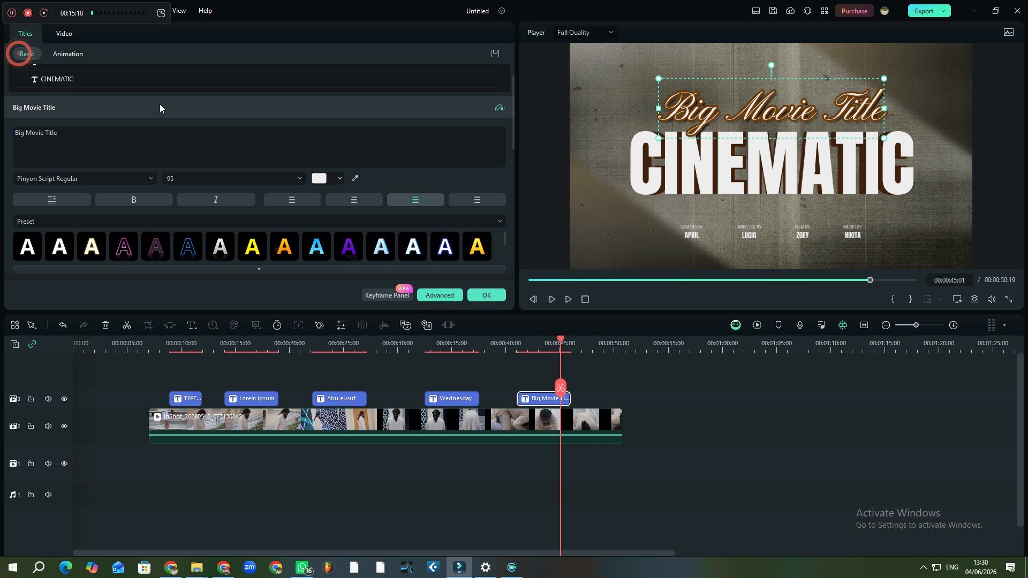
pyautogui.click(455, 253)
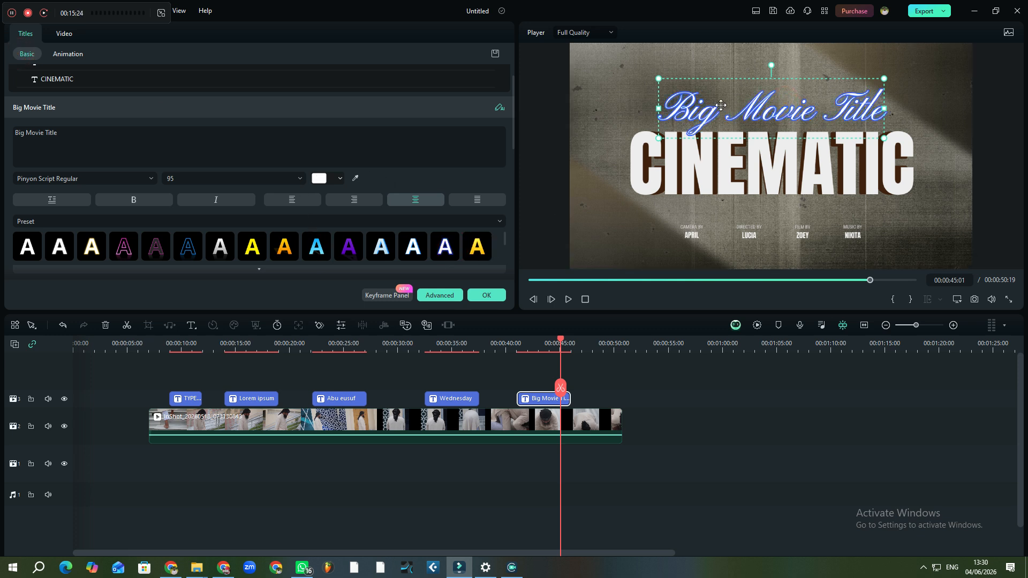
pyautogui.click(69, 138)
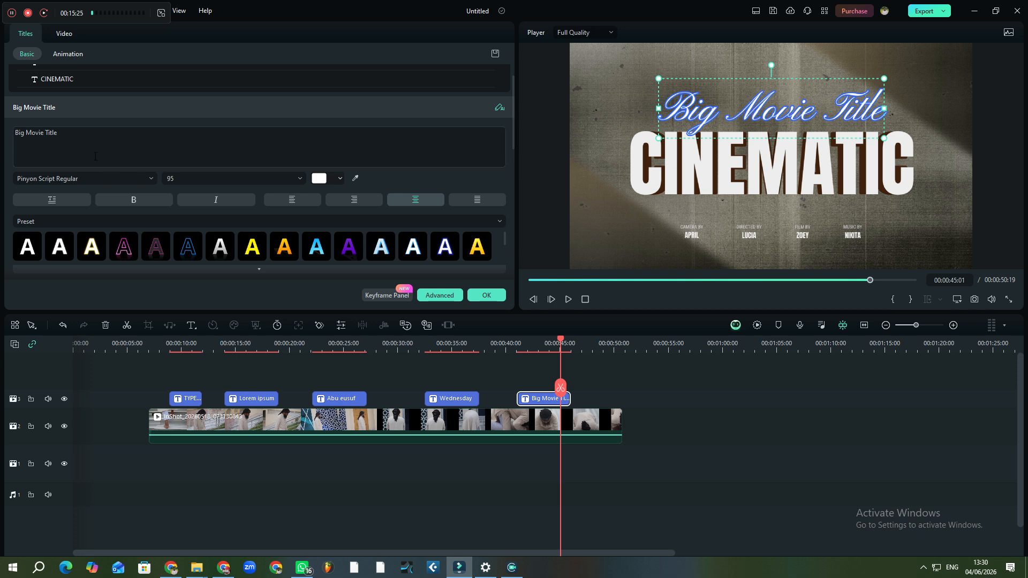
pyautogui.click(77, 132)
pyautogui.press('BackSpace')
pyautogui.press('BackSpace')
pyautogui.press('BackSpace')
pyautogui.press('BackSpace')
pyautogui.press('BackSpace')
pyautogui.press('BackSpace')
pyautogui.press('BackSpace')
pyautogui.press('BackSpace')
pyautogui.press('BackSpace')
pyautogui.press('BackSpace')
pyautogui.press('BackSpace')
pyautogui.press('BackSpace')
pyautogui.press('BackSpace')
pyautogui.press('BackSpace')
pyautogui.press('BackSpace')
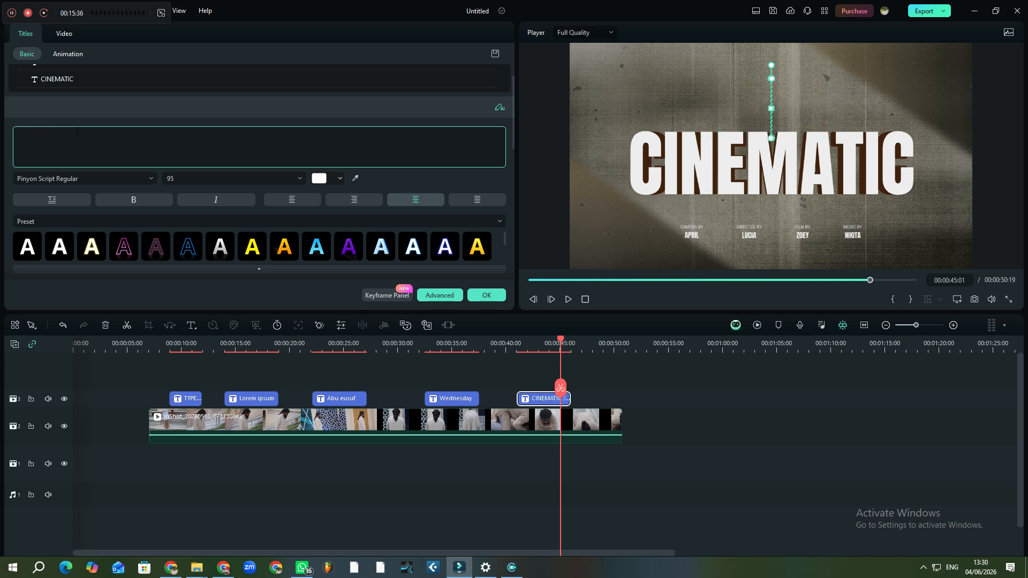
pyautogui.write('a')
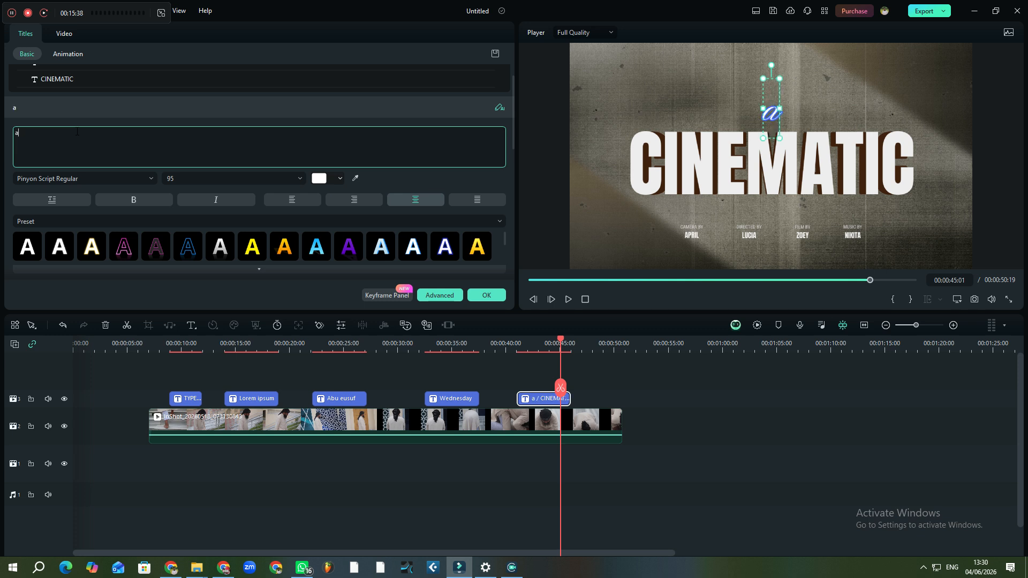
pyautogui.write('n')
pyautogui.press('BackSpace')
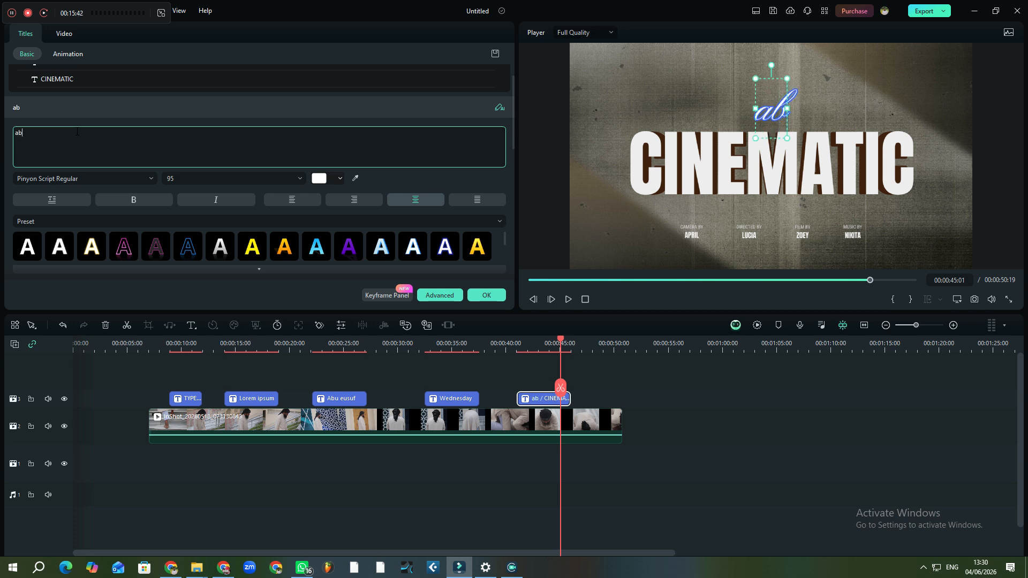
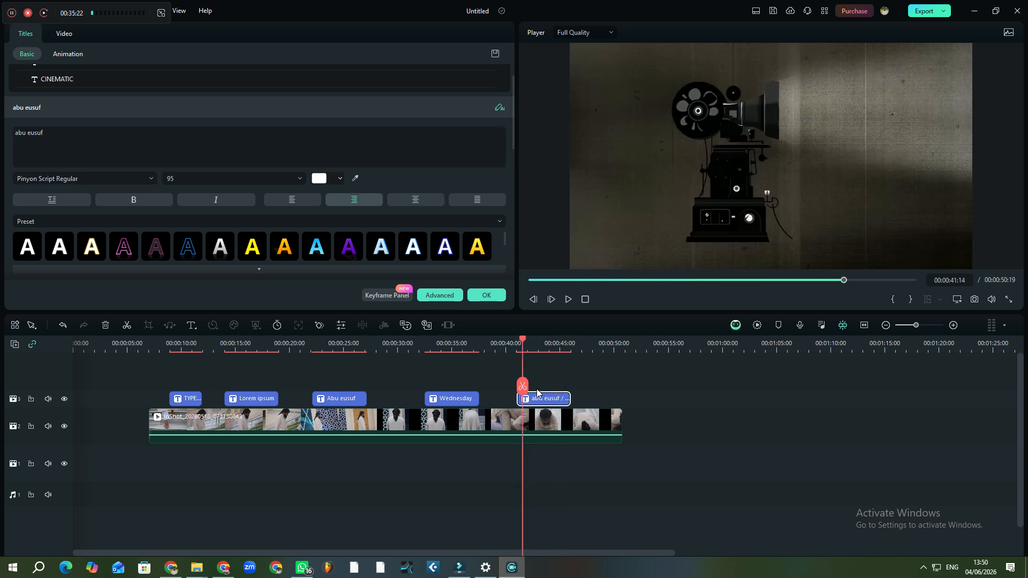
# Play through the cinematic title and stop at 00:00:44:04 with the full title and credits visible
pyautogui.moveTo(523, 386)
pyautogui.mouseDown()
pyautogui.moveTo(569, 395)
pyautogui.moveTo(532, 386)
pyautogui.mouseUp()
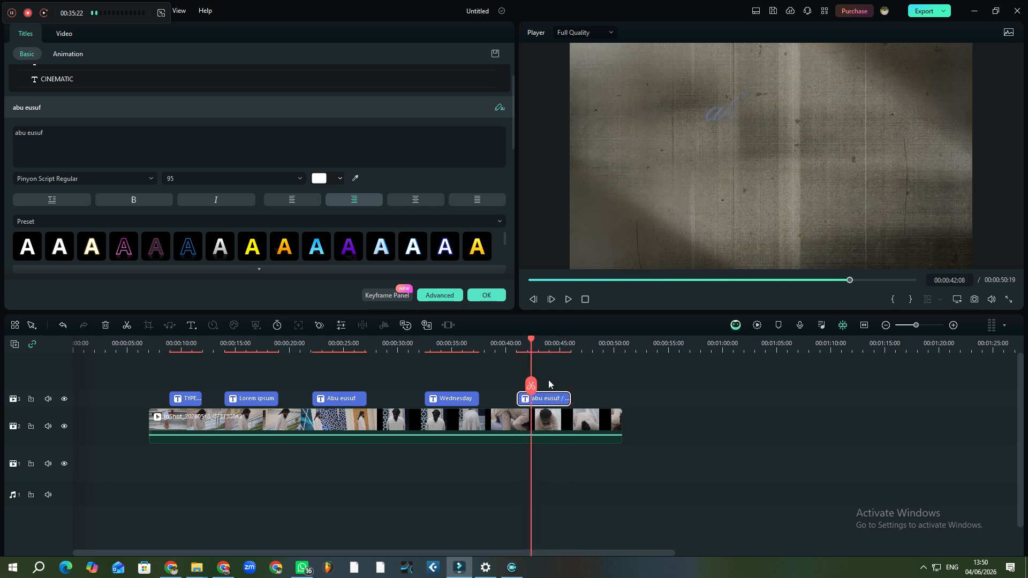
pyautogui.moveTo(531, 387); pyautogui.dragTo(520, 385)
pyautogui.press('space')
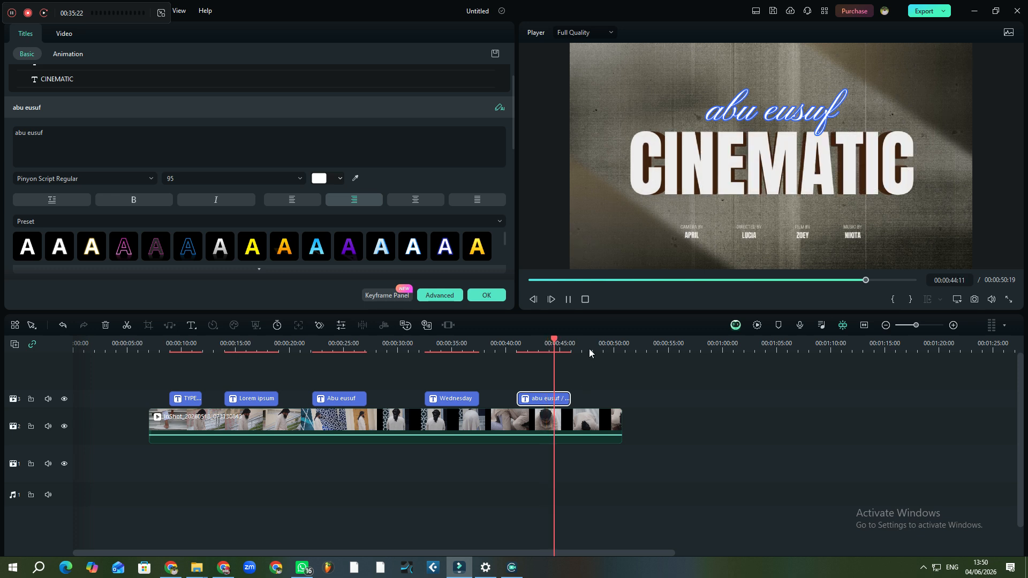
pyautogui.press('space')
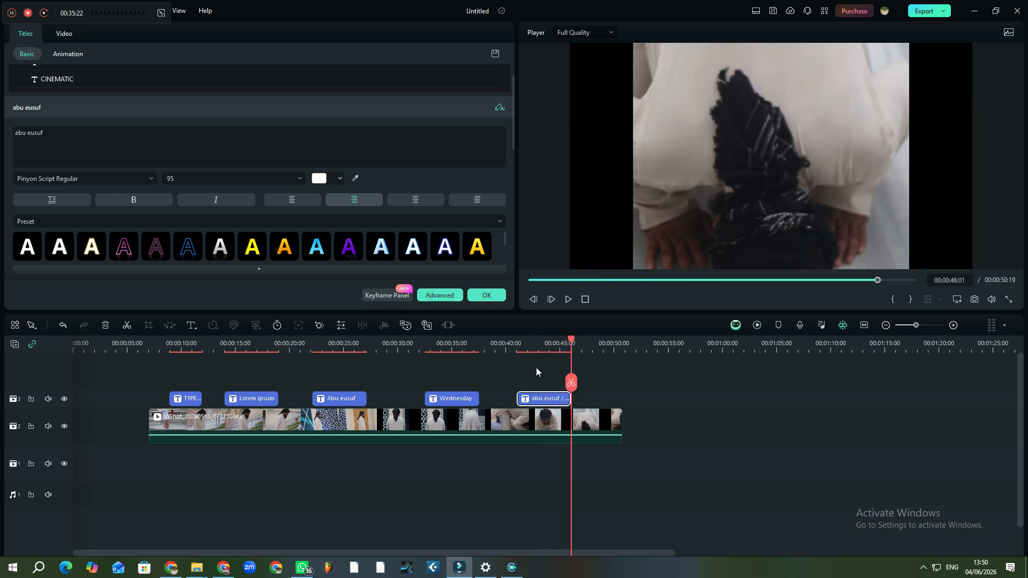
pyautogui.click(533, 345)
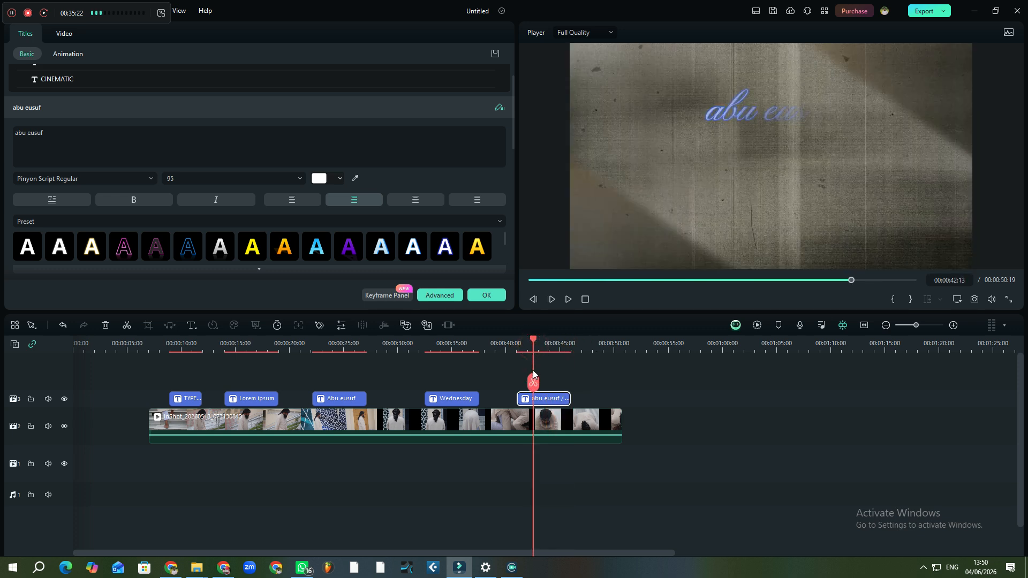
pyautogui.moveTo(533, 381); pyautogui.dragTo(551, 381)
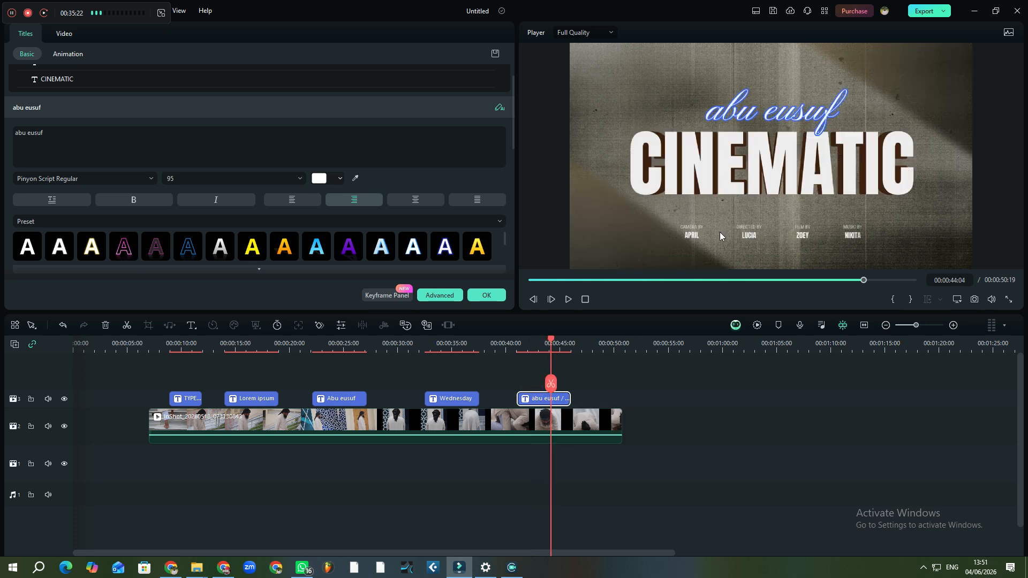
pyautogui.click(692, 235)
# Replace the first credit name APRIL with 'abu'
pyautogui.click(753, 234)
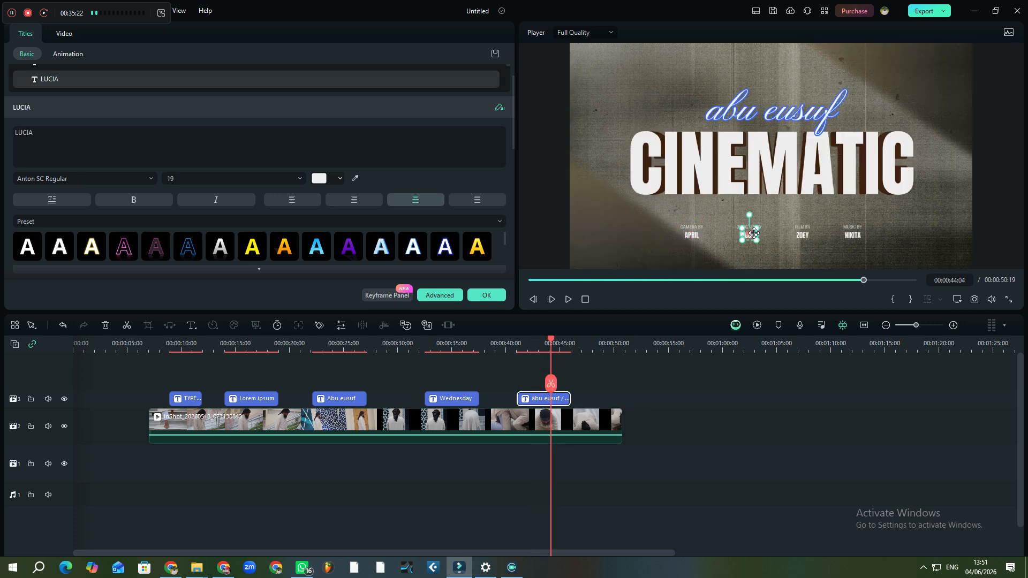
pyautogui.click(803, 235)
pyautogui.click(693, 236)
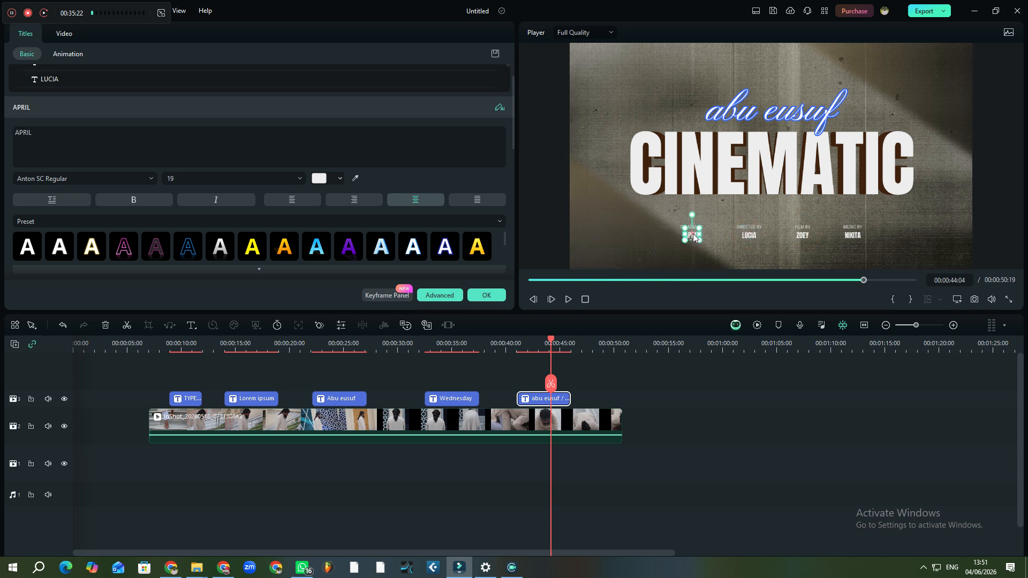
pyautogui.click(31, 132)
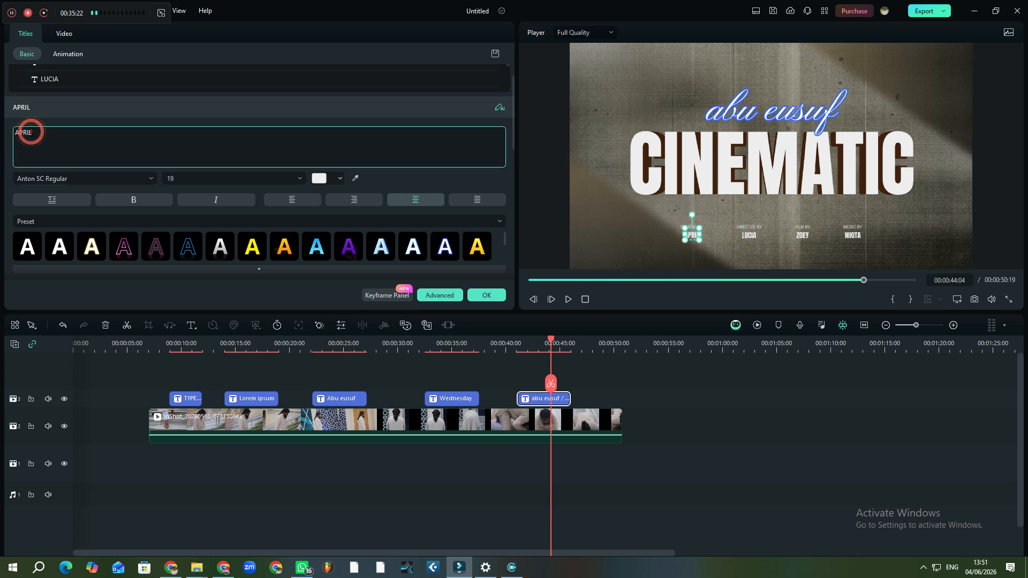
pyautogui.press('BackSpace')
pyautogui.press('BackSpace')
pyautogui.press('BackSpace')
pyautogui.press('BackSpace')
pyautogui.press('BackSpace')
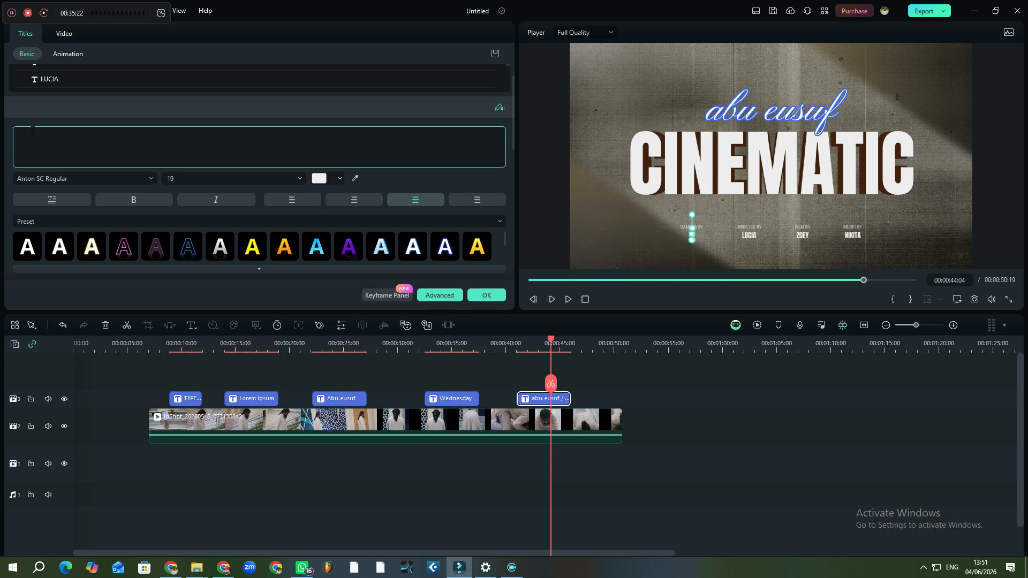
pyautogui.write('abu')
# Trim the CAMERA BY label above it down to 'CAME'
pyautogui.click(713, 244)
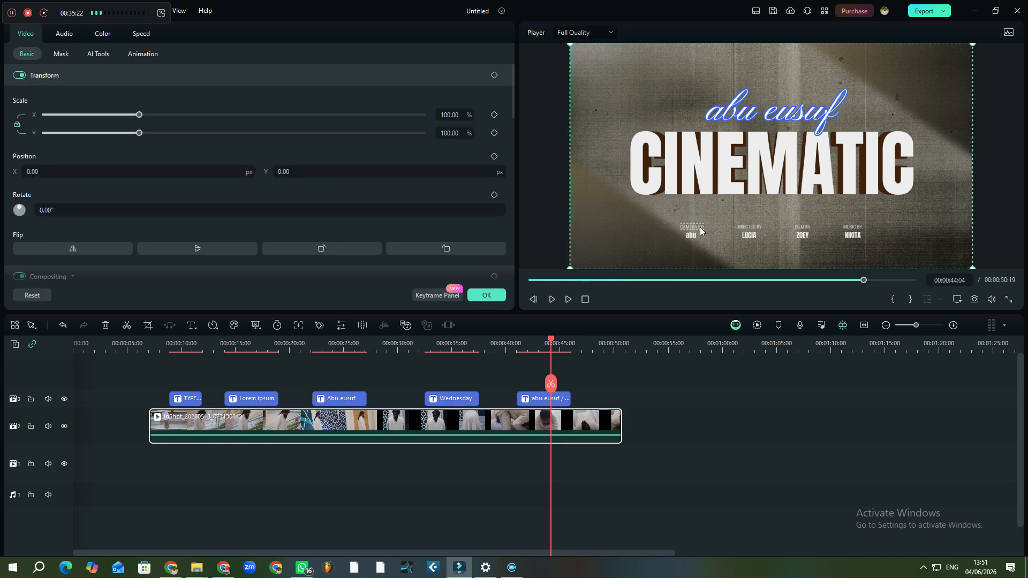
pyautogui.click(698, 228)
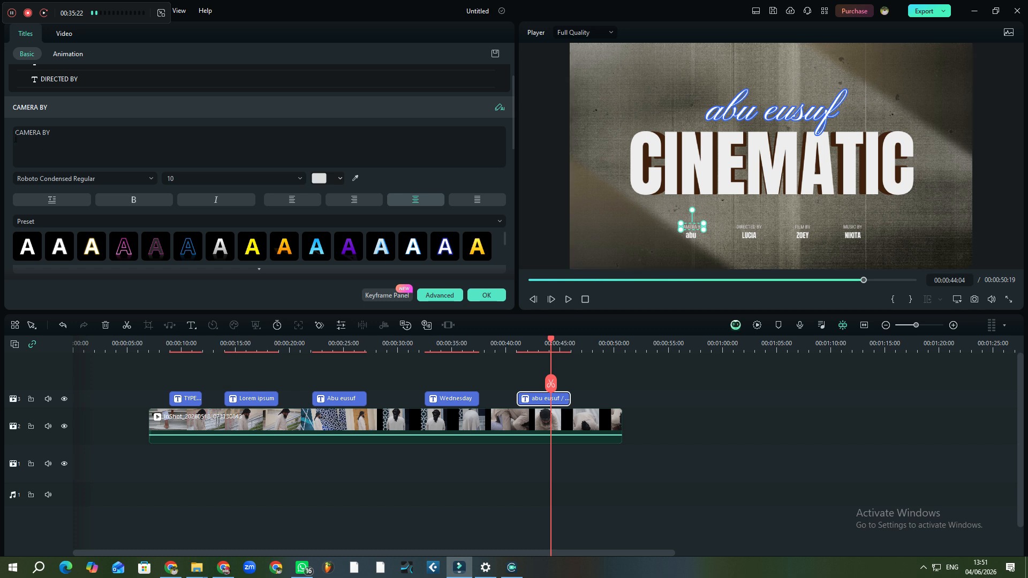
pyautogui.click(94, 137)
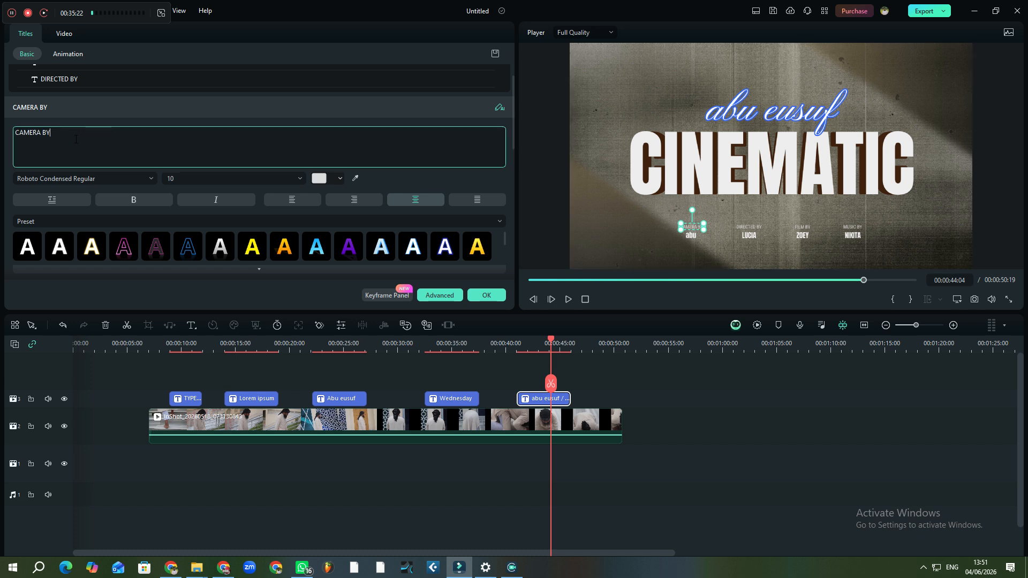
pyautogui.press('BackSpace')
pyautogui.press('BackSpace')
pyautogui.press('BackSpace')
pyautogui.press('BackSpace')
pyautogui.press('BackSpace')
pyautogui.click(788, 185)
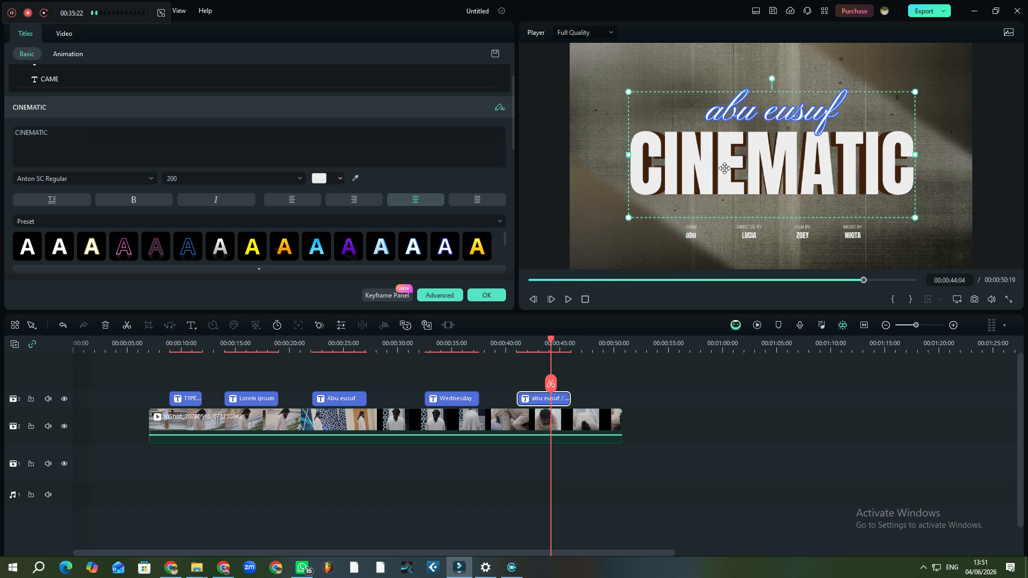
# Move the white CINEMATIC title lower and raise its brown copy behind the script line
pyautogui.moveTo(704, 171); pyautogui.dragTo(716, 270)
pyautogui.click(730, 133)
pyautogui.click(706, 157)
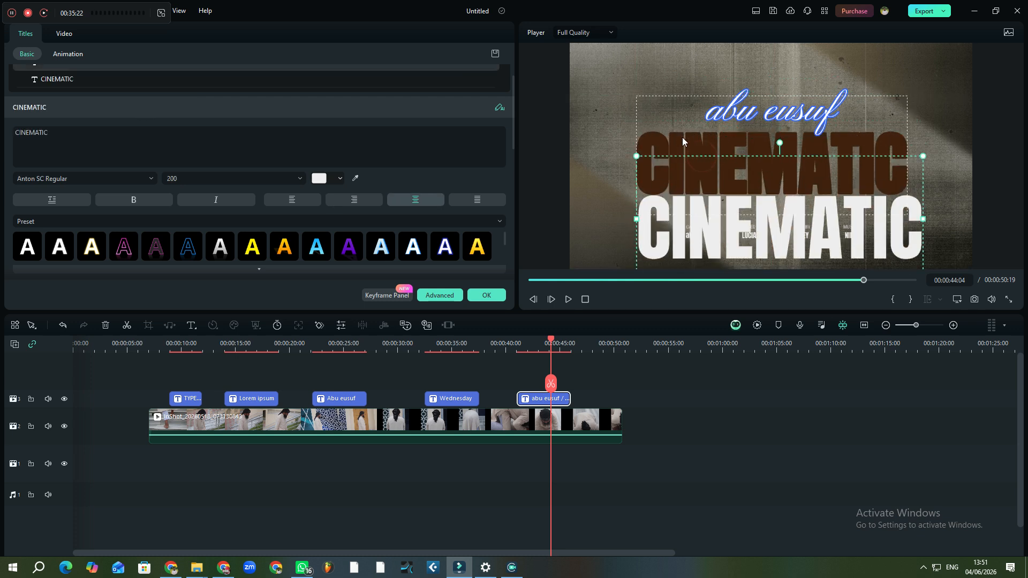
pyautogui.click(678, 137)
pyautogui.moveTo(692, 155); pyautogui.dragTo(680, 114)
pyautogui.click(712, 218)
pyautogui.click(682, 137)
pyautogui.click(94, 139)
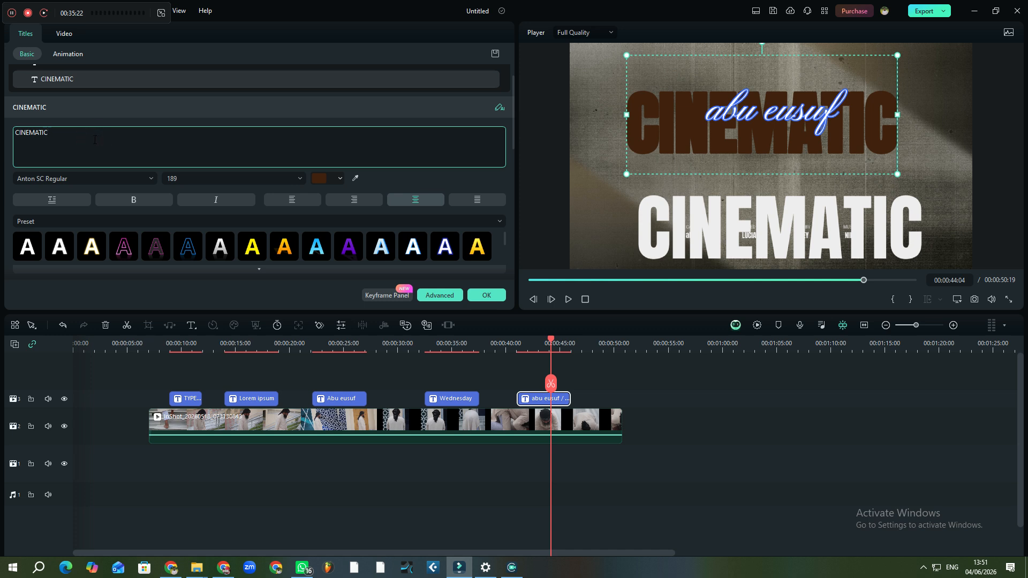
pyautogui.press('BackSpace')
pyautogui.press('BackSpace')
pyautogui.press('BackSpace')
pyautogui.press('BackSpace')
pyautogui.press('BackSpace')
pyautogui.press('BackSpace')
pyautogui.press('BackSpace')
pyautogui.press('BackSpace')
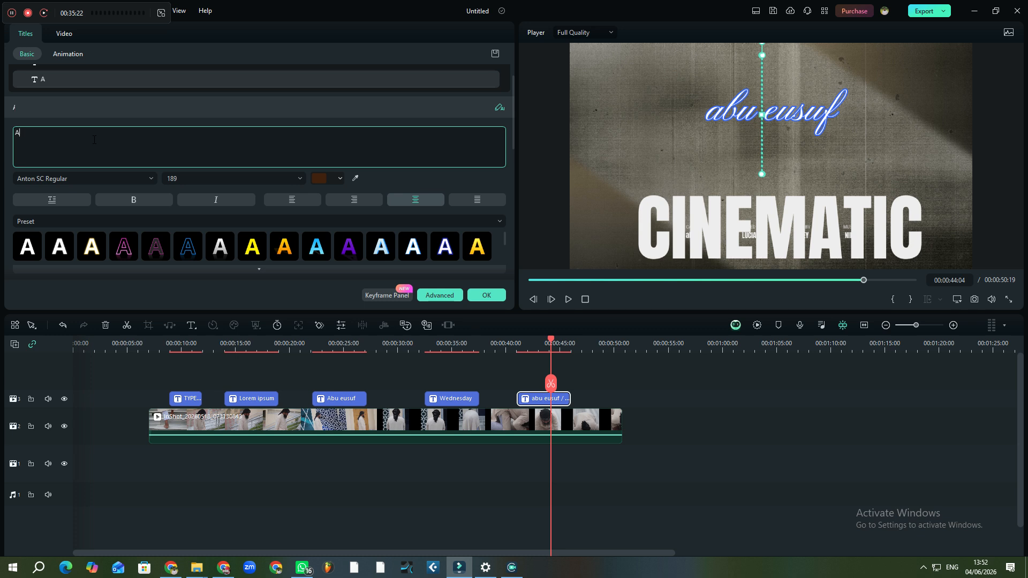
pyautogui.write('n')
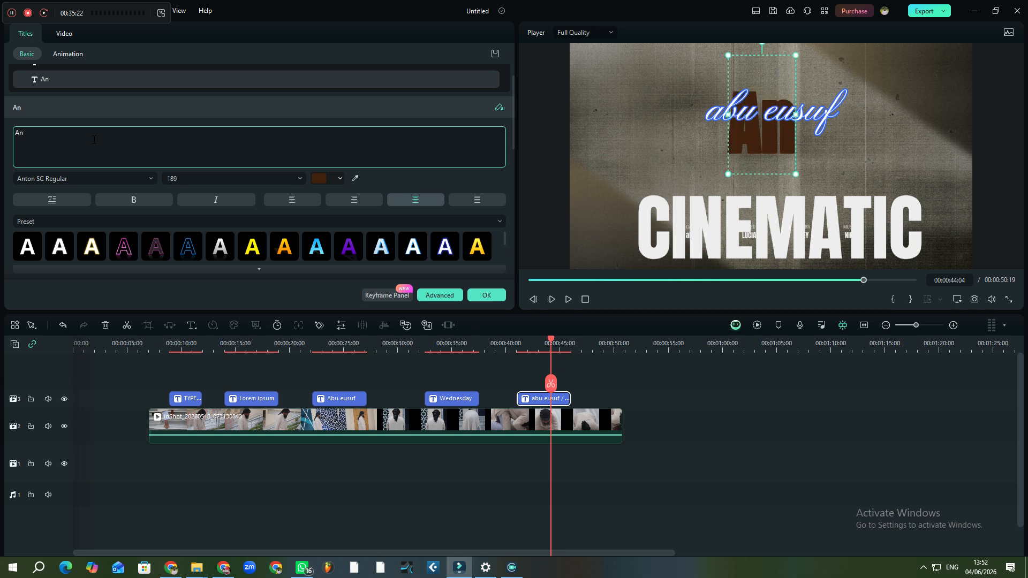
pyautogui.press('BackSpace')
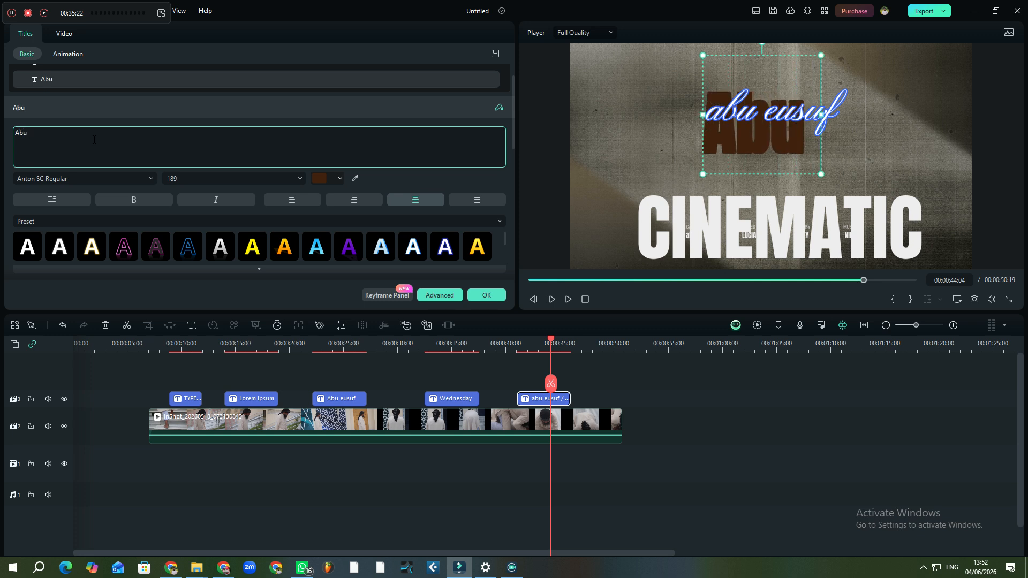
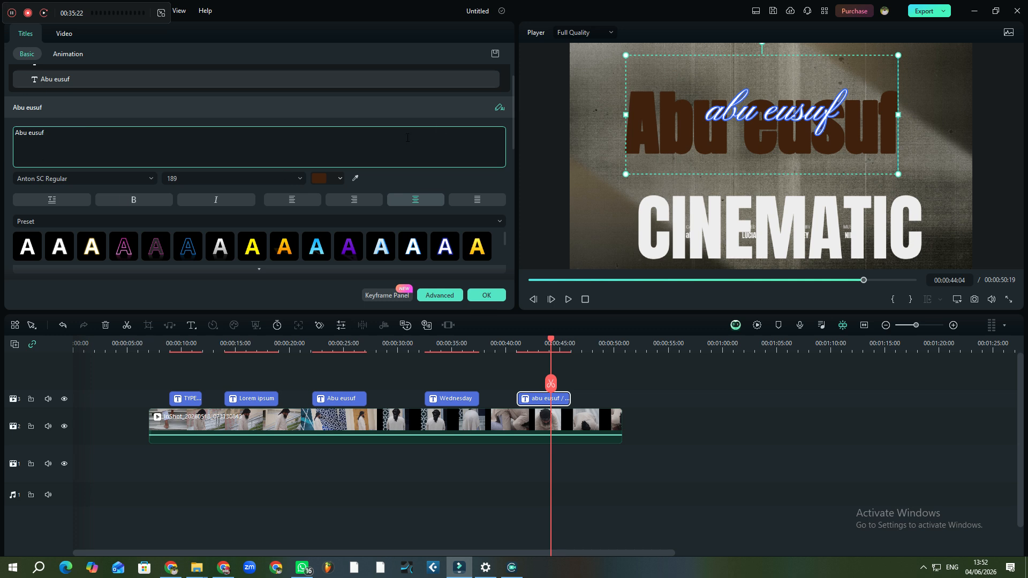
pyautogui.click(680, 129)
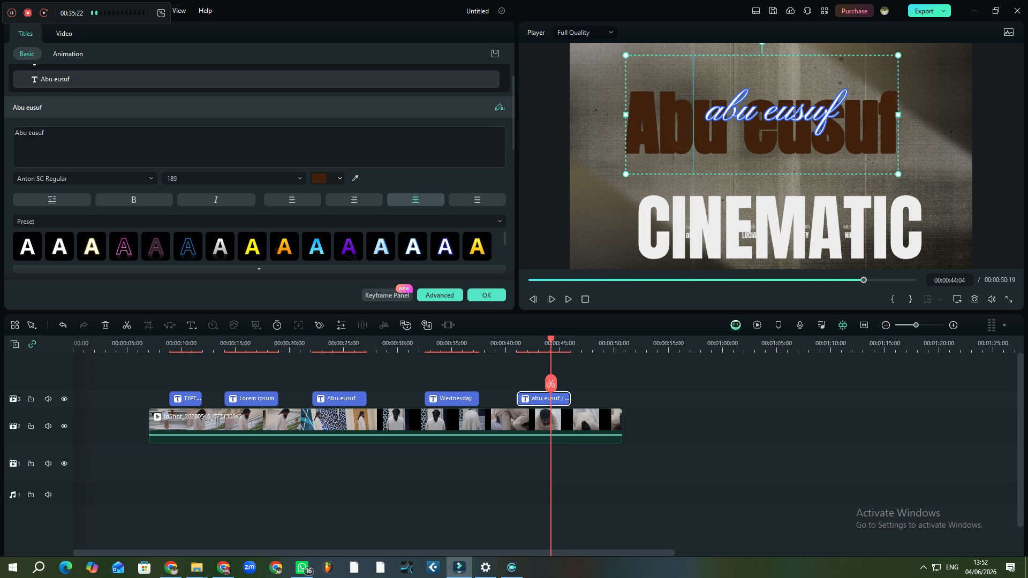
pyautogui.click(718, 237)
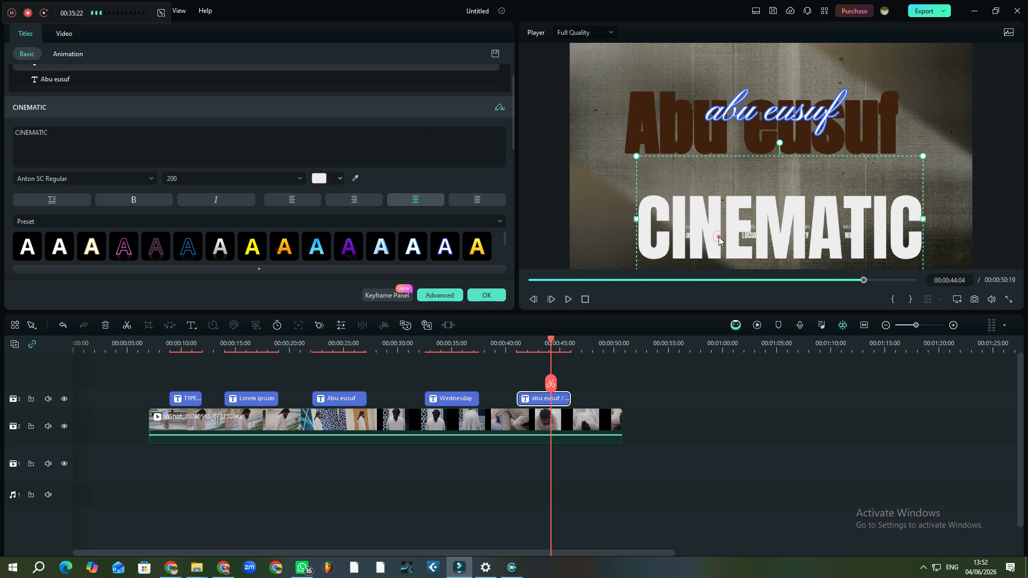
pyautogui.click(88, 136)
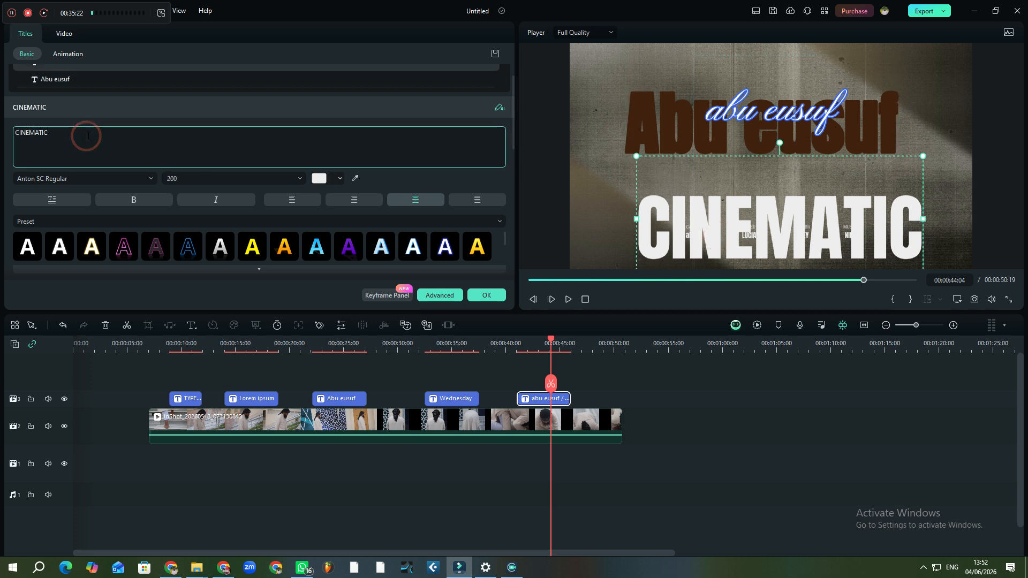
pyautogui.press('BackSpace')
pyautogui.press('BackSpace')
pyautogui.press('BackSpace')
pyautogui.press('BackSpace')
pyautogui.press('BackSpace')
pyautogui.press('BackSpace')
pyautogui.press('BackSpace')
pyautogui.press('BackSpace')
pyautogui.press('BackSpace')
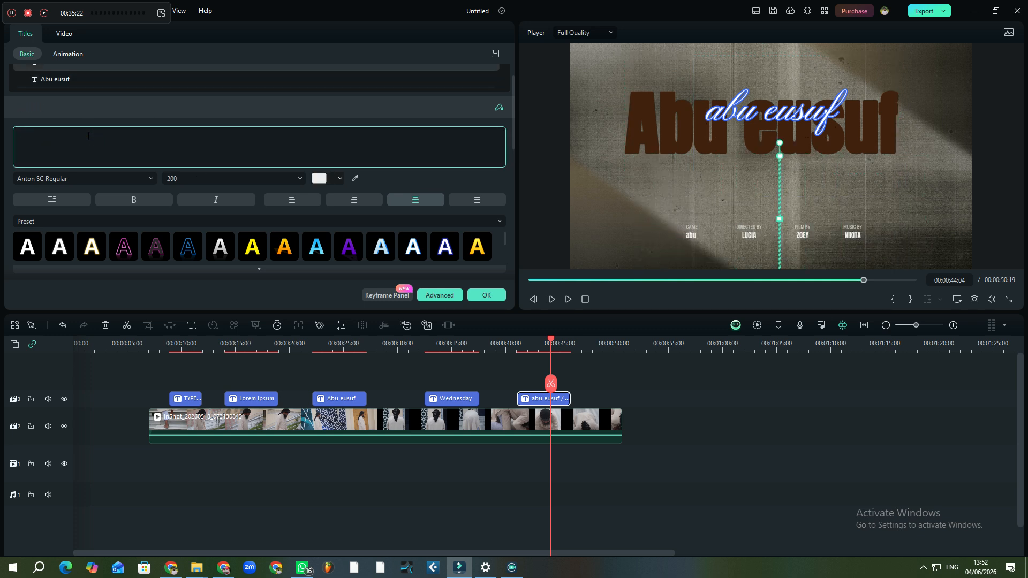
pyautogui.write('a')
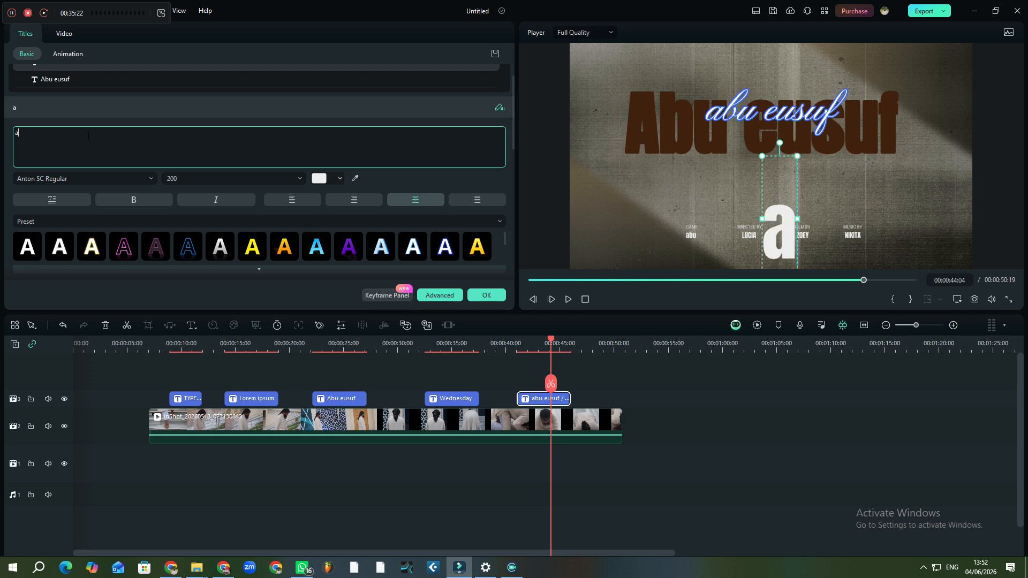
pyautogui.press('BackSpace')
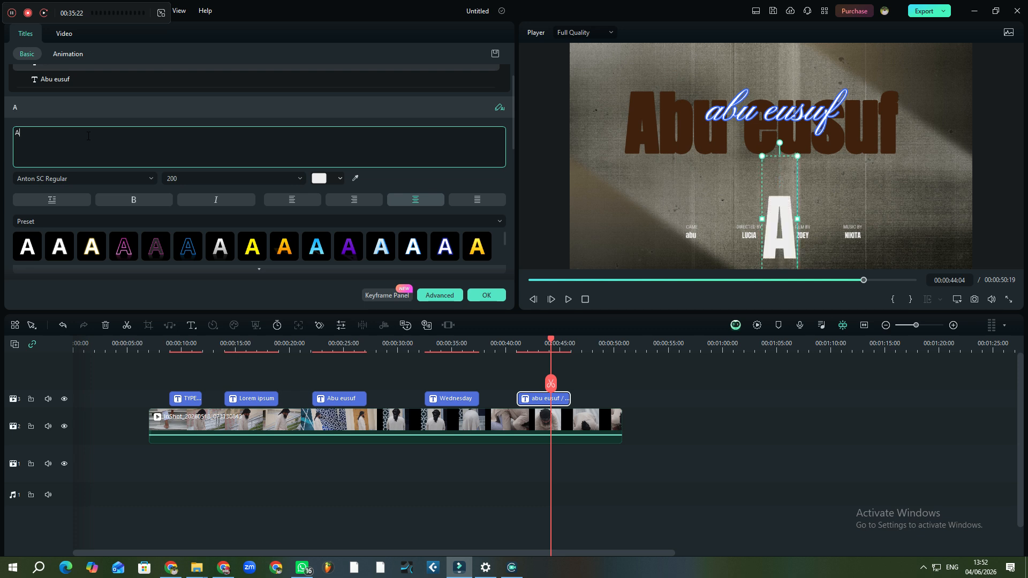
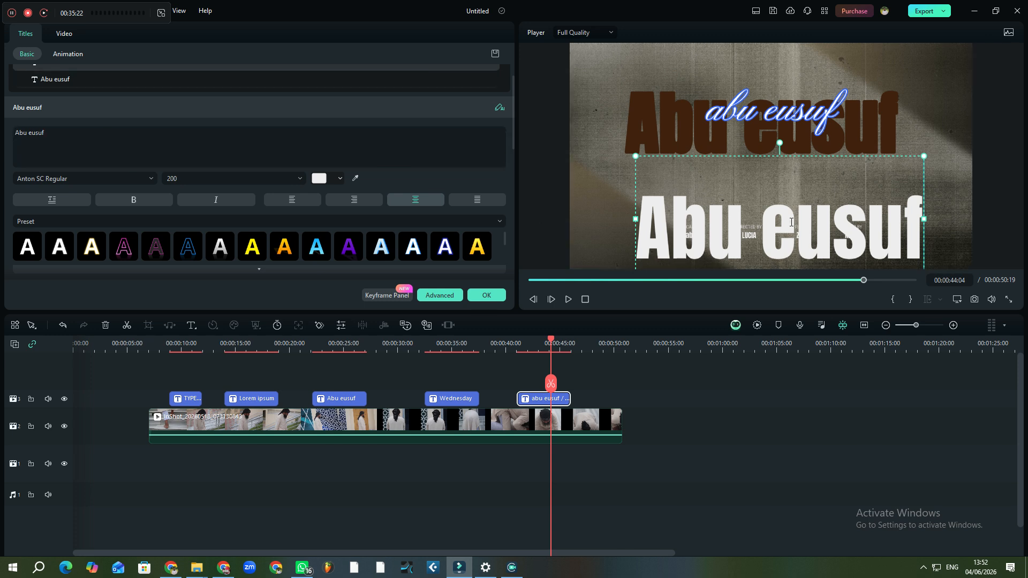
pyautogui.moveTo(791, 222); pyautogui.dragTo(774, 161)
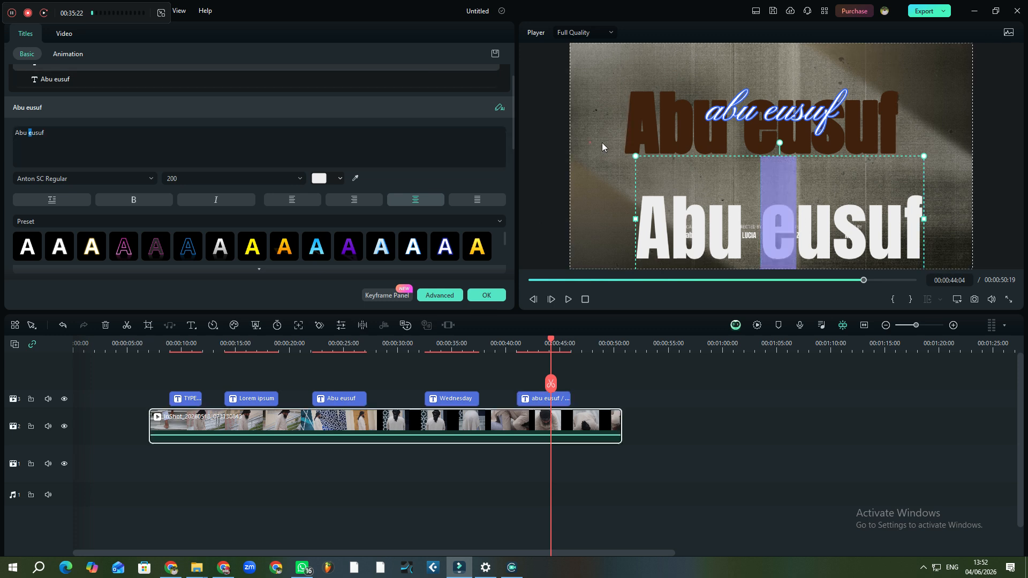
pyautogui.click(590, 142)
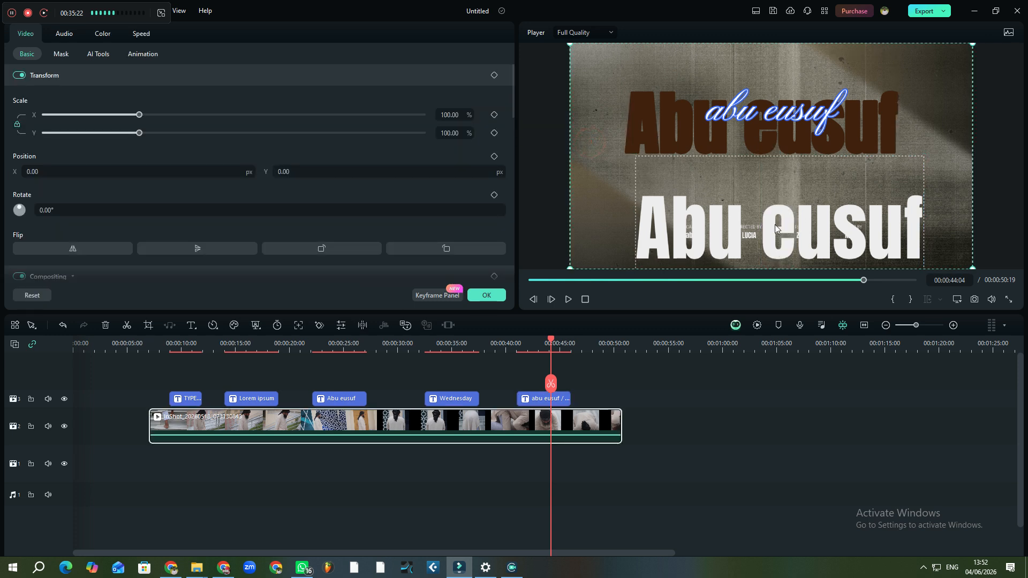
pyautogui.click(753, 226)
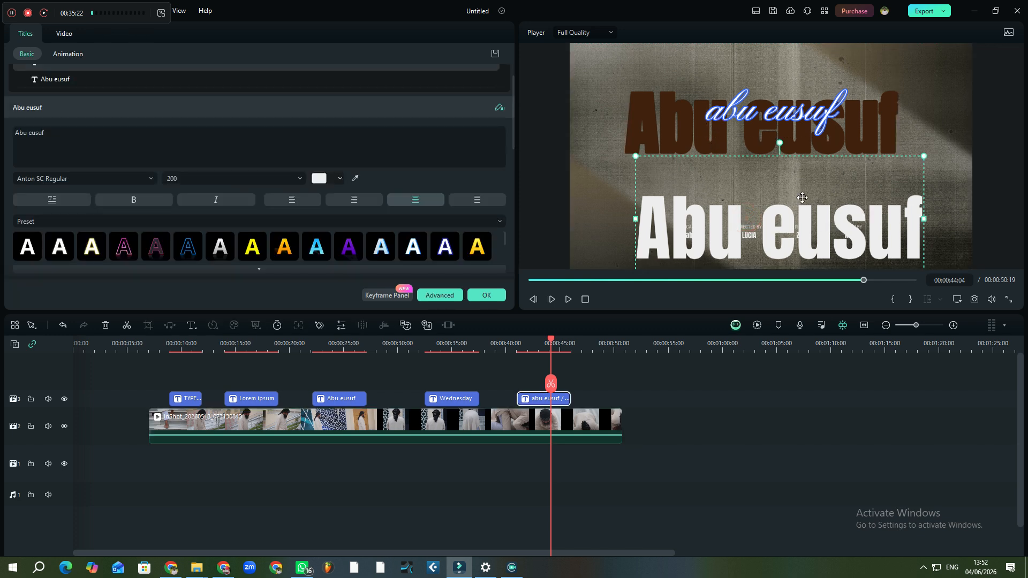
pyautogui.click(808, 215)
pyautogui.moveTo(808, 215); pyautogui.dragTo(795, 118)
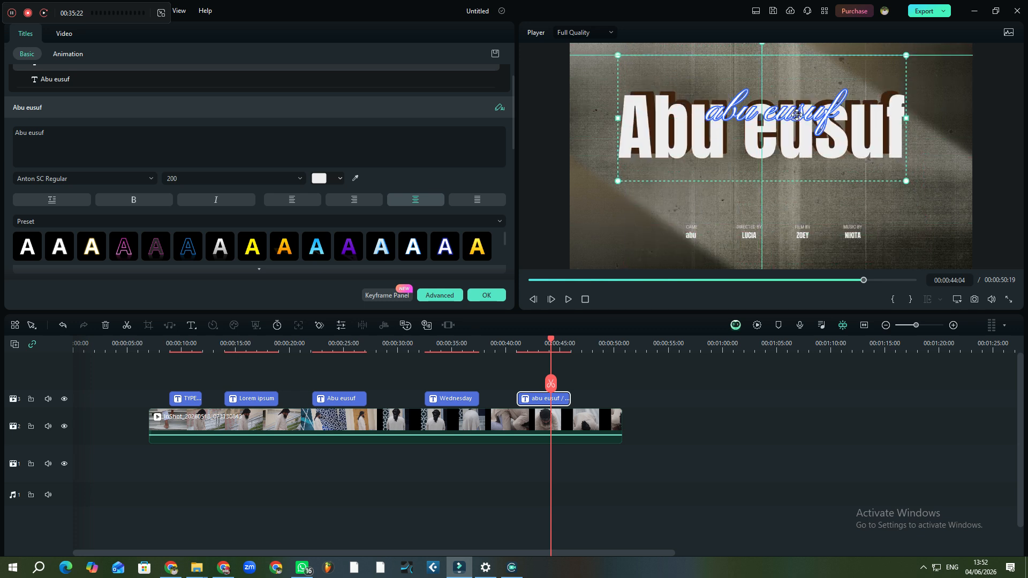
pyautogui.click(821, 198)
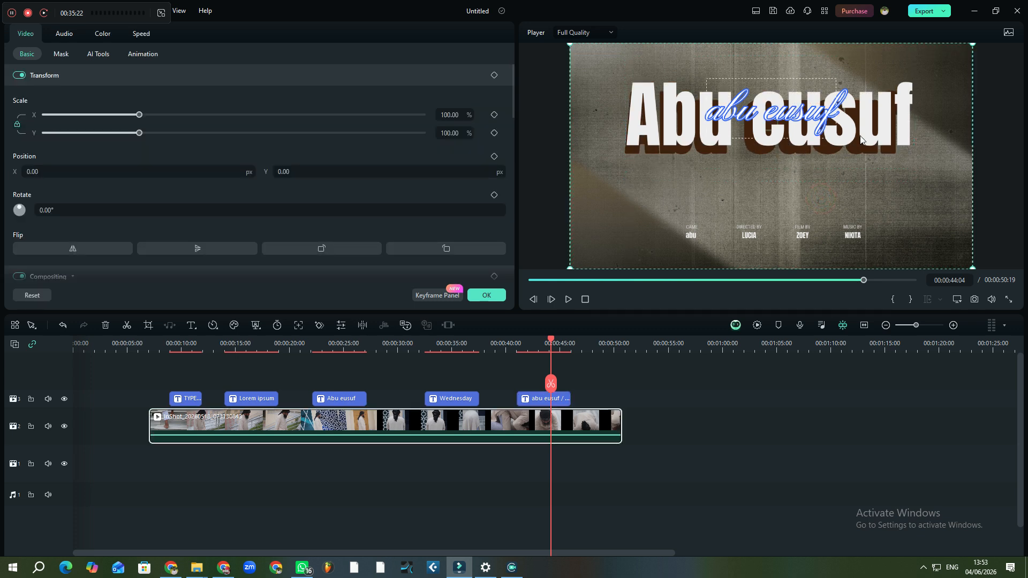
pyautogui.click(791, 126)
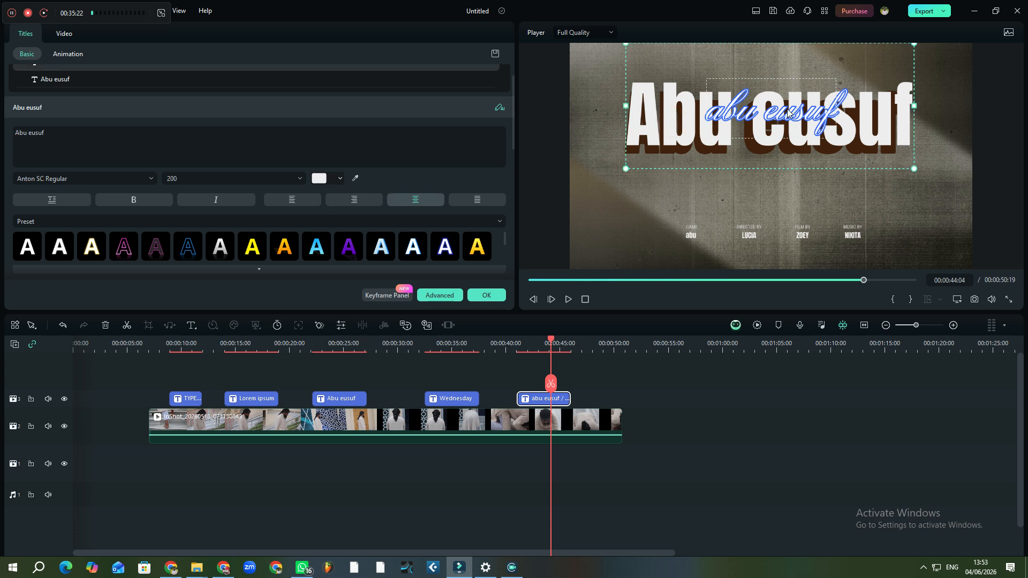
pyautogui.moveTo(787, 108); pyautogui.dragTo(785, 61)
pyautogui.moveTo(798, 129); pyautogui.dragTo(798, 196)
pyautogui.moveTo(789, 116); pyautogui.dragTo(797, 138)
pyautogui.moveTo(797, 190); pyautogui.dragTo(792, 143)
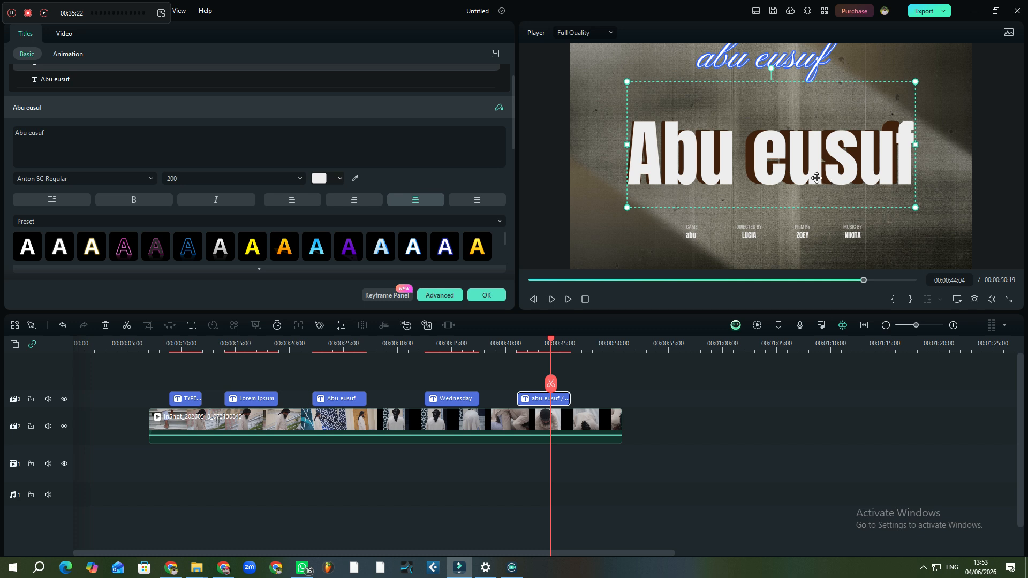
pyautogui.click(754, 115)
pyautogui.click(257, 248)
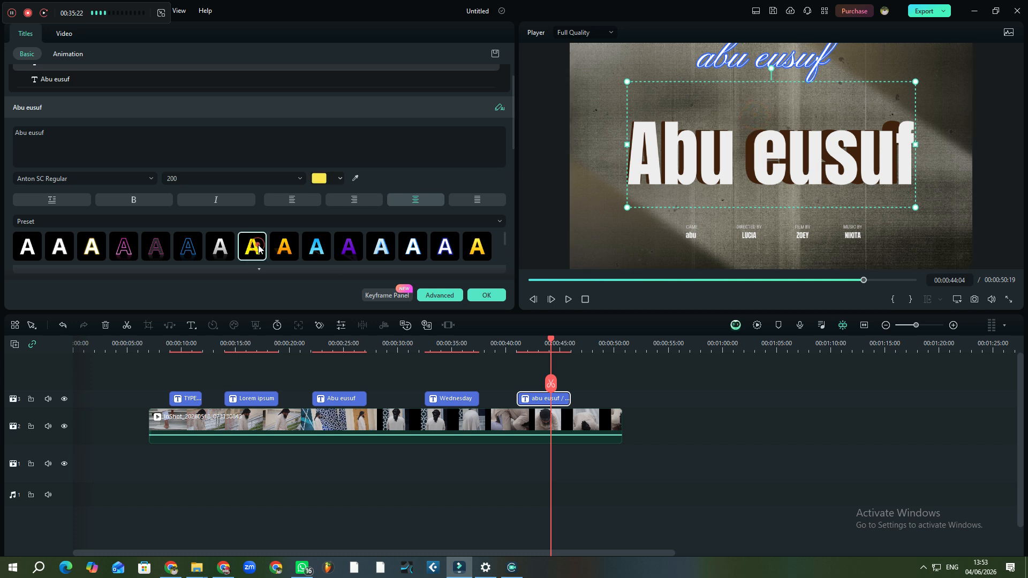
pyautogui.click(285, 246)
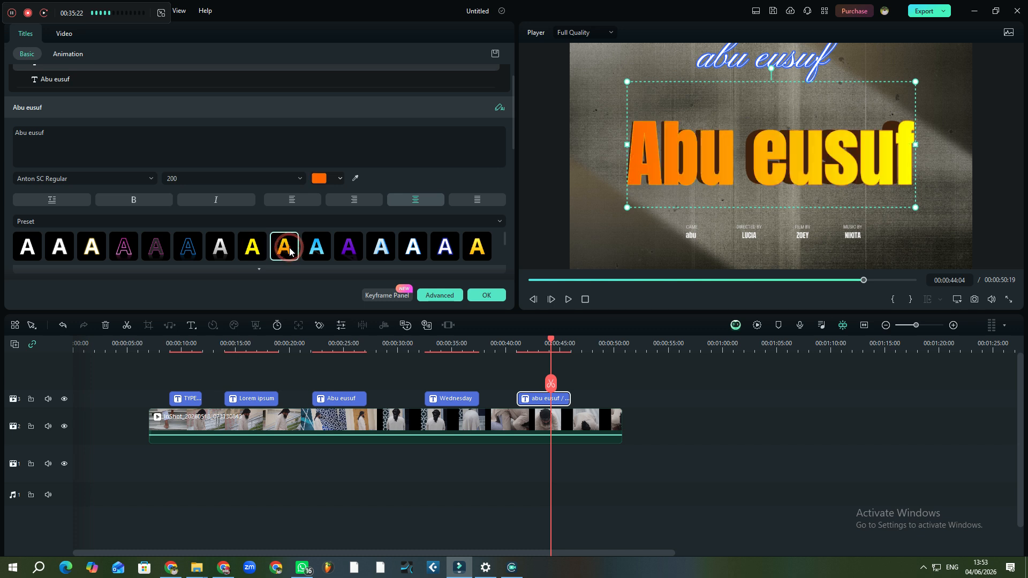
pyautogui.click(477, 247)
pyautogui.click(445, 247)
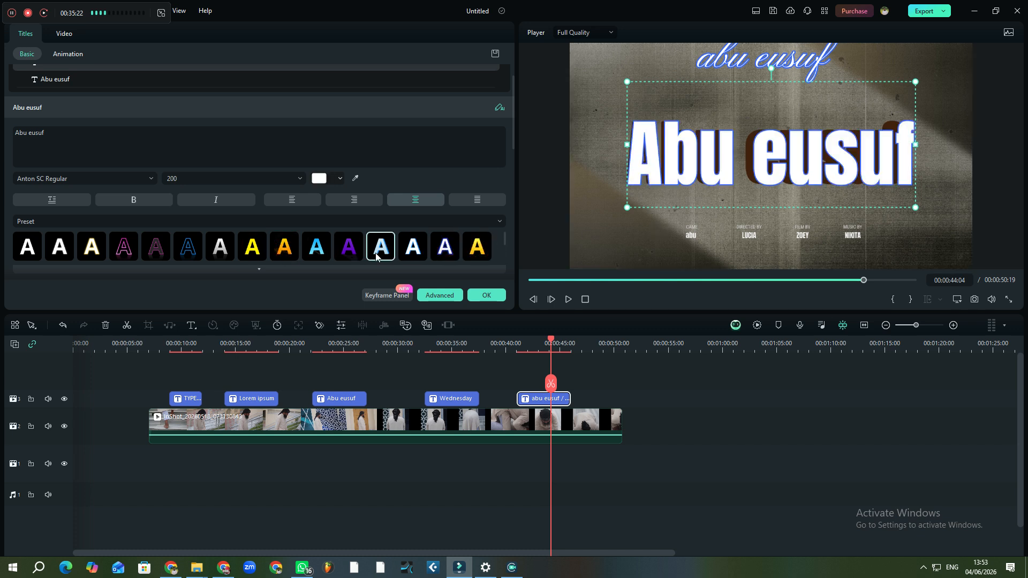
pyautogui.click(129, 247)
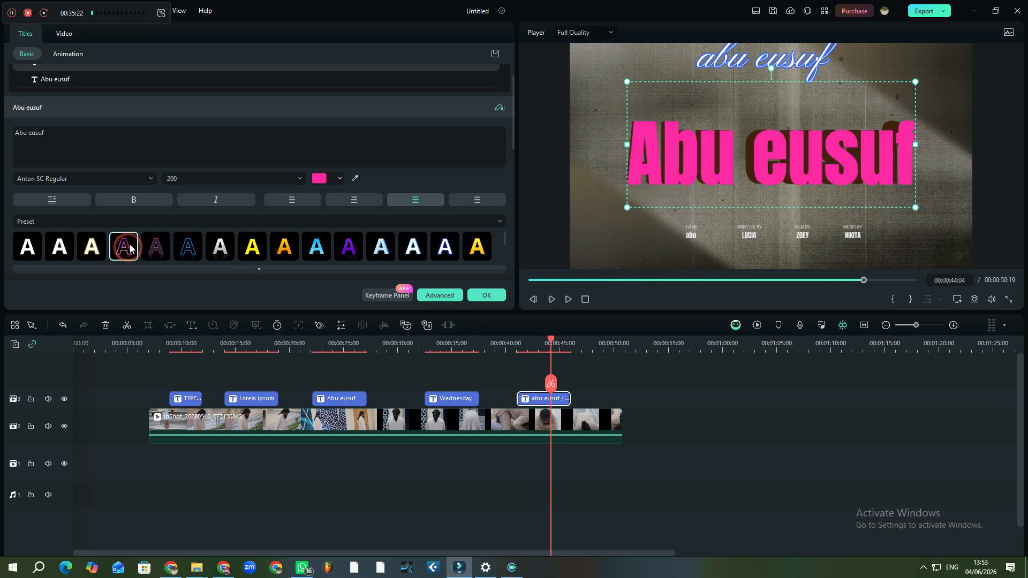
pyautogui.click(199, 258)
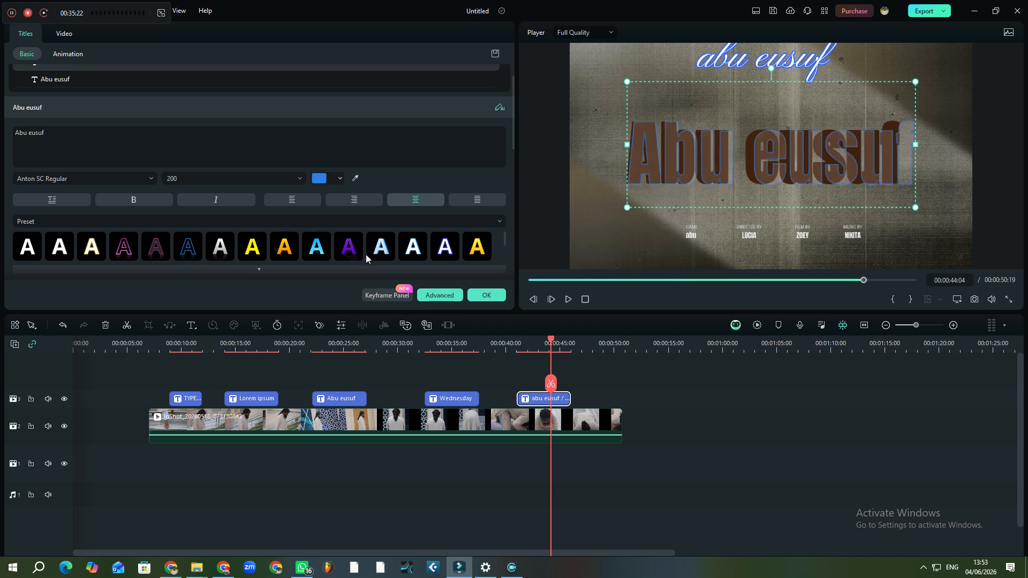
pyautogui.click(381, 256)
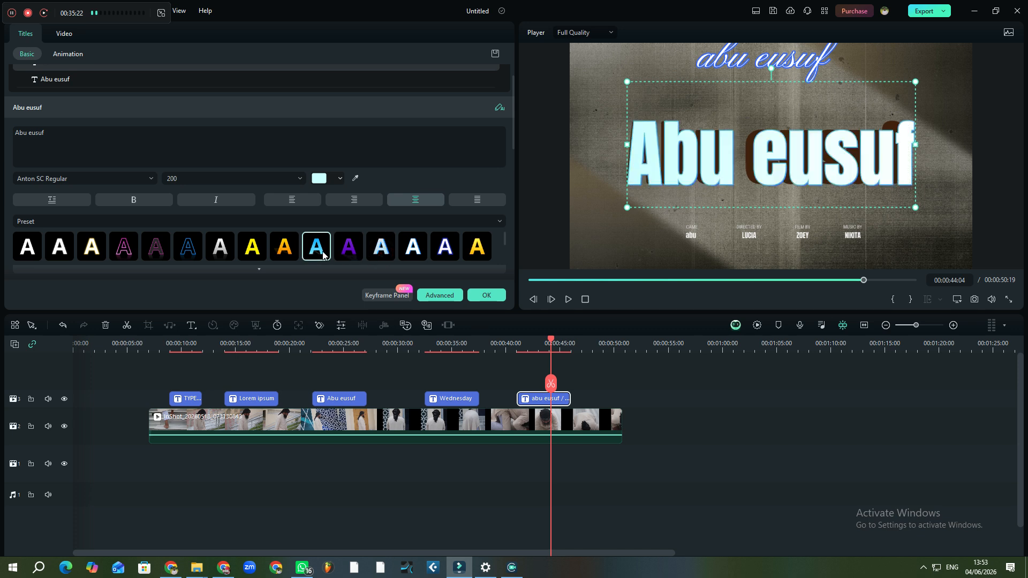
pyautogui.click(347, 252)
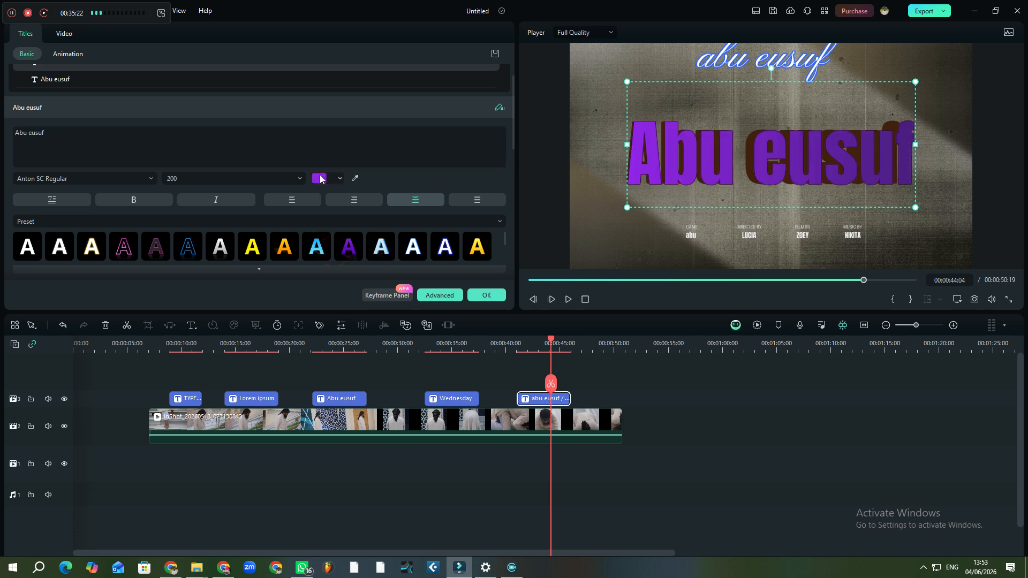
pyautogui.click(320, 178)
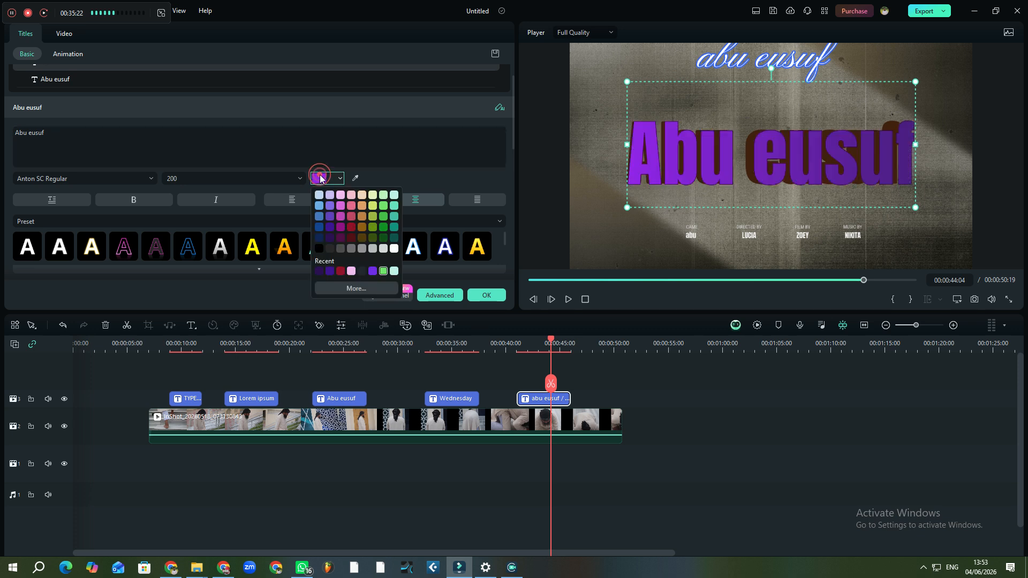
pyautogui.click(256, 245)
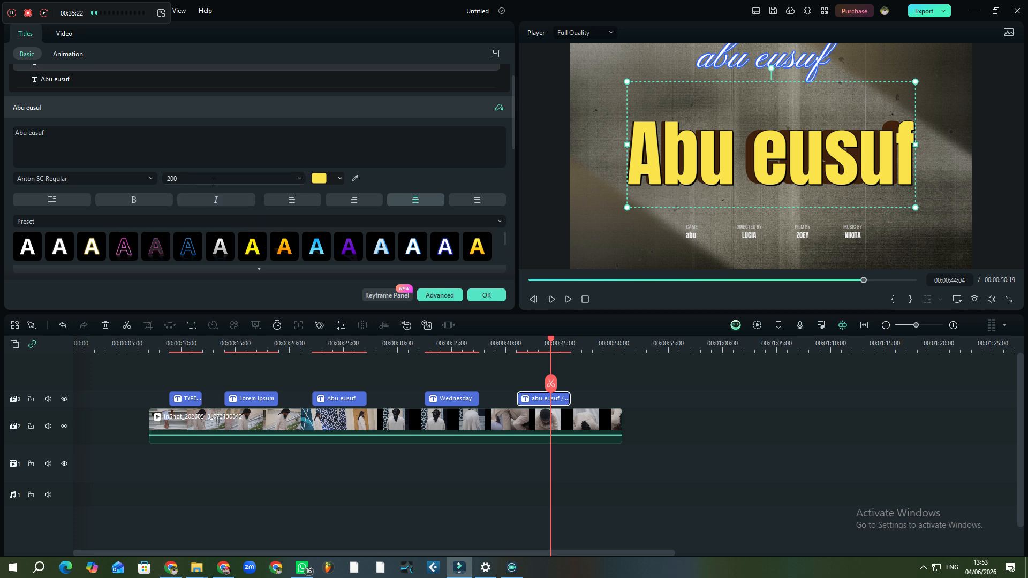
pyautogui.click(296, 179)
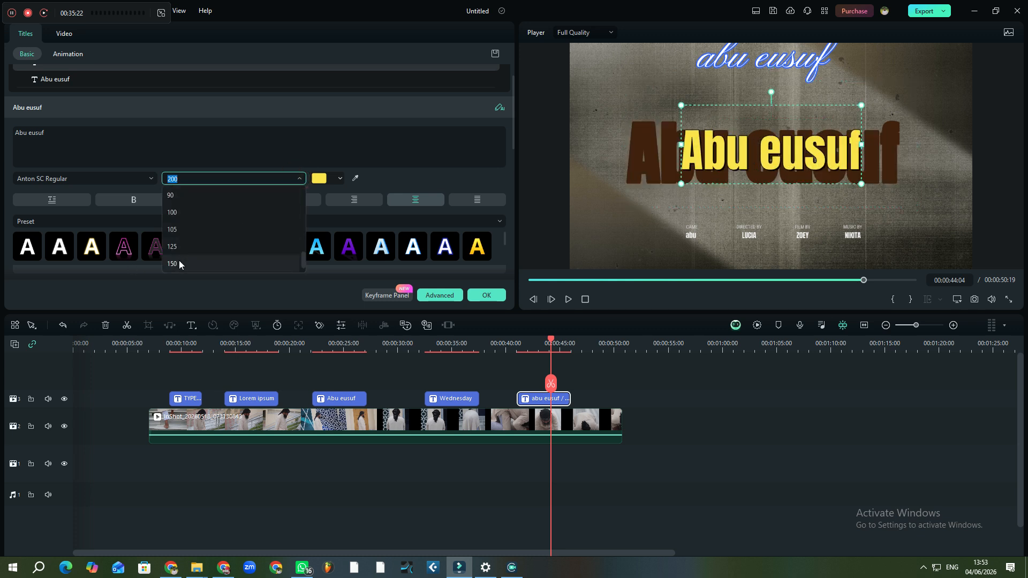
pyautogui.click(179, 262)
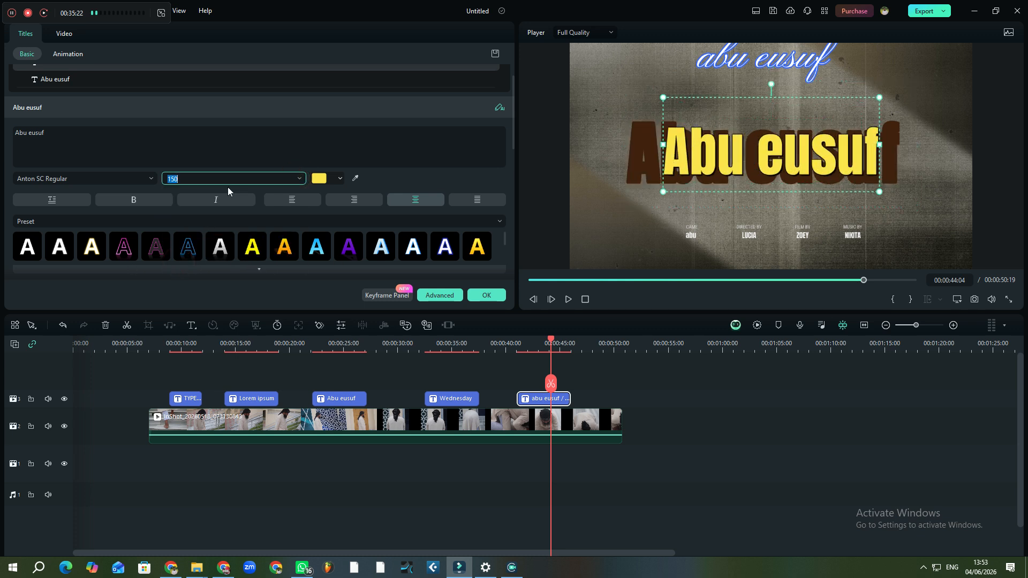
pyautogui.click(276, 154)
pyautogui.click(415, 188)
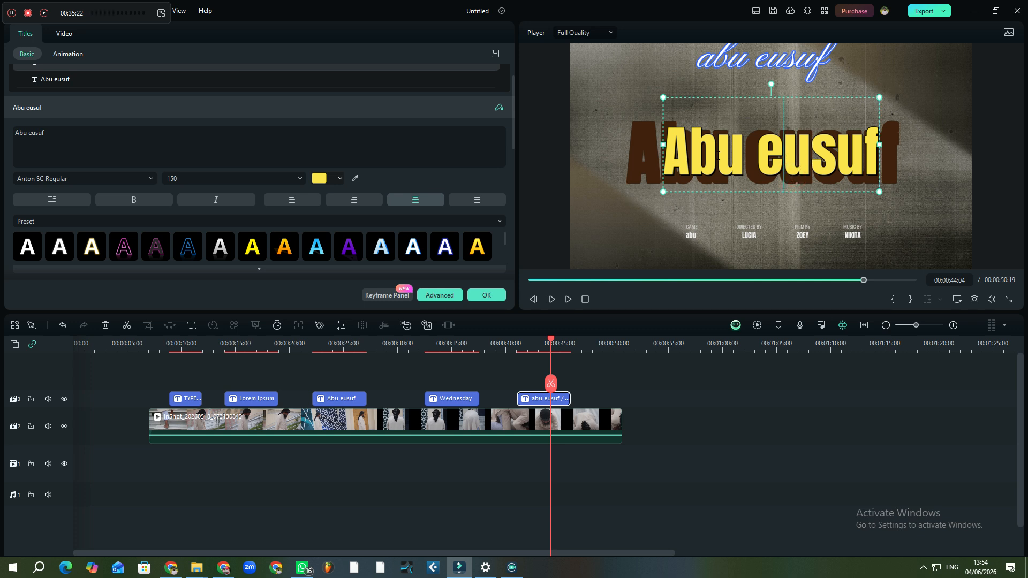
pyautogui.click(133, 87)
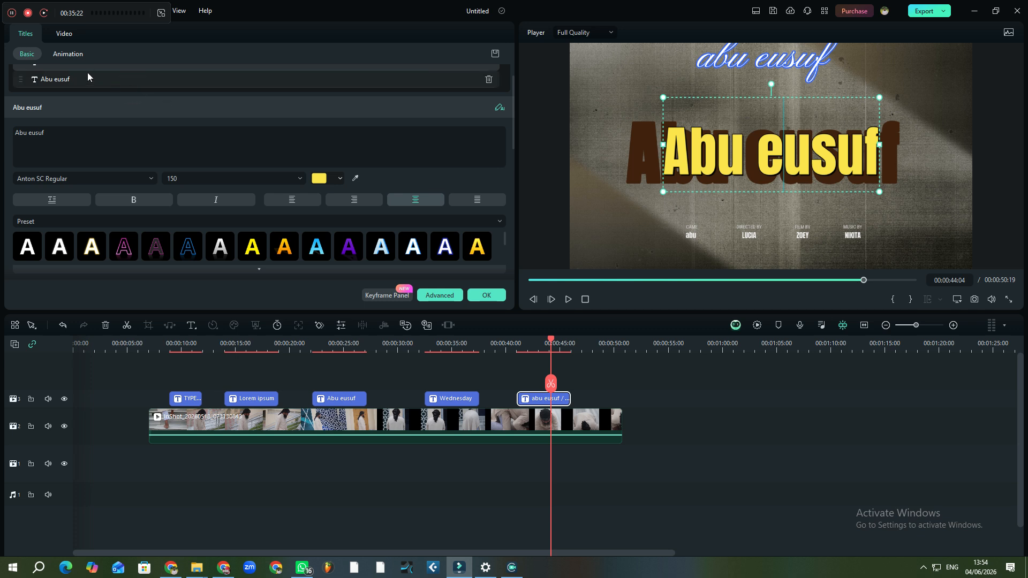
pyautogui.click(38, 106)
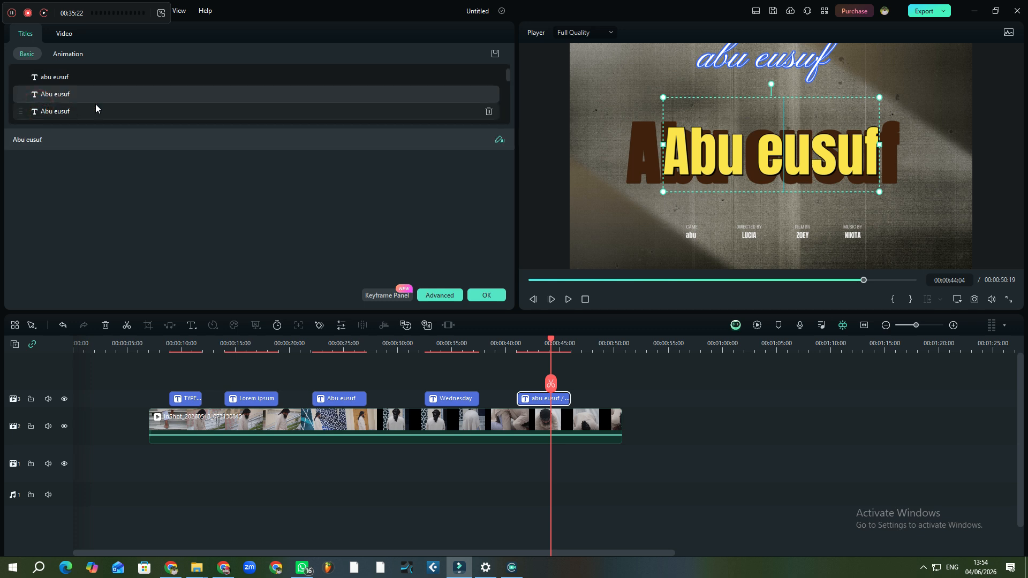
pyautogui.click(70, 79)
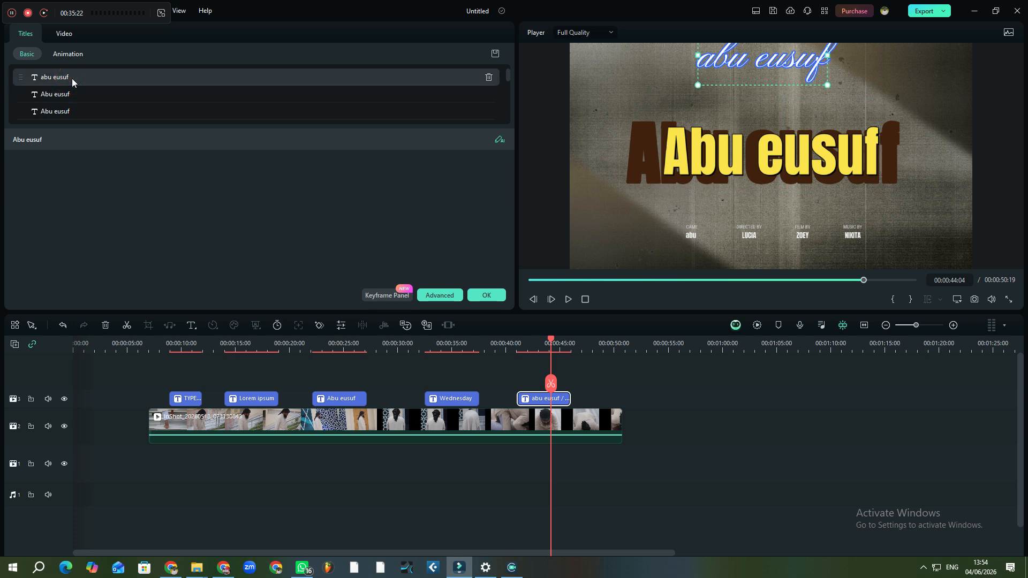
pyautogui.click(68, 93)
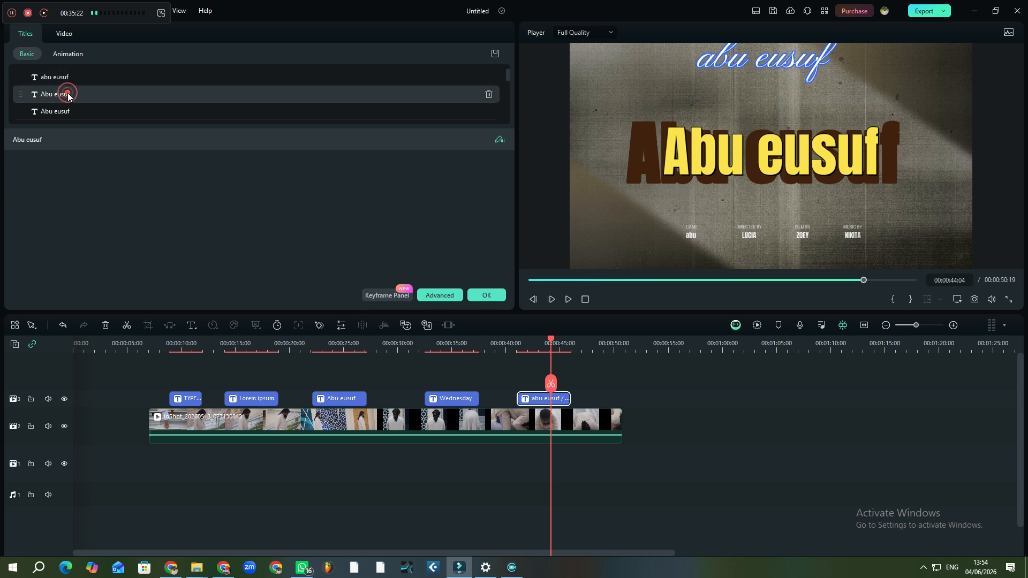
pyautogui.click(53, 113)
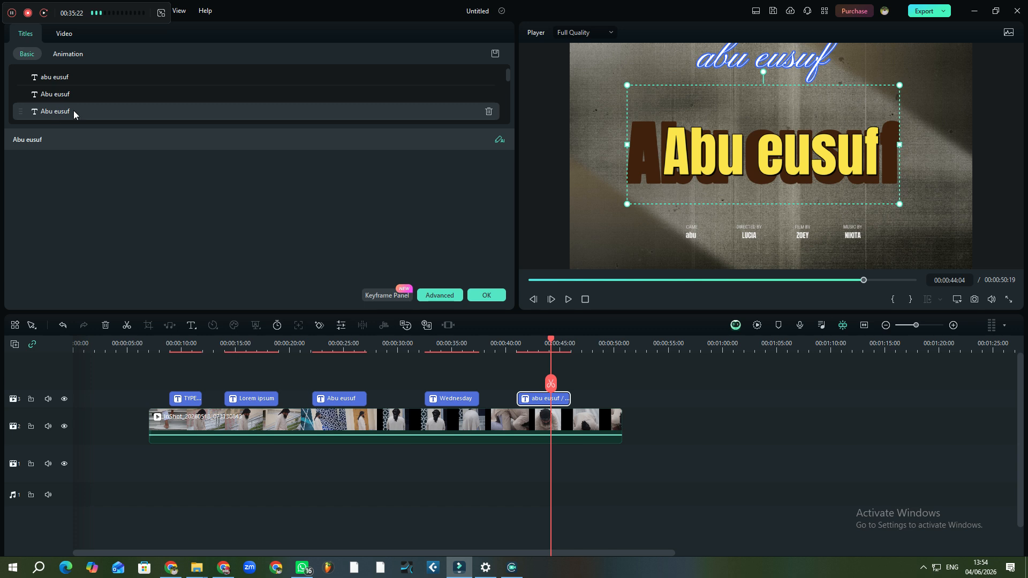
pyautogui.click(627, 166)
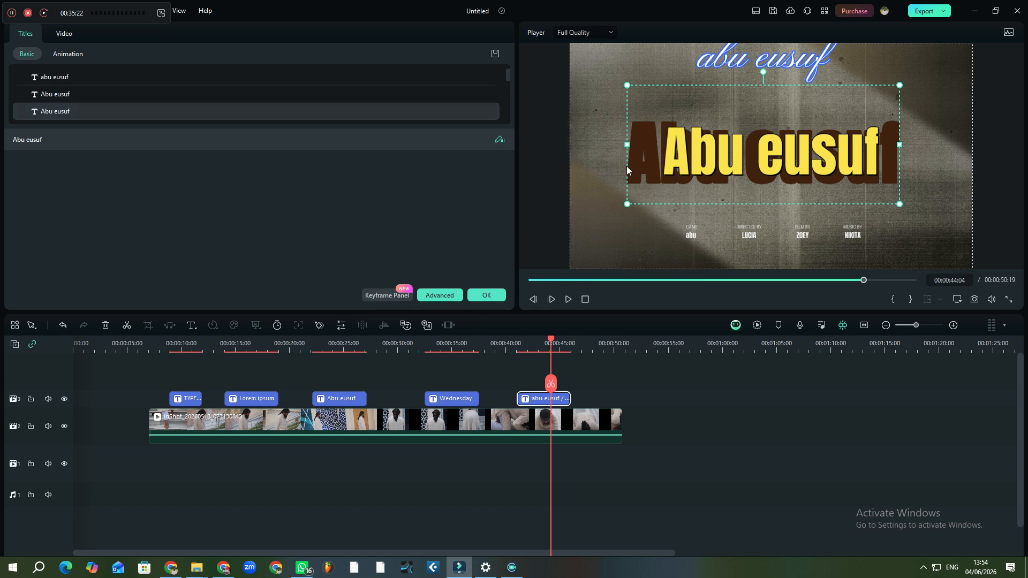
pyautogui.click(796, 140)
pyautogui.moveTo(796, 140); pyautogui.dragTo(801, 272)
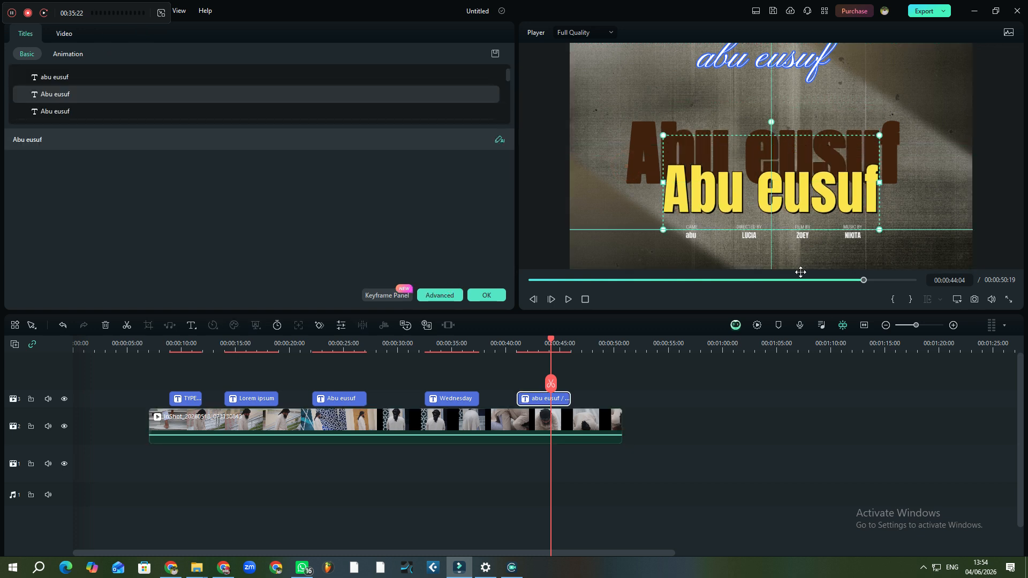
pyautogui.click(724, 138)
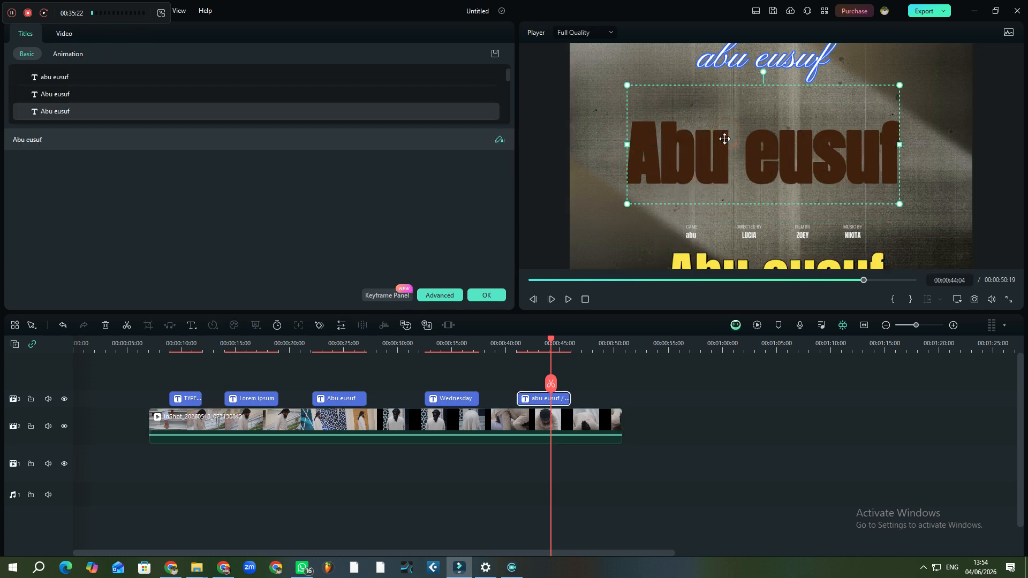
pyautogui.doubleClick(725, 141)
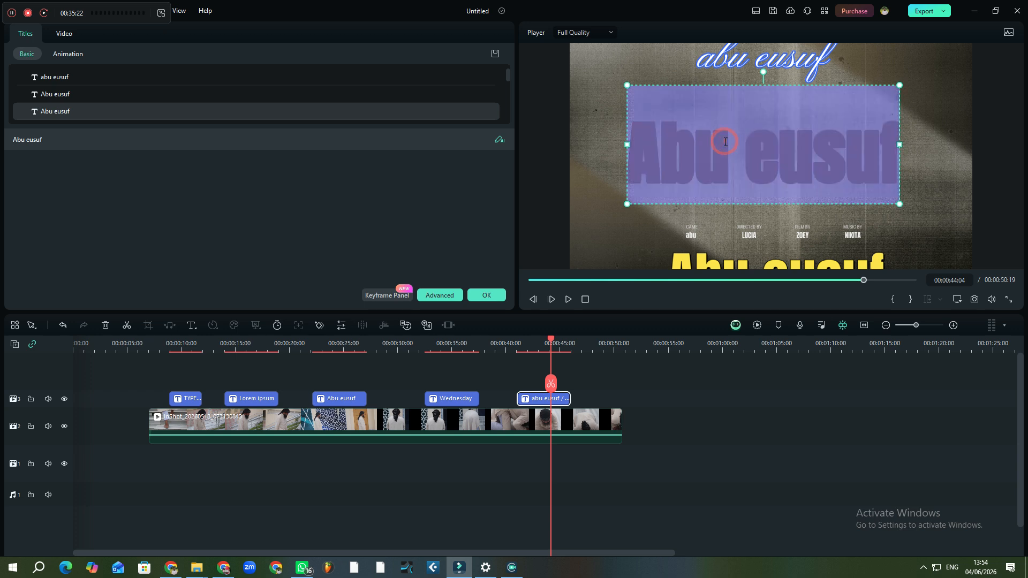
pyautogui.click(766, 151)
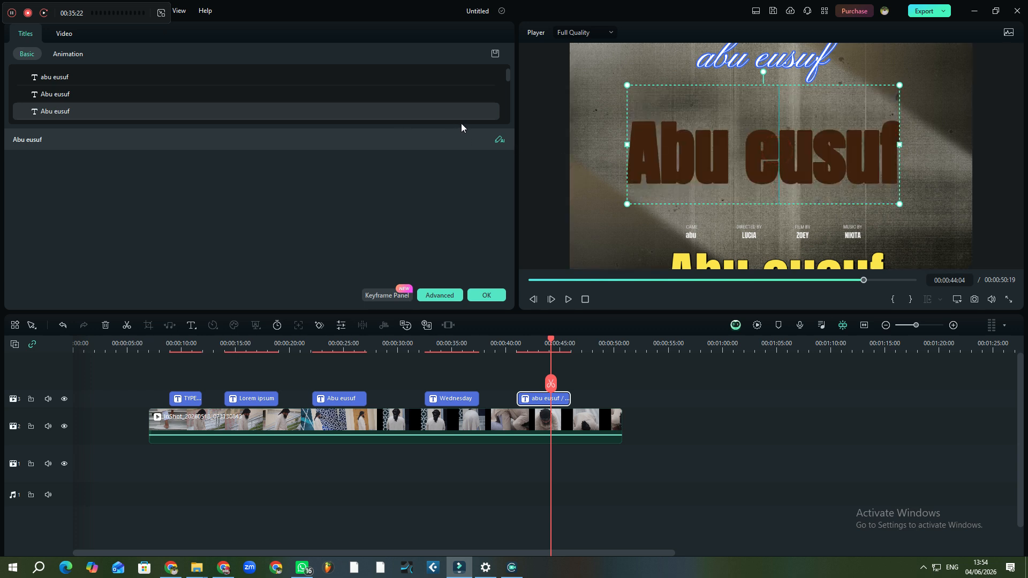
pyautogui.click(500, 139)
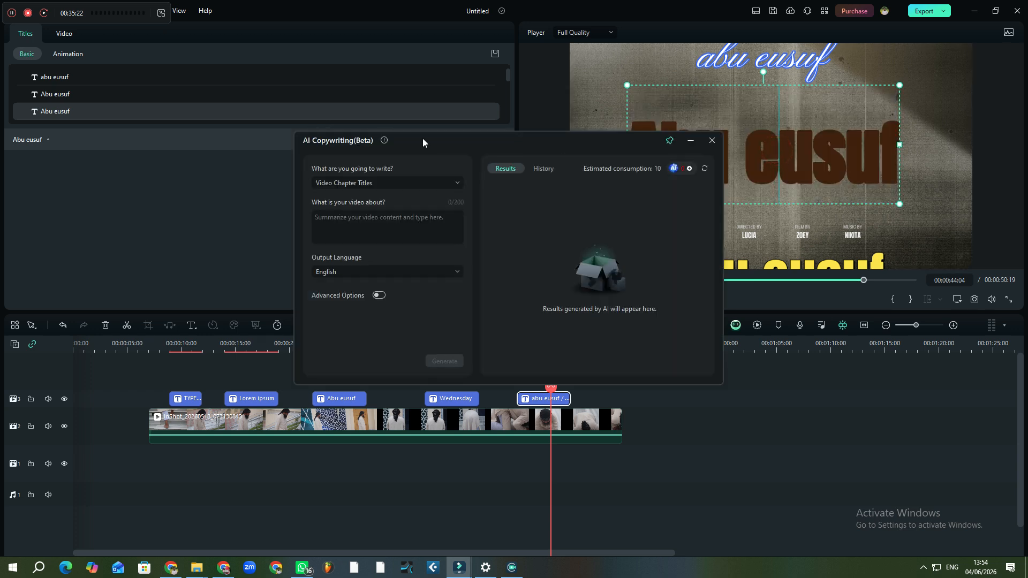
pyautogui.click(708, 142)
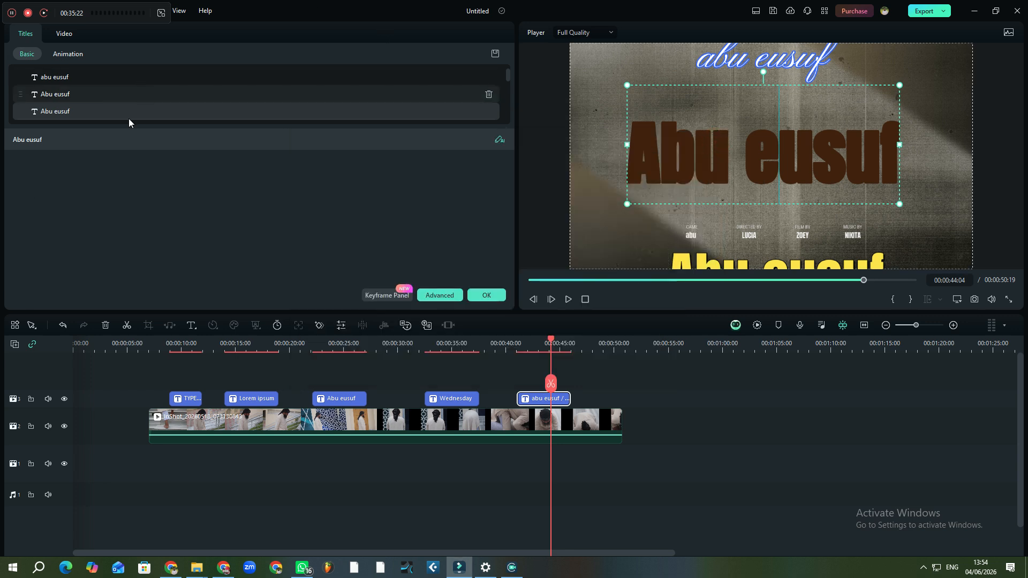
pyautogui.click(43, 139)
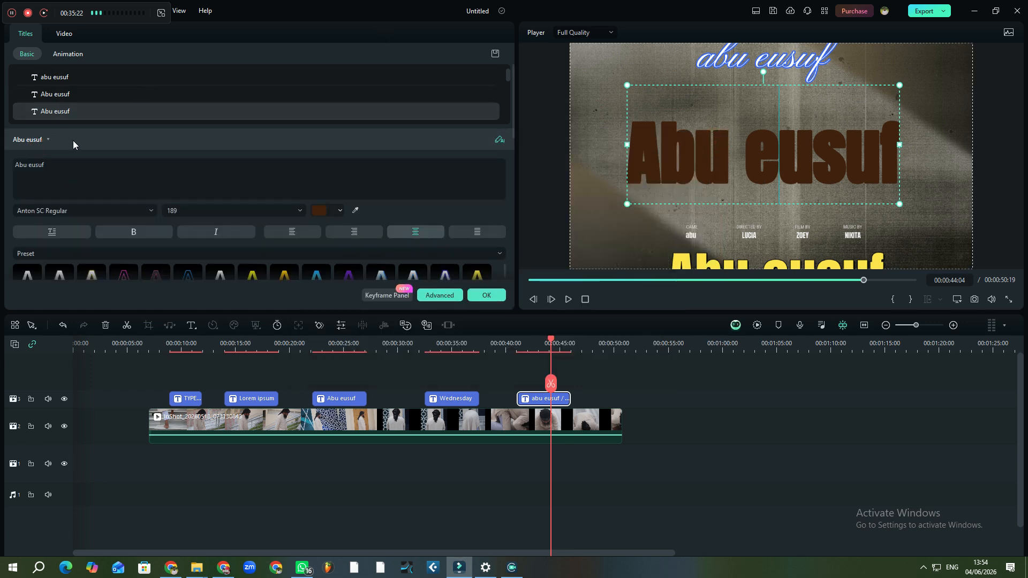
pyautogui.scroll(-1, 73, 141)
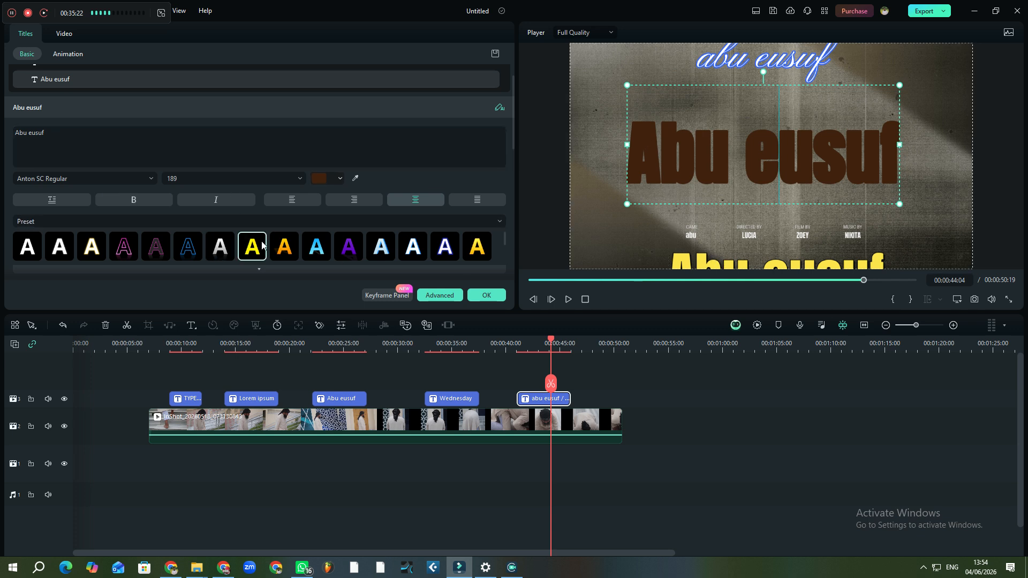
pyautogui.click(283, 246)
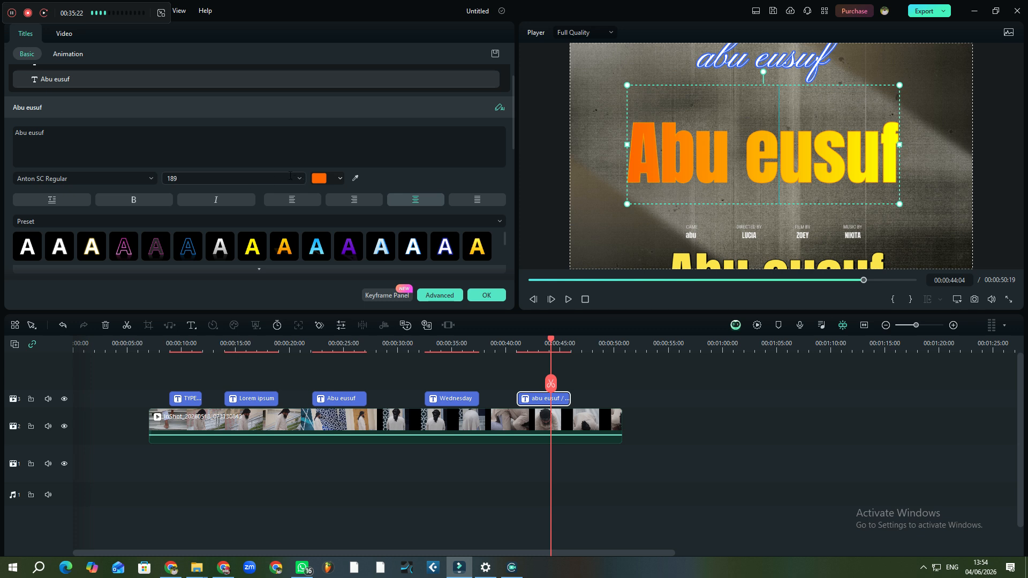
pyautogui.click(383, 246)
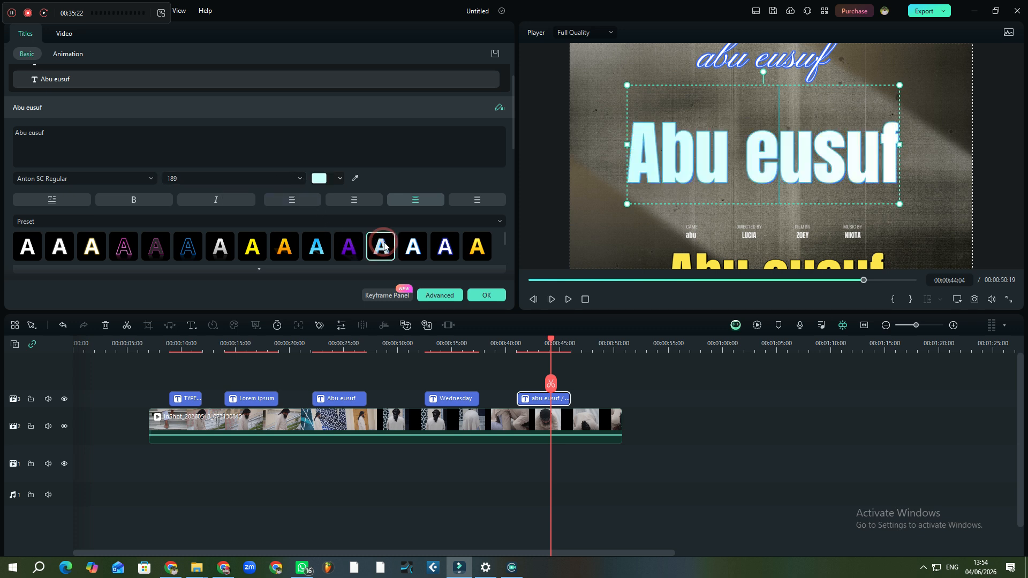
pyautogui.click(332, 180)
pyautogui.click(340, 177)
pyautogui.click(340, 179)
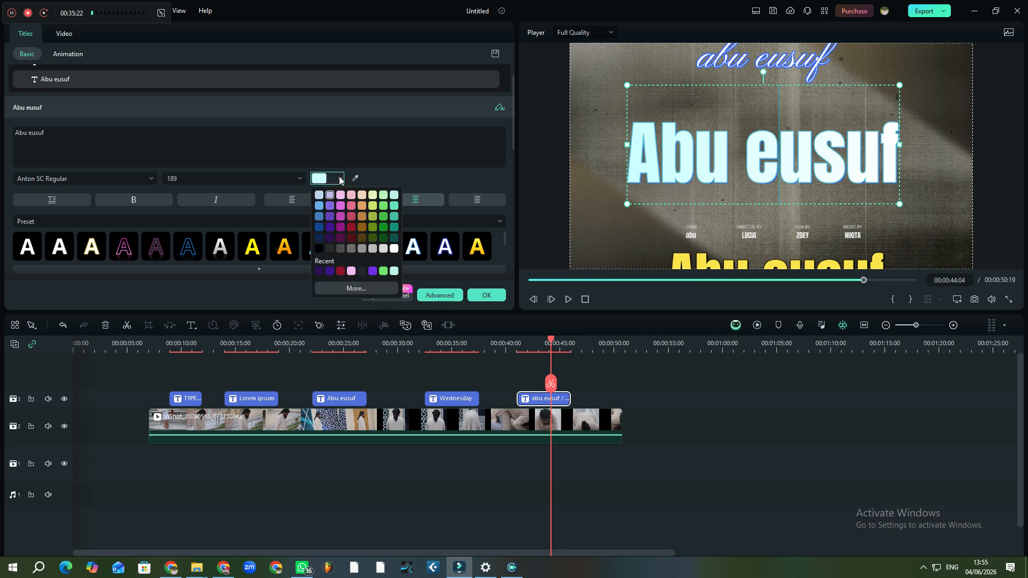
pyautogui.click(414, 172)
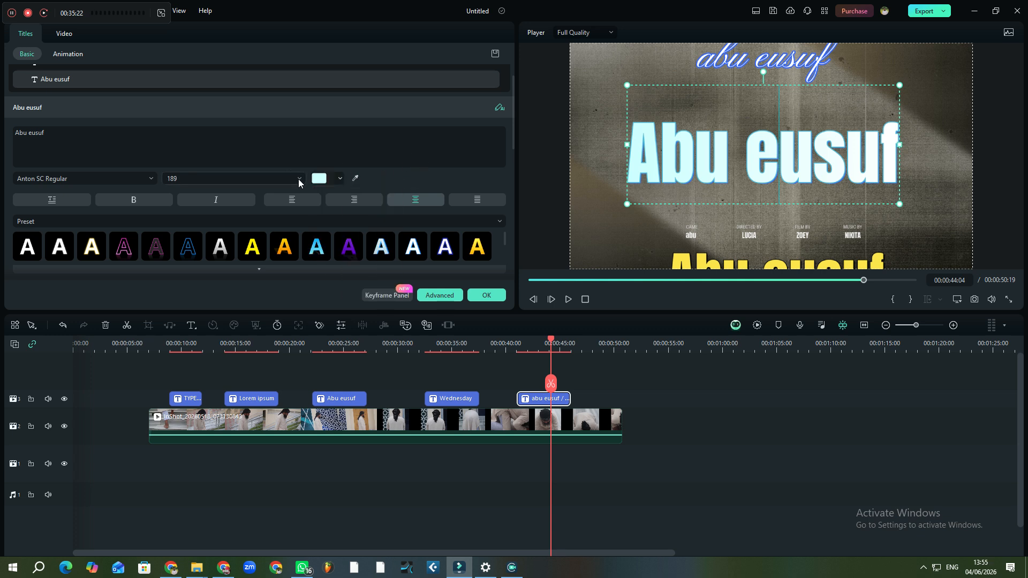
pyautogui.click(299, 179)
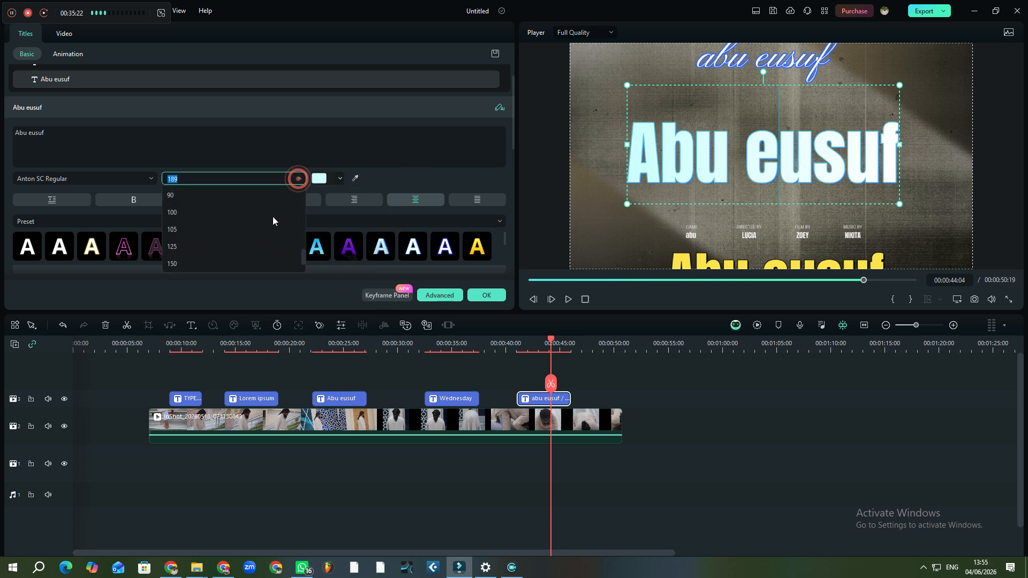
pyautogui.click(173, 264)
pyautogui.moveTo(693, 229); pyautogui.dragTo(680, 137)
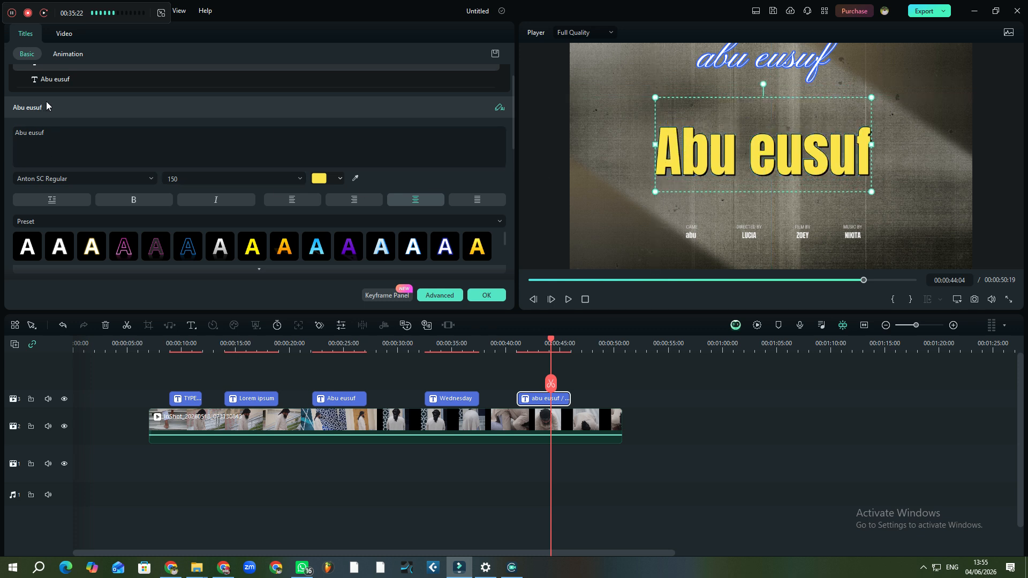
pyautogui.click(70, 79)
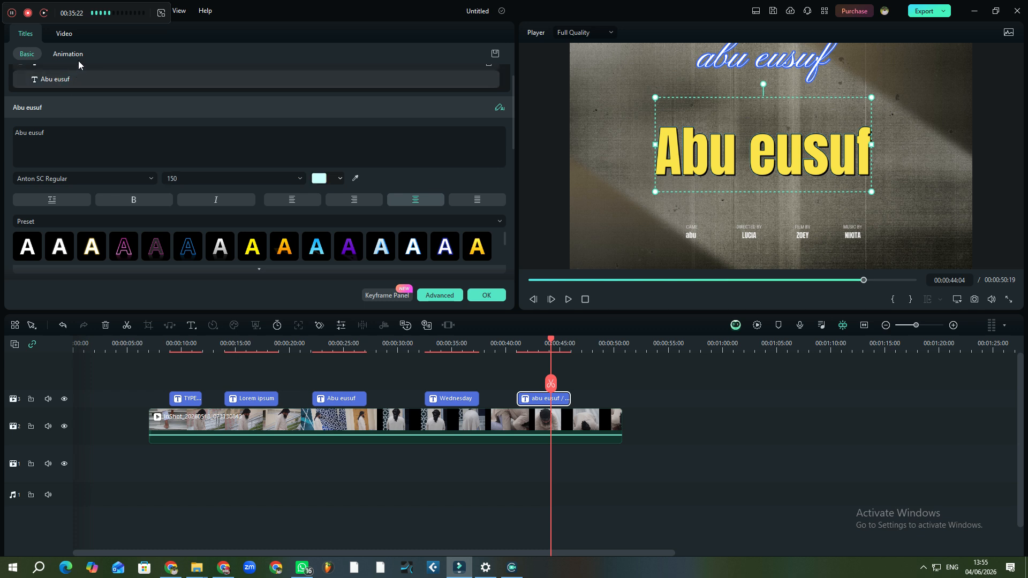
pyautogui.click(28, 107)
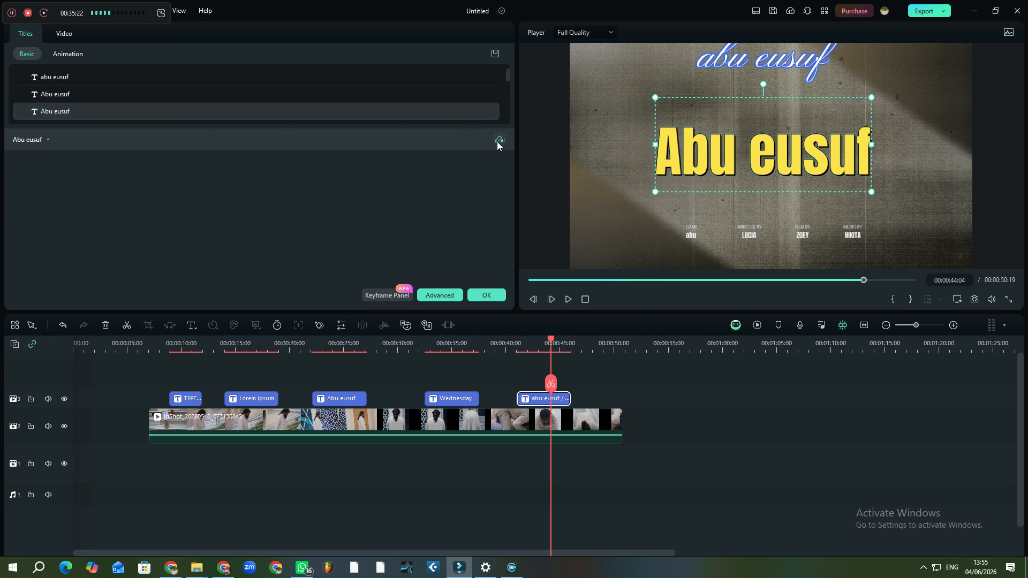
pyautogui.click(40, 140)
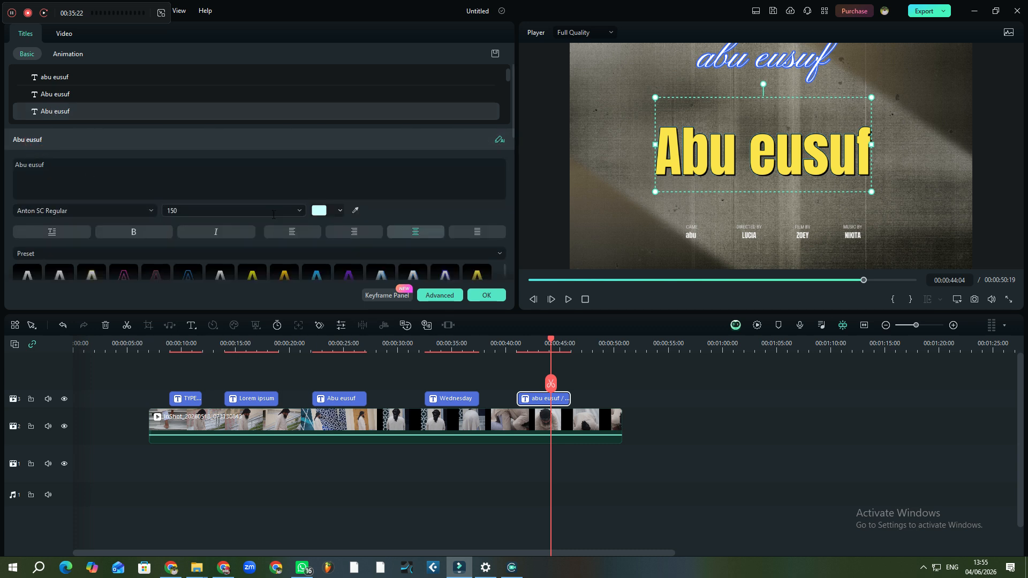
pyautogui.click(318, 210)
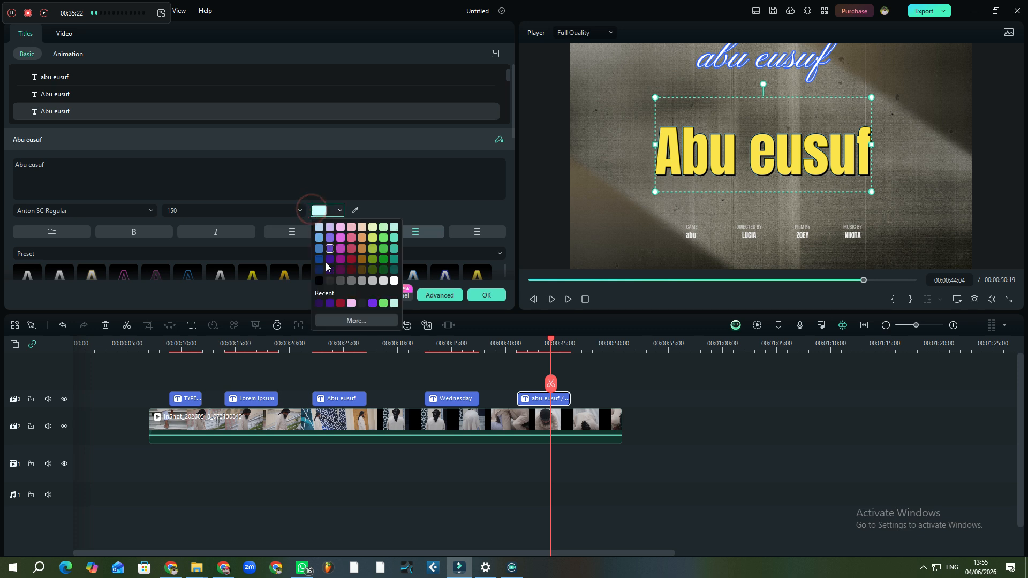
pyautogui.click(319, 279)
pyautogui.click(350, 258)
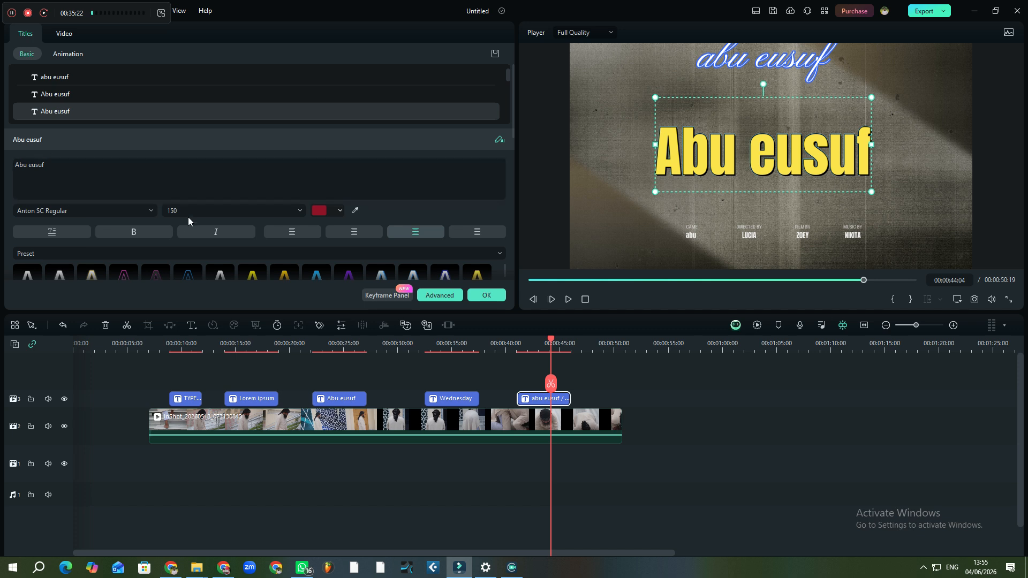
pyautogui.click(295, 212)
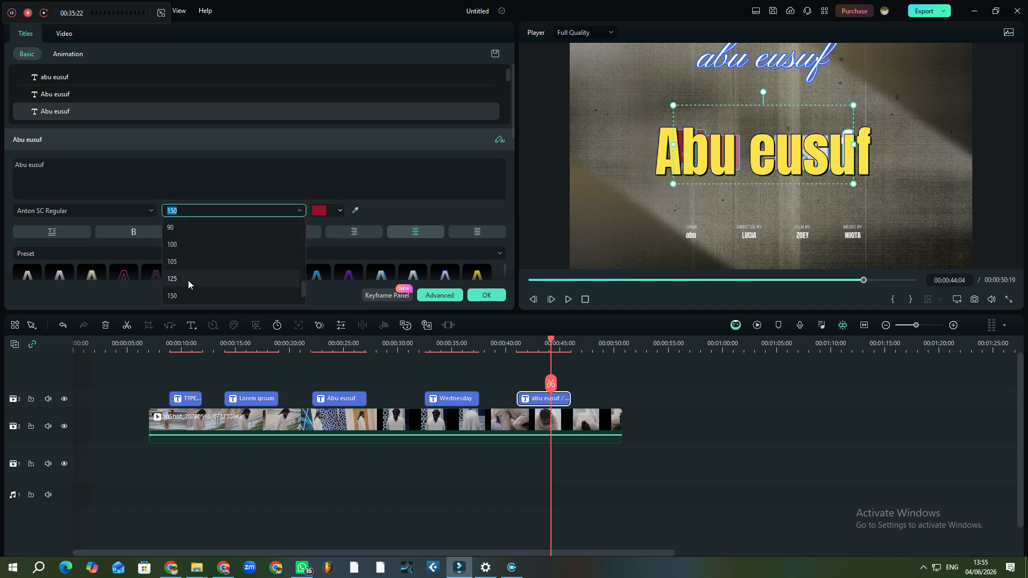
pyautogui.click(188, 280)
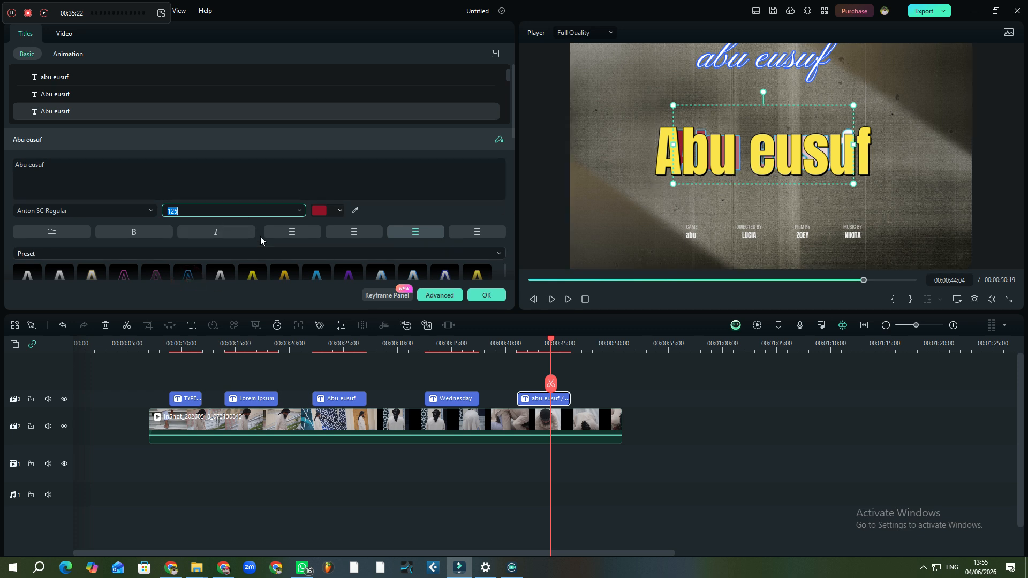
pyautogui.click(59, 94)
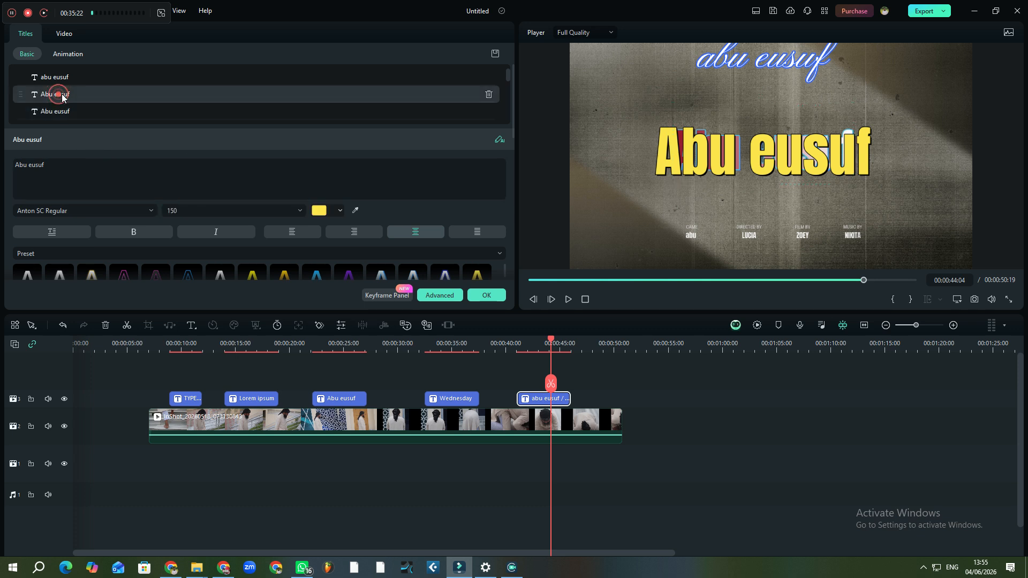
pyautogui.click(302, 210)
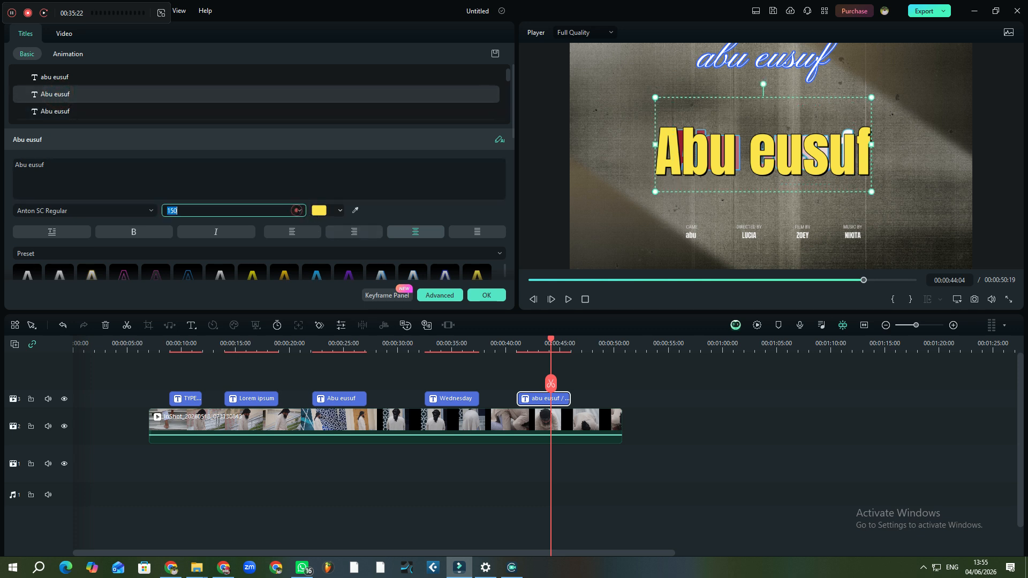
pyautogui.click(300, 210)
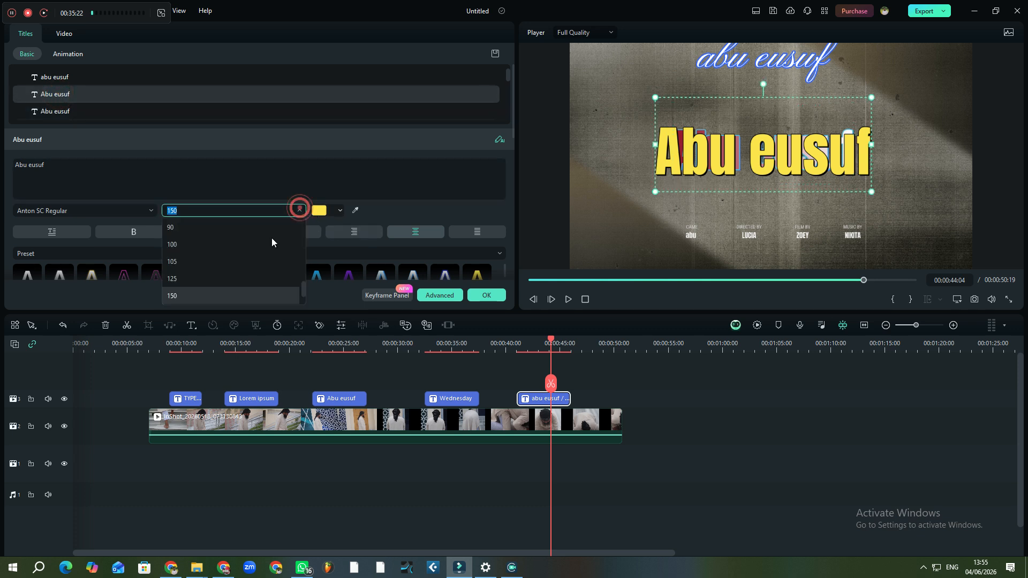
pyautogui.click(181, 278)
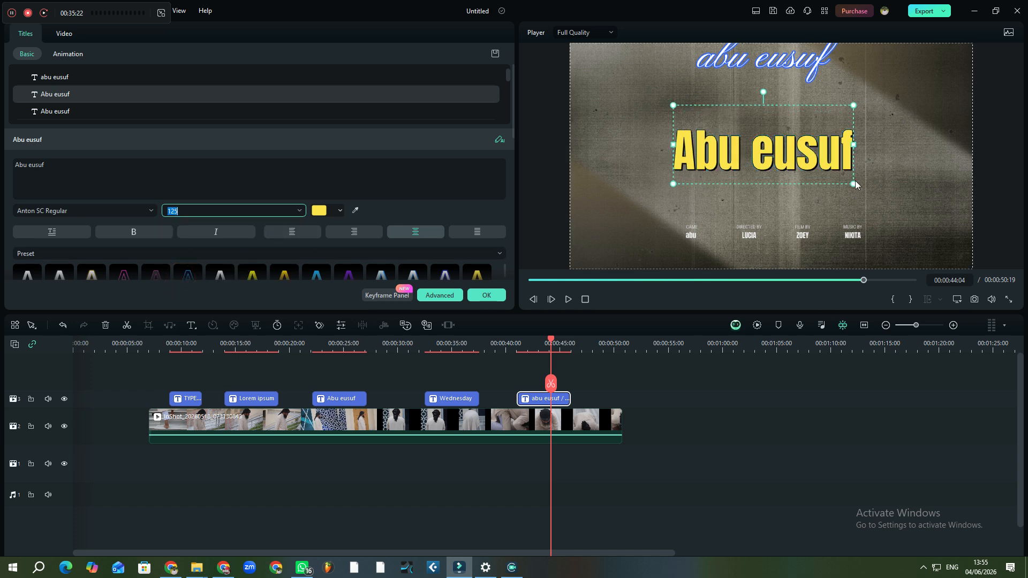
# Resize the yellow title by its corner handle to size 119 and centre it in the frame
pyautogui.moveTo(855, 185); pyautogui.dragTo(827, 152)
pyautogui.click(962, 189)
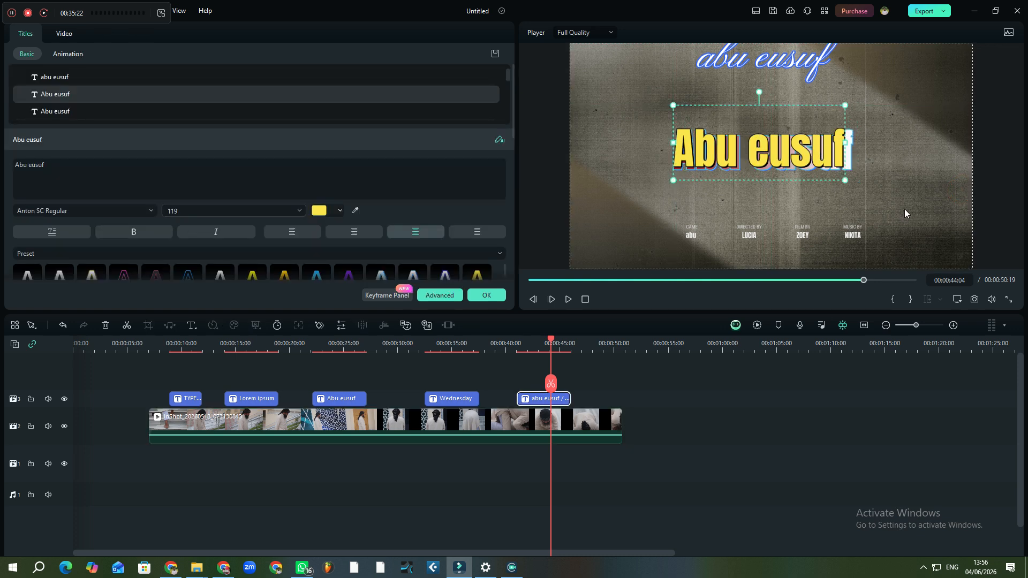
pyautogui.click(905, 213)
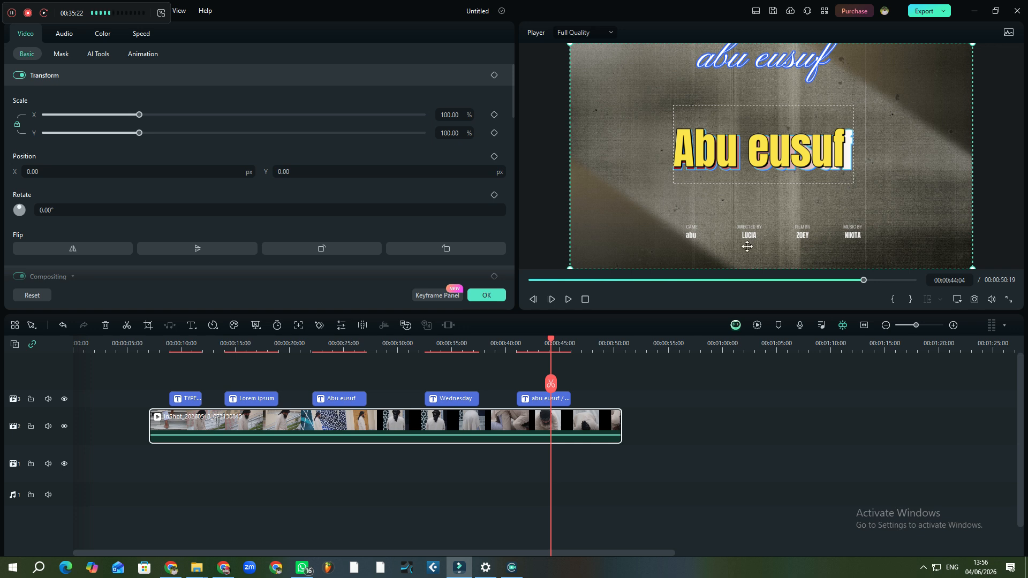
pyautogui.click(706, 162)
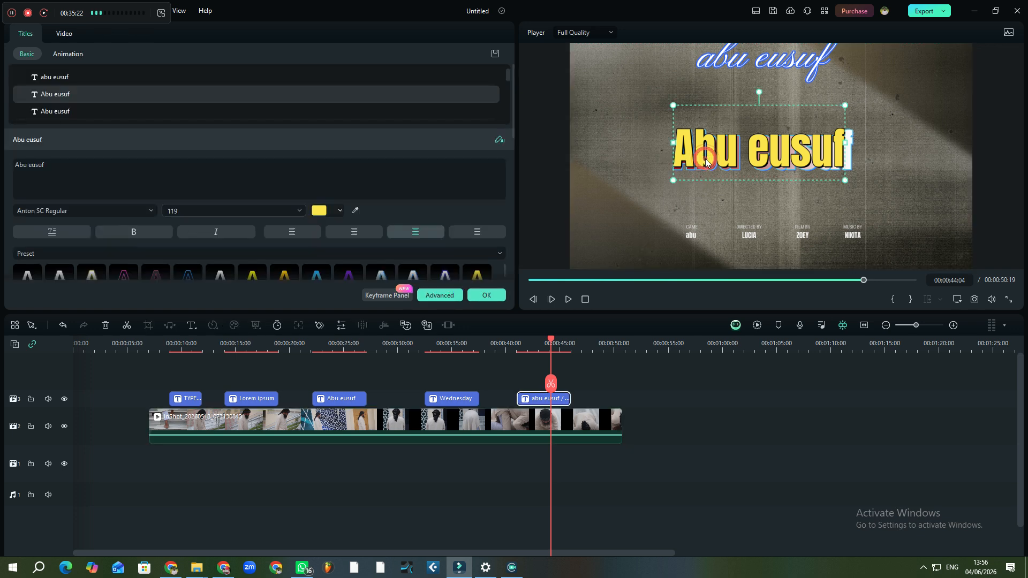
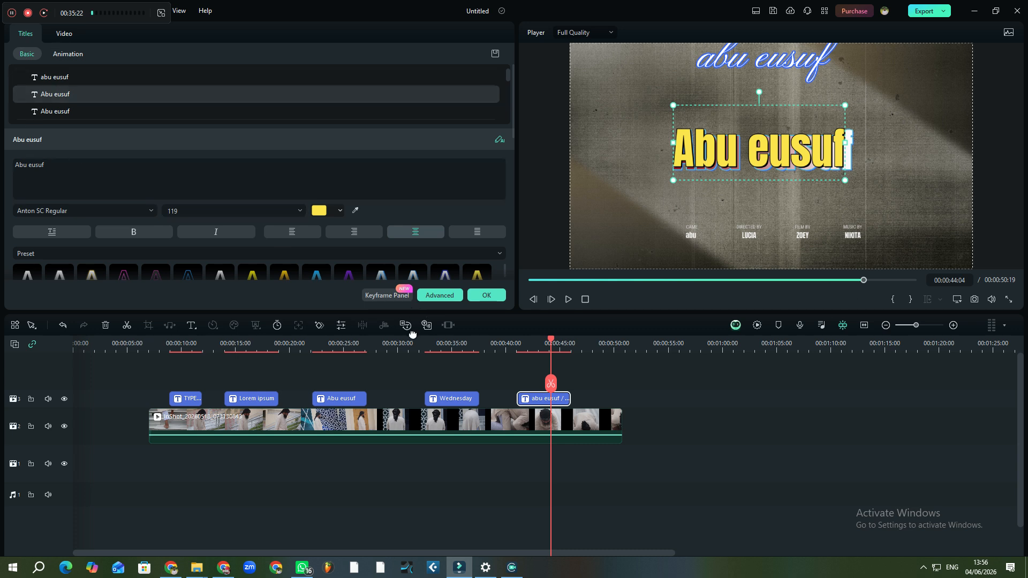
# Select each credits text element in the player in turn: LUCIA, DIRECTED BY, ZOEY, MUSIC BY, and the yellow heading
pyautogui.click(754, 237)
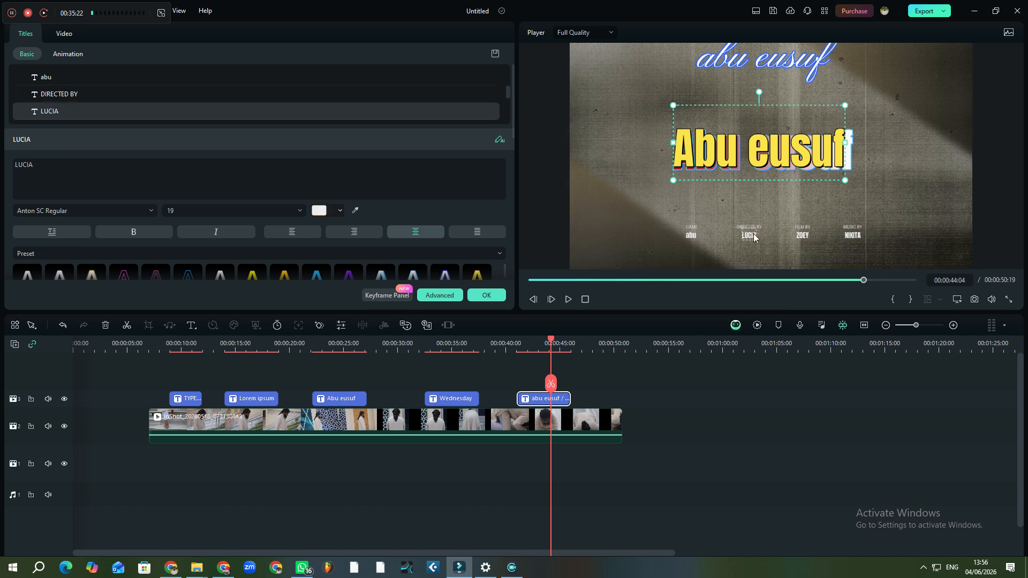
pyautogui.click(690, 238)
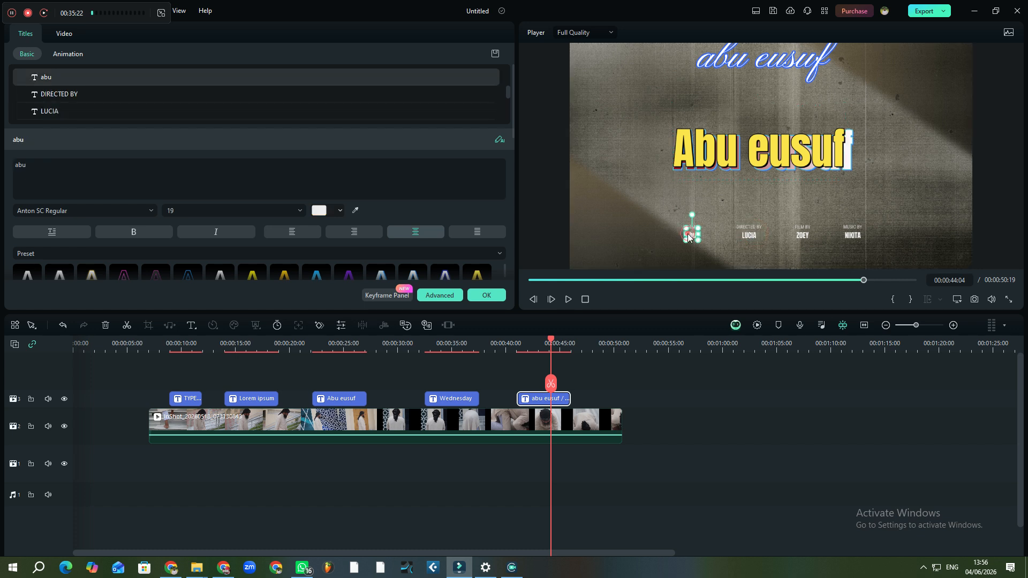
pyautogui.click(749, 227)
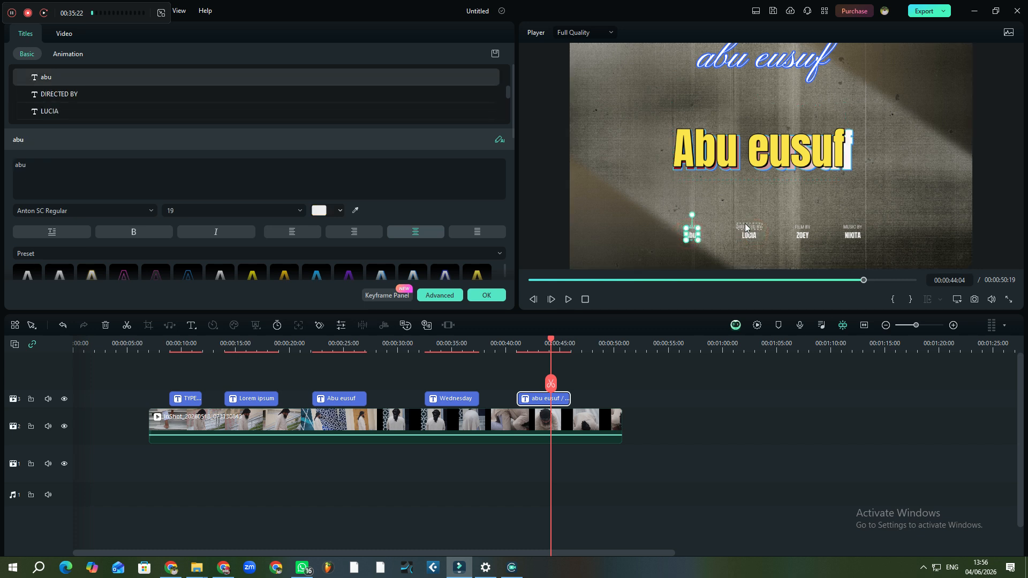
pyautogui.click(802, 235)
pyautogui.click(850, 232)
pyautogui.click(850, 227)
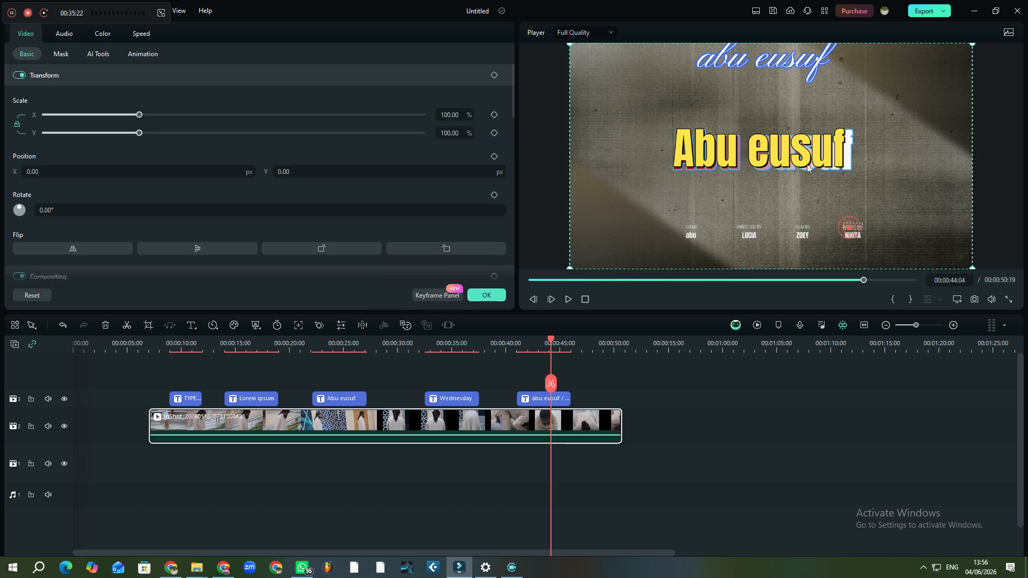
pyautogui.click(803, 157)
# Drag the script name line slightly lower in the frame
pyautogui.click(798, 59)
pyautogui.moveTo(798, 59); pyautogui.dragTo(798, 76)
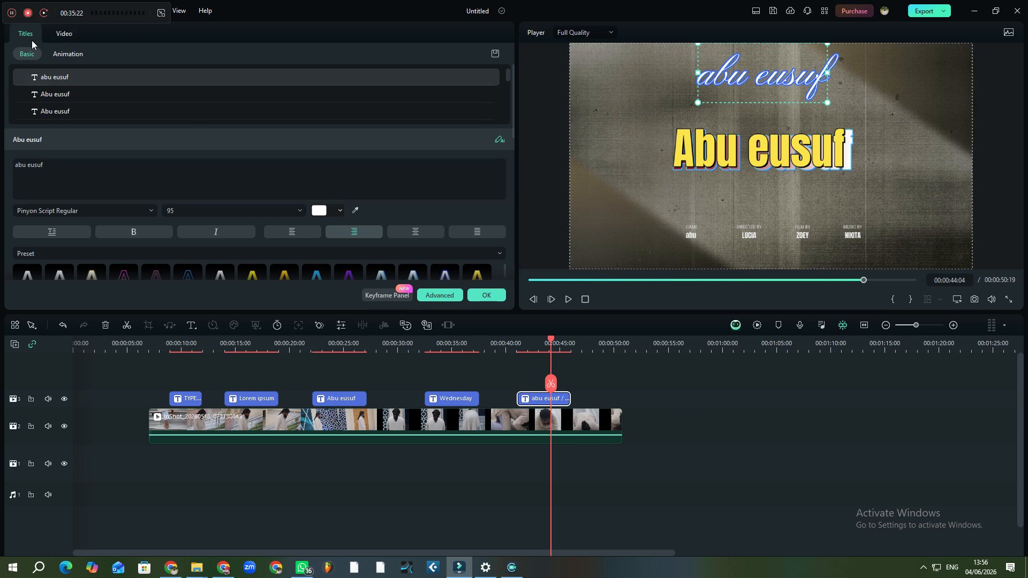
pyautogui.click(68, 55)
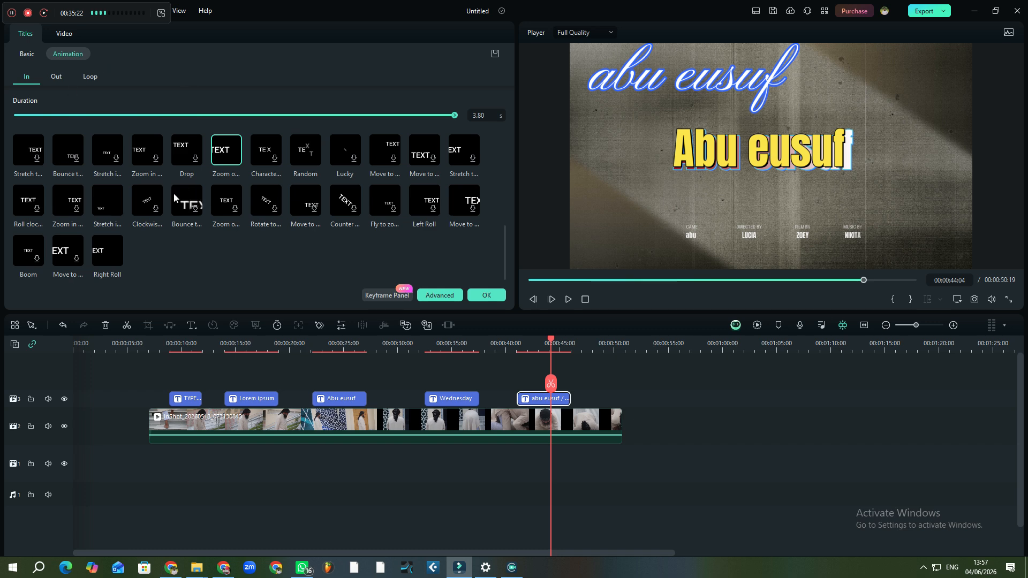
pyautogui.scroll(6, 171, 206)
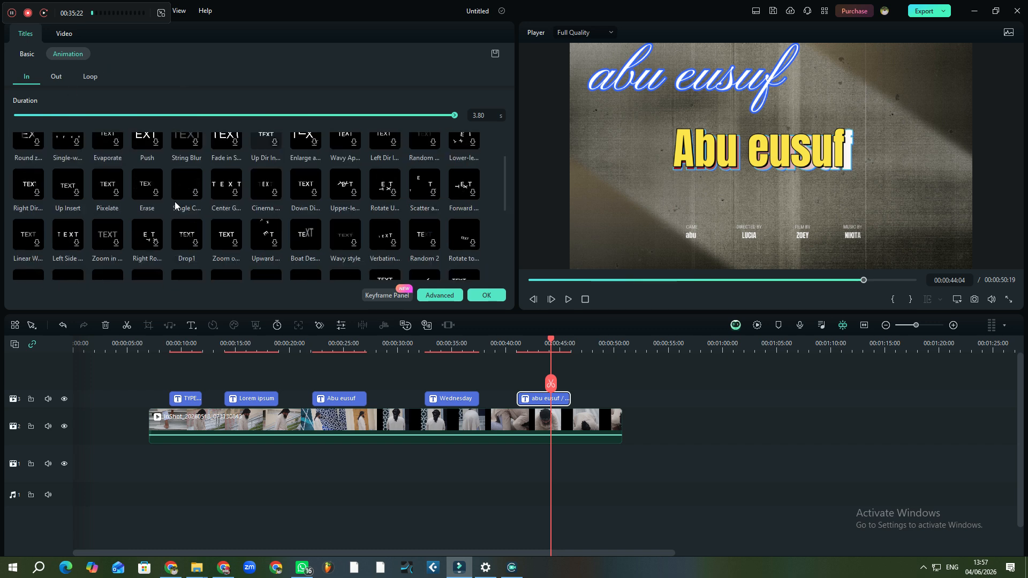
pyautogui.scroll(2, 176, 199)
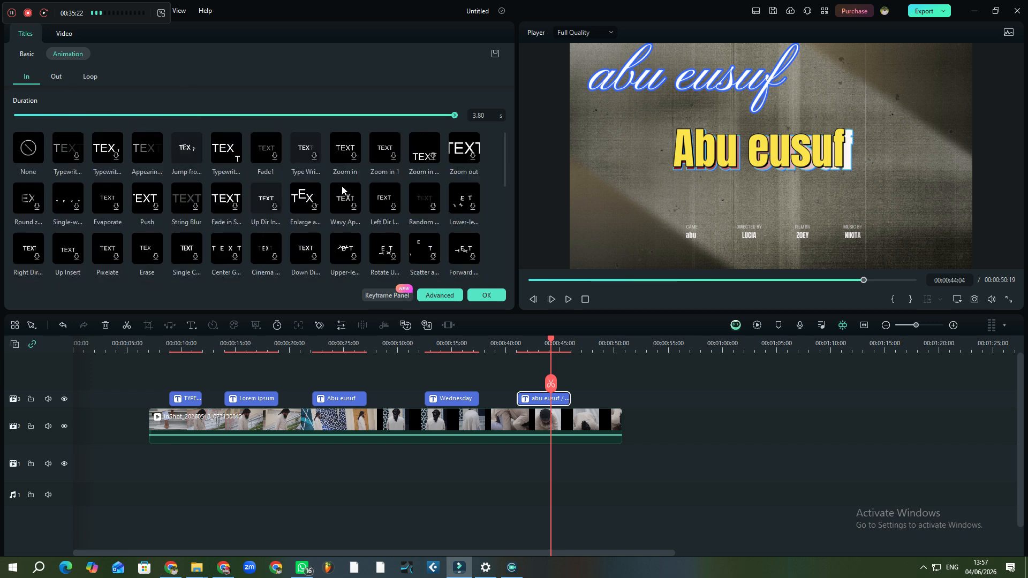
pyautogui.scroll(-8, 342, 189)
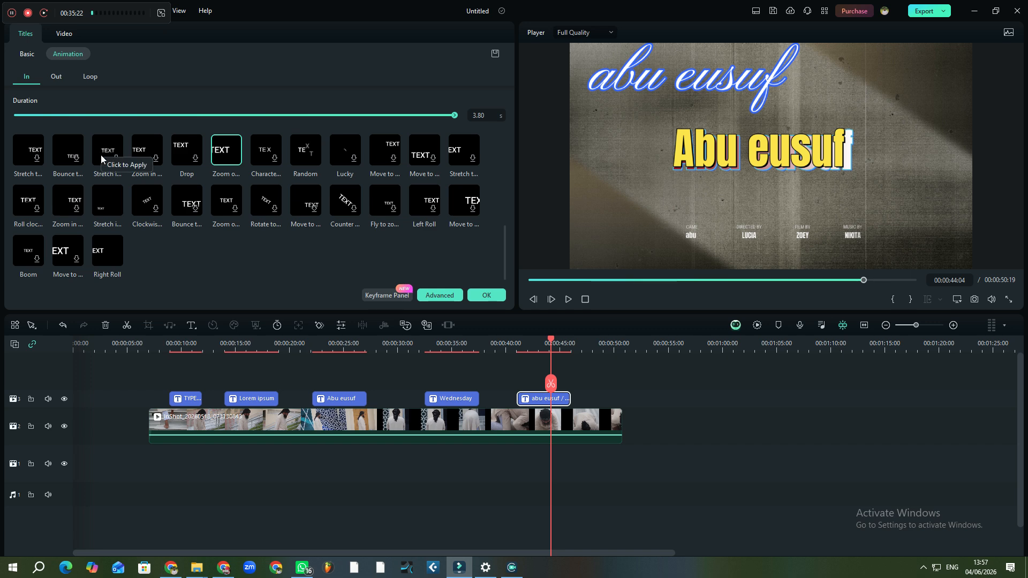
pyautogui.scroll(5, 91, 159)
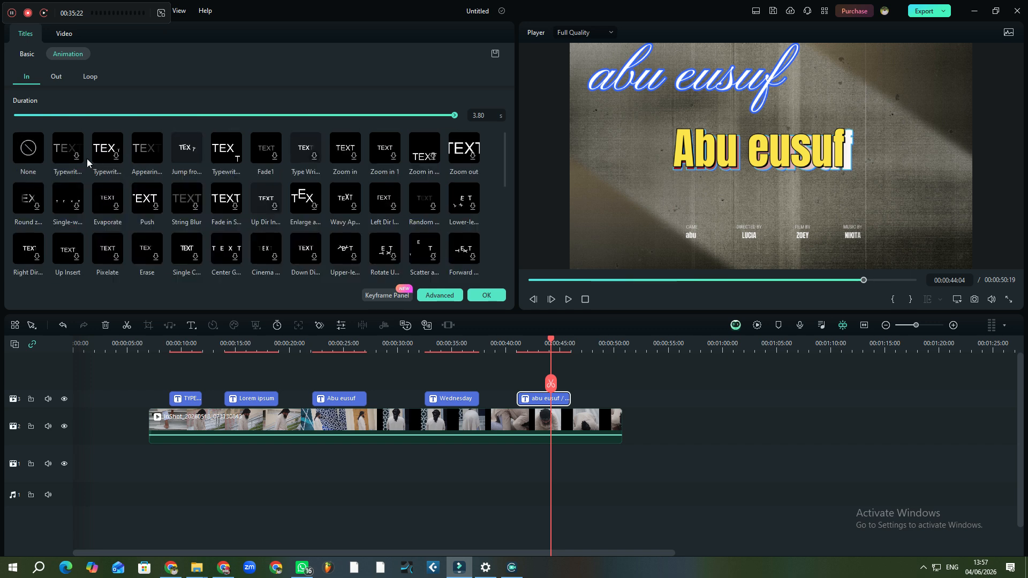
pyautogui.scroll(-5, 65, 177)
pyautogui.scroll(5, 68, 166)
pyautogui.click(26, 56)
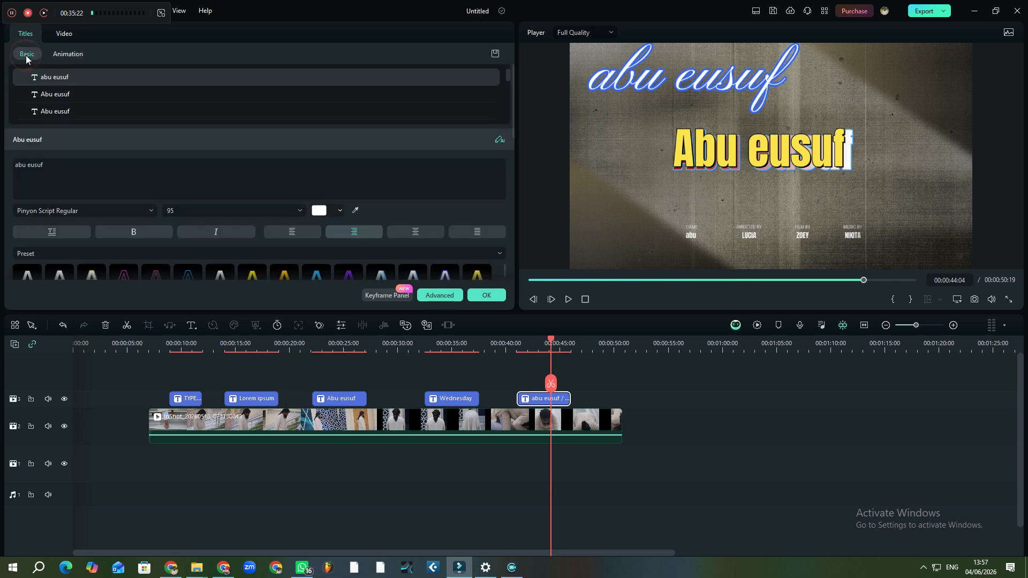
pyautogui.scroll(-1, 170, 125)
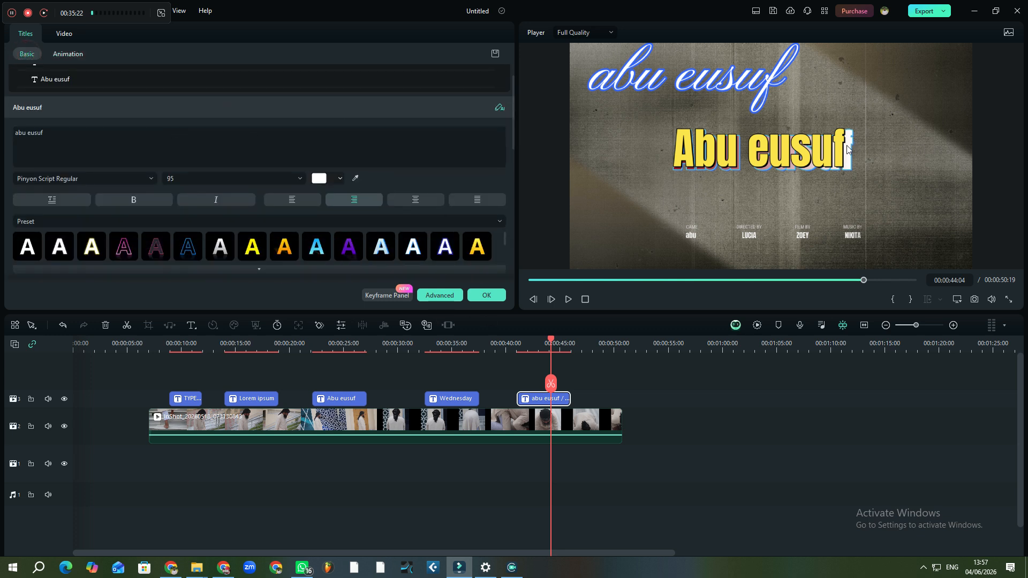
# Download Happy Yellow Title 05, delete the name title clip, and drag the new title above the video at 41 s
pyautogui.click(489, 296)
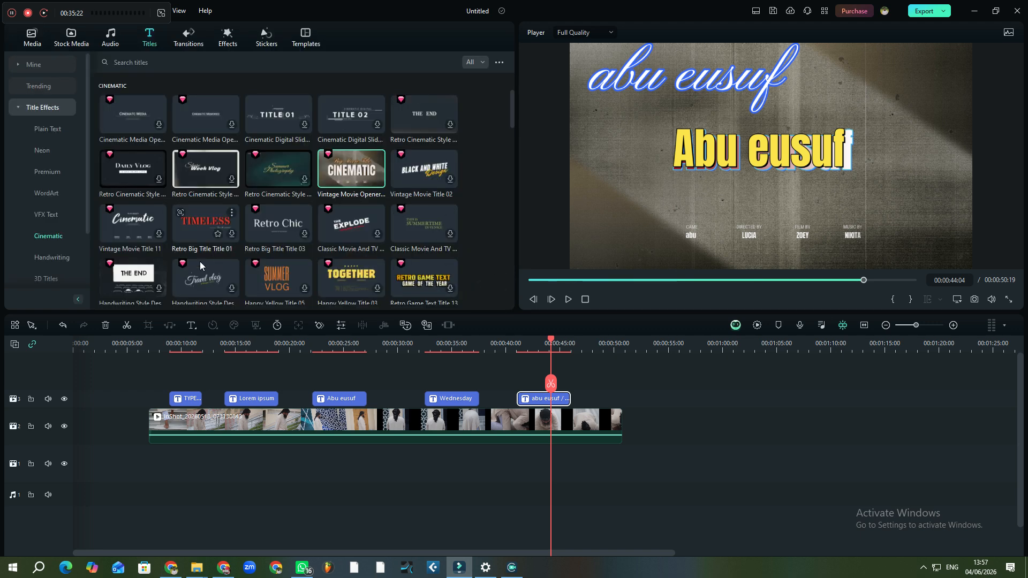
pyautogui.click(303, 288)
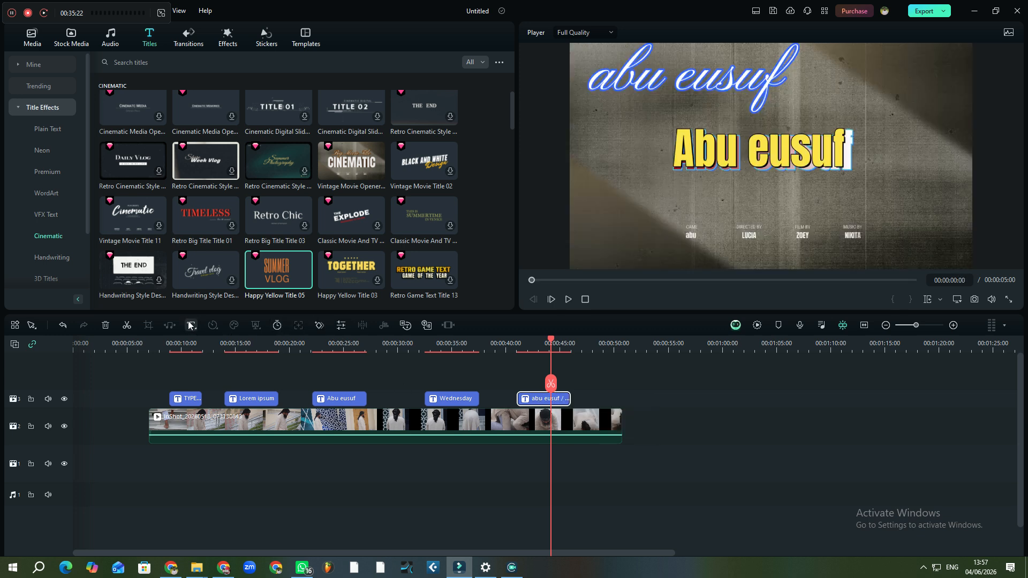
pyautogui.click(105, 325)
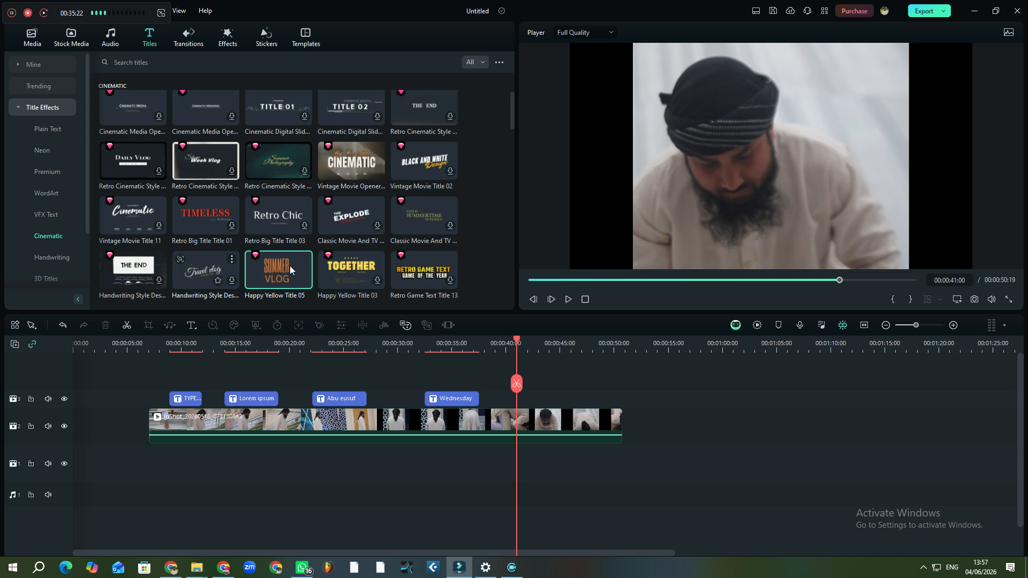
pyautogui.moveTo(282, 265); pyautogui.dragTo(534, 377)
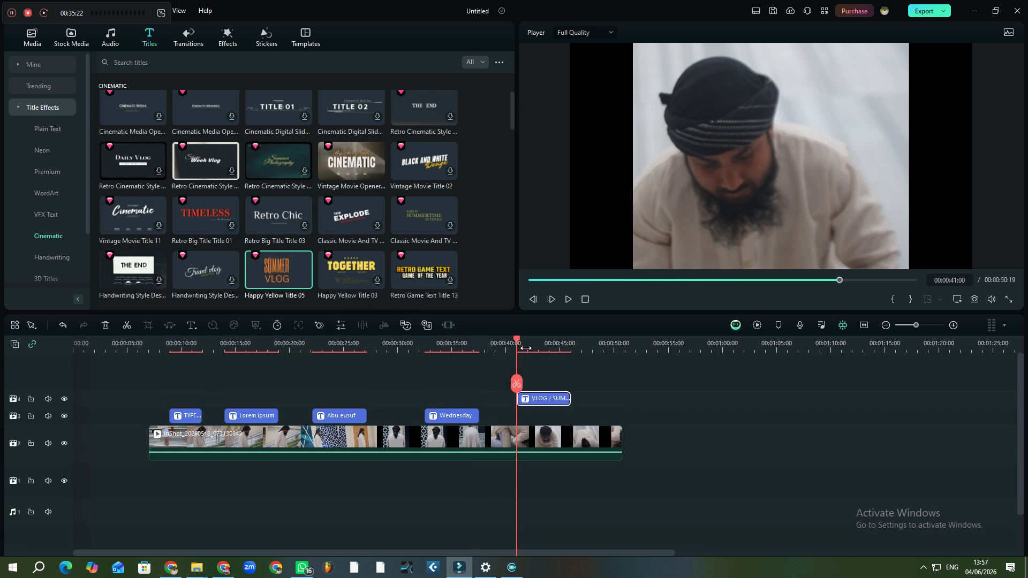
# Move the VLOG and SUMMER words left and down in the preview
pyautogui.click(525, 348)
pyautogui.click(781, 163)
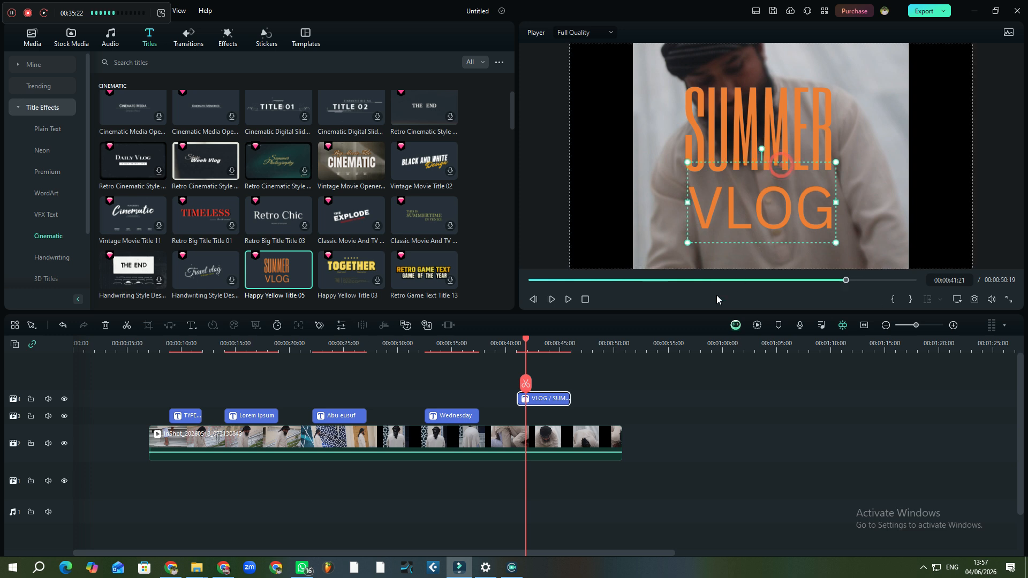
pyautogui.click(783, 112)
pyautogui.moveTo(749, 209); pyautogui.dragTo(660, 215)
pyautogui.click(690, 156)
pyautogui.moveTo(652, 154)
pyautogui.mouseDown()
pyautogui.moveTo(627, 156)
pyautogui.moveTo(659, 159)
pyautogui.mouseUp()
pyautogui.moveTo(665, 157); pyautogui.dragTo(687, 156)
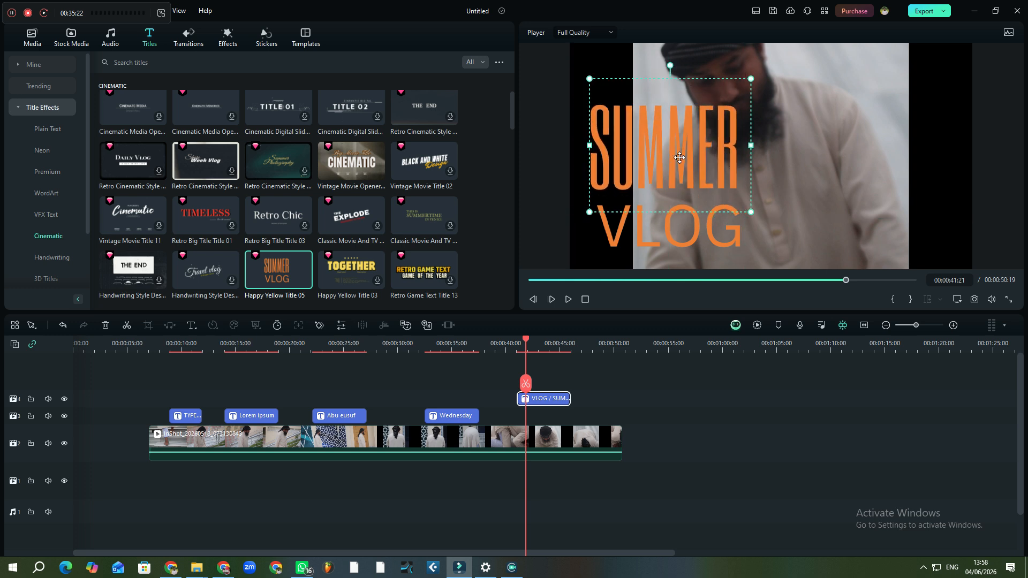
pyautogui.click(746, 231)
# Shrink the VLOG and SUMMER text boxes and bring SUMMER down toward the lower-left corner
pyautogui.click(735, 241)
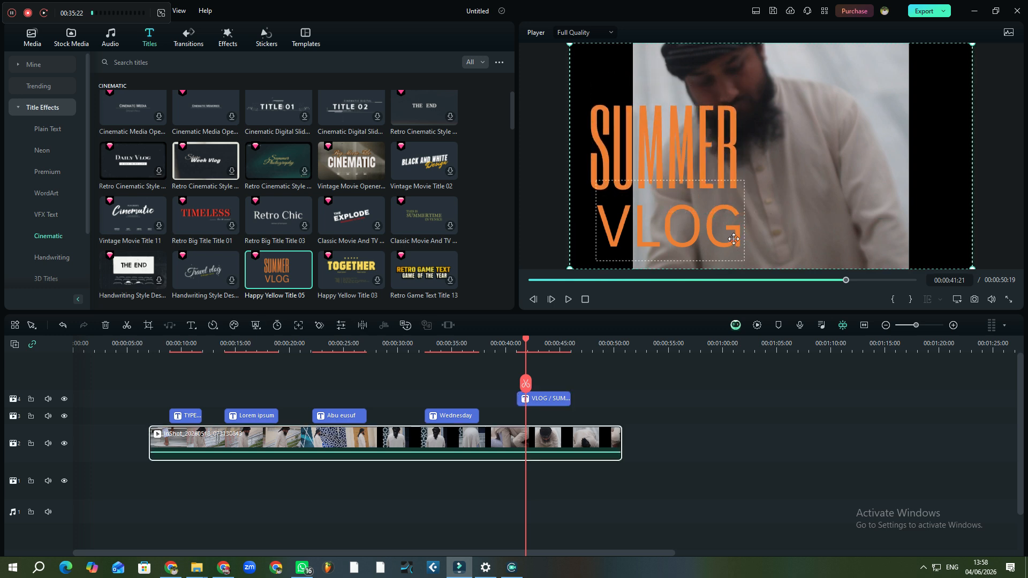
pyautogui.moveTo(744, 261); pyautogui.dragTo(636, 272)
pyautogui.click(750, 210)
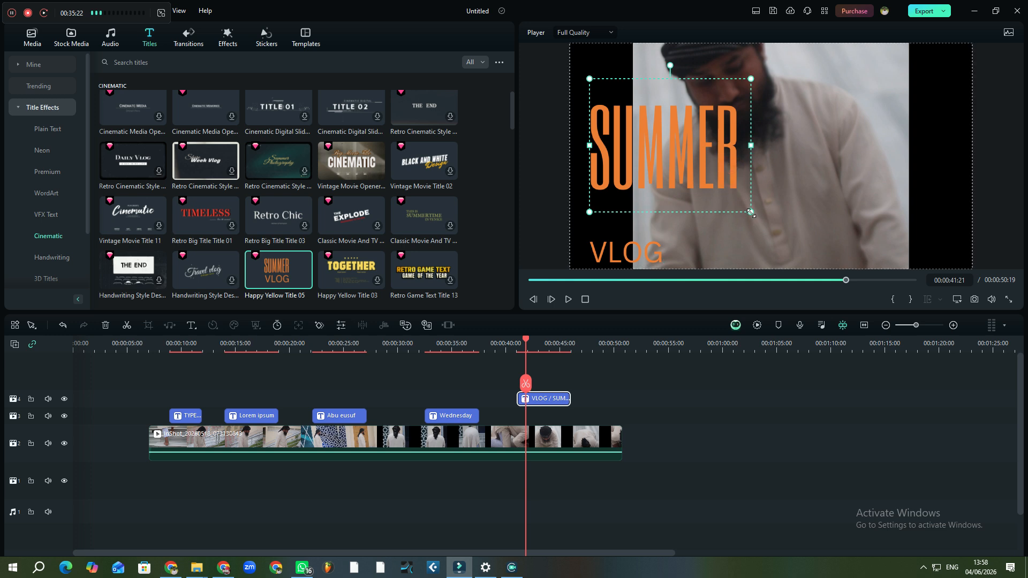
pyautogui.moveTo(721, 192); pyautogui.dragTo(709, 176)
pyautogui.moveTo(640, 115); pyautogui.dragTo(640, 194)
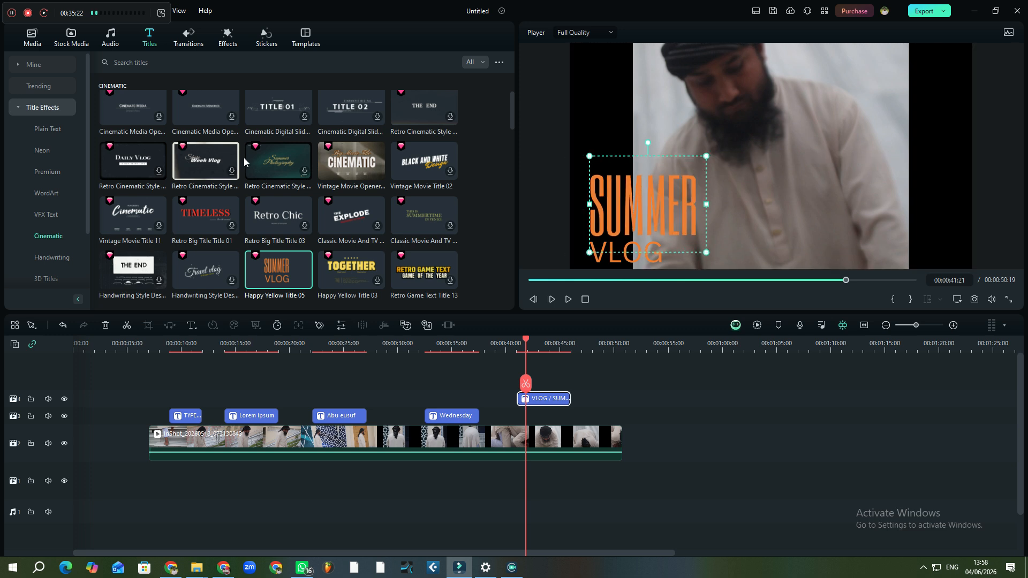
pyautogui.moveTo(234, 156)
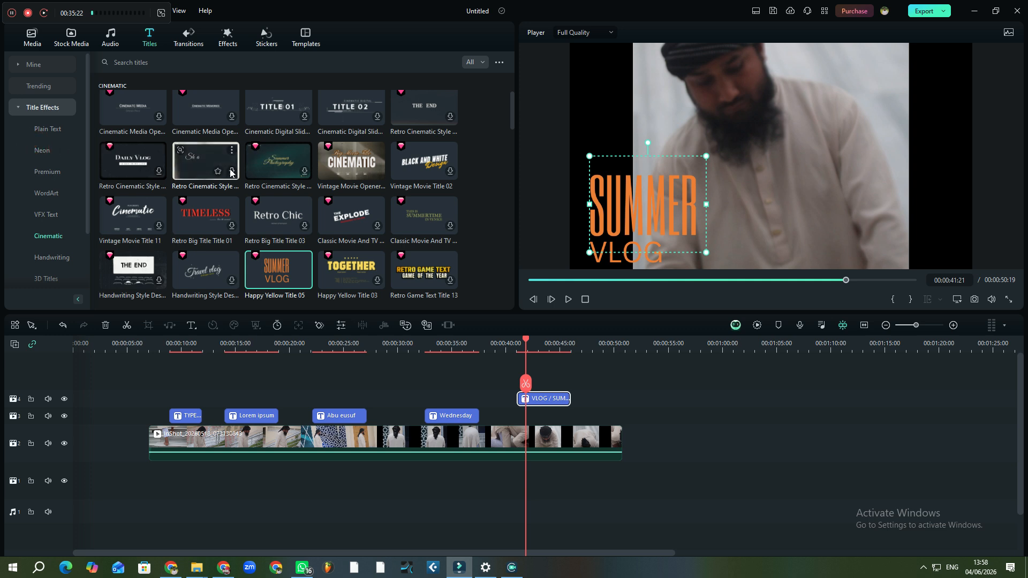
# Browse the Plain Text, Premium, WordArt, VFX Text, Cinematic, Handwriting and 3D title categories
pyautogui.click(47, 131)
pyautogui.click(53, 167)
pyautogui.click(57, 192)
pyautogui.click(58, 172)
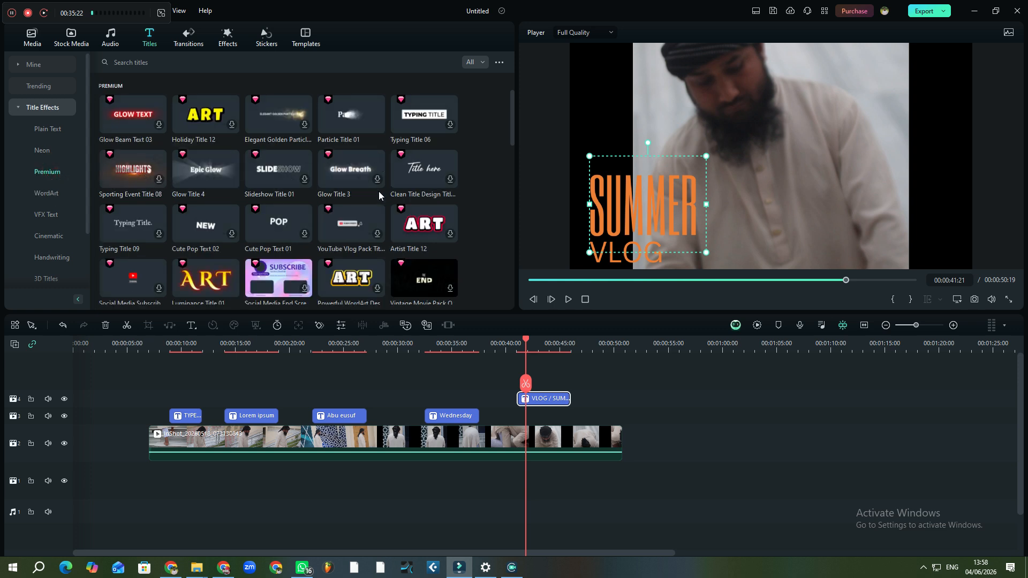
pyautogui.click(56, 192)
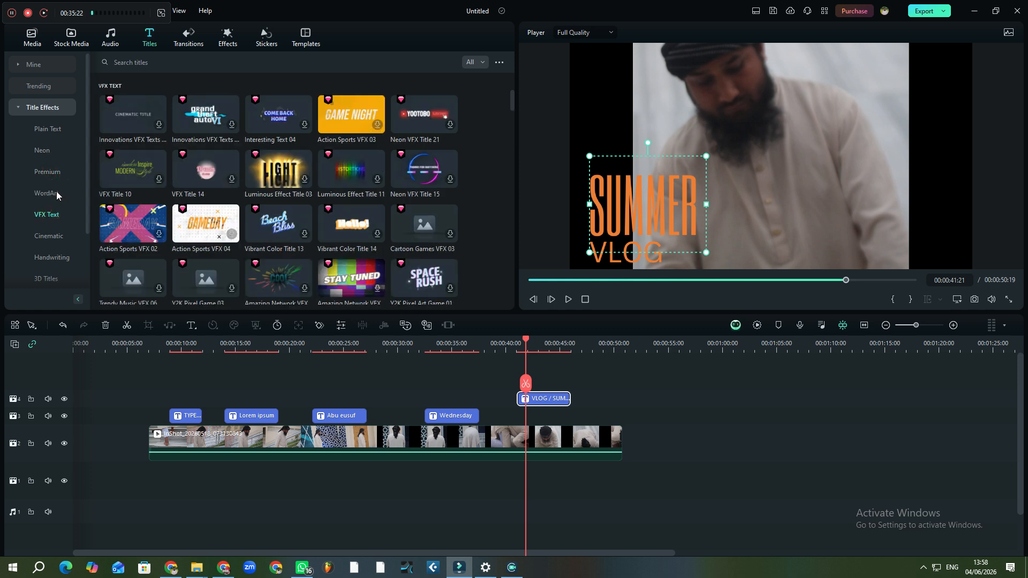
pyautogui.click(49, 216)
pyautogui.click(49, 236)
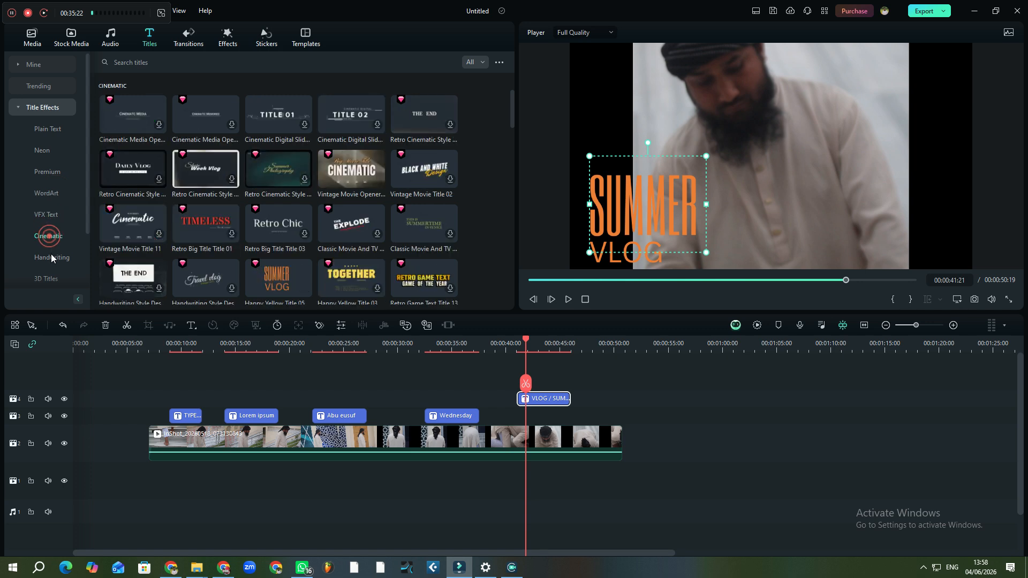
pyautogui.click(51, 256)
pyautogui.click(52, 279)
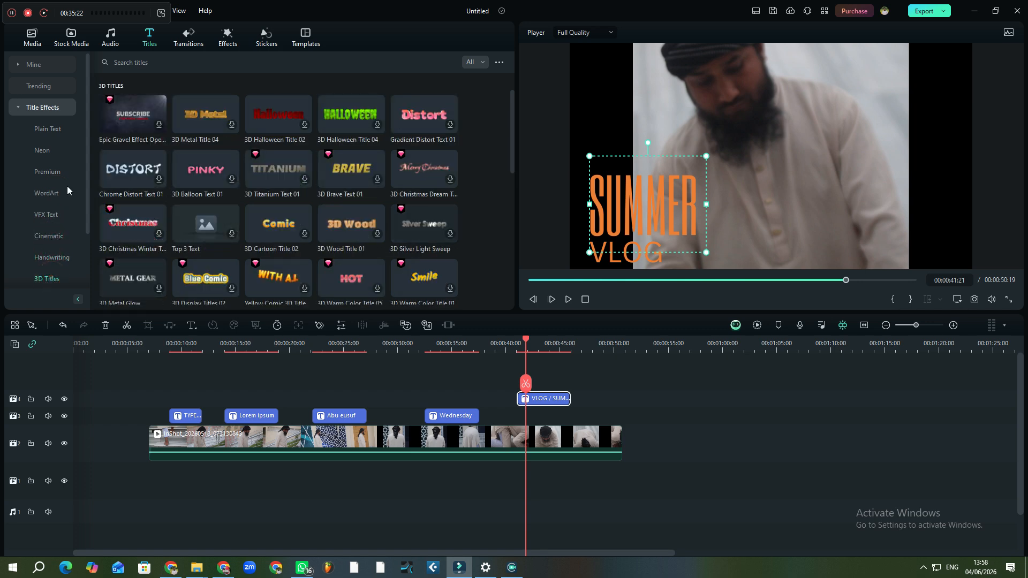
pyautogui.click(49, 130)
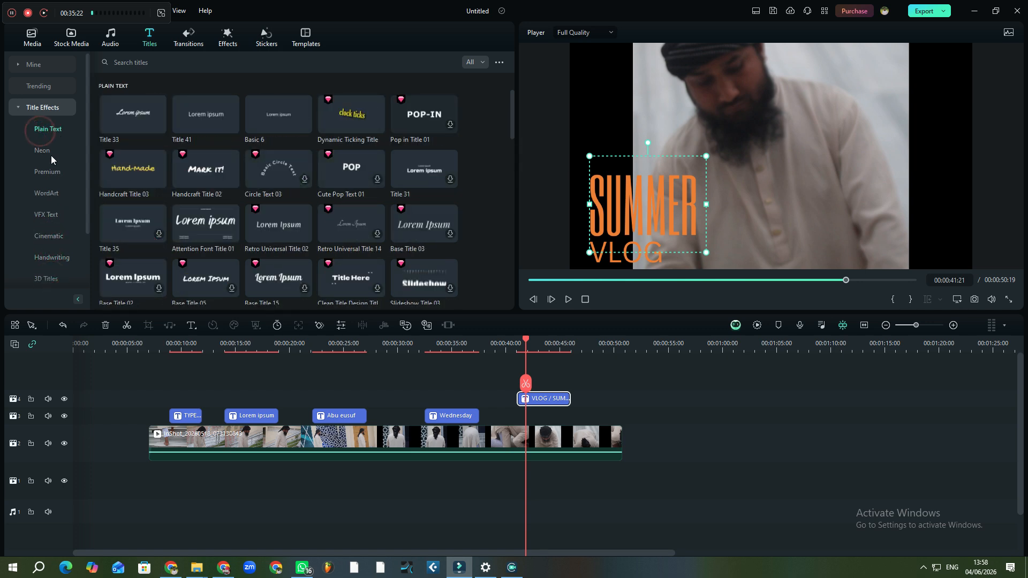
pyautogui.click(45, 172)
pyautogui.click(46, 193)
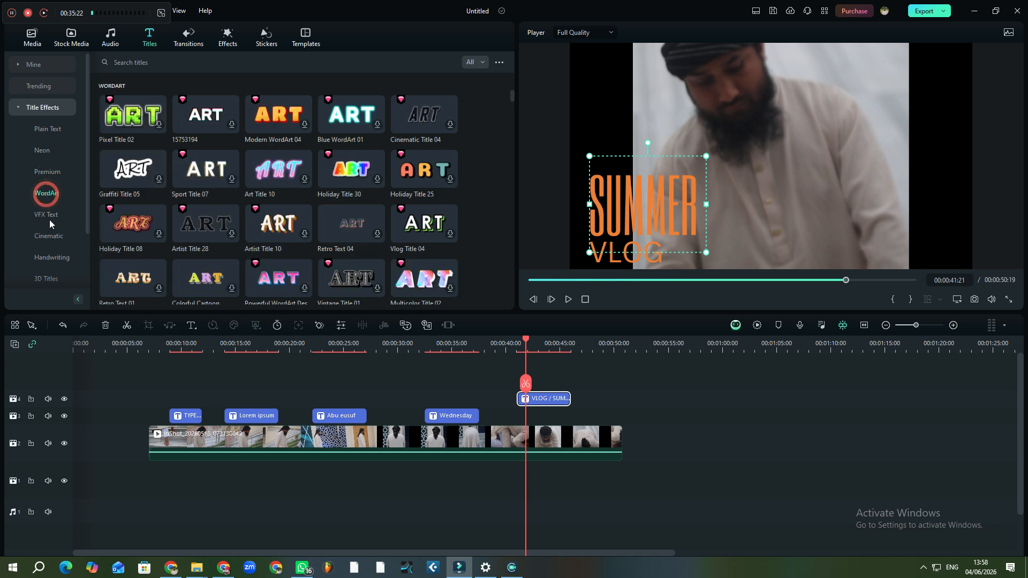
pyautogui.click(50, 217)
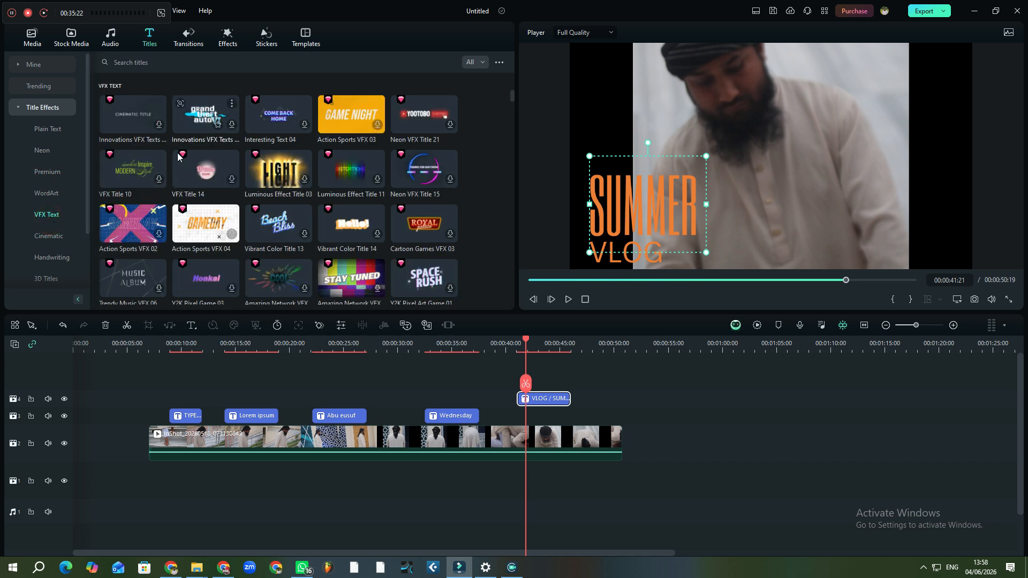
pyautogui.click(174, 62)
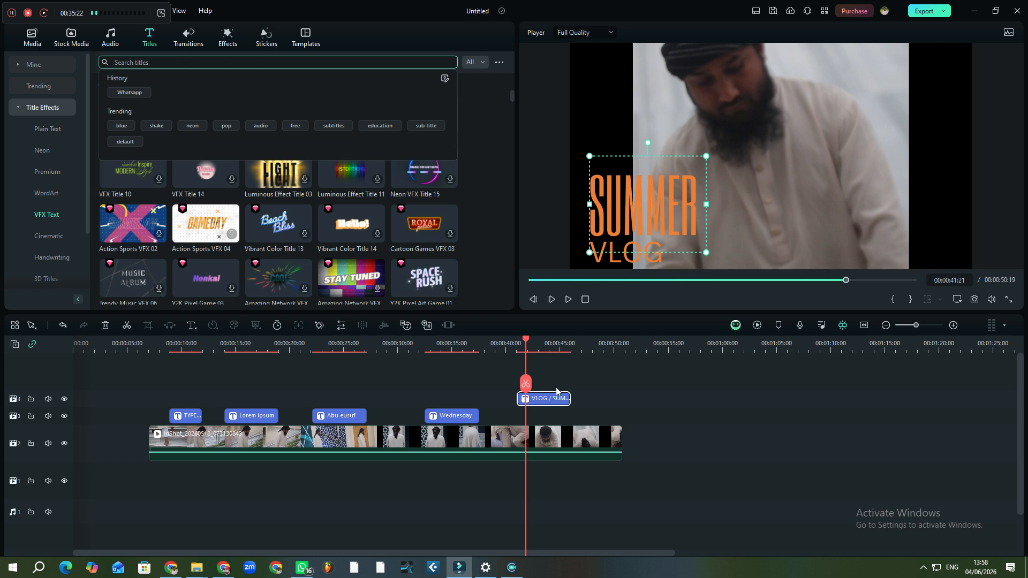
# Delete the SUMMER VLOG and Wednesday title clips from the timeline
pyautogui.click(105, 325)
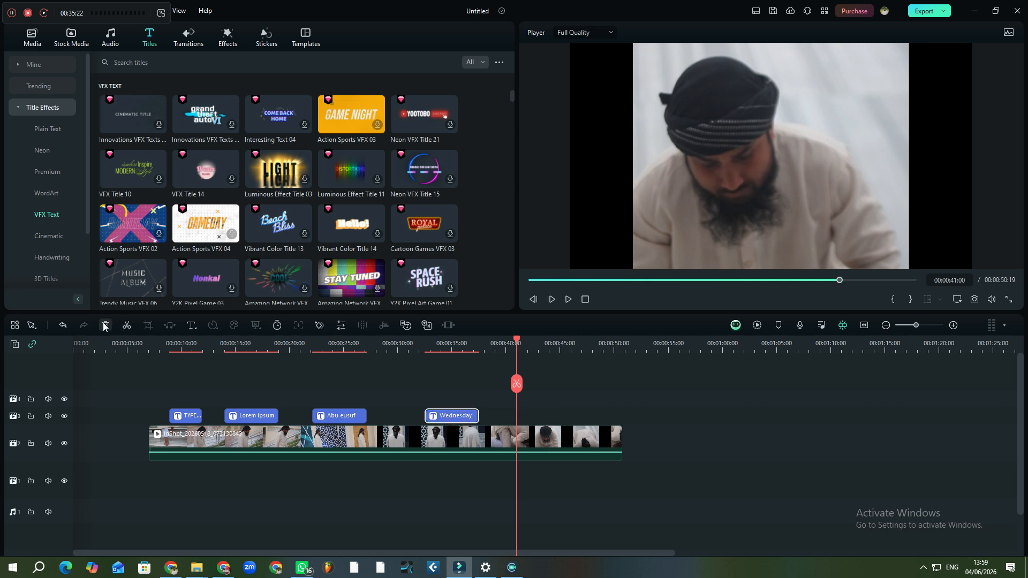
pyautogui.click(105, 325)
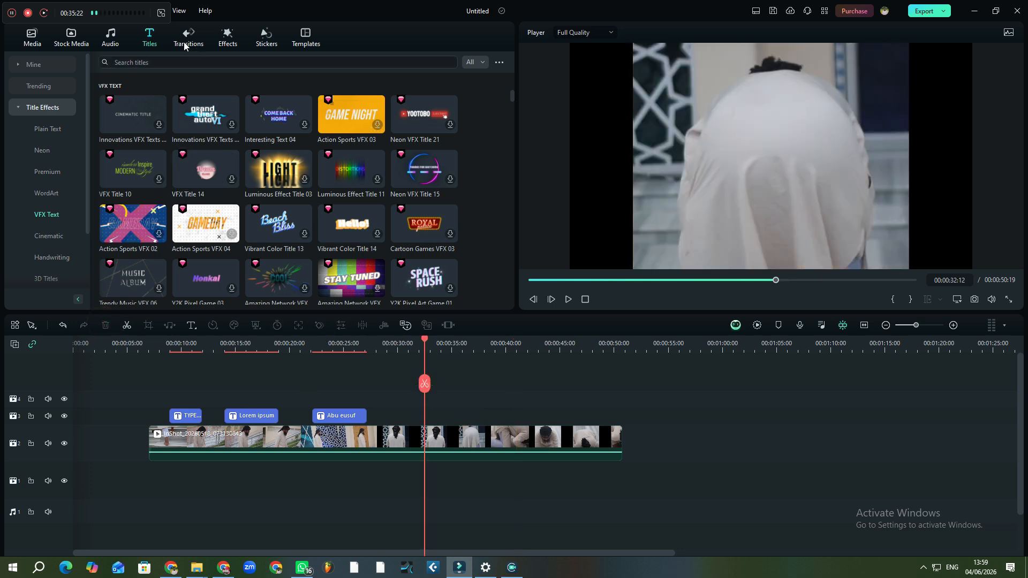
pyautogui.click(192, 63)
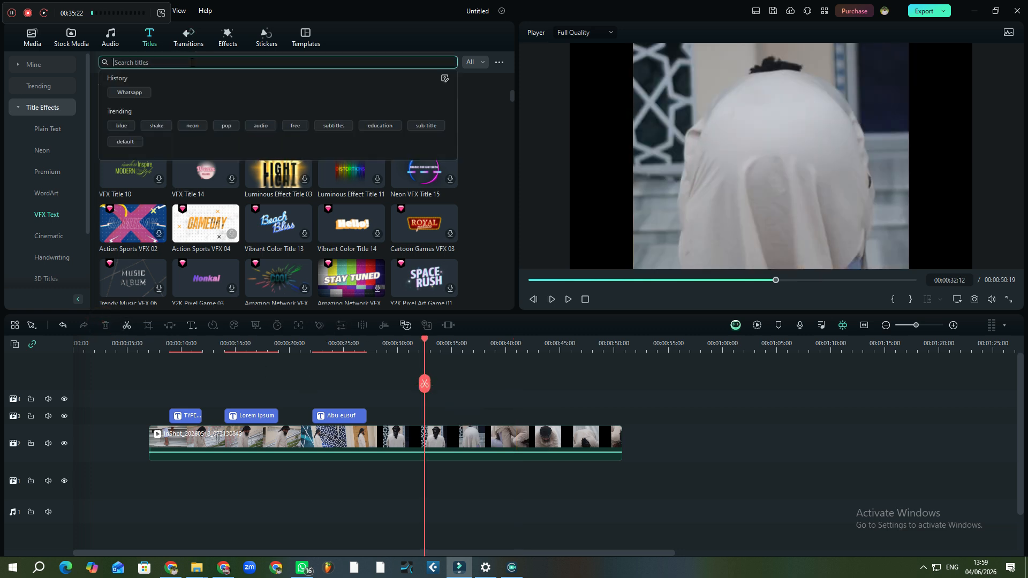
# Search titles for 'wh', pick the WhatsApp suggestion, and add Social Media Lowerthird 18
pyautogui.click(191, 63)
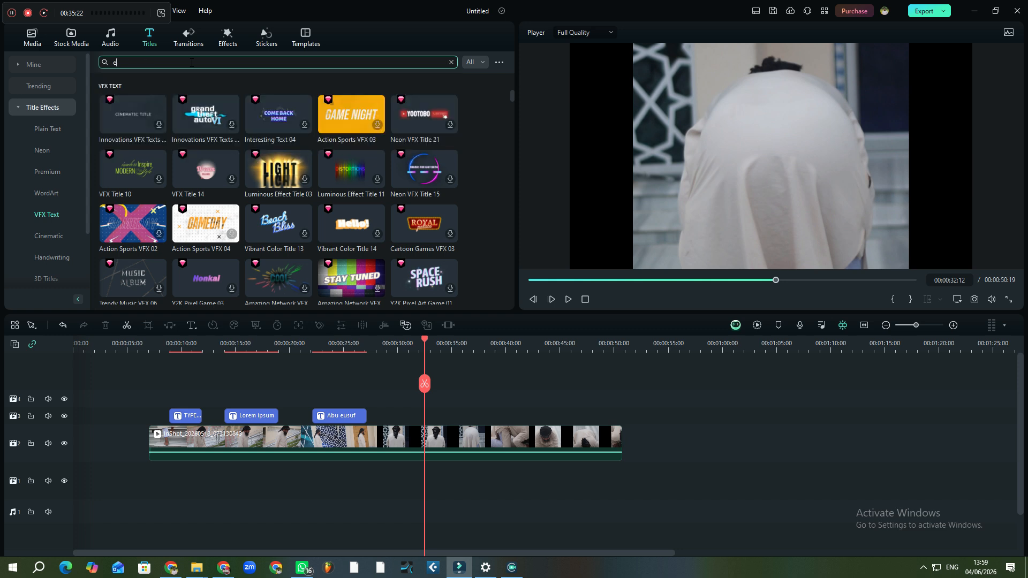
pyautogui.write('wg')
pyautogui.press('BackSpace')
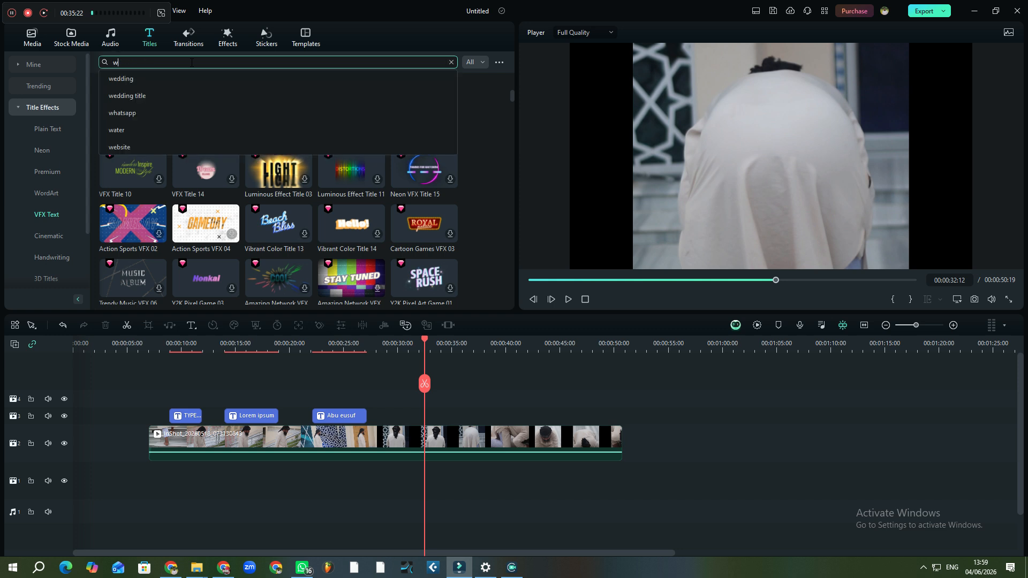
pyautogui.write('h')
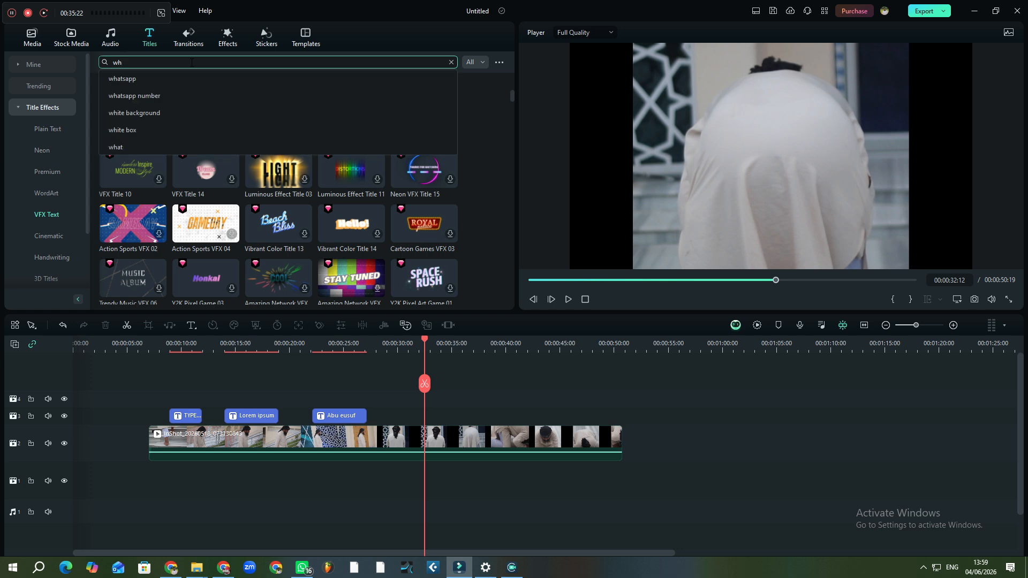
pyautogui.click(140, 79)
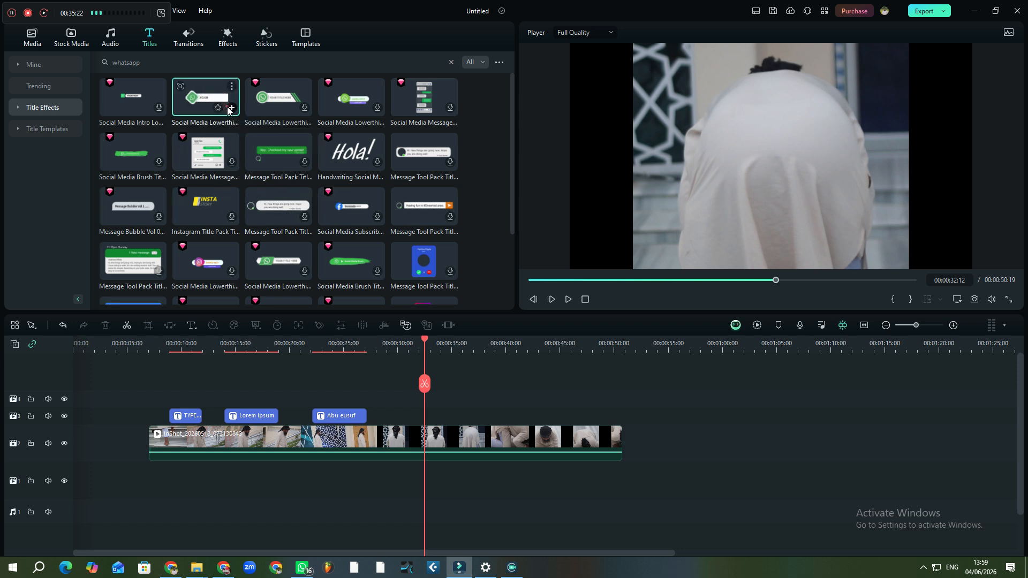
pyautogui.click(232, 107)
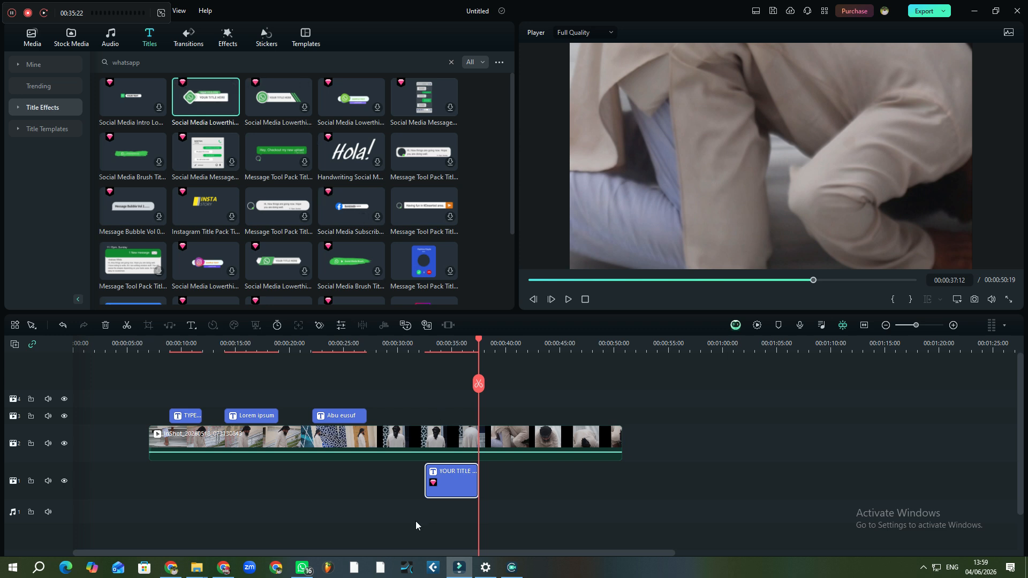
# Move the lower-third onto a new top track and preview its animation
pyautogui.moveTo(449, 493); pyautogui.dragTo(412, 391)
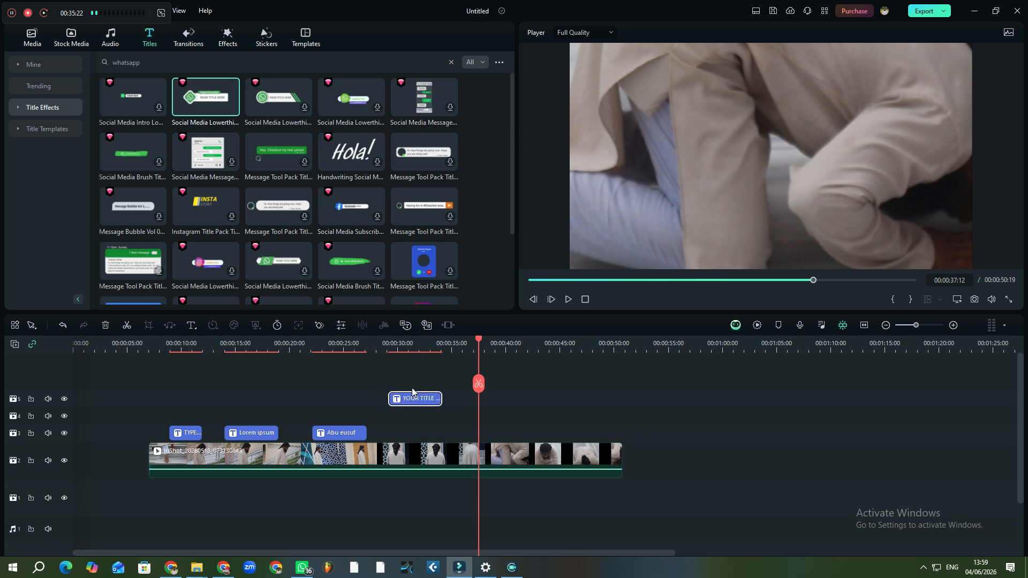
pyautogui.click(406, 349)
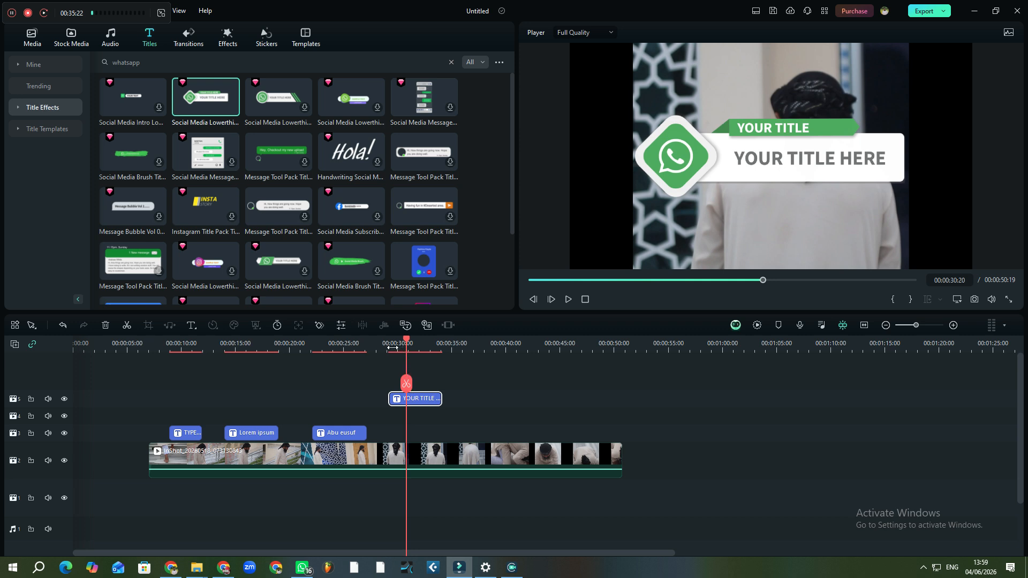
pyautogui.click(387, 348)
pyautogui.press('space')
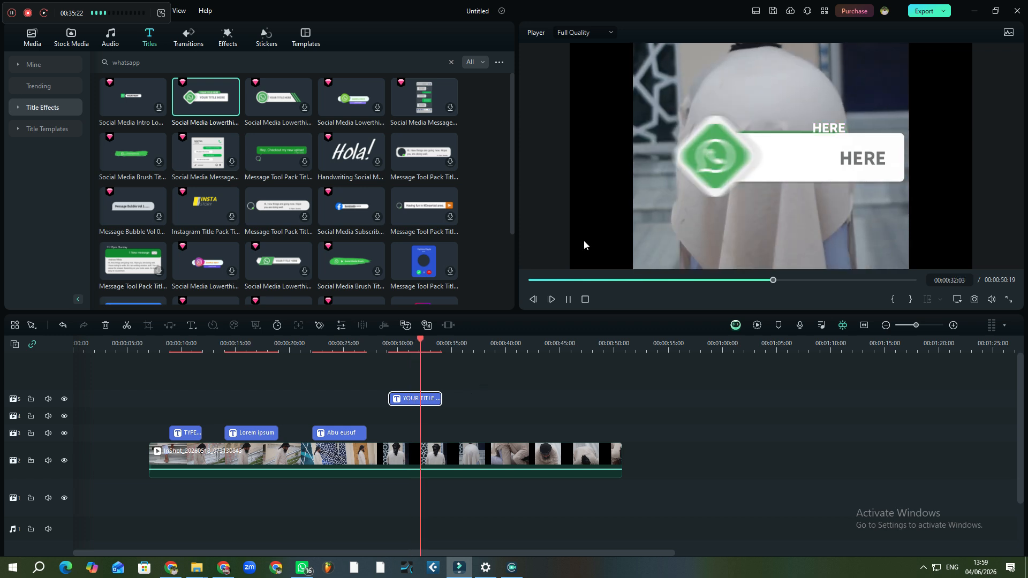
pyautogui.press('space')
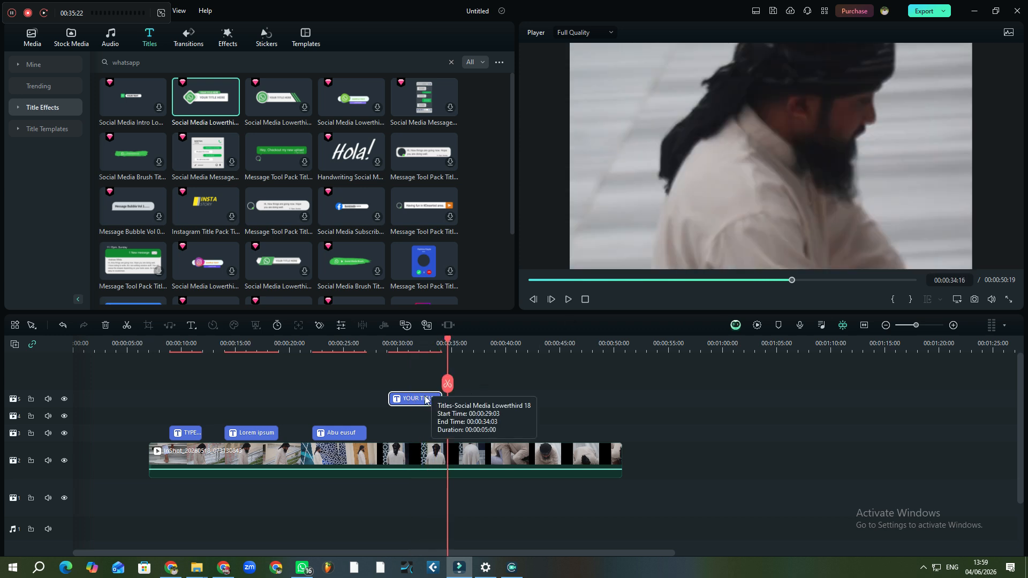
pyautogui.press('space')
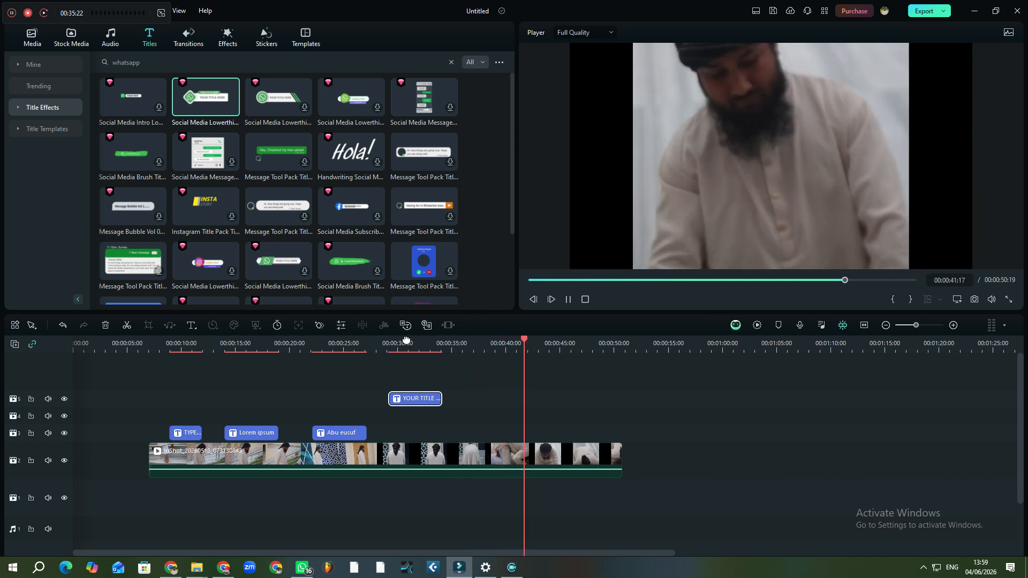
# Shift the lower-third about two seconds earlier so it starts around 27 s
pyautogui.click(392, 353)
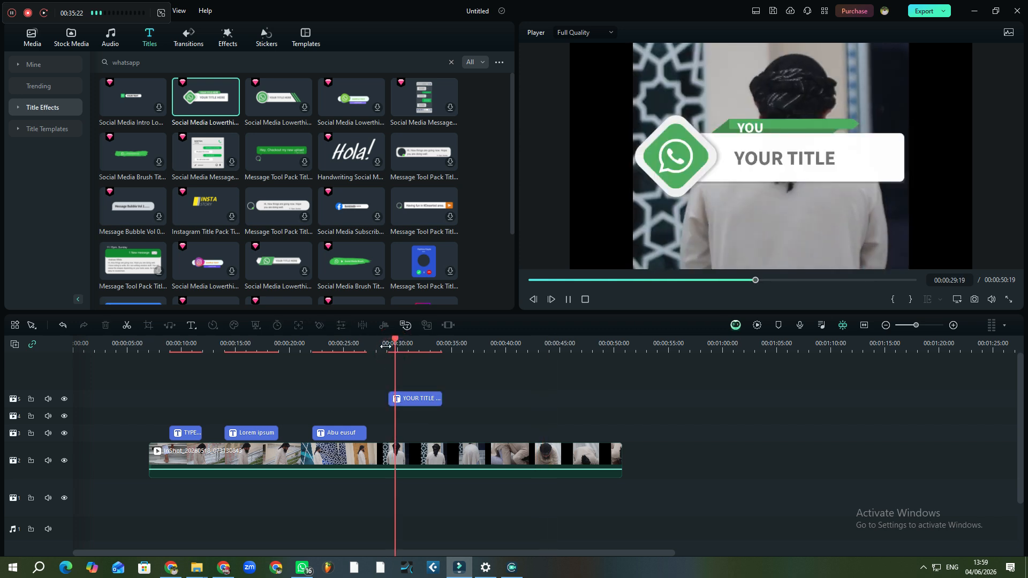
pyautogui.press('space')
pyautogui.moveTo(418, 399); pyautogui.dragTo(382, 382)
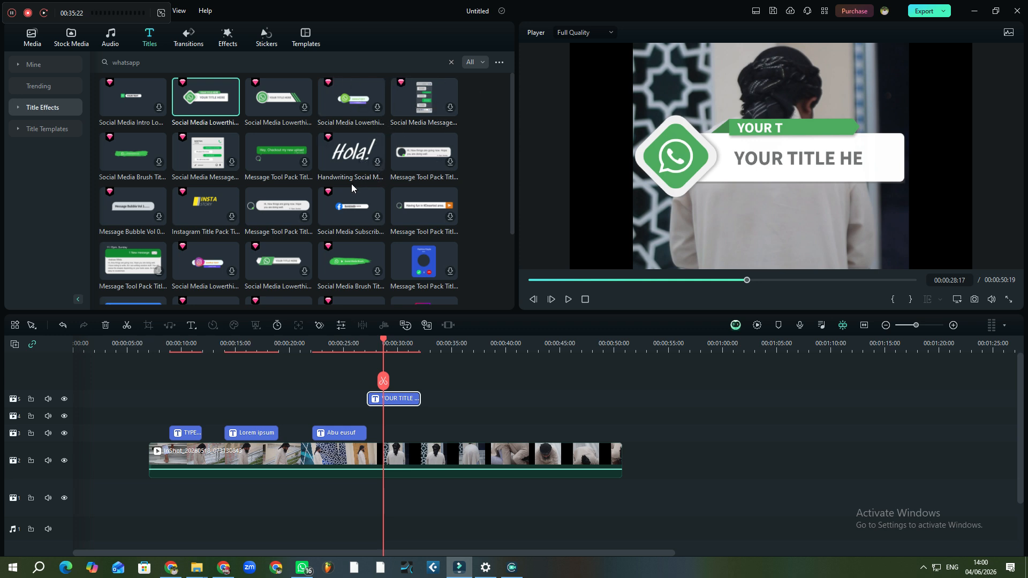
# Move the YOUR TITLE HERE line into the white banner and centre it
pyautogui.moveTo(776, 163); pyautogui.dragTo(755, 188)
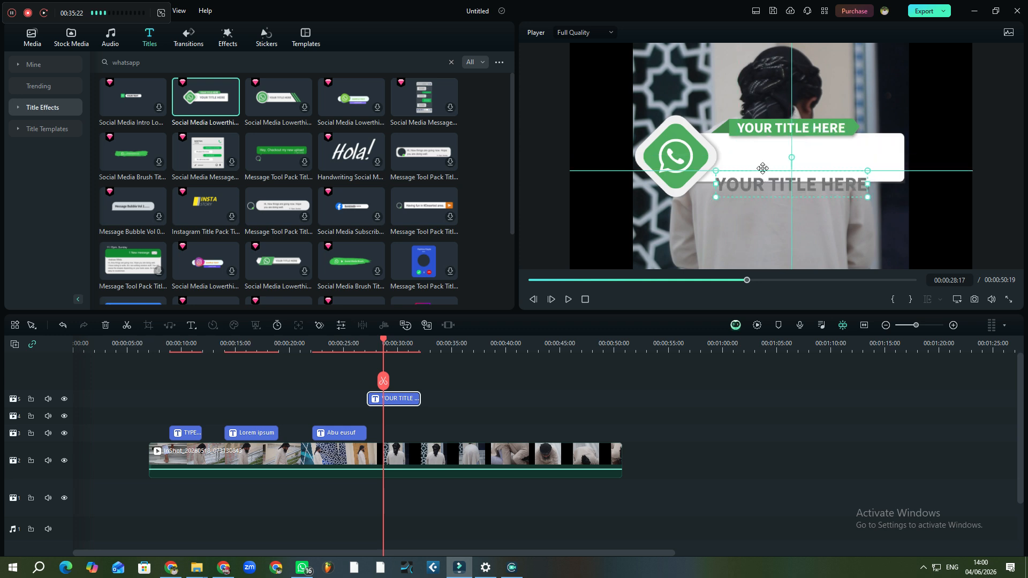
pyautogui.moveTo(783, 154); pyautogui.dragTo(755, 159)
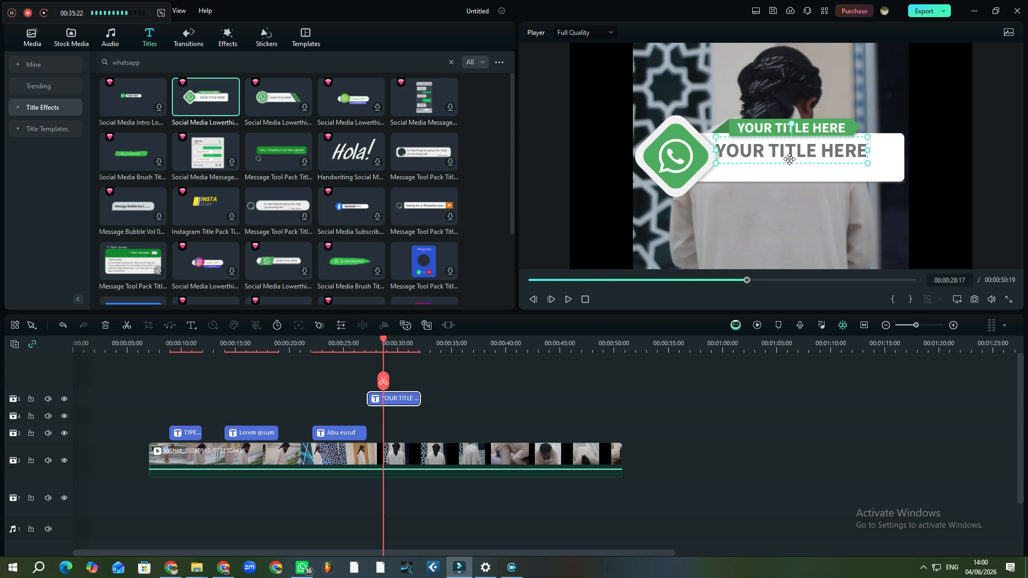
pyautogui.moveTo(796, 163); pyautogui.dragTo(806, 169)
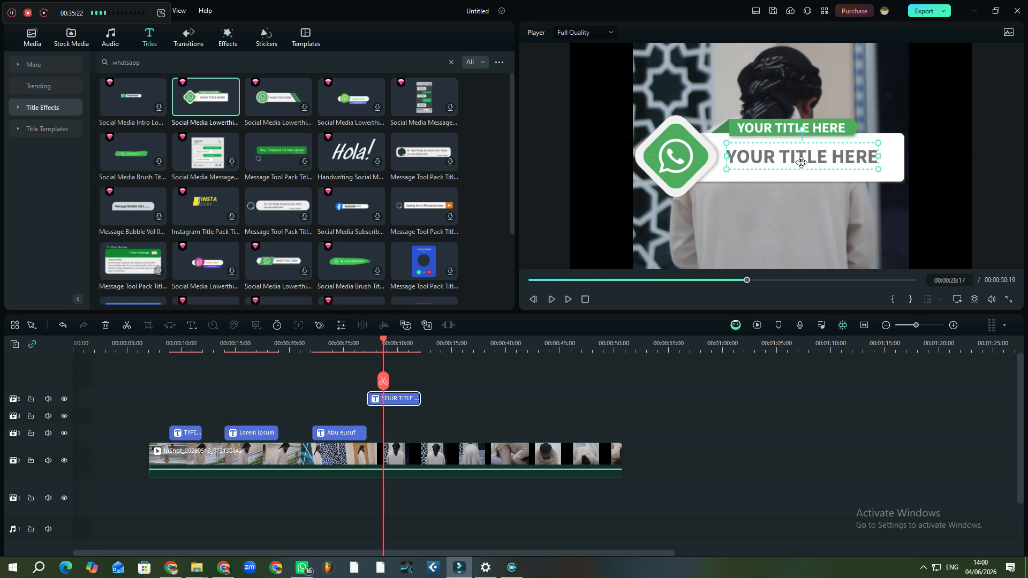
# Replace the green top line's text with a typed name
pyautogui.doubleClick(798, 162)
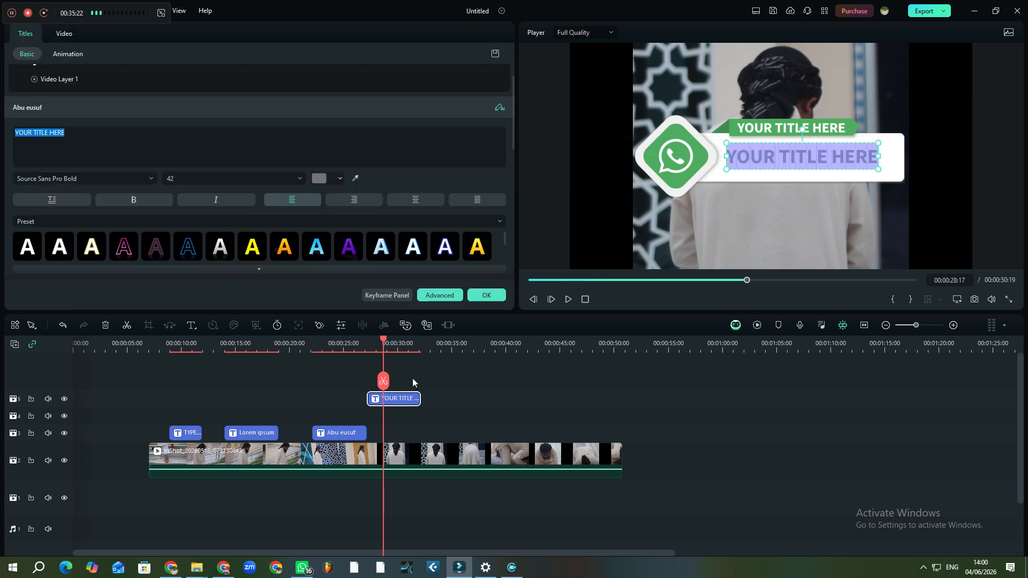
pyautogui.click(397, 400)
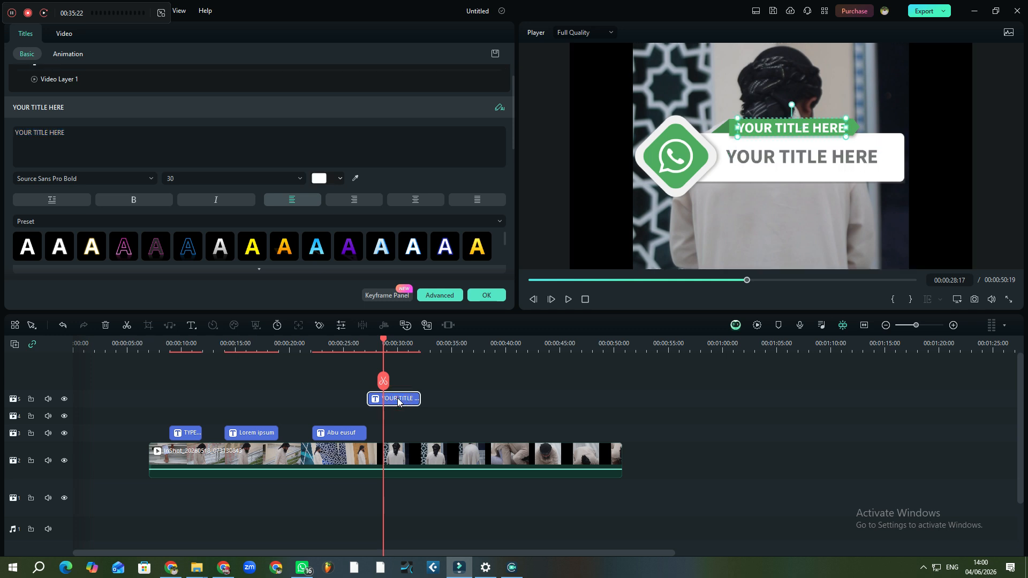
pyautogui.click(104, 136)
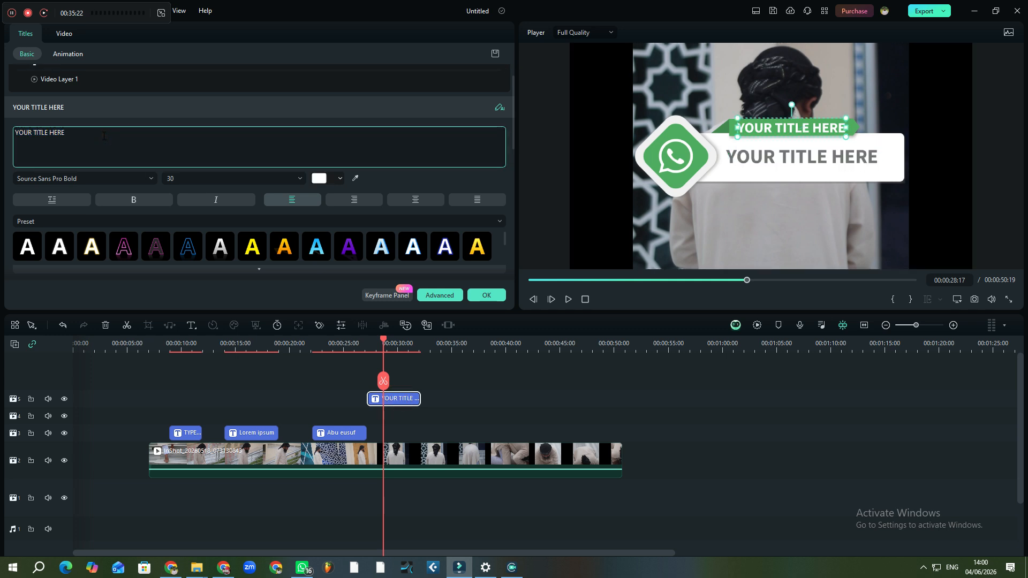
pyautogui.press('BackSpace')
pyautogui.press('BackSpace')
pyautogui.press('BackSpace')
pyautogui.press('BackSpace')
pyautogui.press('BackSpace')
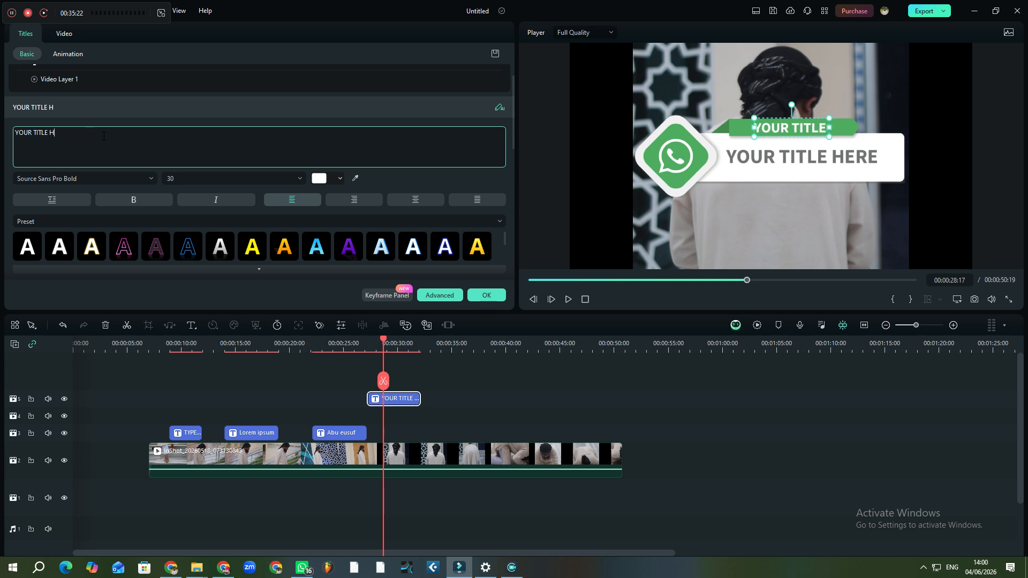
pyautogui.press('BackSpace')
pyautogui.press('BackSpace')
pyautogui.press('BackSpace')
pyautogui.press('BackSpace')
pyautogui.press('BackSpace')
pyautogui.press('BackSpace')
pyautogui.press('BackSpace')
pyautogui.press('BackSpace')
pyautogui.press('BackSpace')
pyautogui.press('BackSpace')
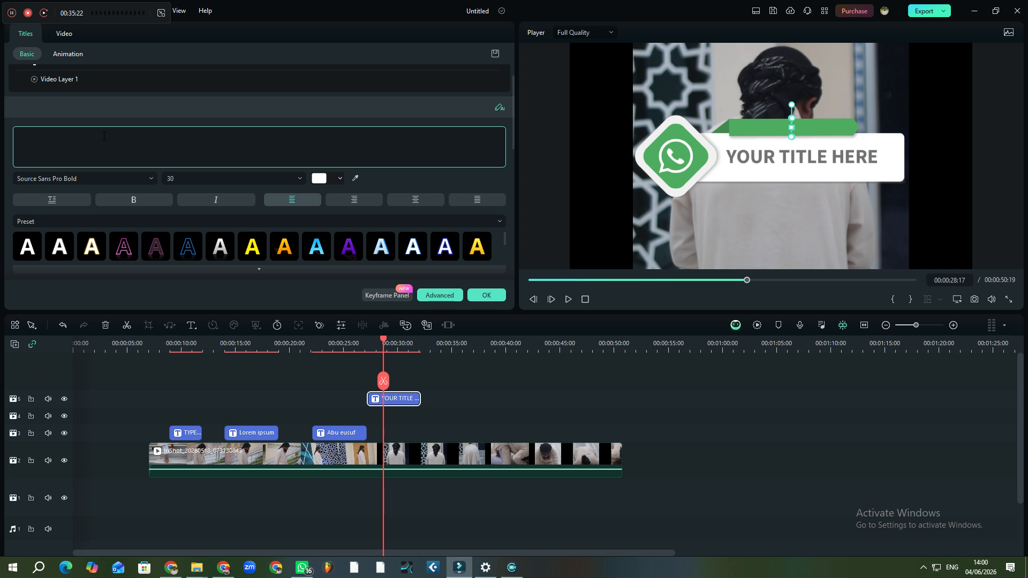
pyautogui.write('av')
pyautogui.press('BackSpace')
pyautogui.write('h')
pyautogui.press('BackSpace')
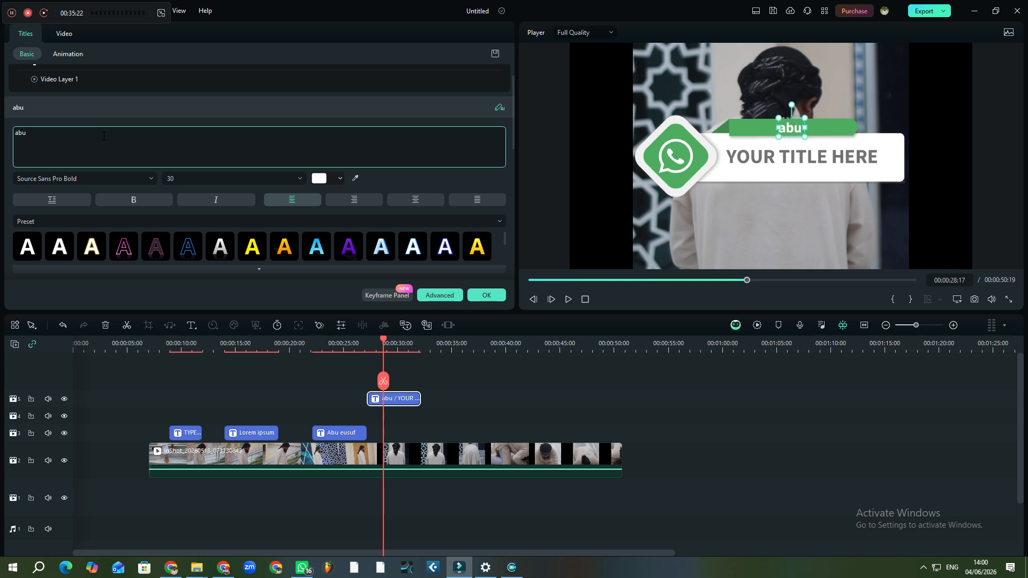
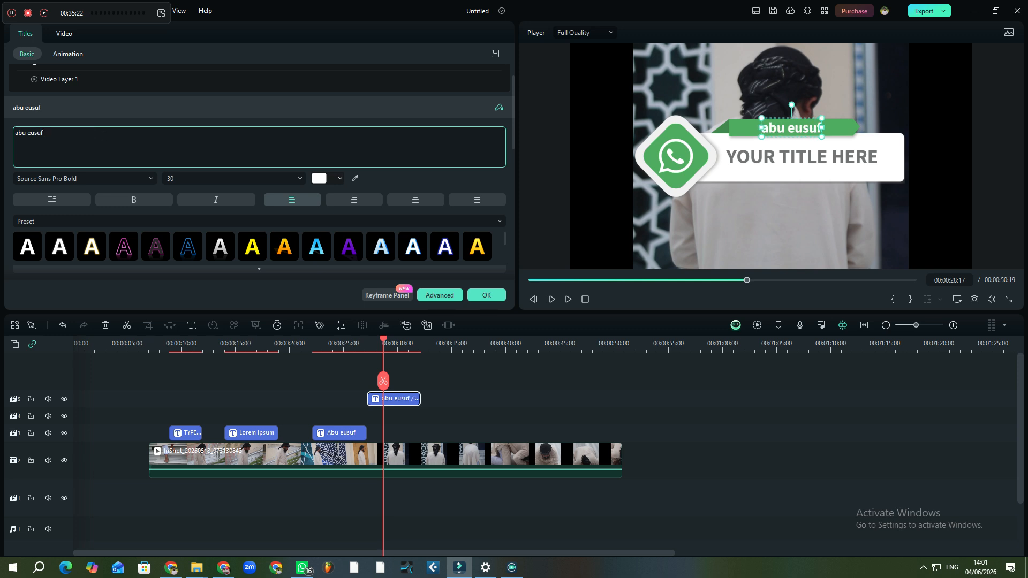
pyautogui.click(796, 160)
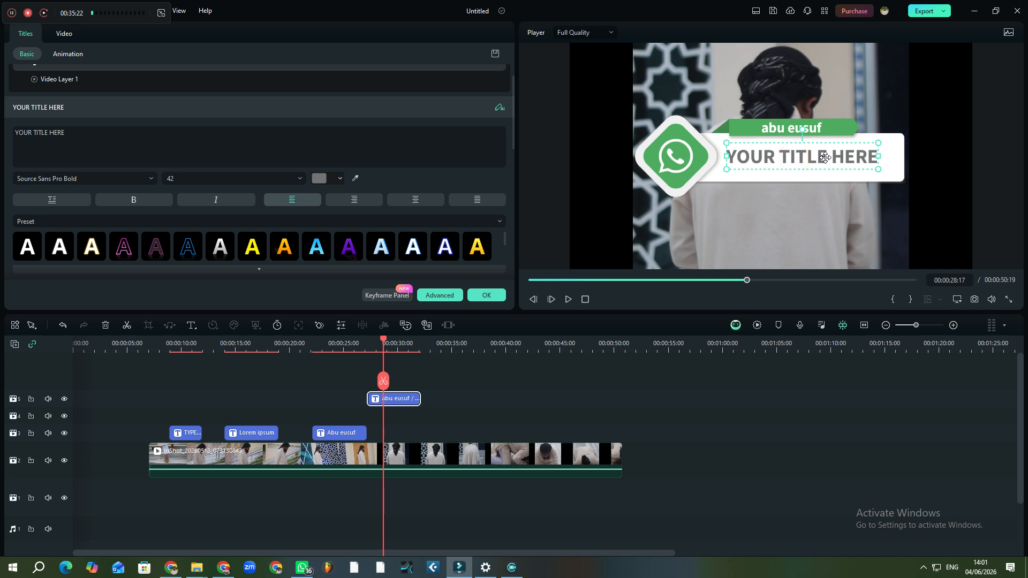
# Switch between the video layer and the name text layer, toggling the transform settings
pyautogui.click(826, 162)
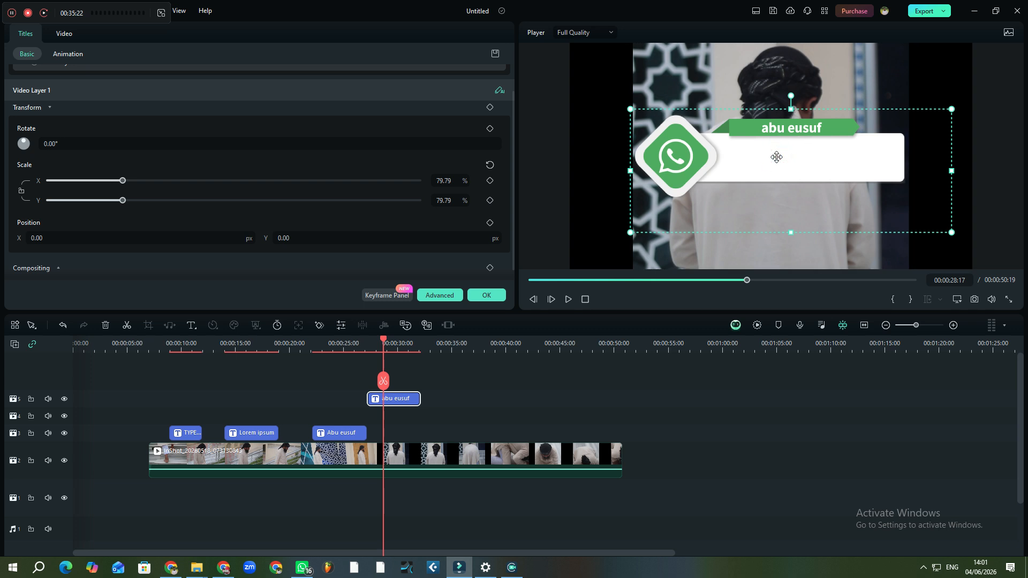
pyautogui.click(396, 402)
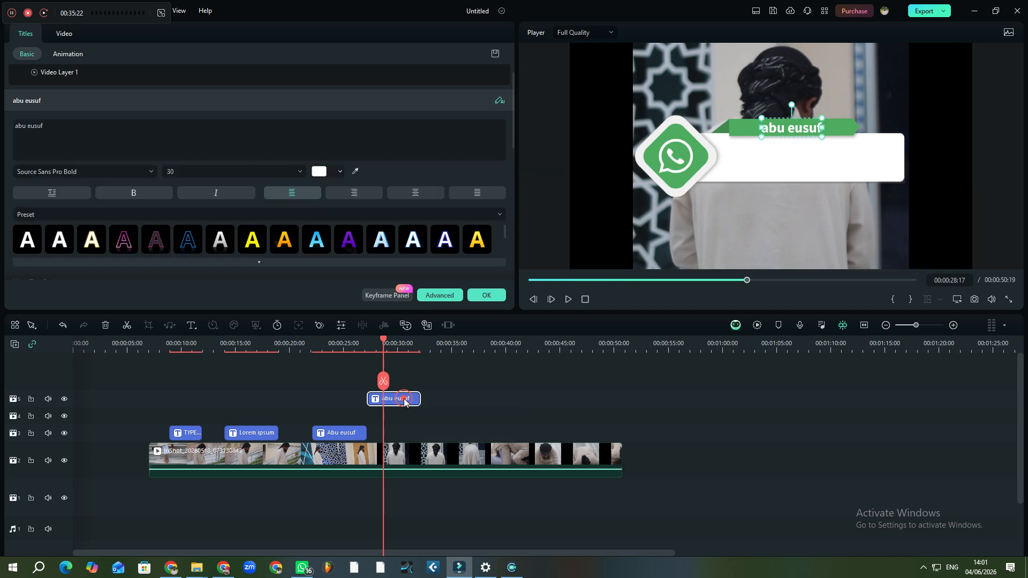
pyautogui.click(26, 136)
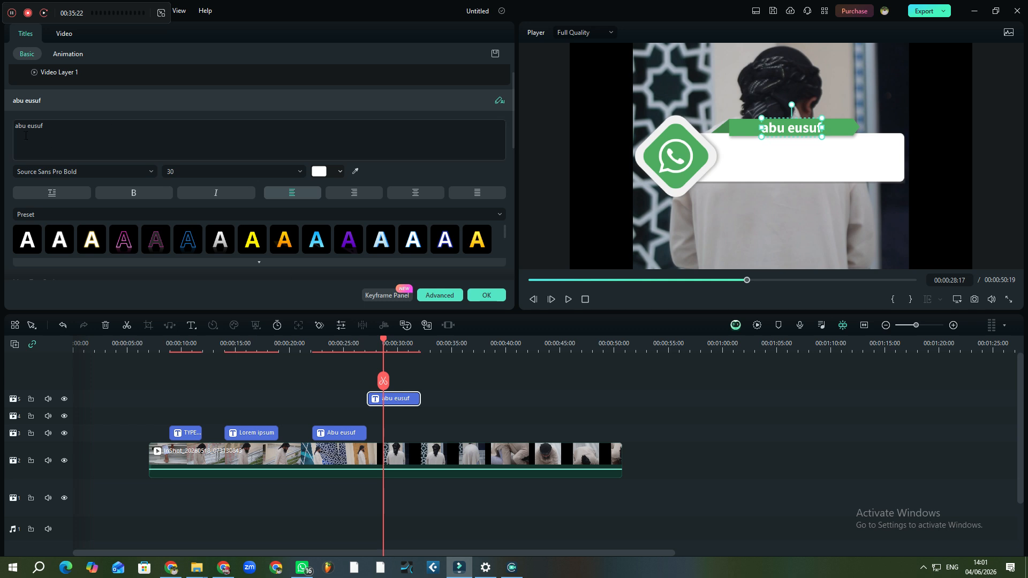
pyautogui.click(84, 75)
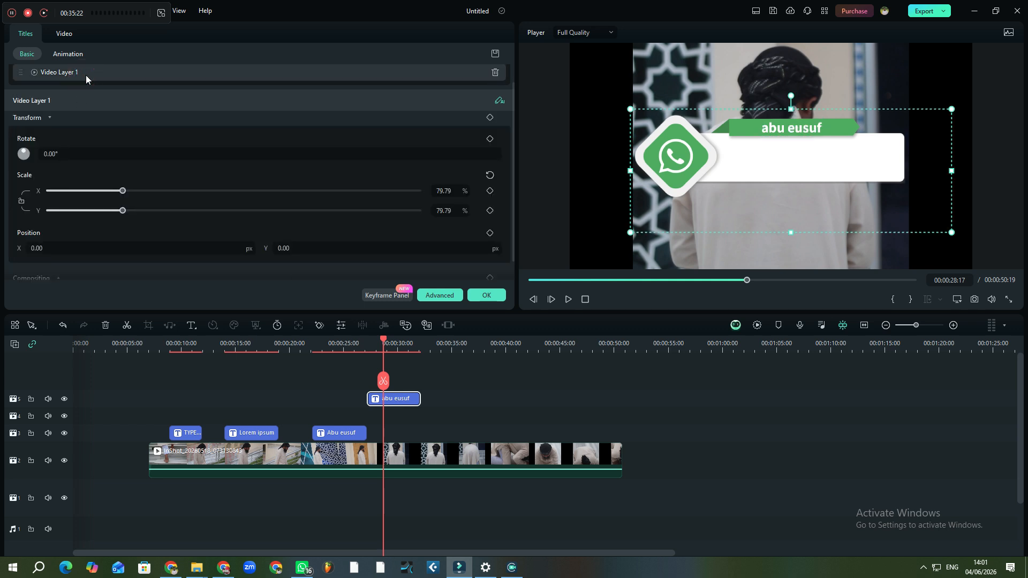
pyautogui.click(50, 118)
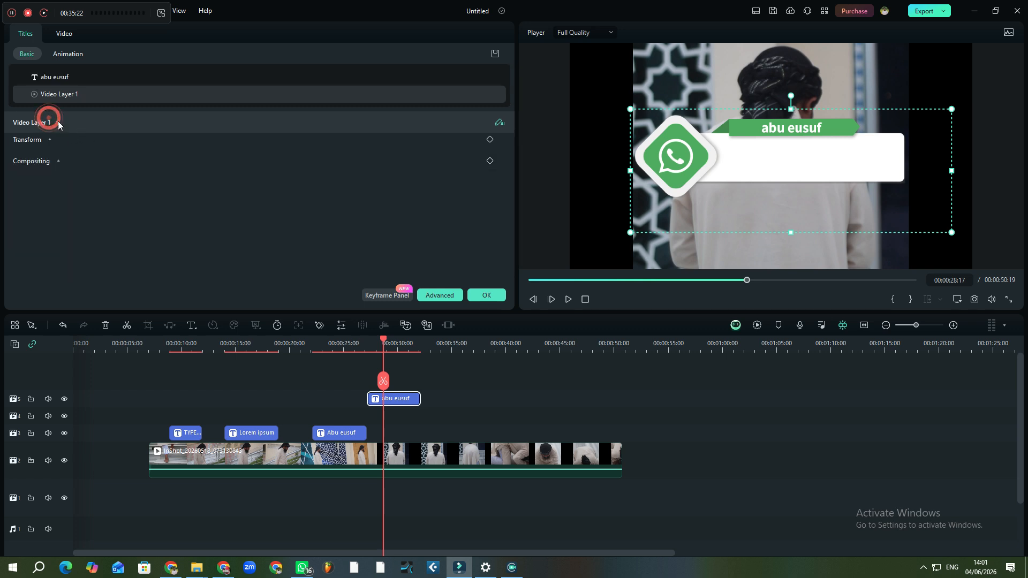
pyautogui.click(88, 93)
# Open and close the AI copywriting assistant, then reselect layers and expand compositing and transform settings
pyautogui.click(499, 123)
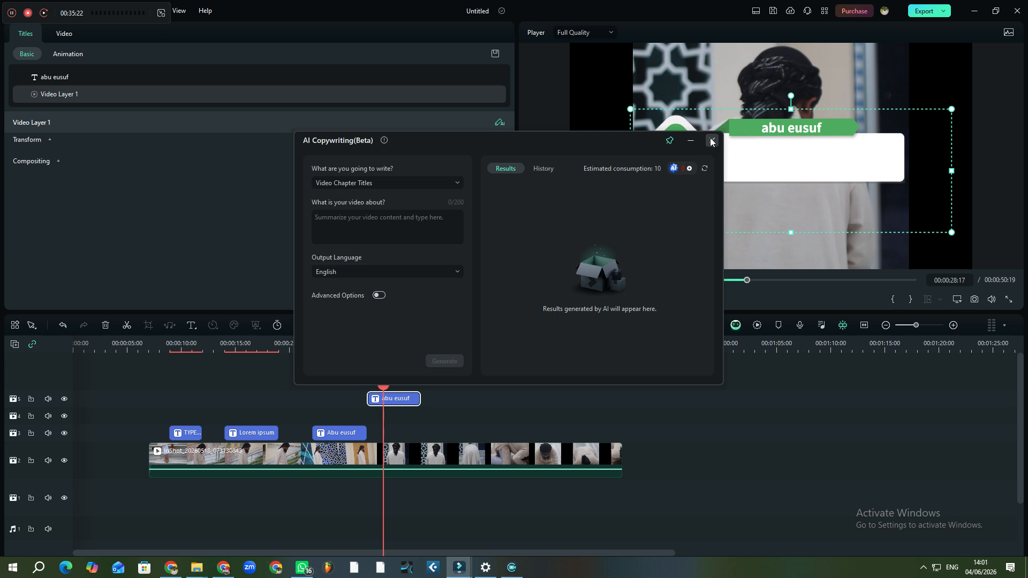
pyautogui.click(711, 140)
pyautogui.click(41, 73)
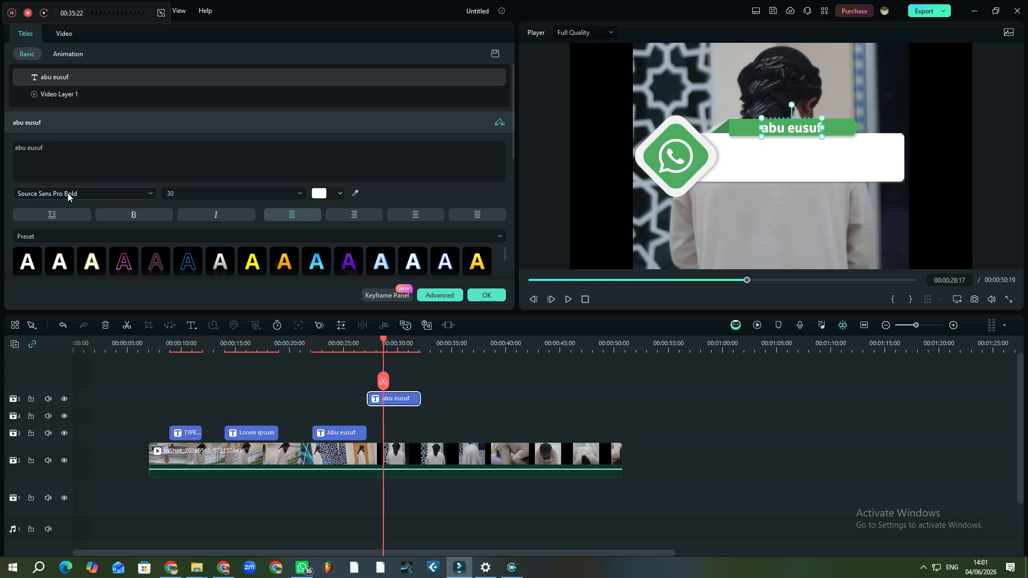
pyautogui.click(81, 95)
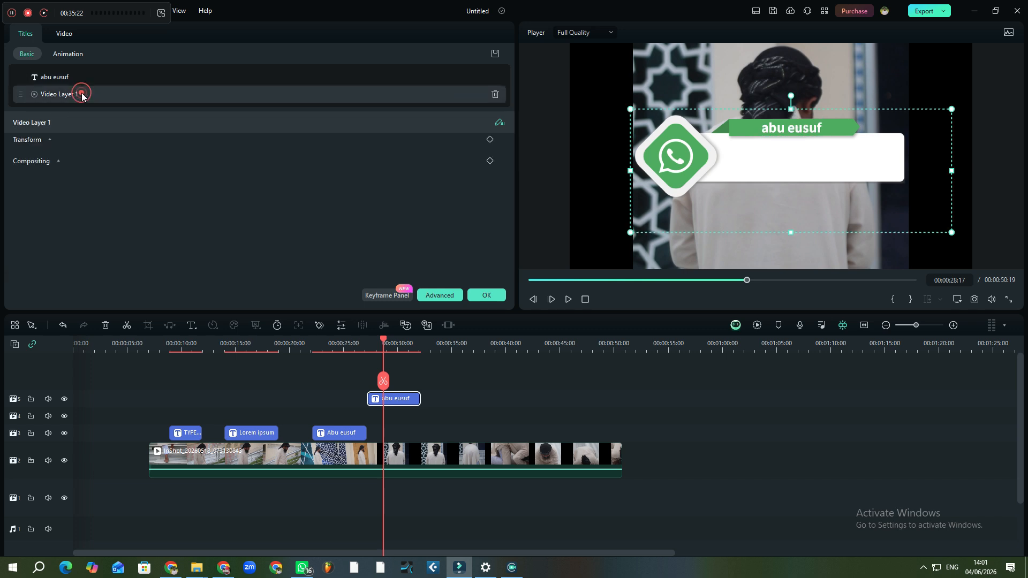
pyautogui.click(46, 122)
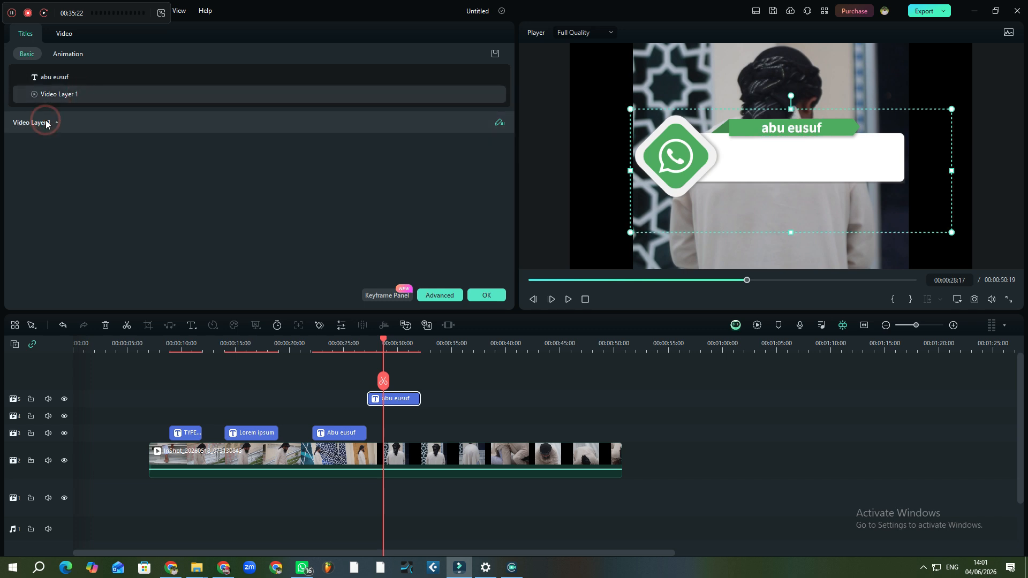
pyautogui.click(54, 161)
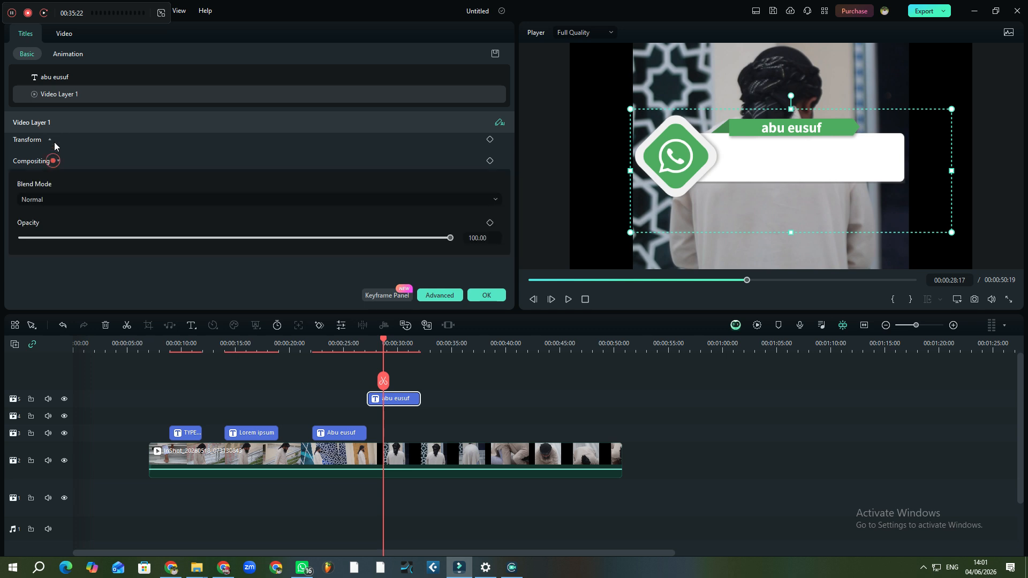
pyautogui.click(49, 138)
pyautogui.click(49, 138)
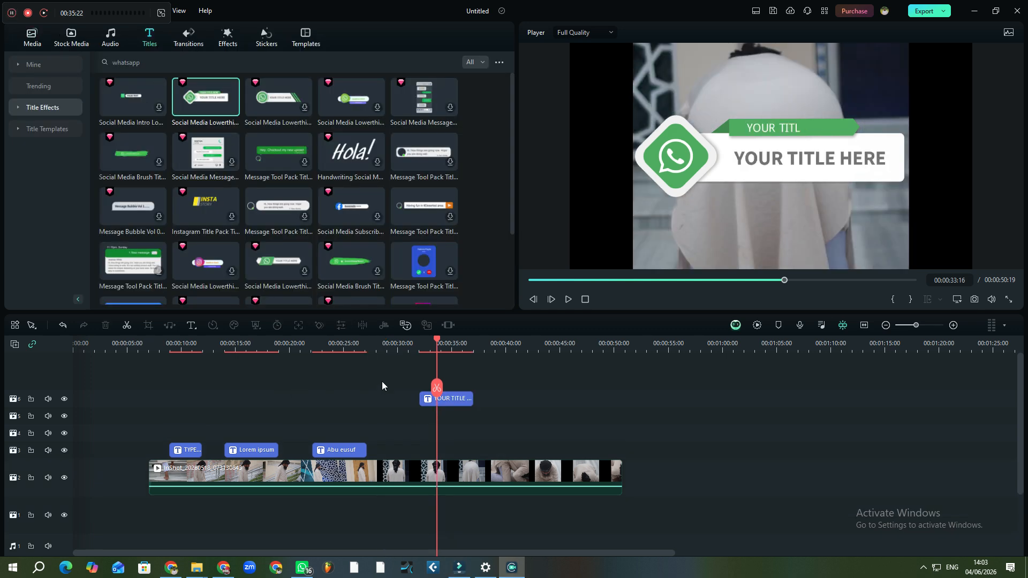
# Replace the large YOUR TITLE HERE text layer with a long string of digits
pyautogui.doubleClick(453, 400)
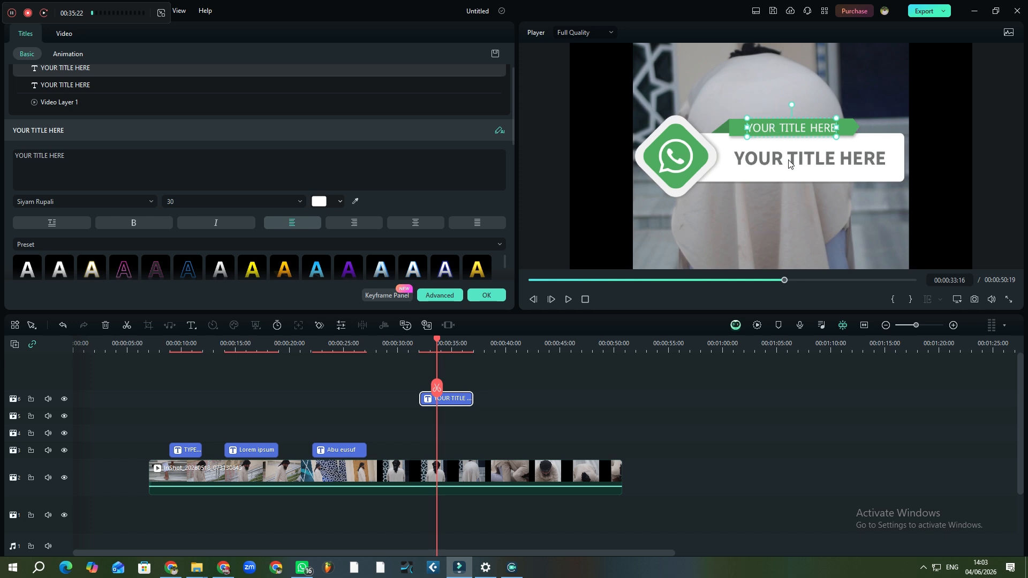
pyautogui.click(83, 85)
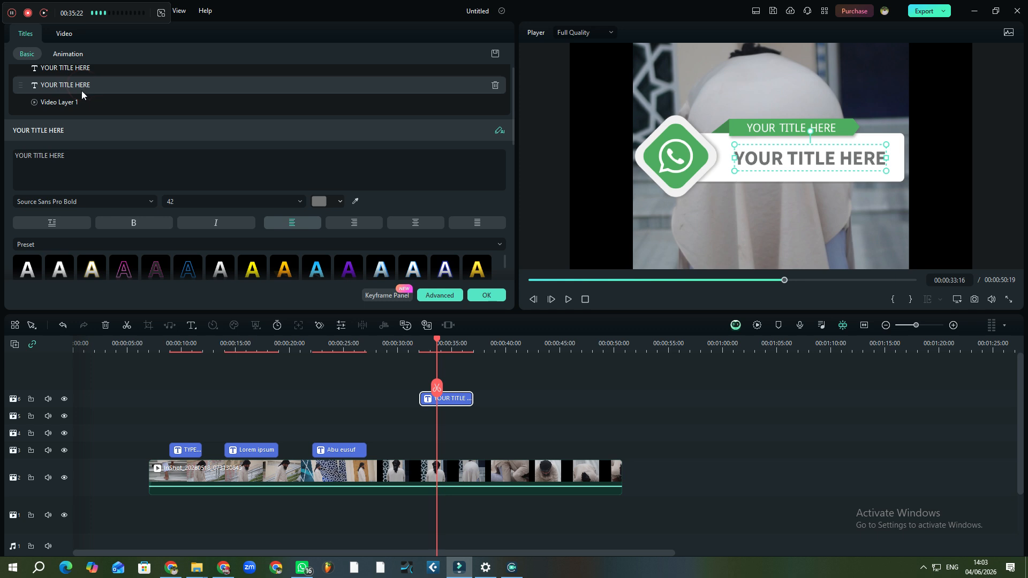
pyautogui.click(74, 154)
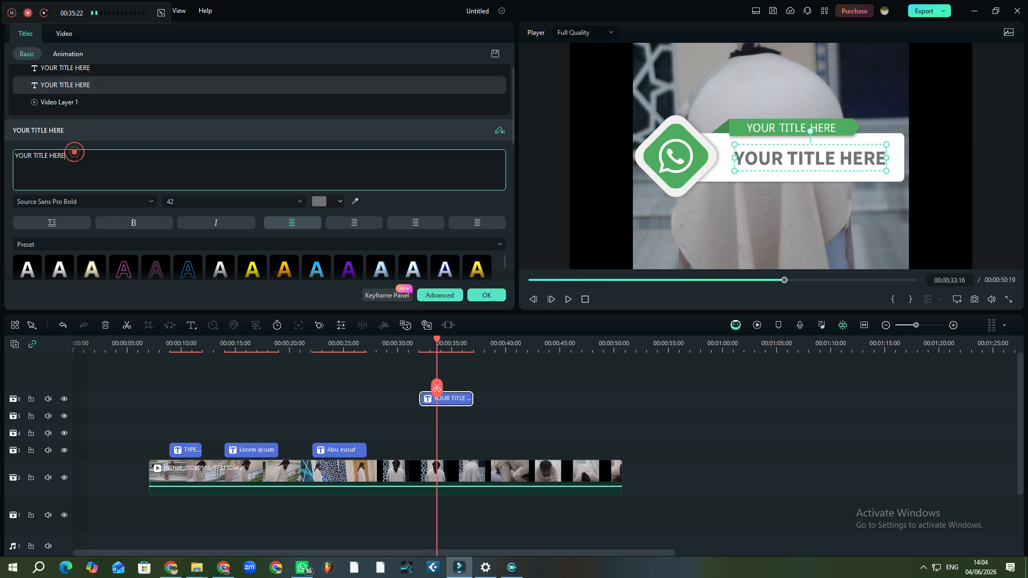
pyautogui.press('BackSpace')
pyautogui.press('BackSpace')
pyautogui.press('BackSpace')
pyautogui.press('BackSpace')
pyautogui.press('BackSpace')
pyautogui.press('BackSpace')
pyautogui.press('BackSpace')
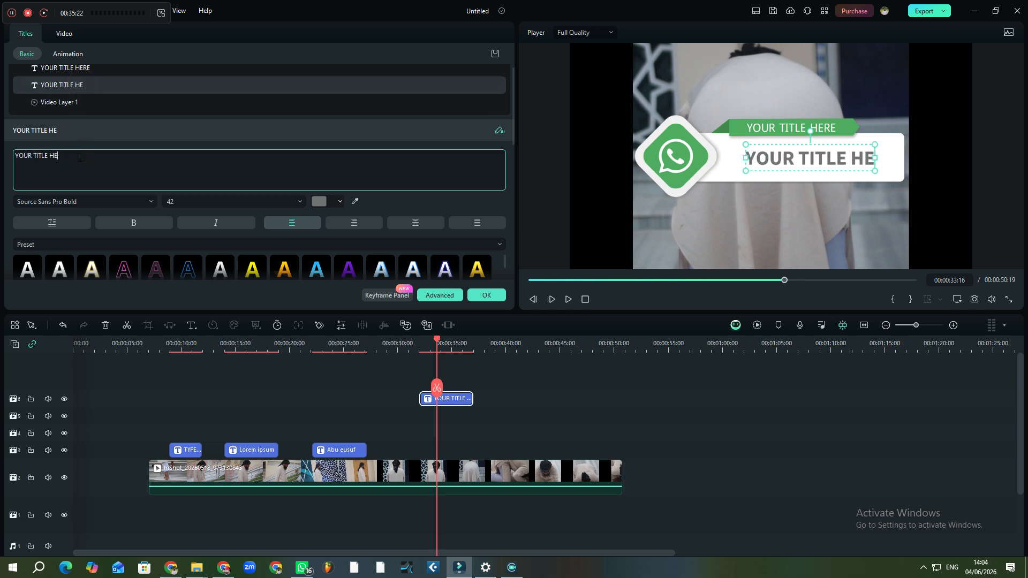
pyautogui.press('BackSpace')
pyautogui.press('BackSpace')
pyautogui.press('BackSpace')
pyautogui.press('BackSpace')
pyautogui.press('BackSpace')
pyautogui.press('BackSpace')
pyautogui.press('BackSpace')
pyautogui.press('BackSpace')
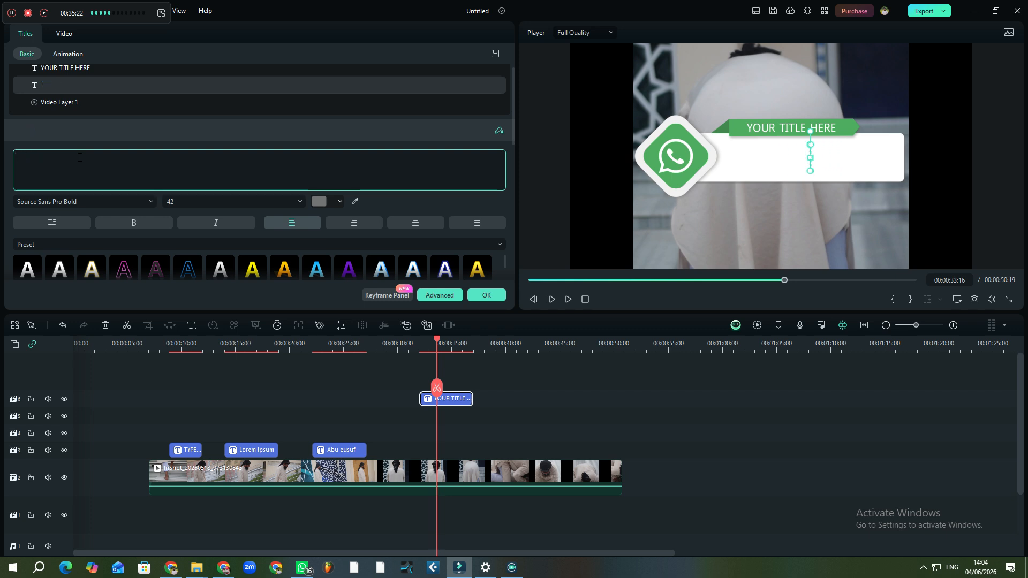
pyautogui.write('242')
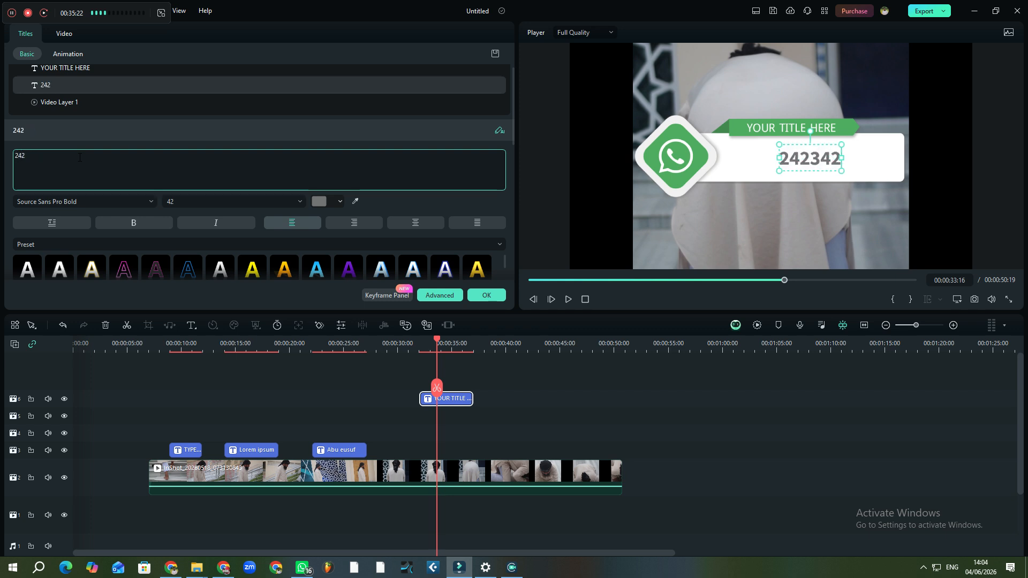
pyautogui.write('3423432534543565')
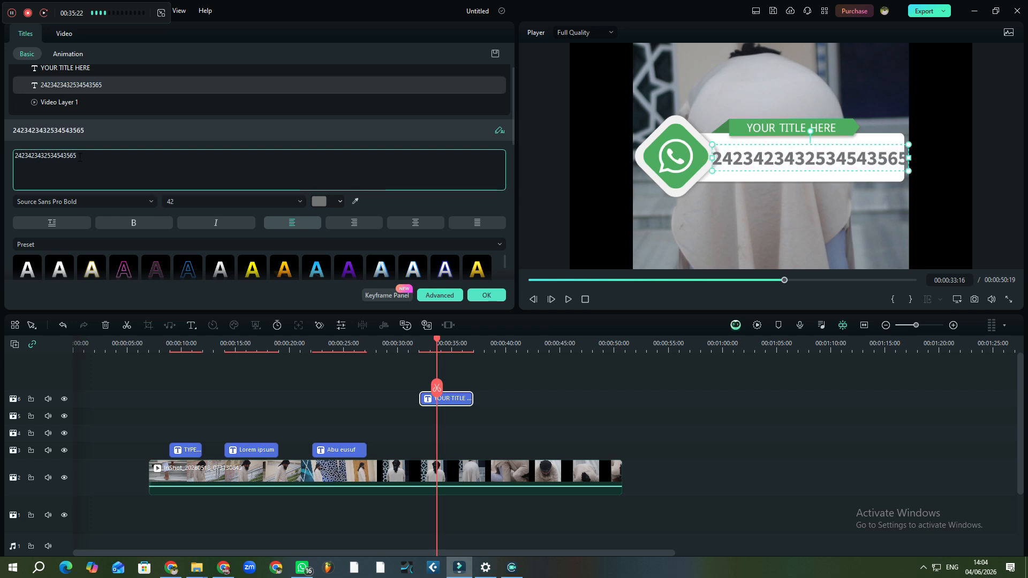
pyautogui.press('BackSpace')
pyautogui.press('BackSpace')
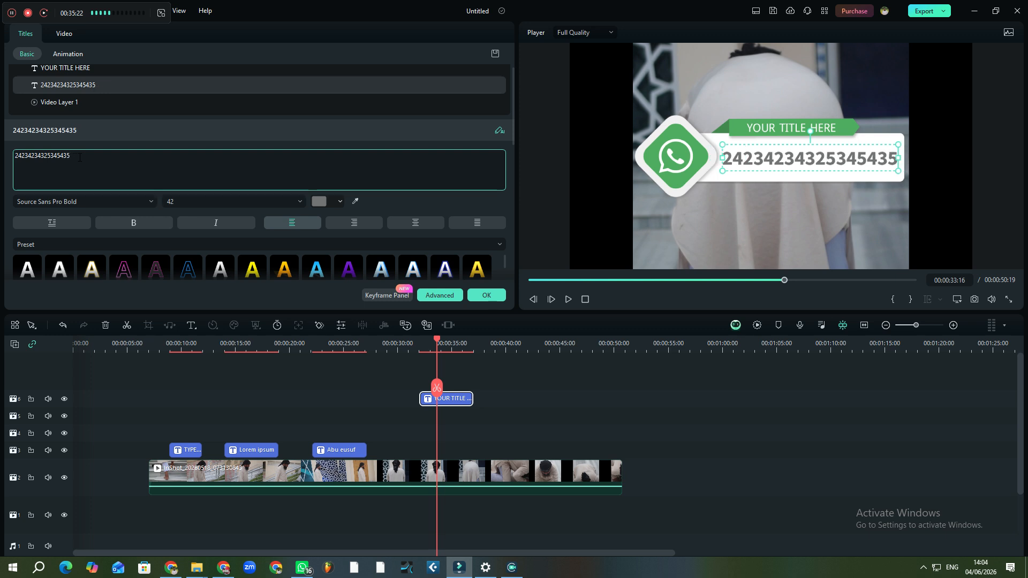
# Replace the green banner's small text with 'lk;dlfkjgdflgkjdf;lkjklj'
pyautogui.click(809, 129)
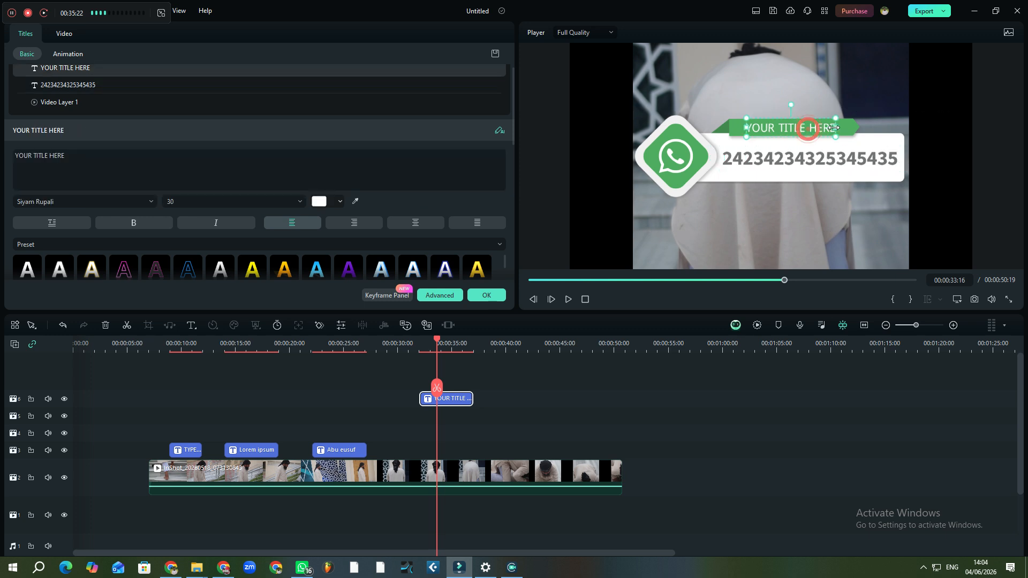
pyautogui.click(80, 67)
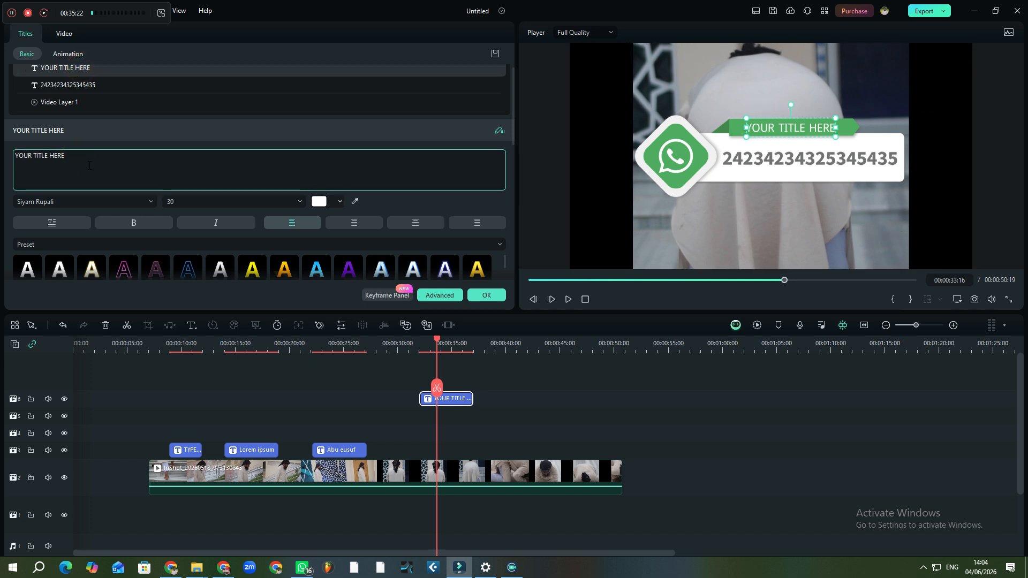
pyautogui.press('BackSpace')
pyautogui.press('BackSpace')
pyautogui.press('BackSpace')
pyautogui.press('BackSpace')
pyautogui.press('BackSpace')
pyautogui.press('BackSpace')
pyautogui.press('BackSpace')
pyautogui.press('BackSpace')
pyautogui.press('BackSpace')
pyautogui.press('BackSpace')
pyautogui.press('BackSpace')
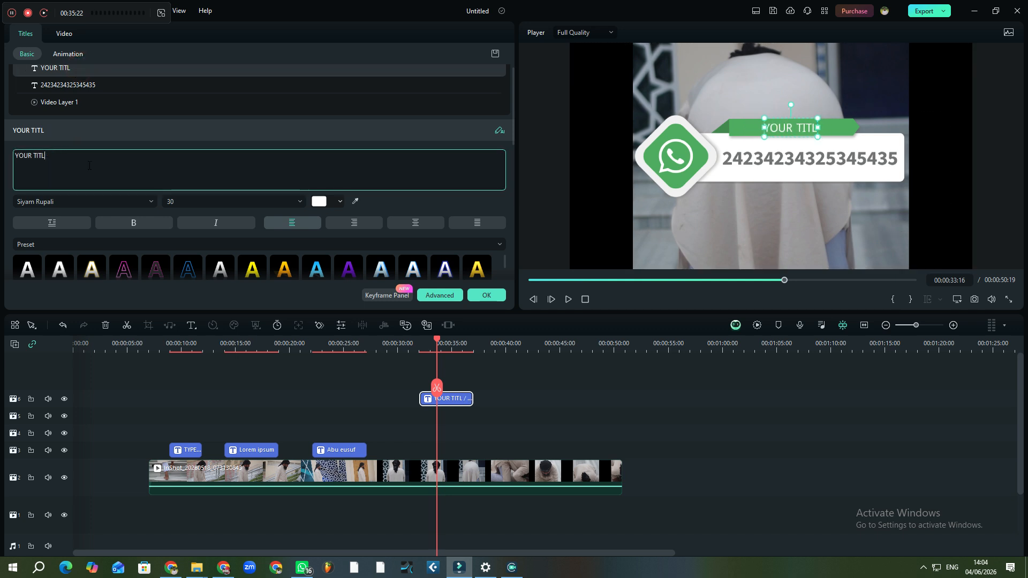
pyautogui.press('BackSpace')
pyautogui.press('BackSpace')
pyautogui.press('BackSpace')
pyautogui.press('BackSpace')
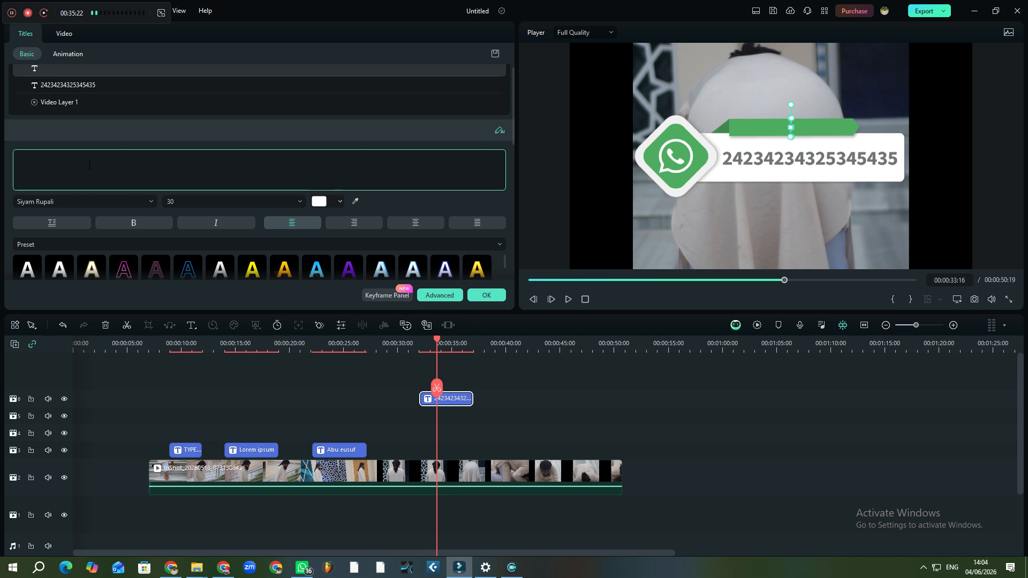
pyautogui.write('lk;dlfkjgdflgkjdf;lkjklj')
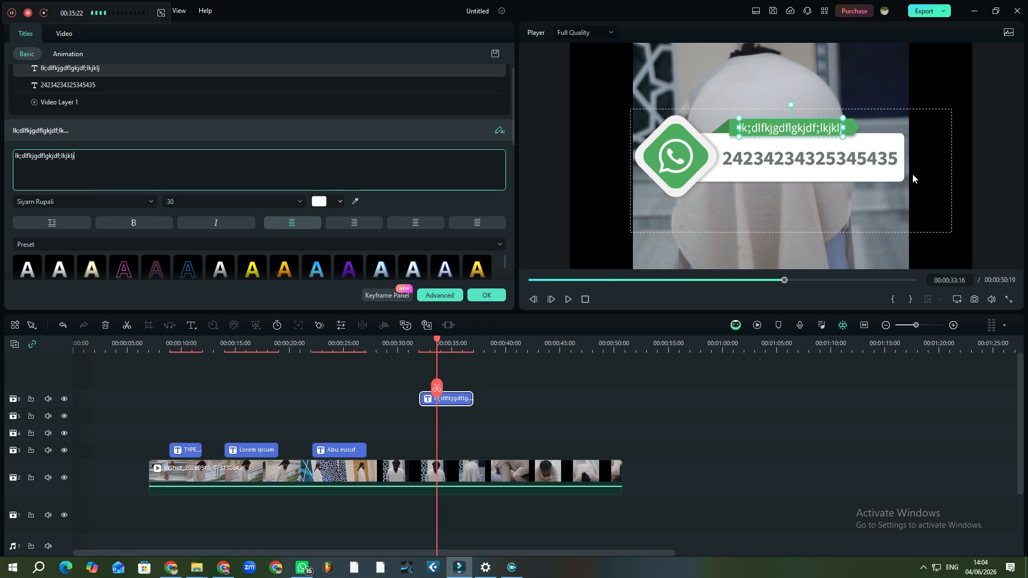
pyautogui.click(910, 198)
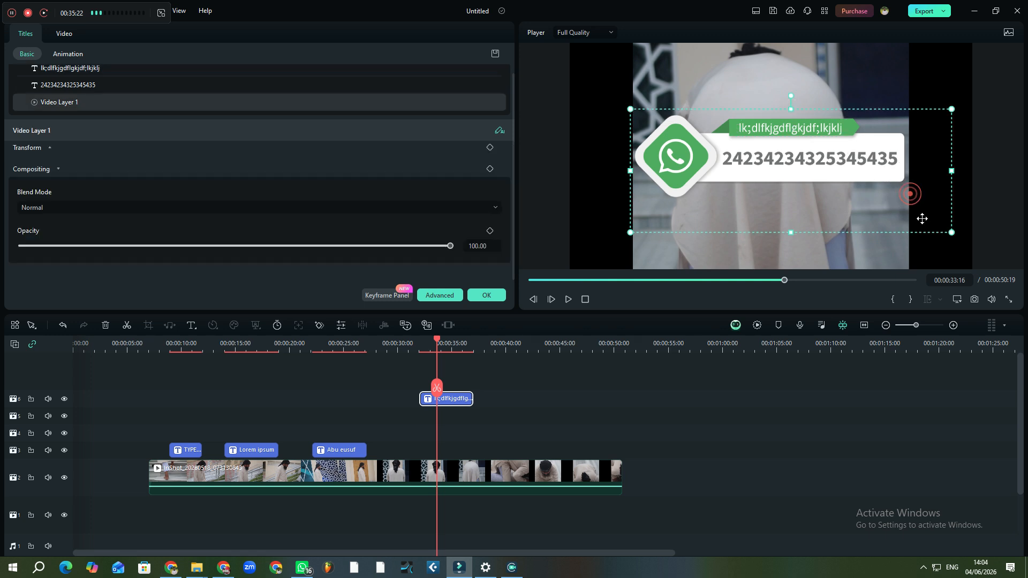
# Shrink the WhatsApp title graphic and move it into the lower-left corner
pyautogui.moveTo(953, 233); pyautogui.dragTo(932, 201)
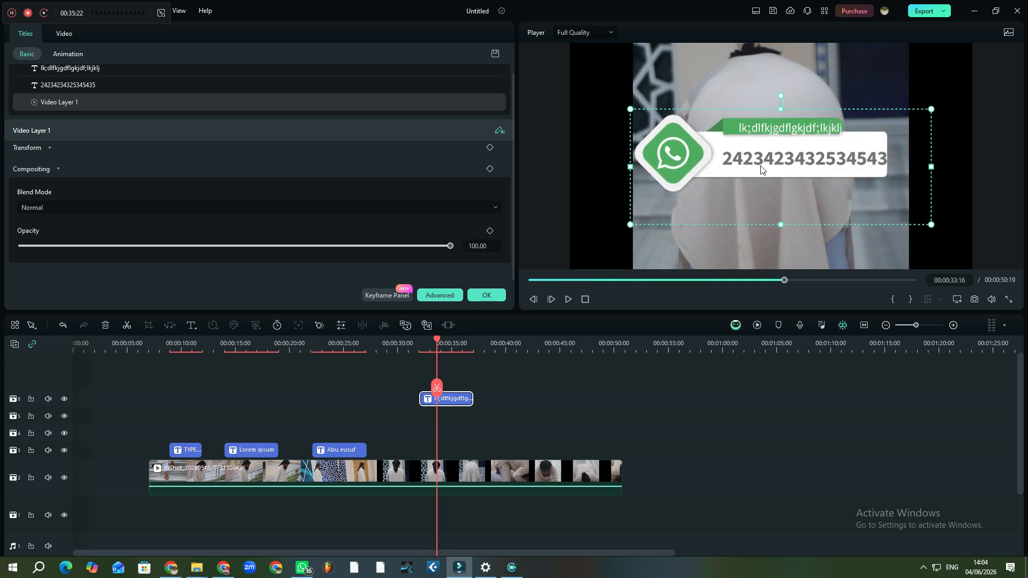
pyautogui.moveTo(716, 156); pyautogui.dragTo(816, 166)
pyautogui.moveTo(855, 234); pyautogui.dragTo(711, 168)
pyautogui.moveTo(616, 138); pyautogui.dragTo(645, 243)
# Move the number line down onto the white box and shrink it to size 15
pyautogui.click(737, 167)
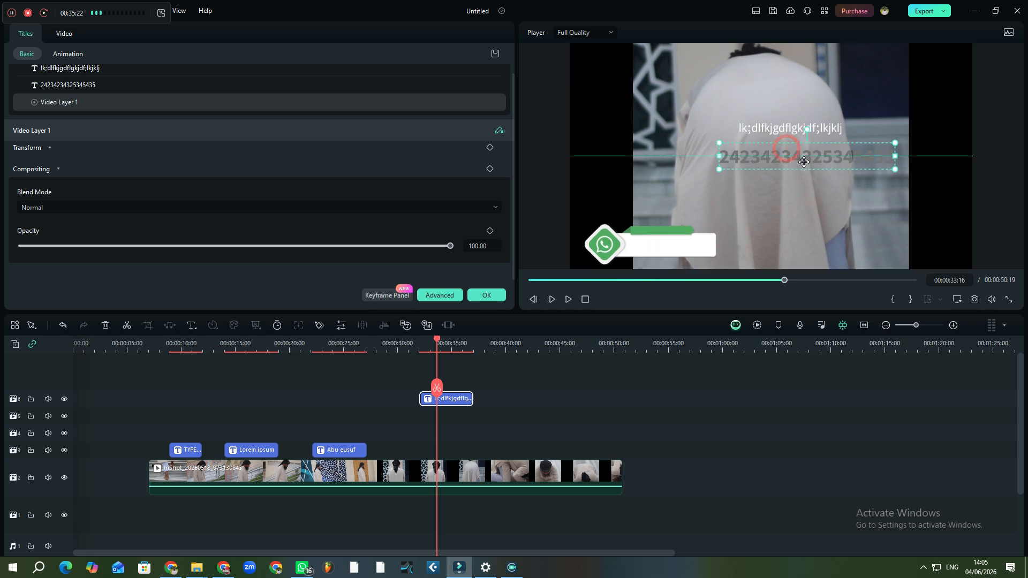
pyautogui.moveTo(791, 164); pyautogui.dragTo(688, 247)
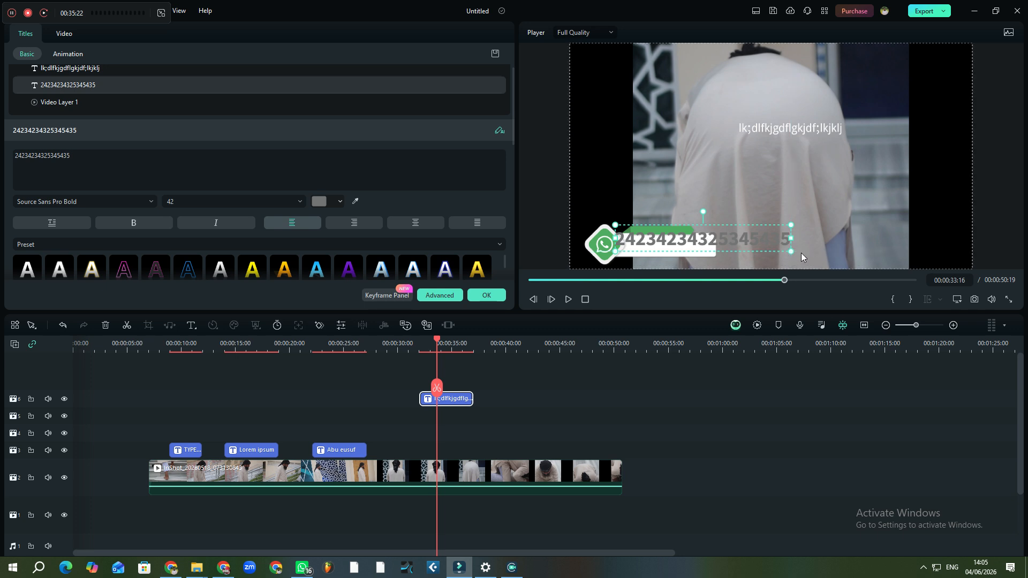
pyautogui.moveTo(791, 250); pyautogui.dragTo(675, 245)
# Lower the title's top text line onto the green bar just above the number box
pyautogui.click(720, 192)
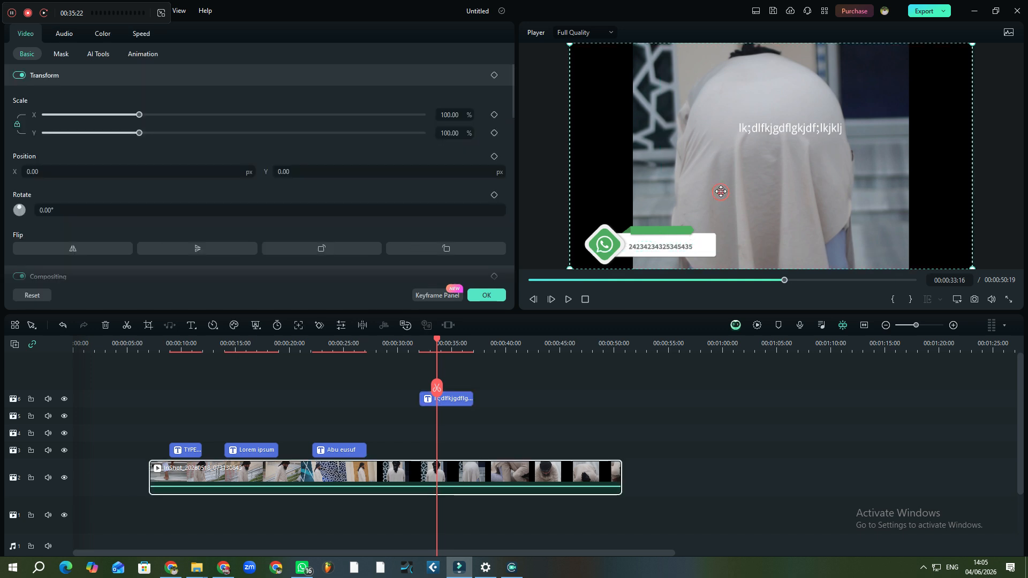
pyautogui.click(671, 229)
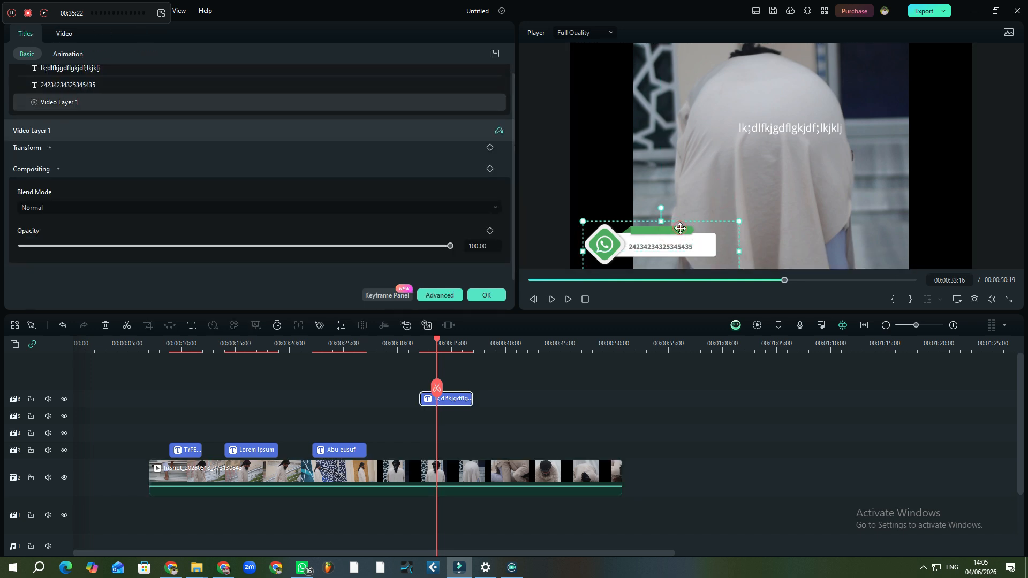
pyautogui.click(775, 128)
pyautogui.moveTo(714, 174); pyautogui.dragTo(666, 228)
pyautogui.click(718, 202)
pyautogui.click(679, 217)
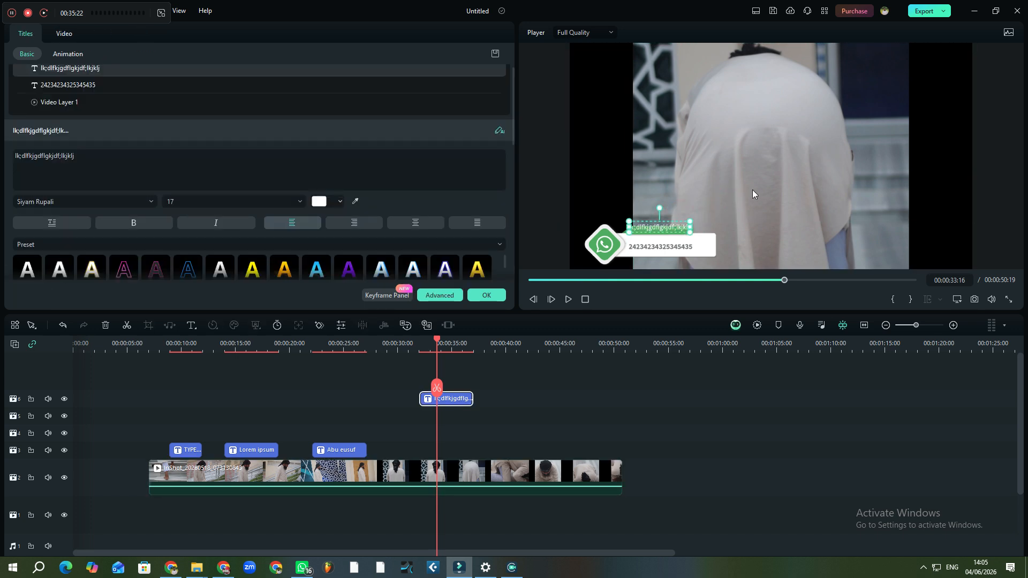
pyautogui.click(744, 196)
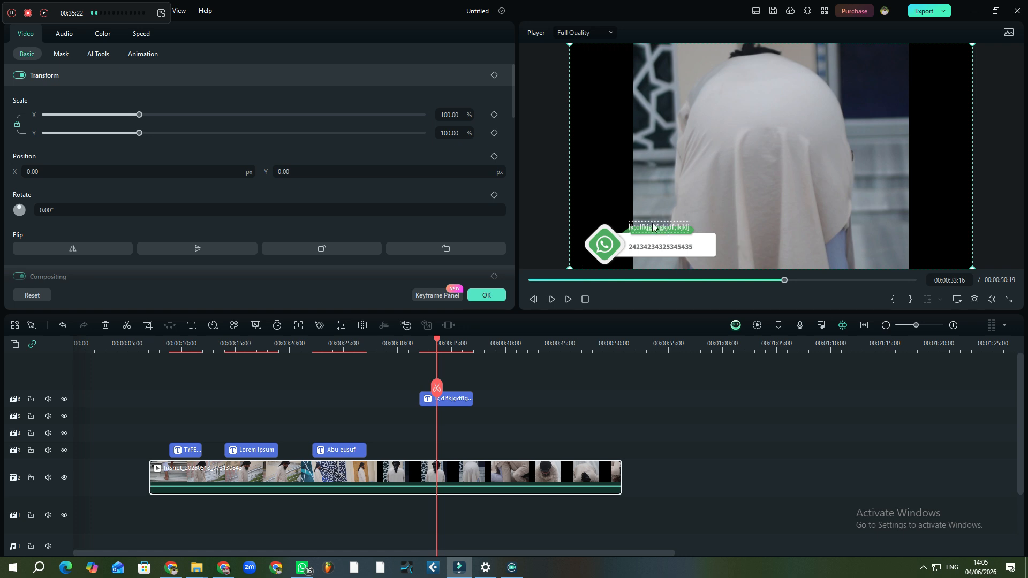
pyautogui.click(419, 349)
# Stretch the title clip from about 00:00:32 to roughly 00:00:48, returning the playhead to its start
pyautogui.press('space')
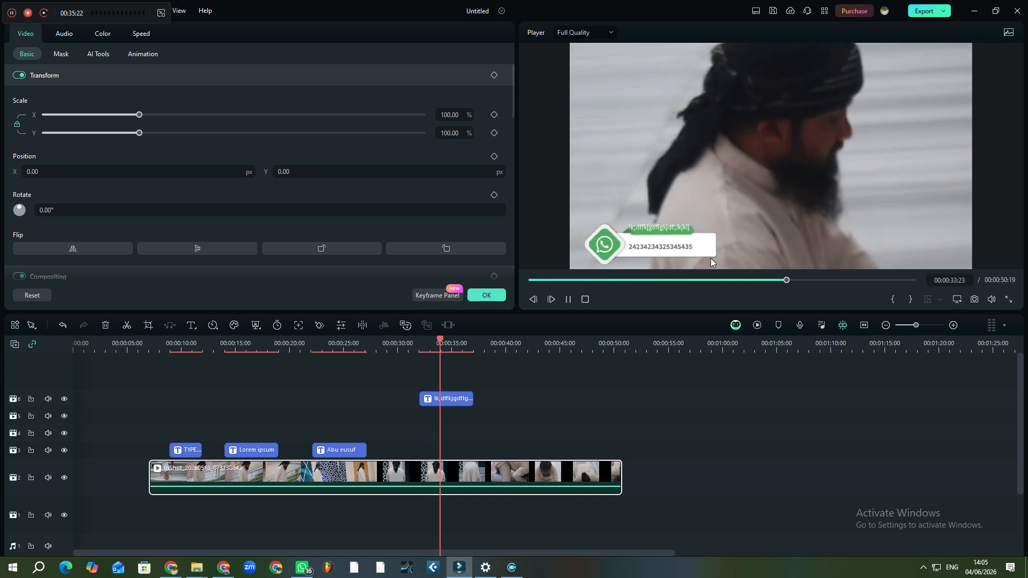
pyautogui.press('space')
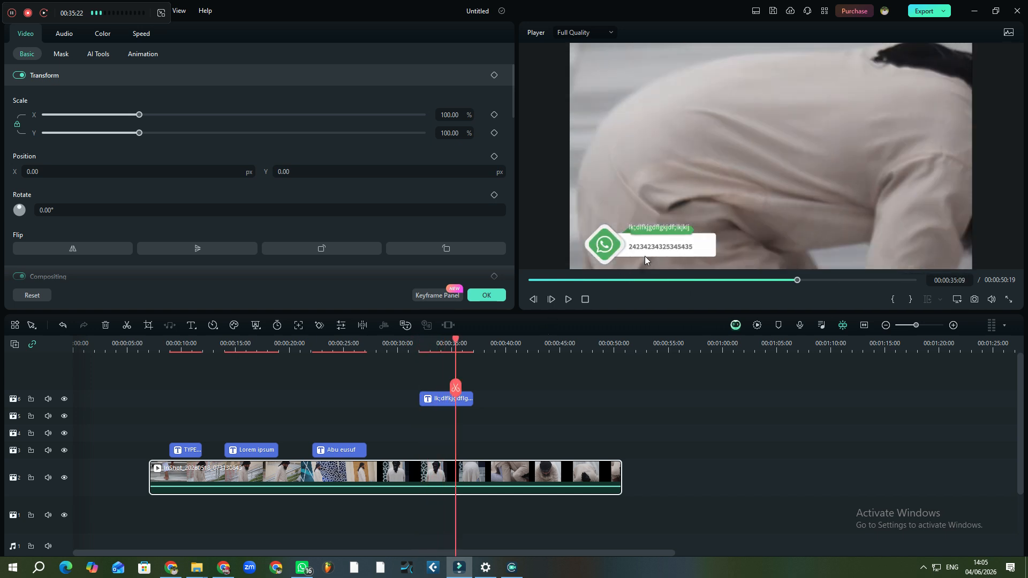
pyautogui.press('space')
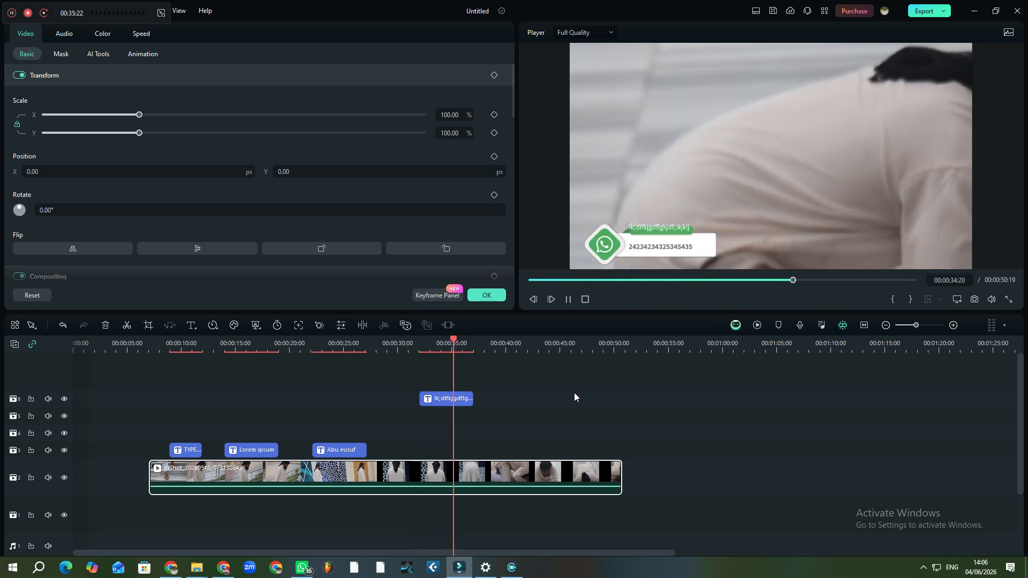
pyautogui.press('space')
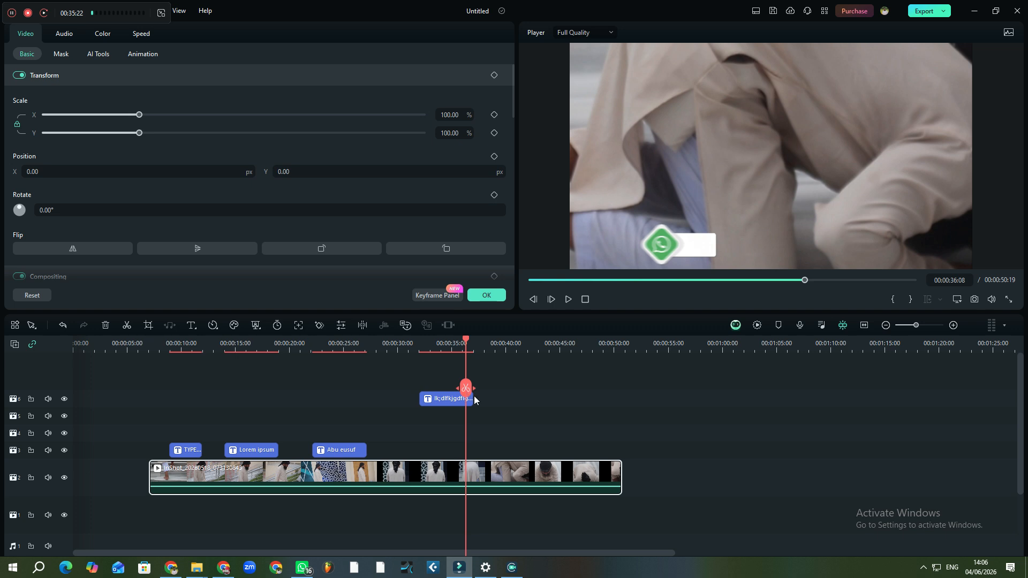
pyautogui.moveTo(471, 398); pyautogui.dragTo(597, 399)
pyautogui.moveTo(467, 386); pyautogui.dragTo(416, 385)
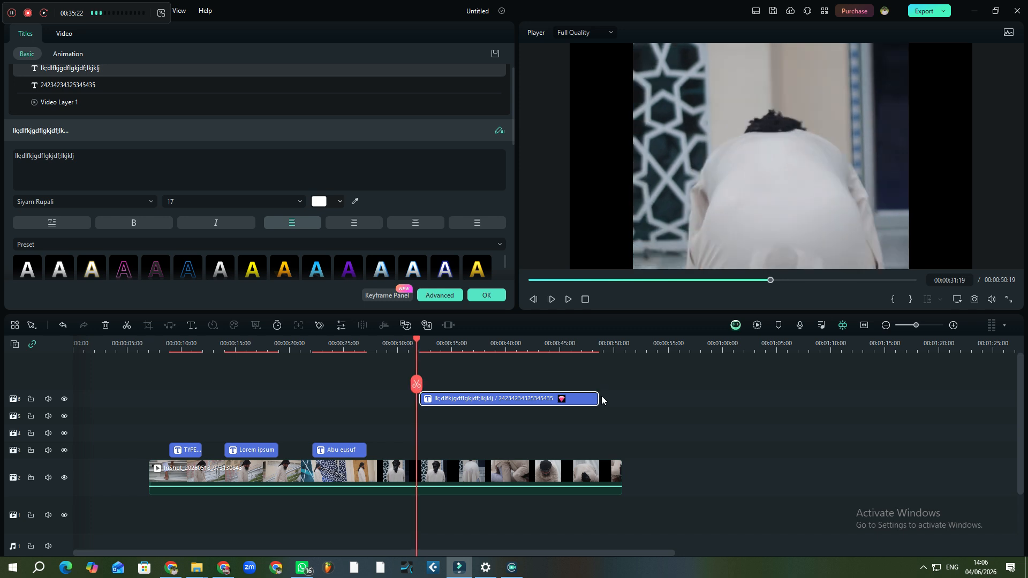
# Split the title clip at 00:00:41:04 and again at 00:00:43:24
pyautogui.press('space')
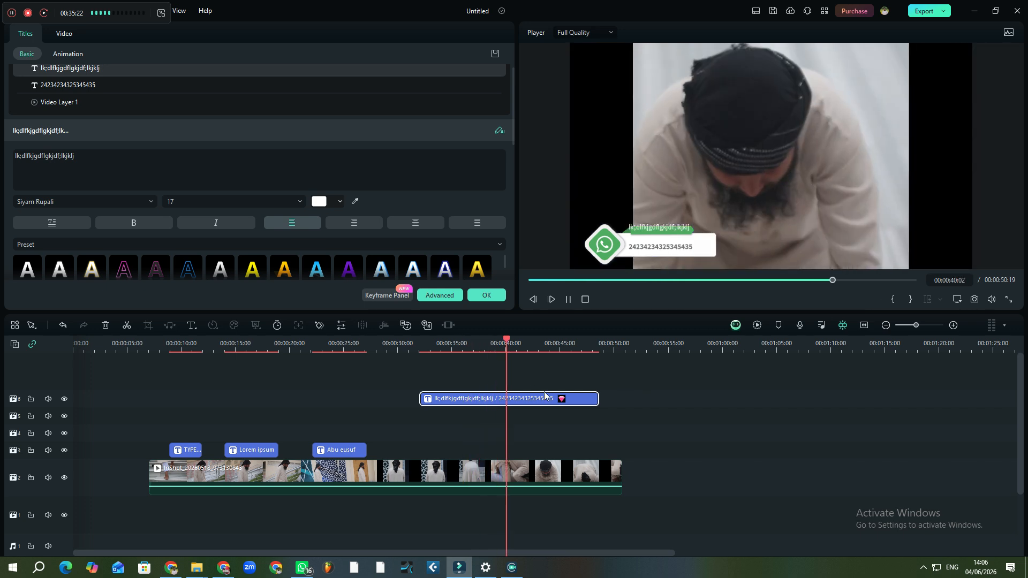
pyautogui.press('space')
pyautogui.click(519, 383)
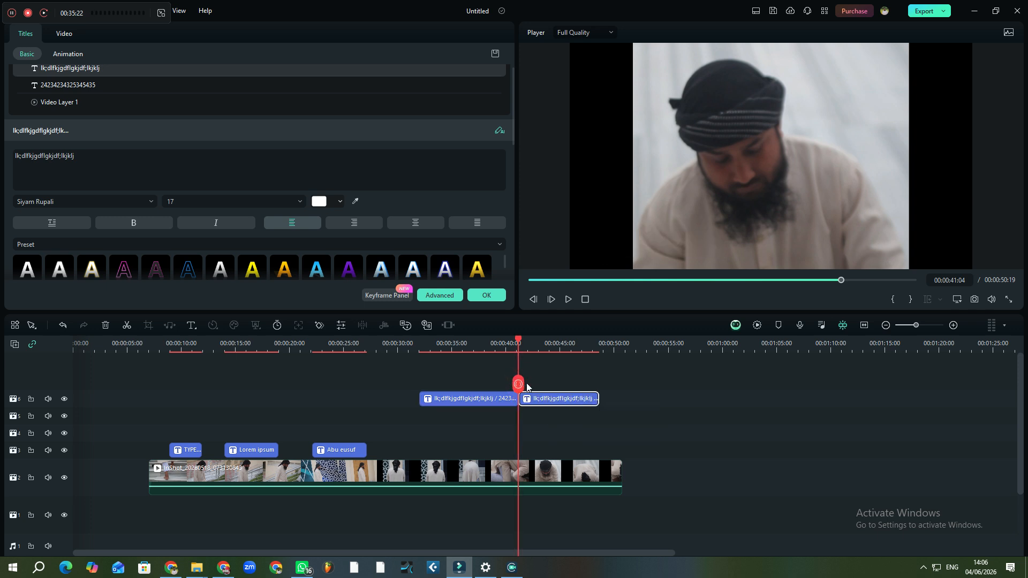
pyautogui.press('space')
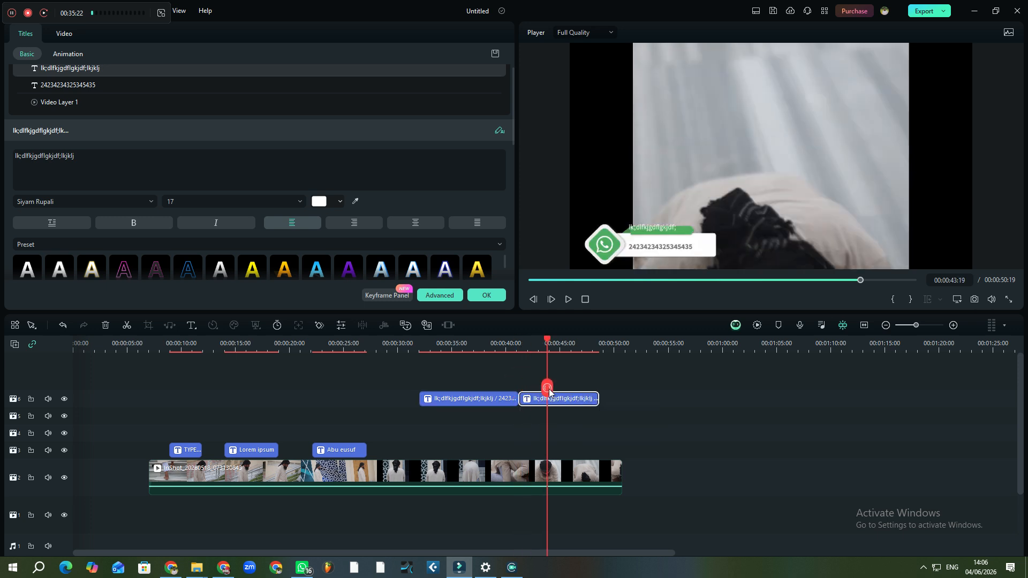
pyautogui.click(549, 390)
pyautogui.press('Delete')
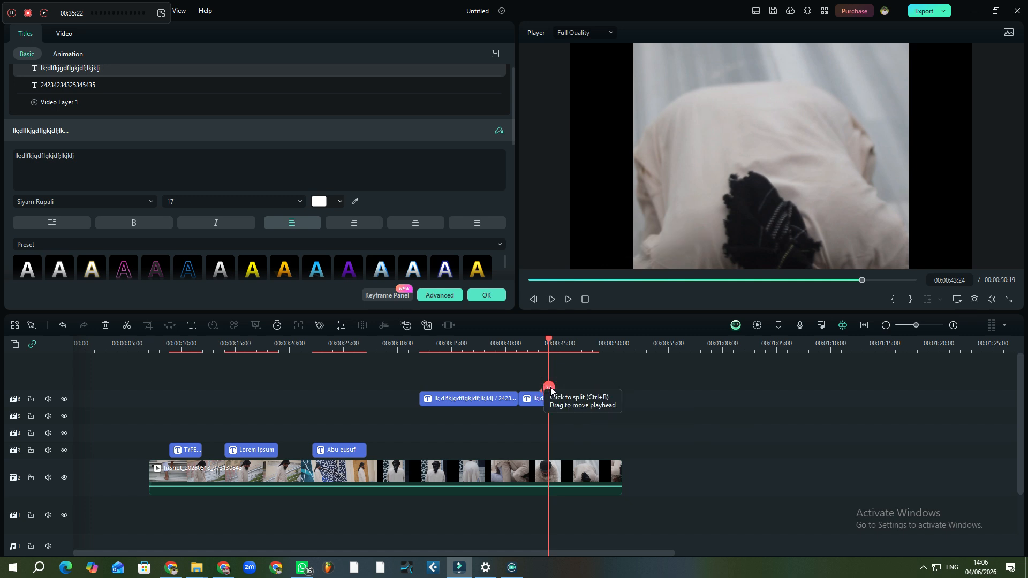
# Spread the three title pieces apart on the track, leaving gaps between them
pyautogui.click(574, 401)
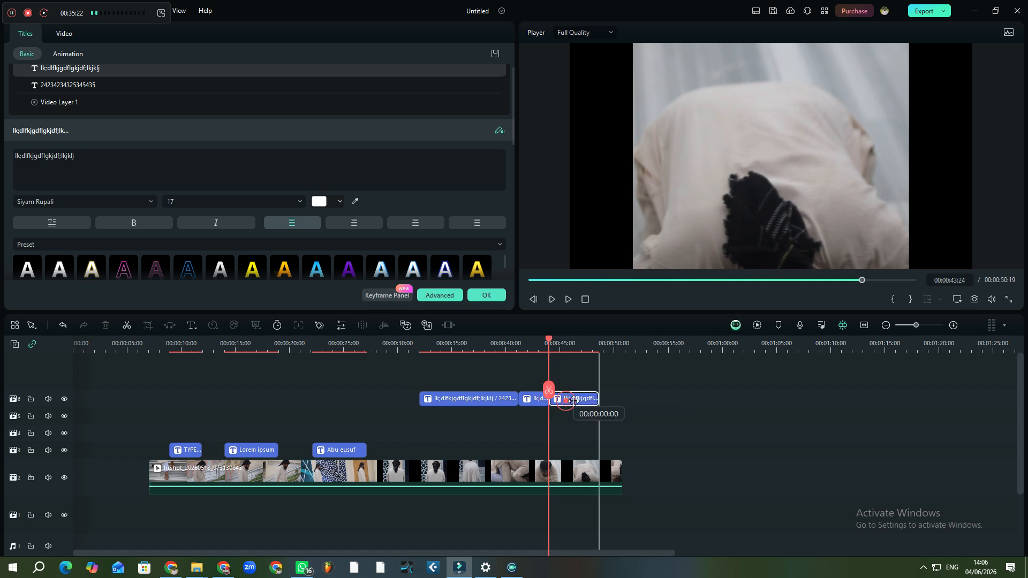
pyautogui.moveTo(574, 401); pyautogui.dragTo(575, 401)
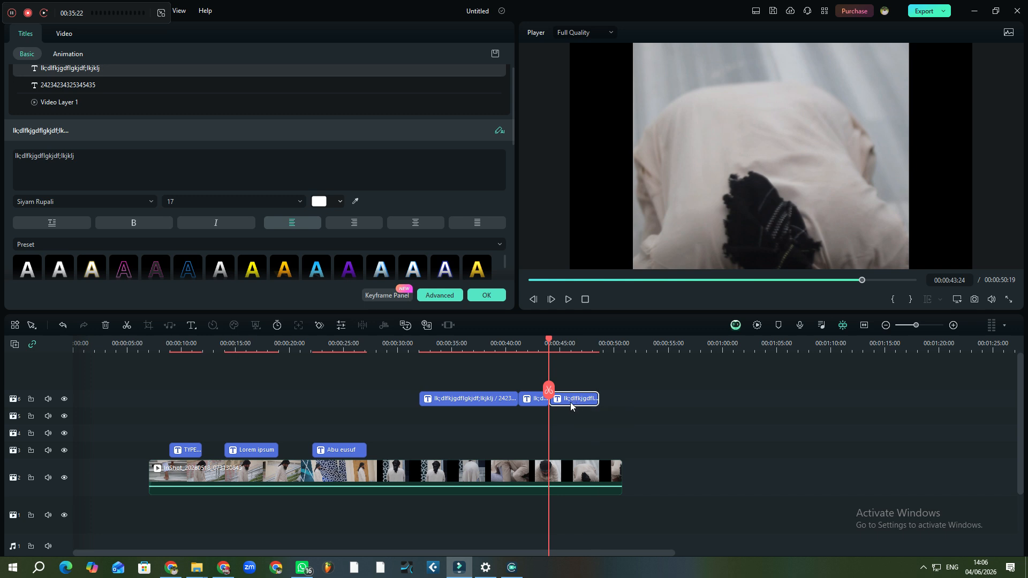
pyautogui.click(494, 398)
pyautogui.moveTo(431, 392); pyautogui.dragTo(444, 394)
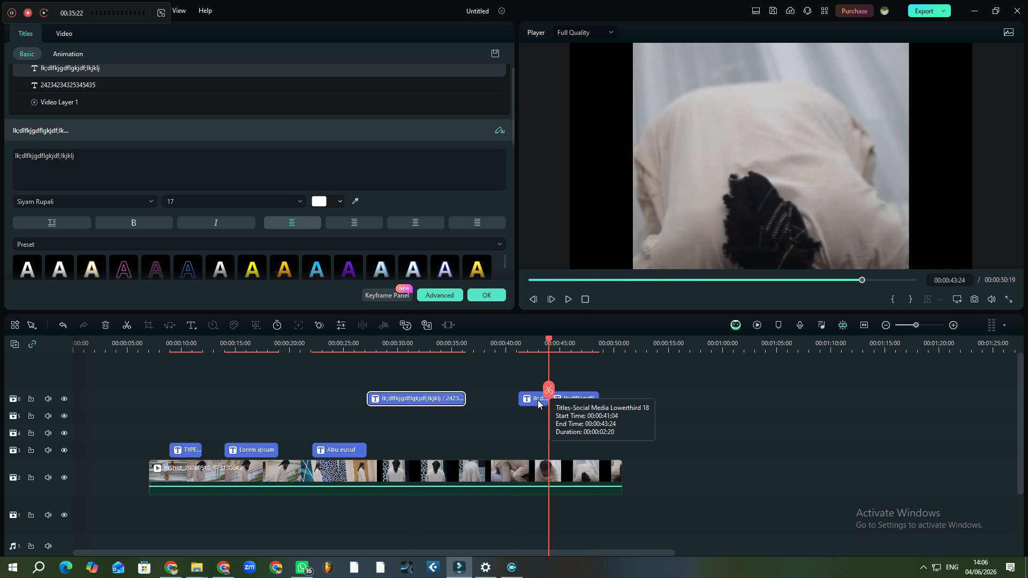
pyautogui.moveTo(535, 400); pyautogui.dragTo(512, 399)
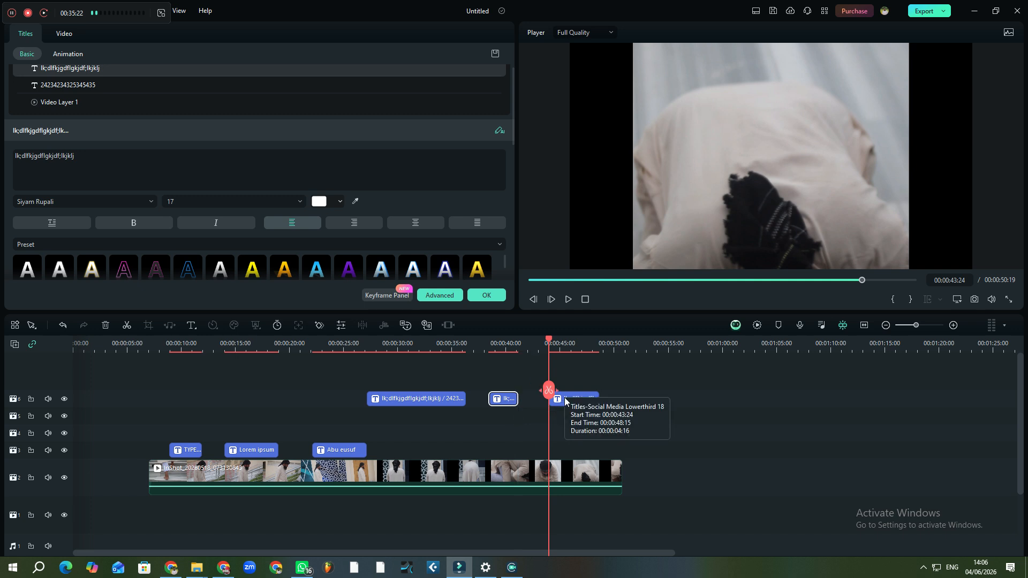
pyautogui.click(565, 398)
pyautogui.click(450, 349)
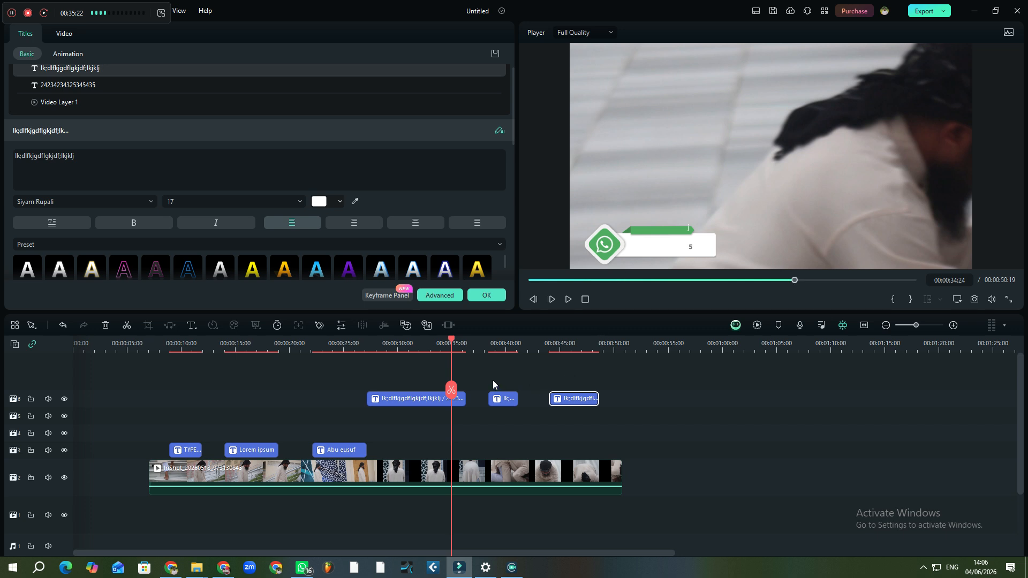
pyautogui.press('space')
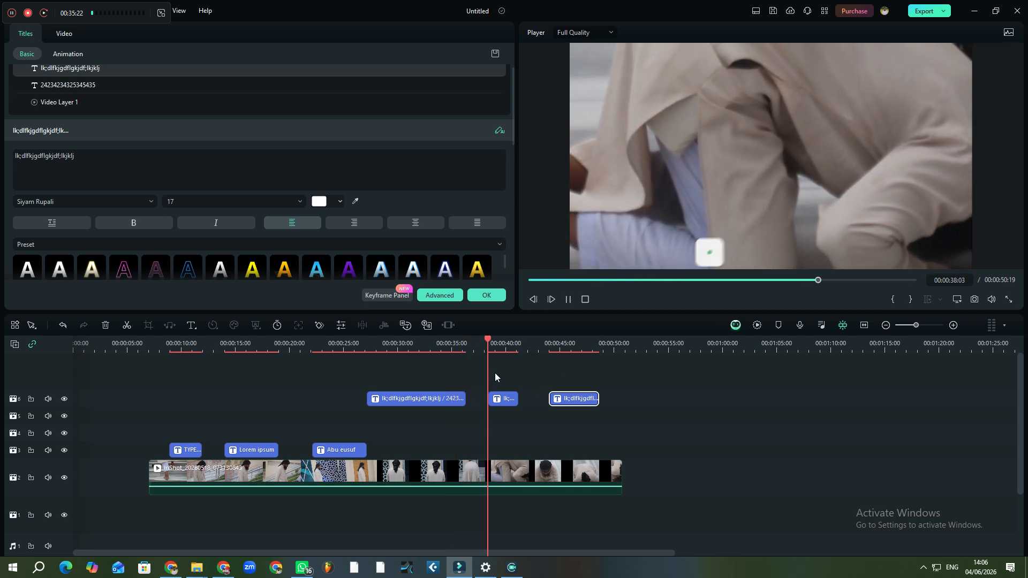
pyautogui.press('space')
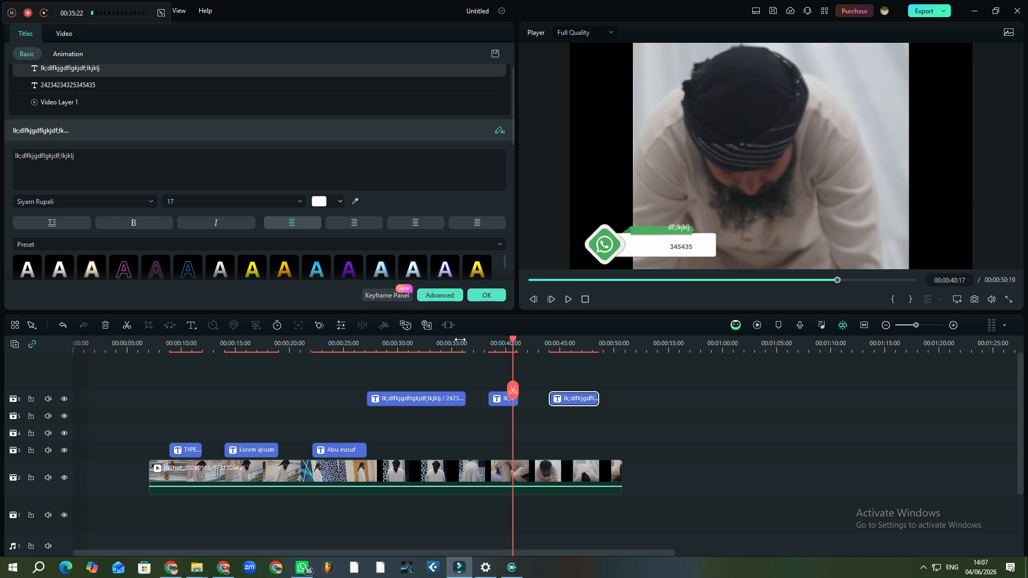
# Make the last title piece orange, then turn the first piece's top line red and larger
pyautogui.click(277, 269)
pyautogui.scroll(-2, 307, 213)
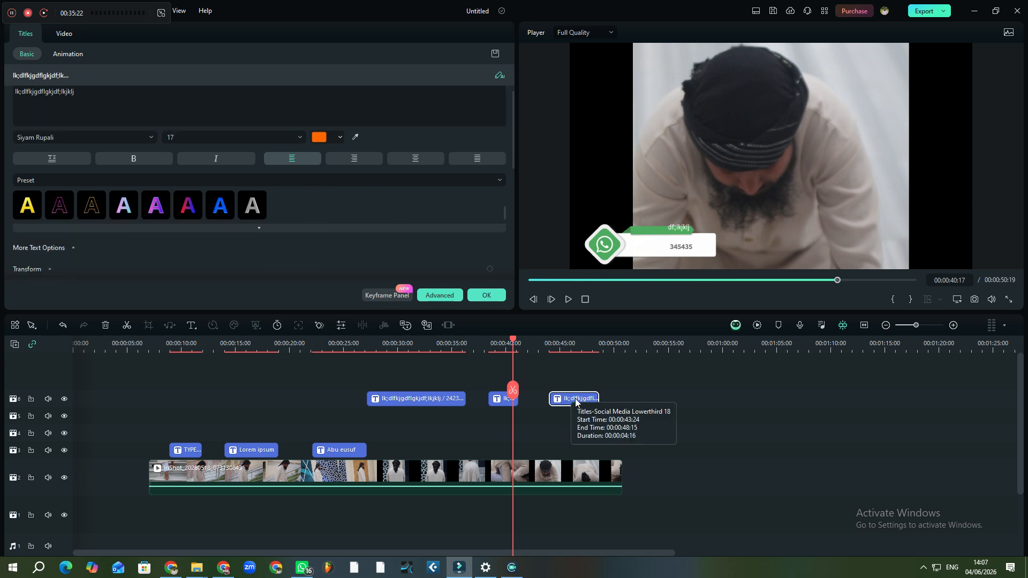
pyautogui.click(425, 403)
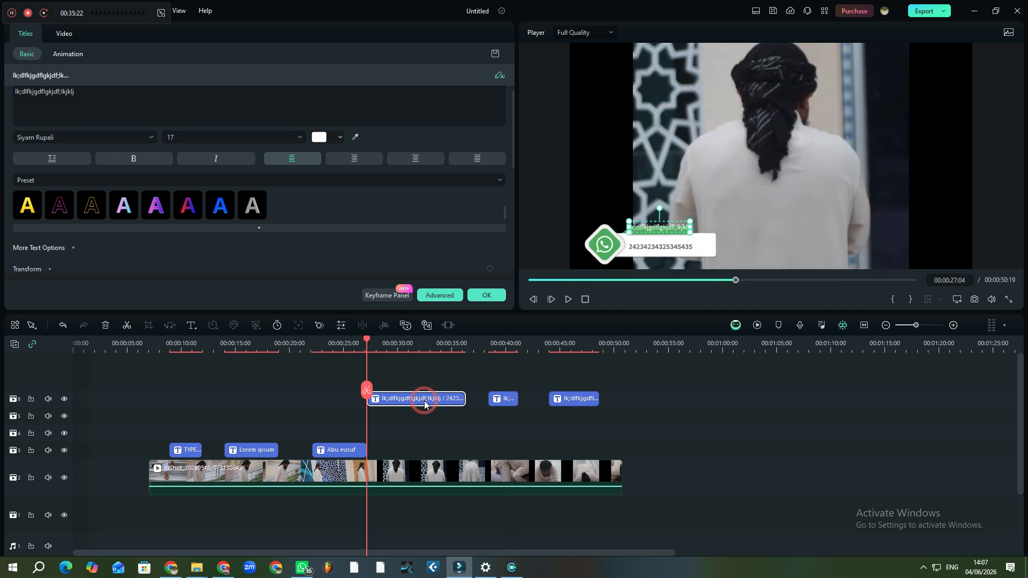
pyautogui.click(188, 204)
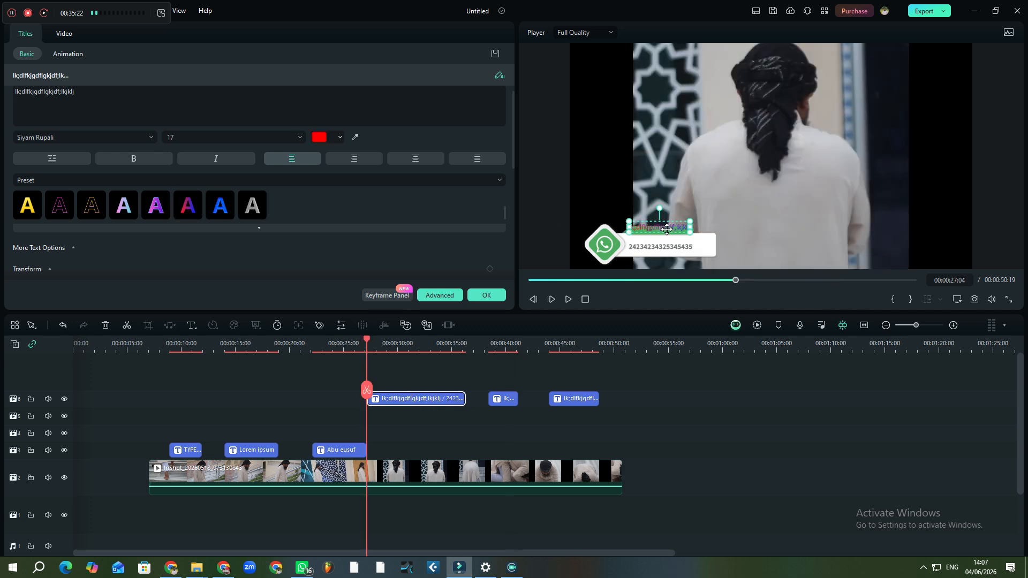
pyautogui.moveTo(691, 232)
pyautogui.mouseDown()
pyautogui.moveTo(809, 254)
pyautogui.moveTo(681, 243)
pyautogui.mouseUp()
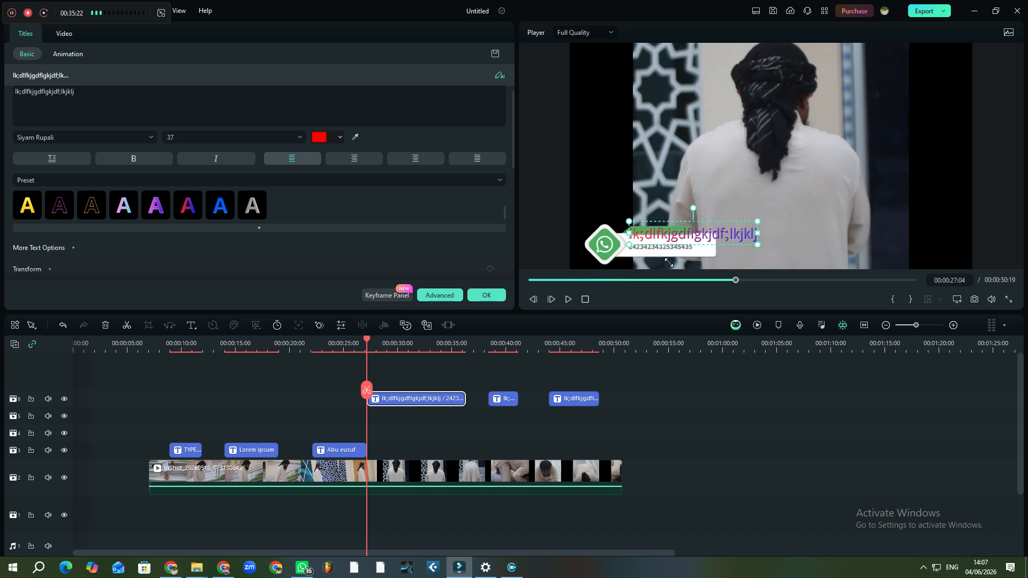
# Give the first piece's number line a black fill with magenta outline
pyautogui.click(676, 249)
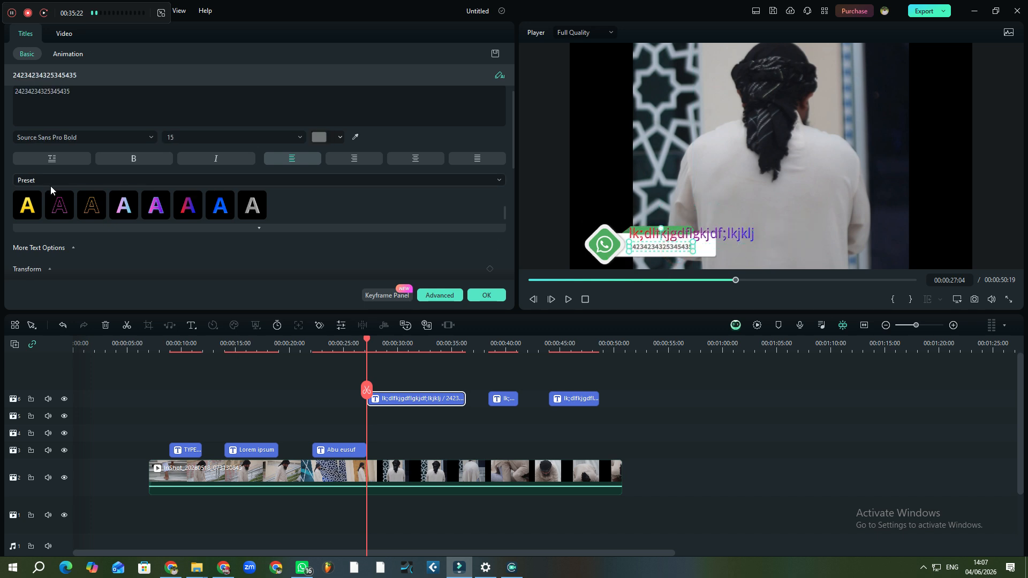
pyautogui.click(202, 205)
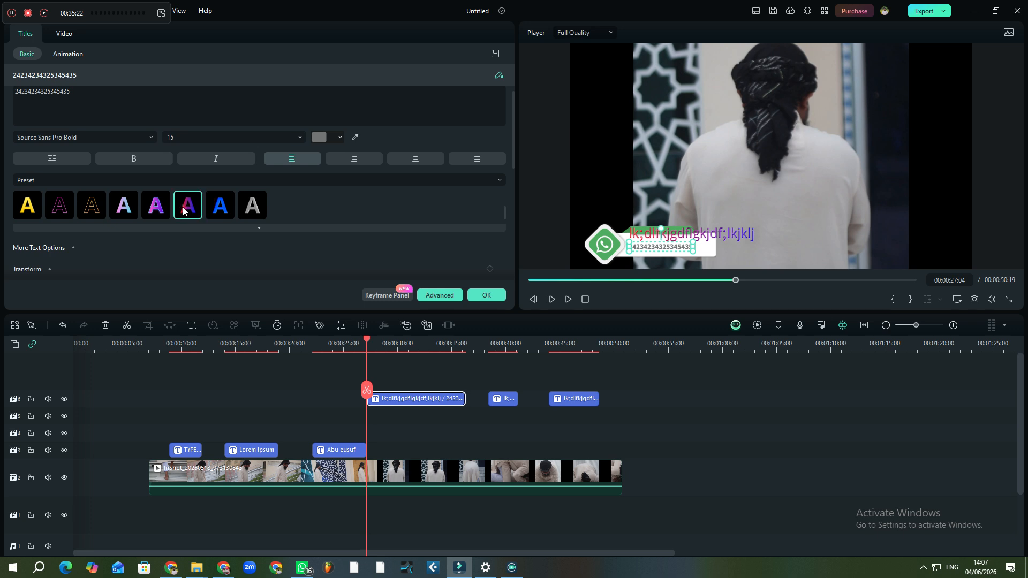
pyautogui.click(60, 207)
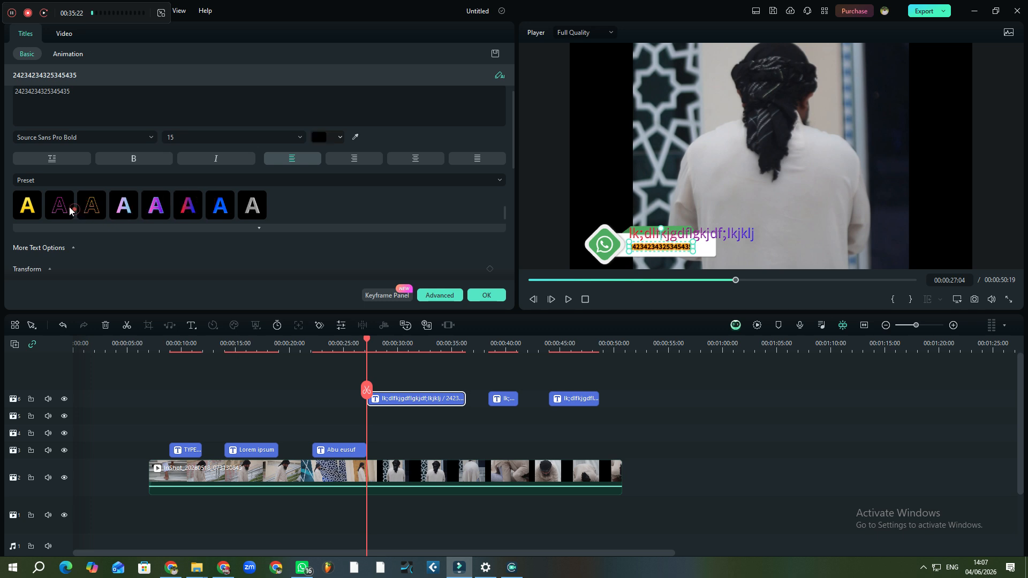